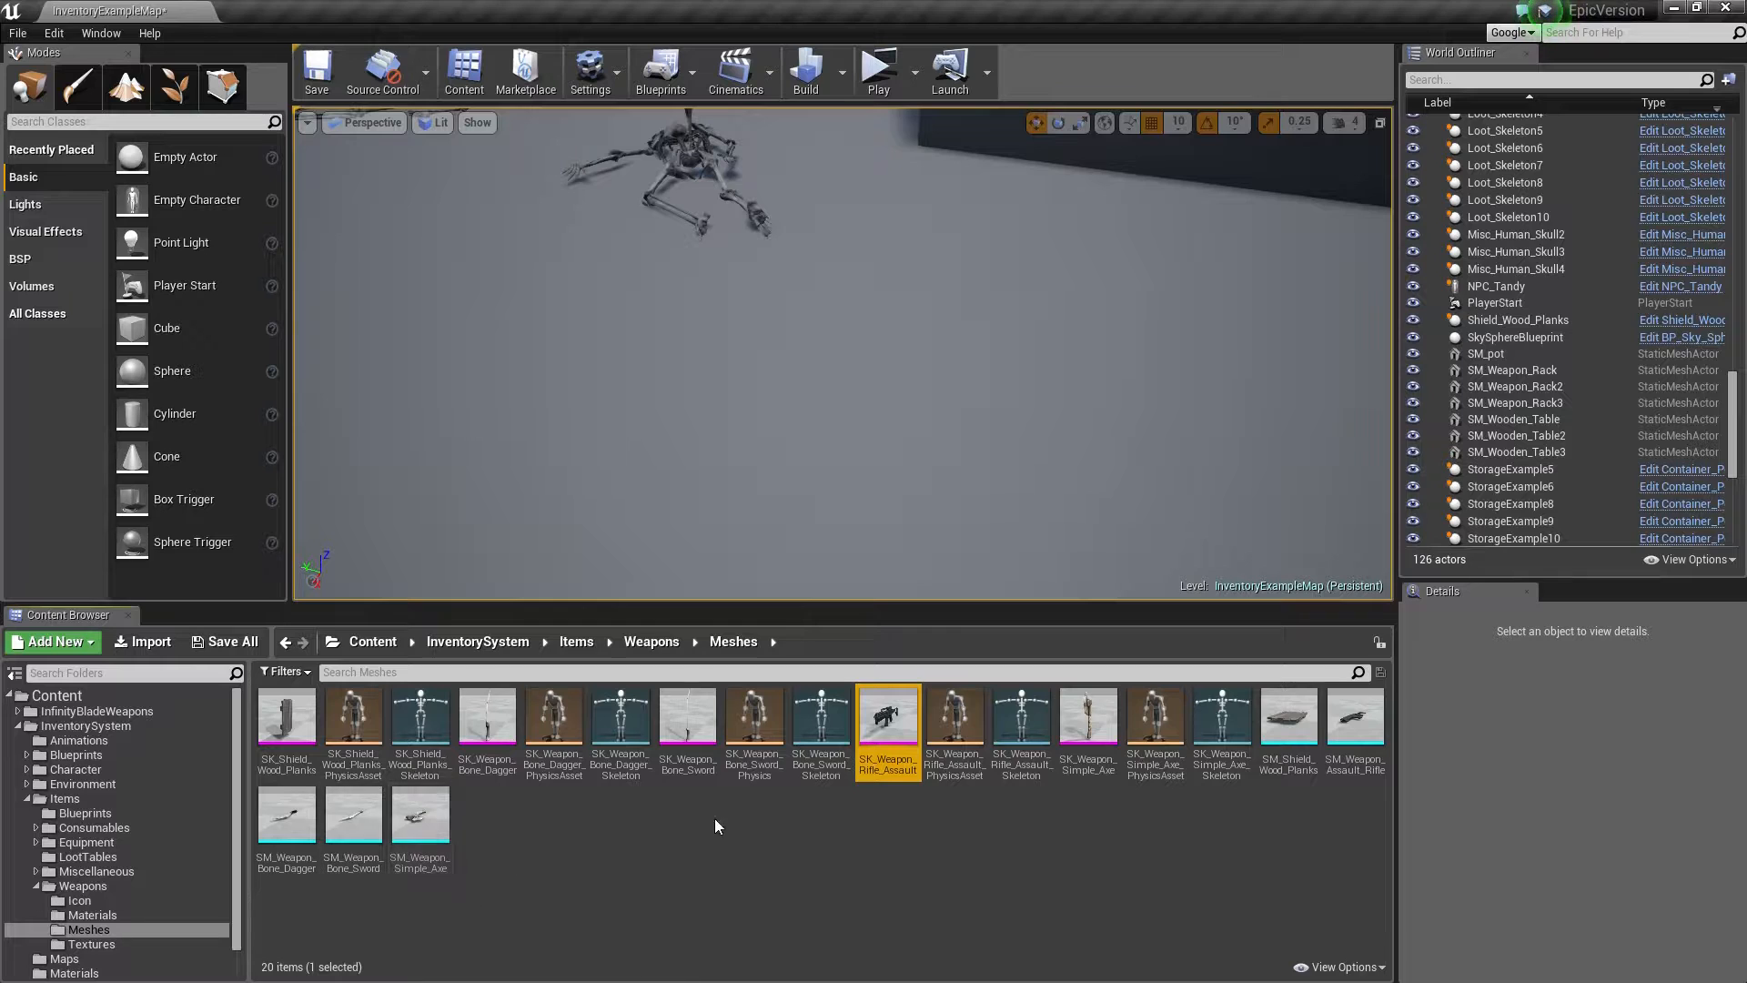
Step: Place the SK_Weapon_Rifle_Assault skeletal mesh and the SM_Weapon_Assault_Rifle static mesh side by side on the level floor
click(1356, 728)
right_drag(956, 437, 979, 491)
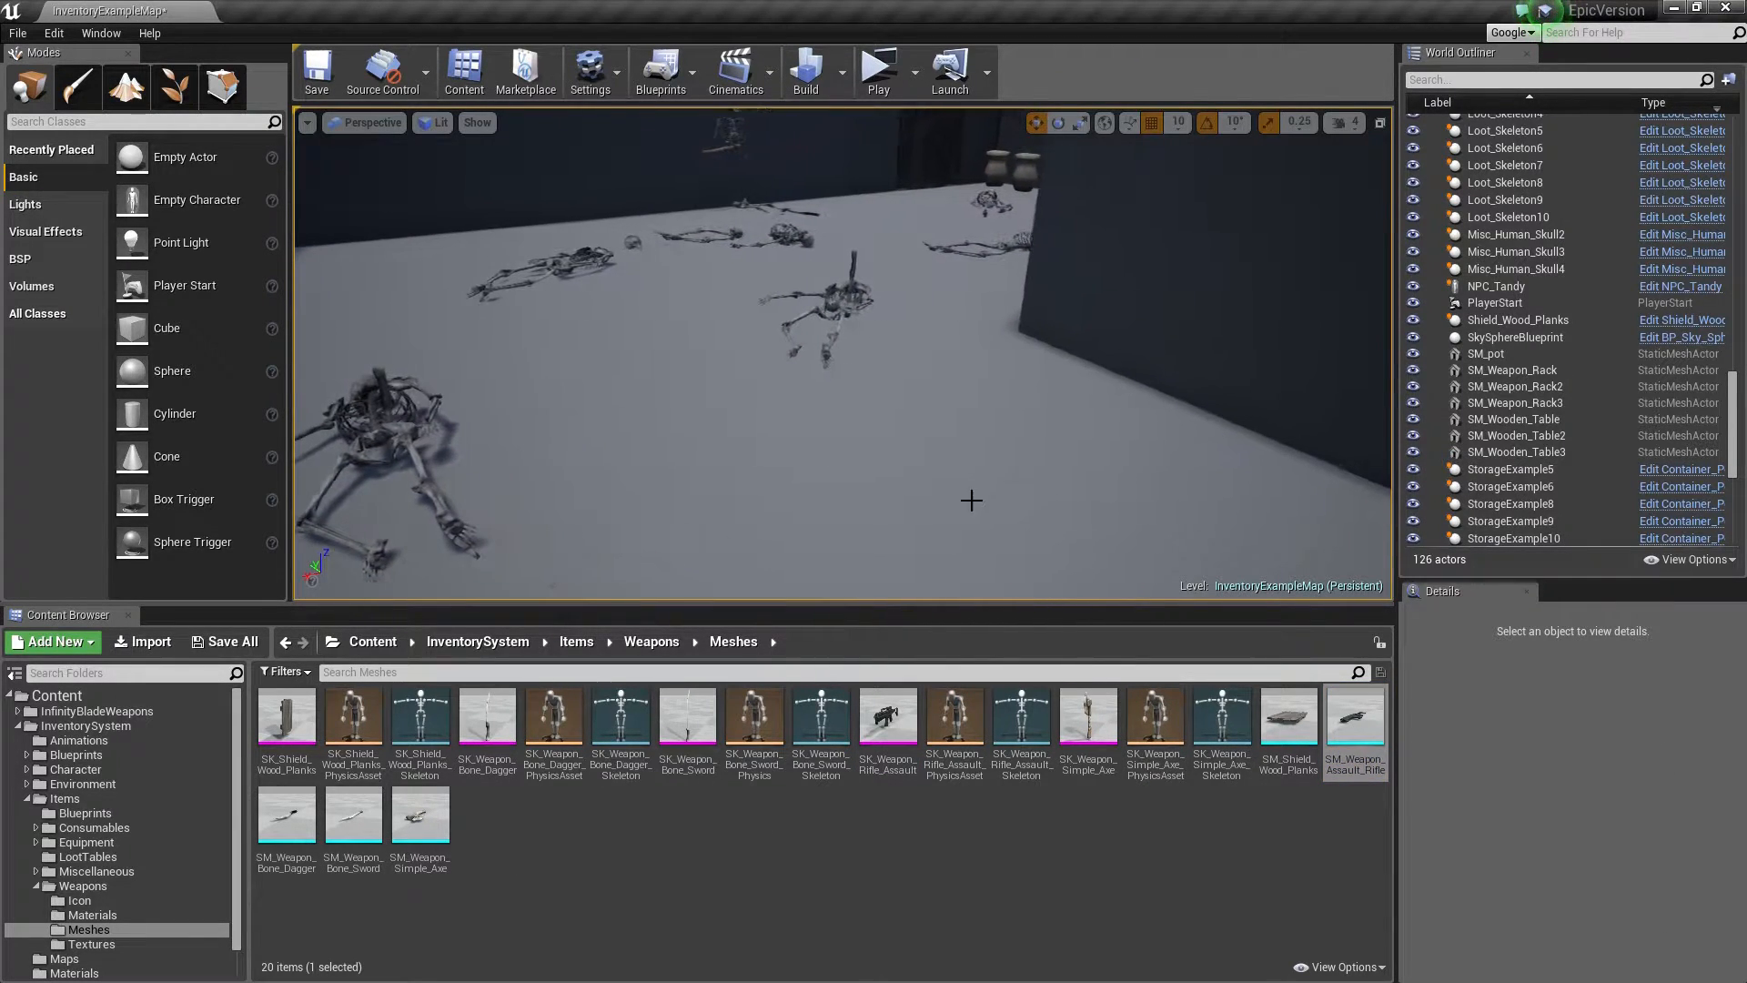
drag(888, 718, 659, 362)
right_drag(744, 387, 864, 396)
right_drag(858, 499, 955, 550)
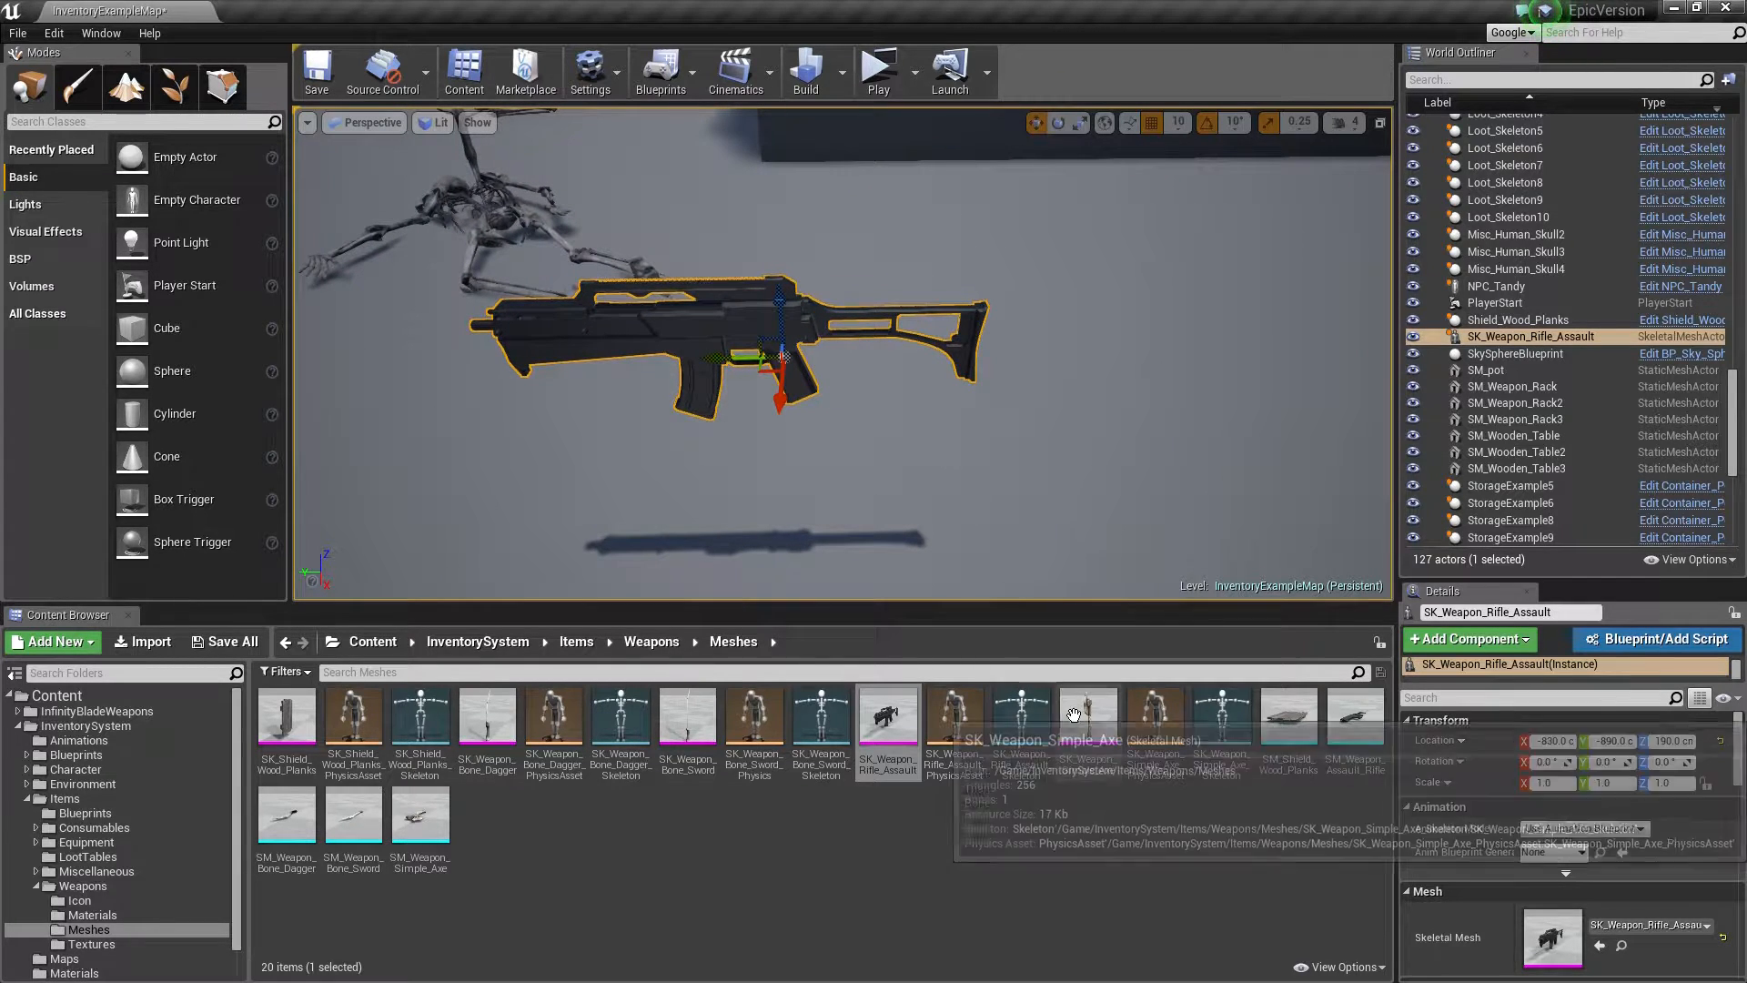
drag(1355, 724, 1222, 446)
key(f)
right_drag(1074, 416, 1001, 416)
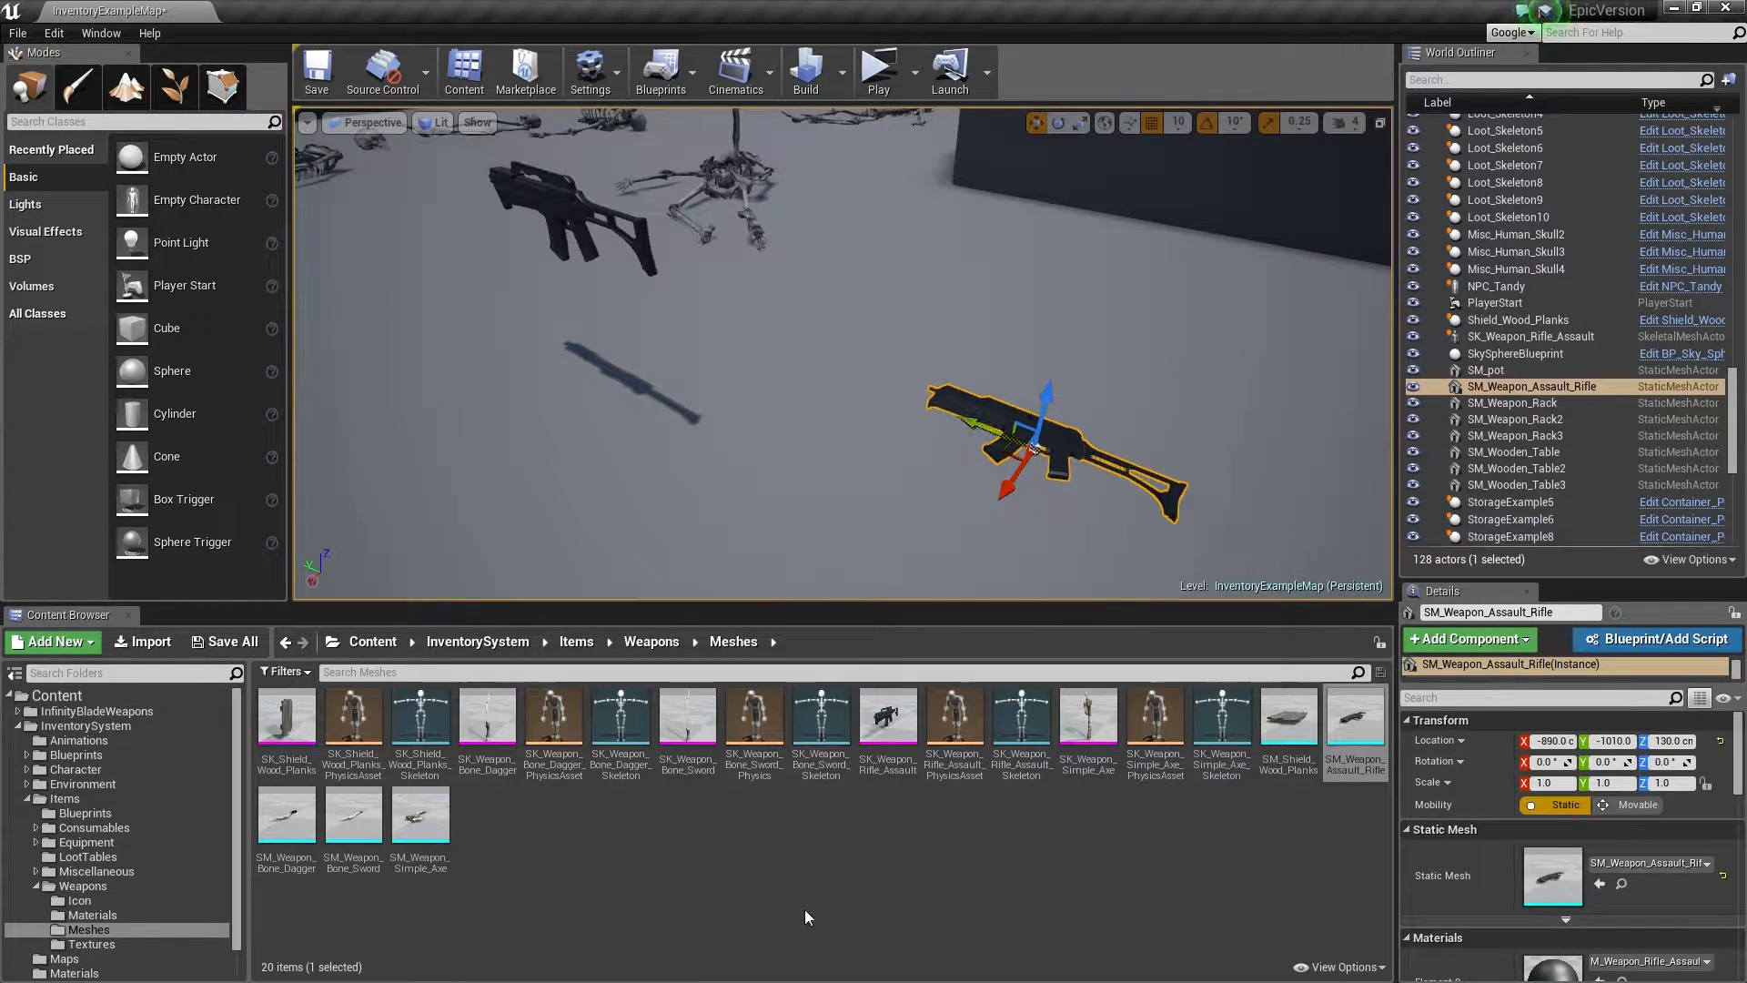
Step: Open the SK_Weapon_Rifle_Assault skeletal mesh and examine its root bone position and orientation from the side
double_click(882, 724)
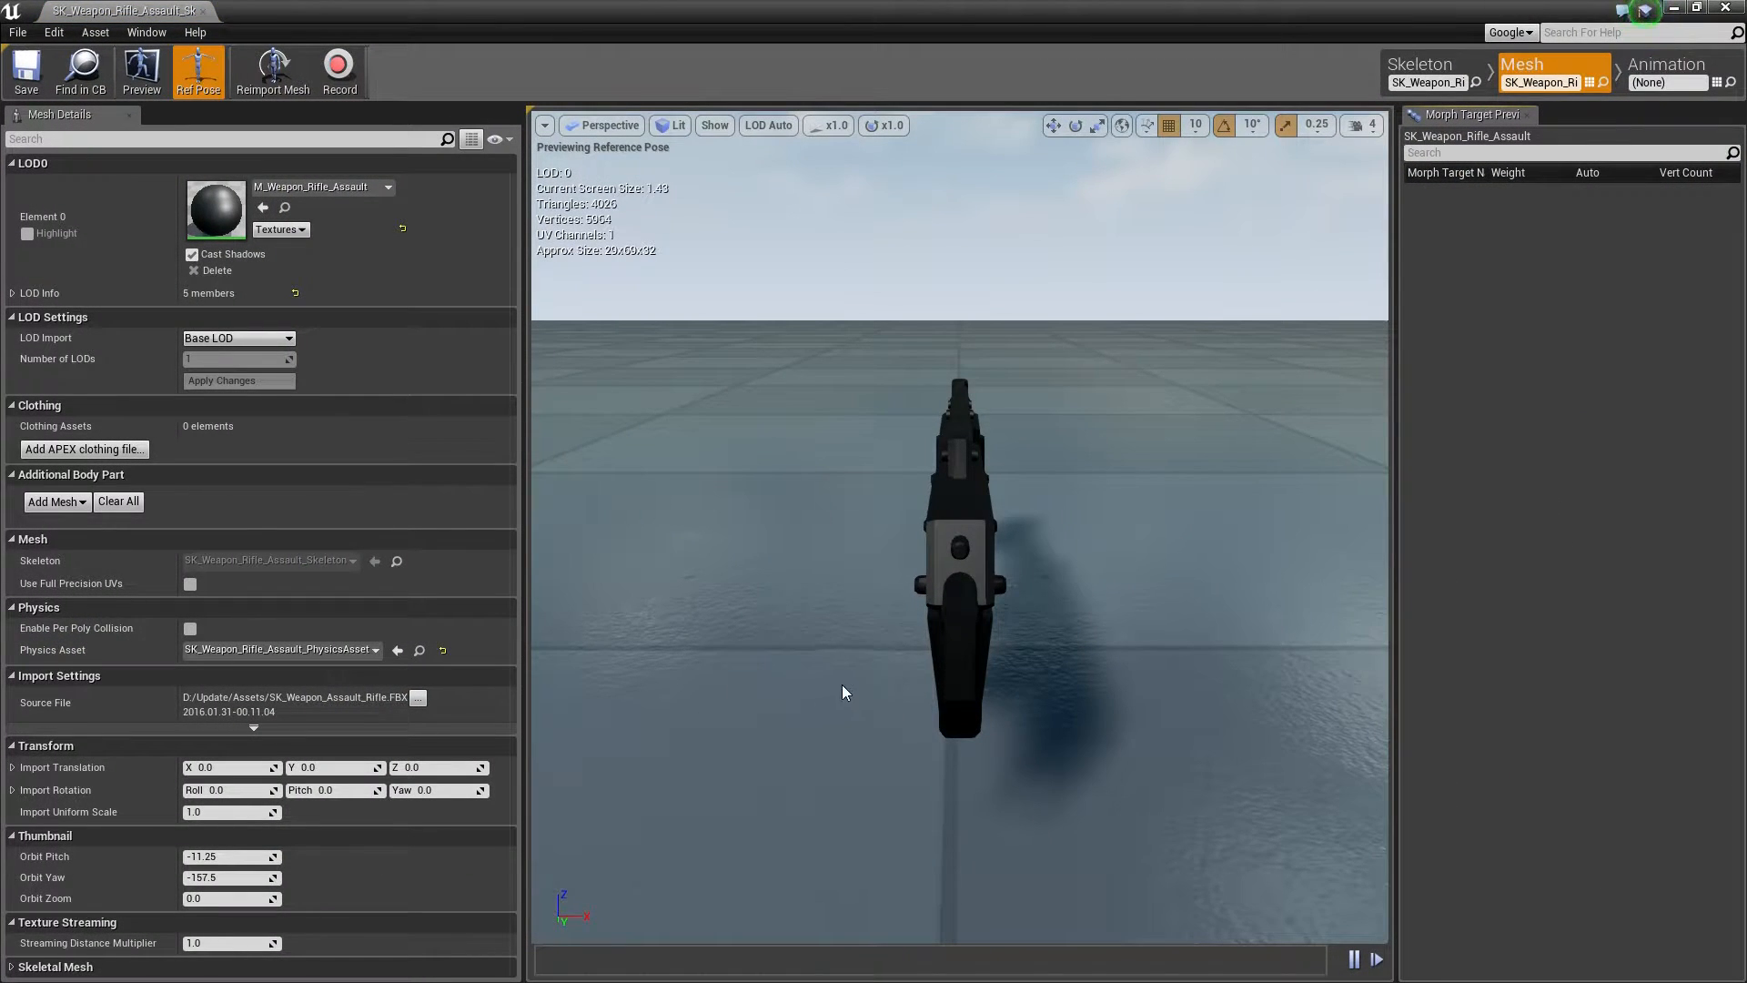
key(d)
right_drag(843, 684, 628, 648)
key(e)
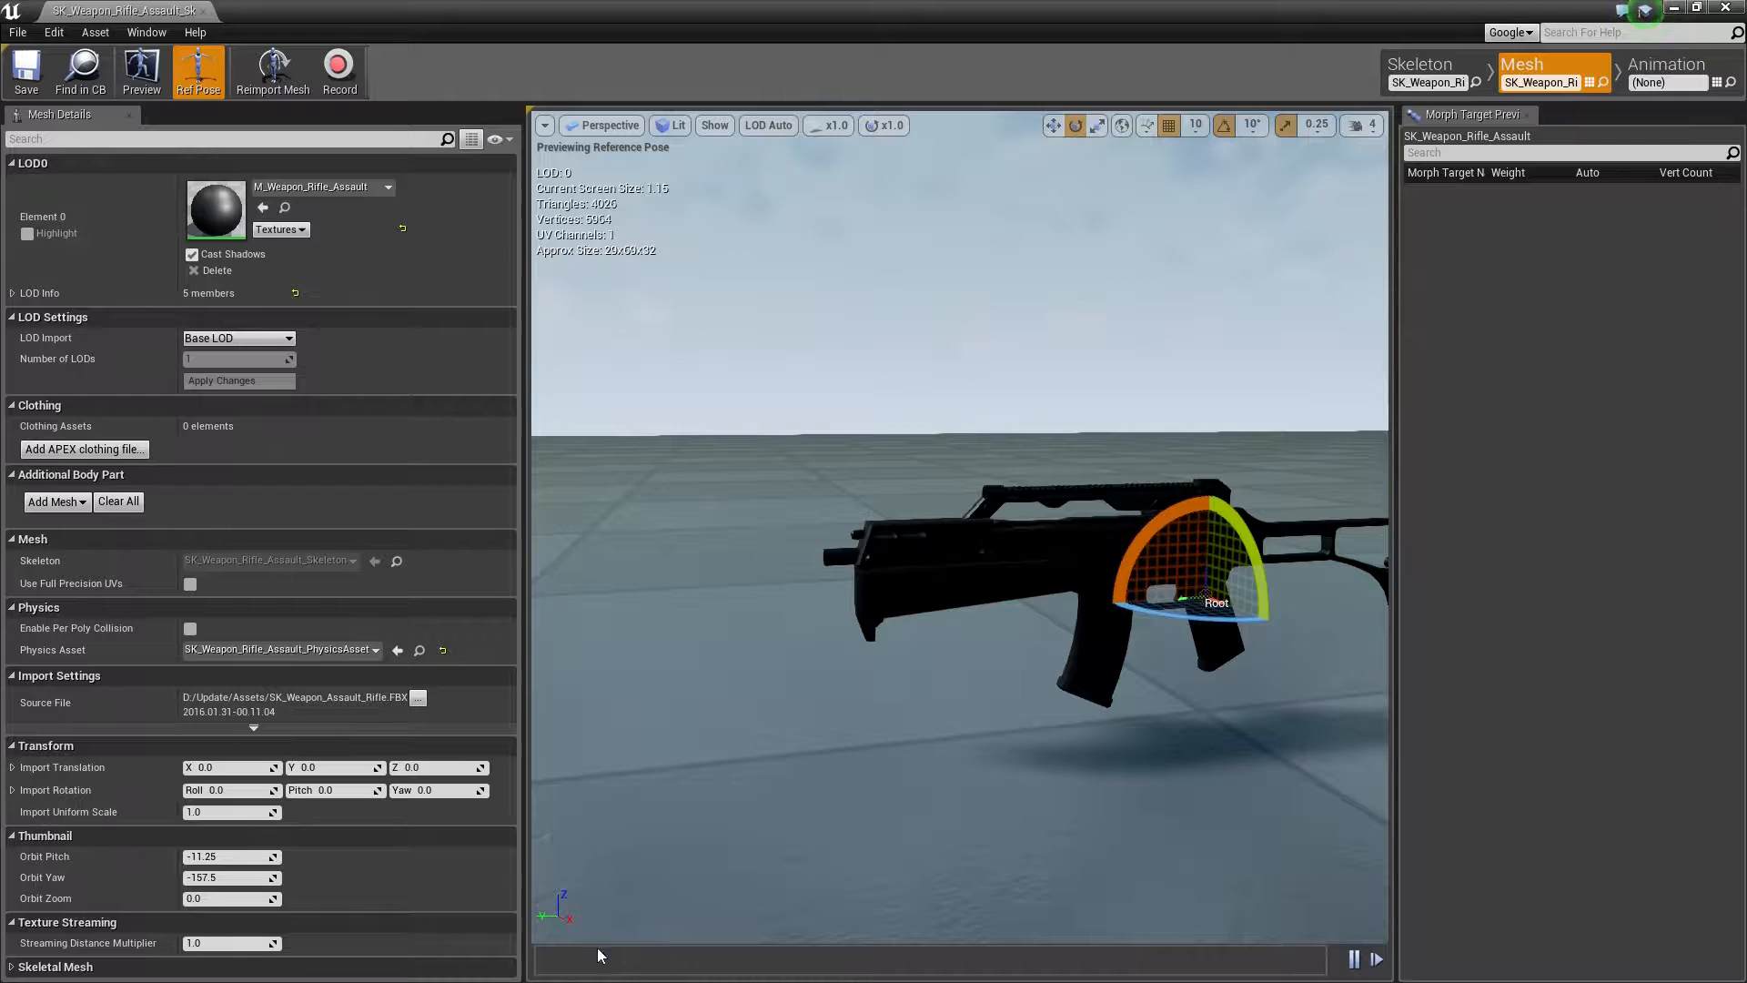
mouse_move(1019, 708)
right_down()
mouse_move(1001, 704)
mouse_move(1019, 708)
right_up()
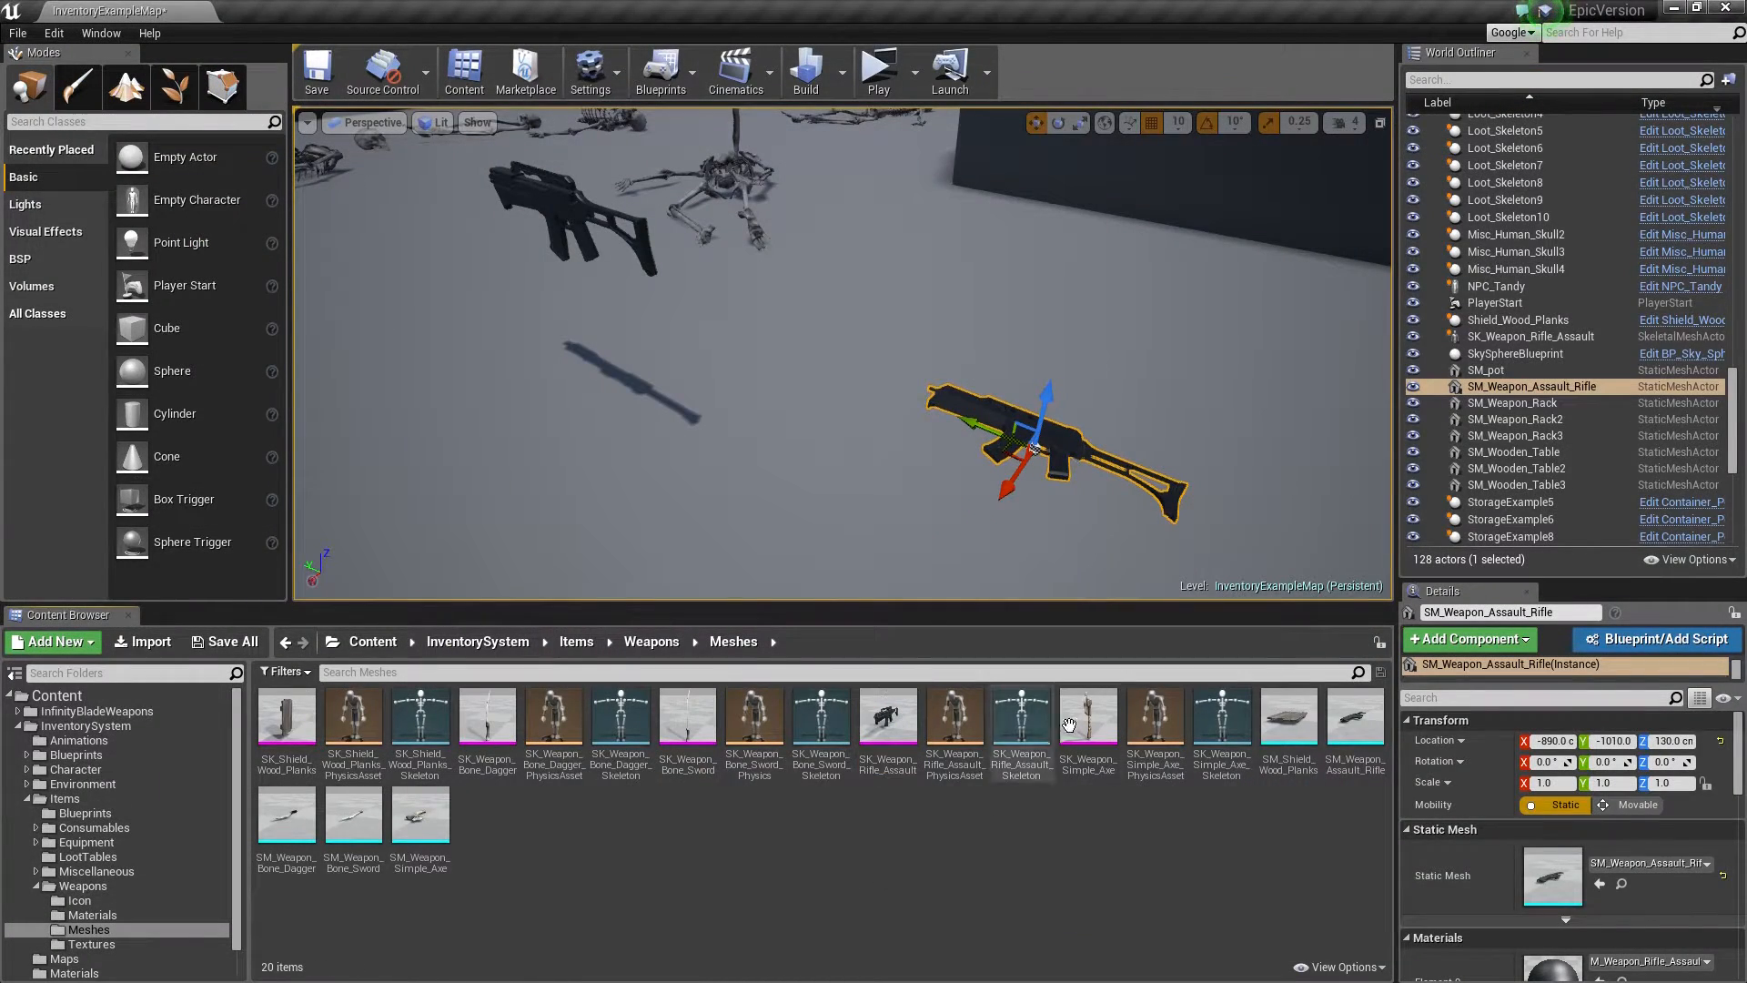
Step: Open the SK_Weapon_Simple_Axe skeletal mesh, examine its root bone position and orientation, and close its editor
double_click(1088, 719)
right_drag(1088, 718, 828, 728)
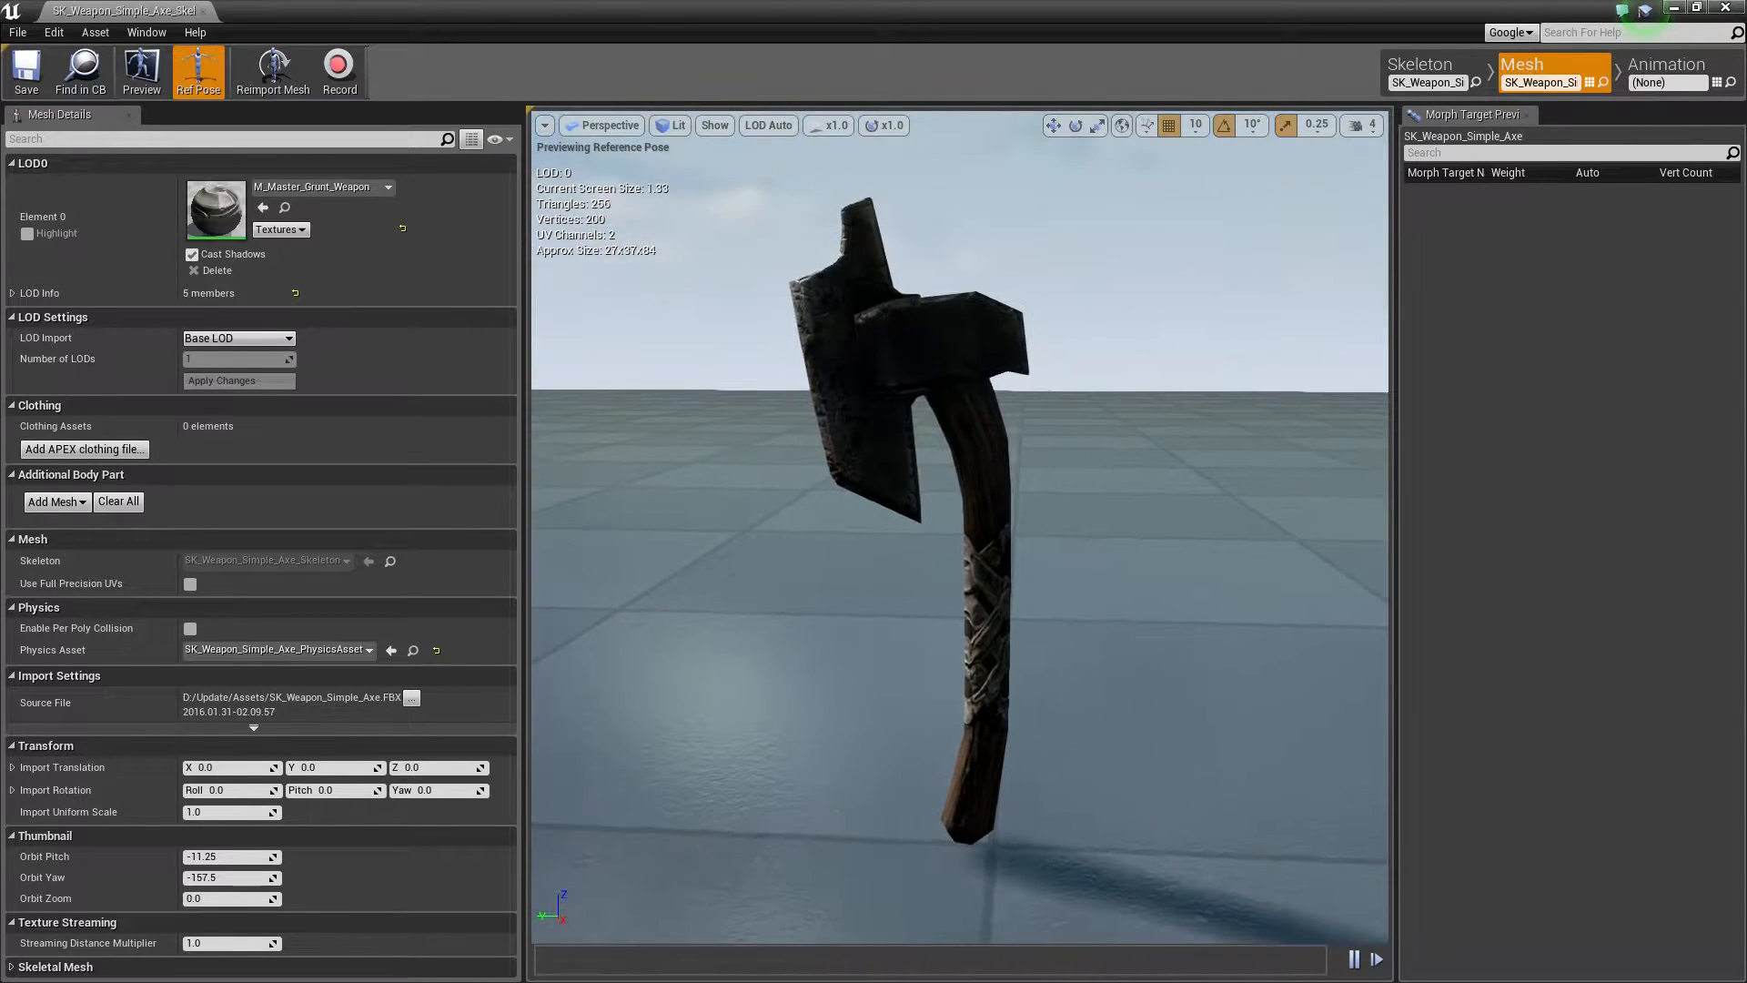
key(e)
right_drag(1125, 601, 1215, 608)
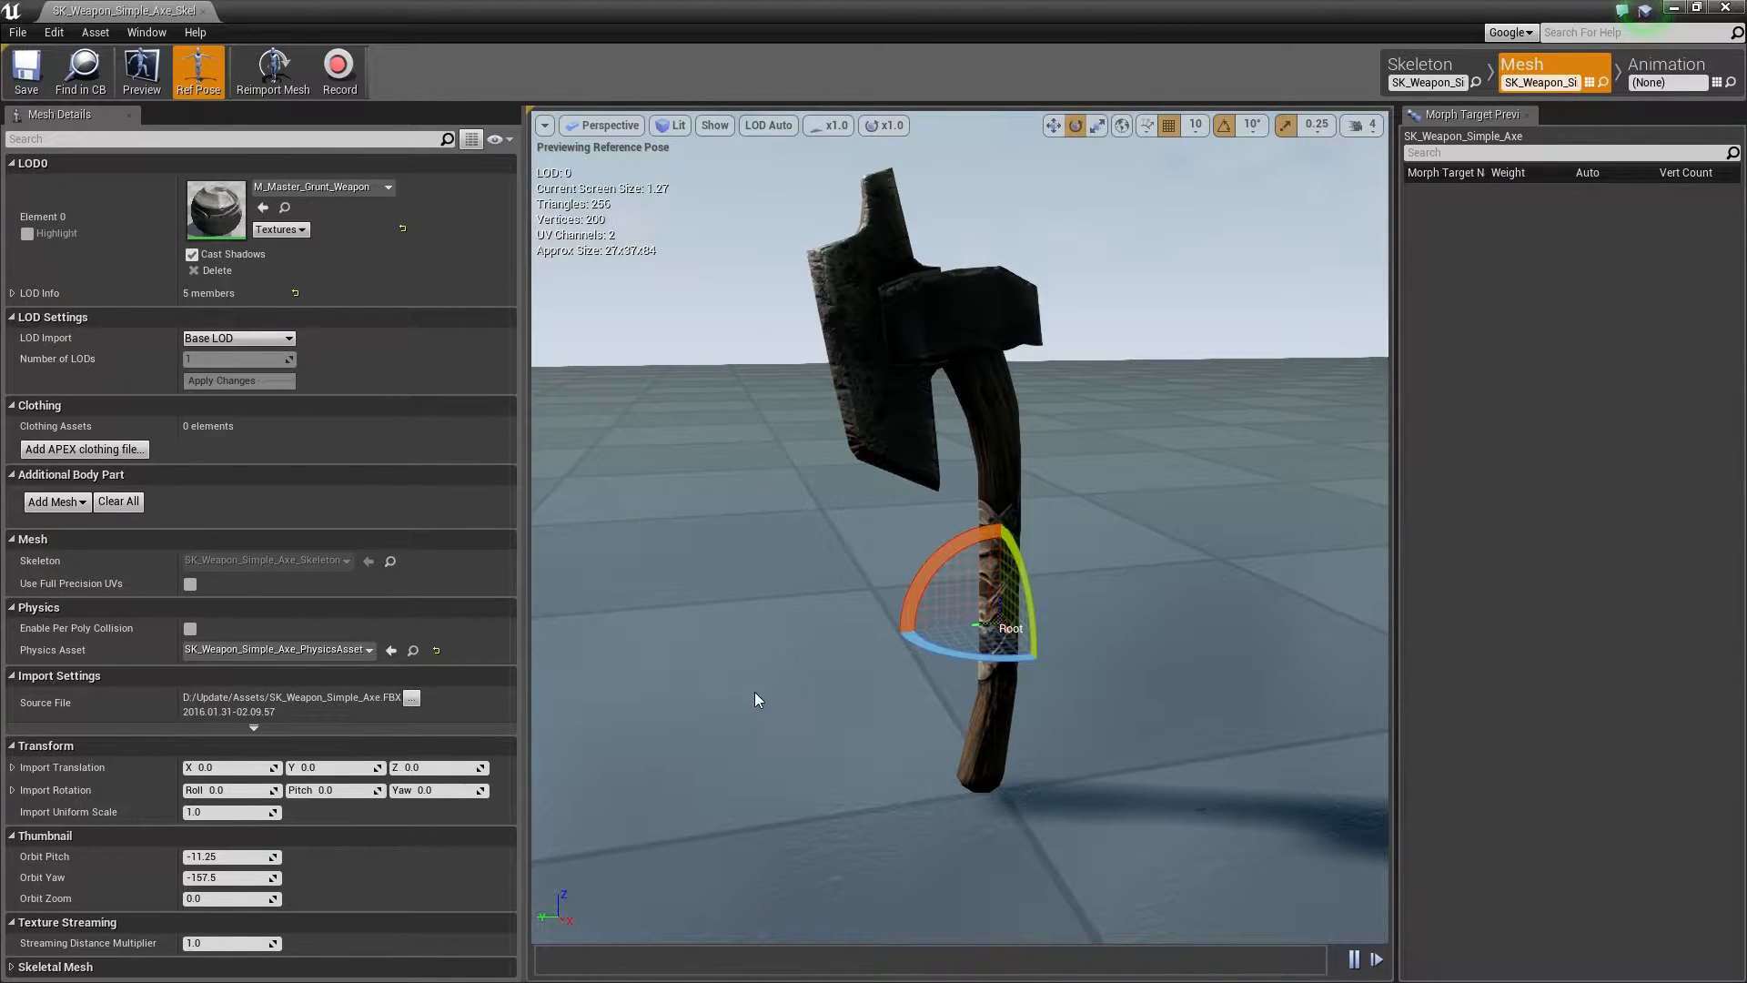
click(204, 12)
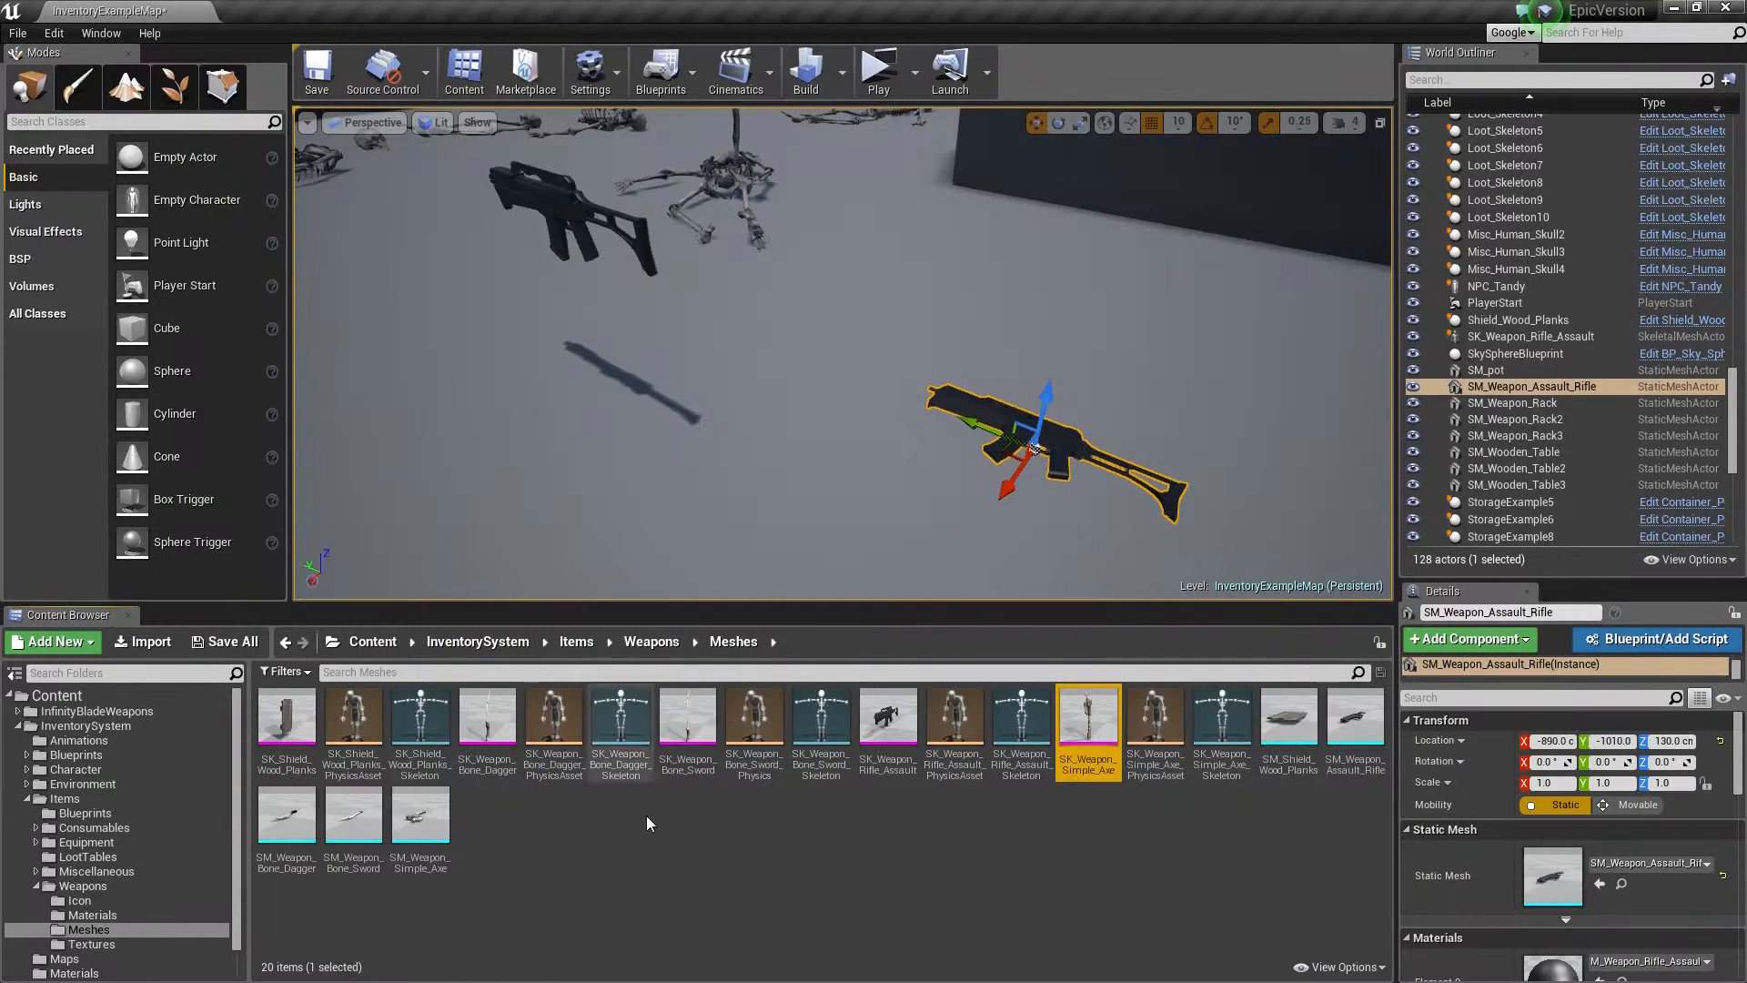
Step: Open the SK_Mannequin_Skeleton asset from the character's Mesh folder
click(93, 769)
double_click(351, 716)
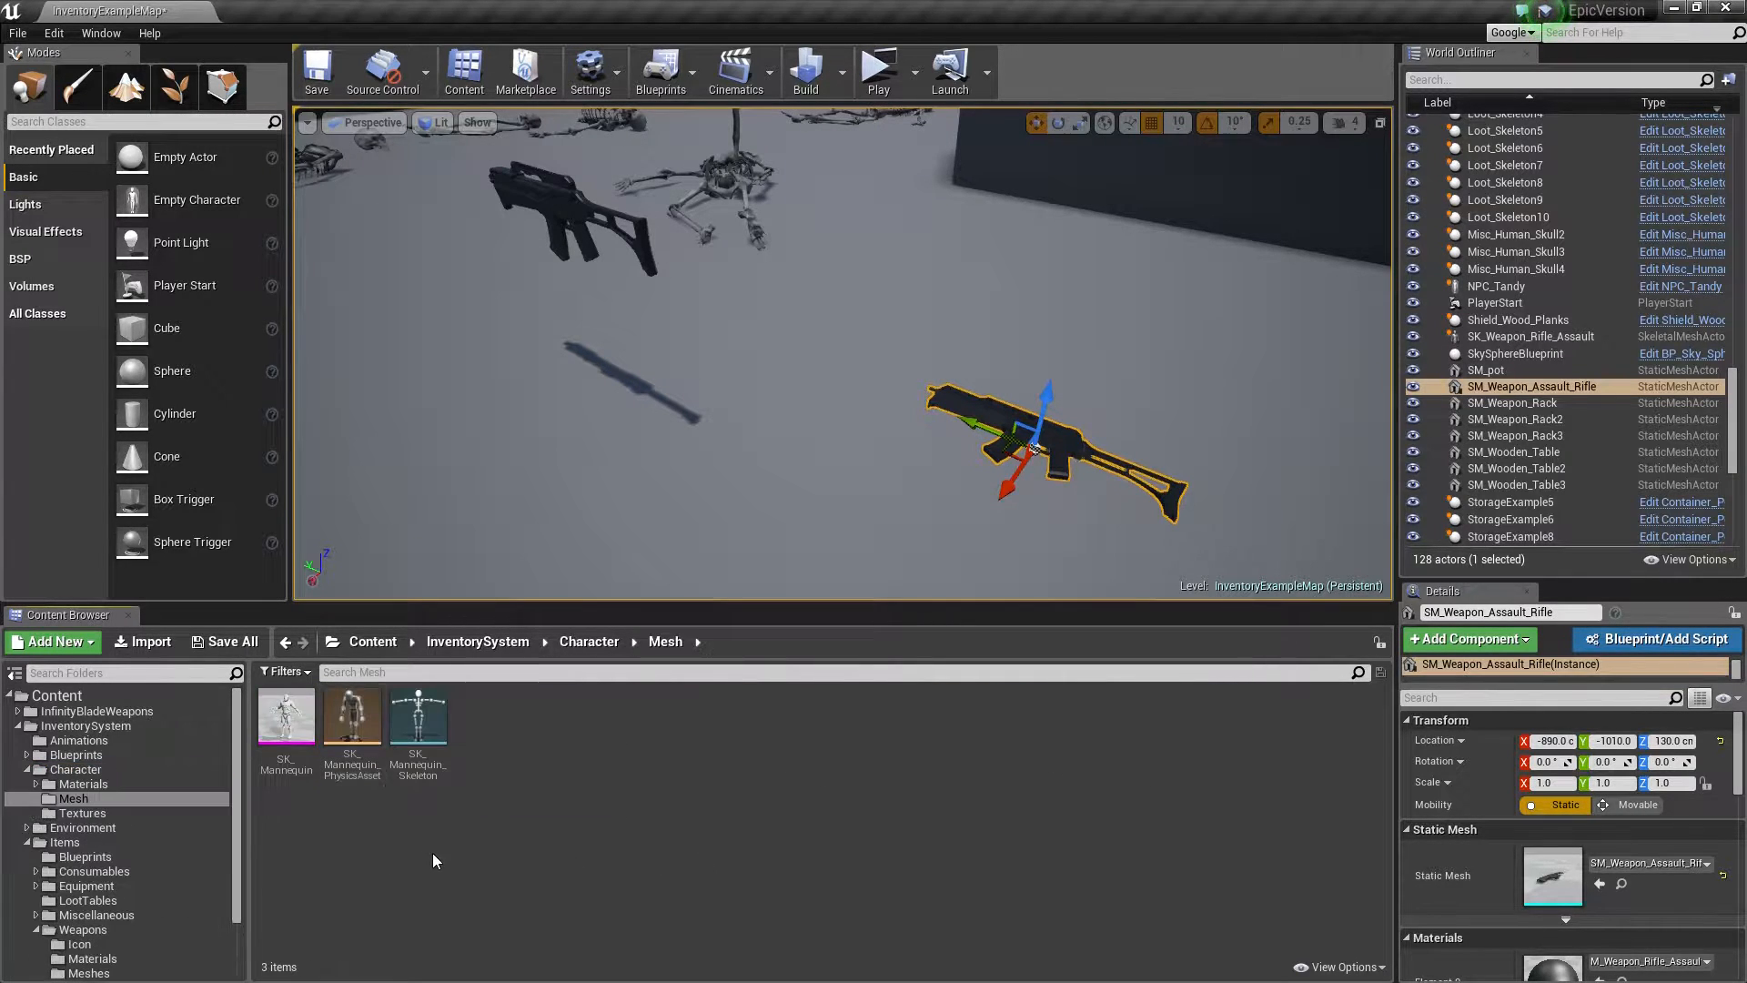
double_click(415, 724)
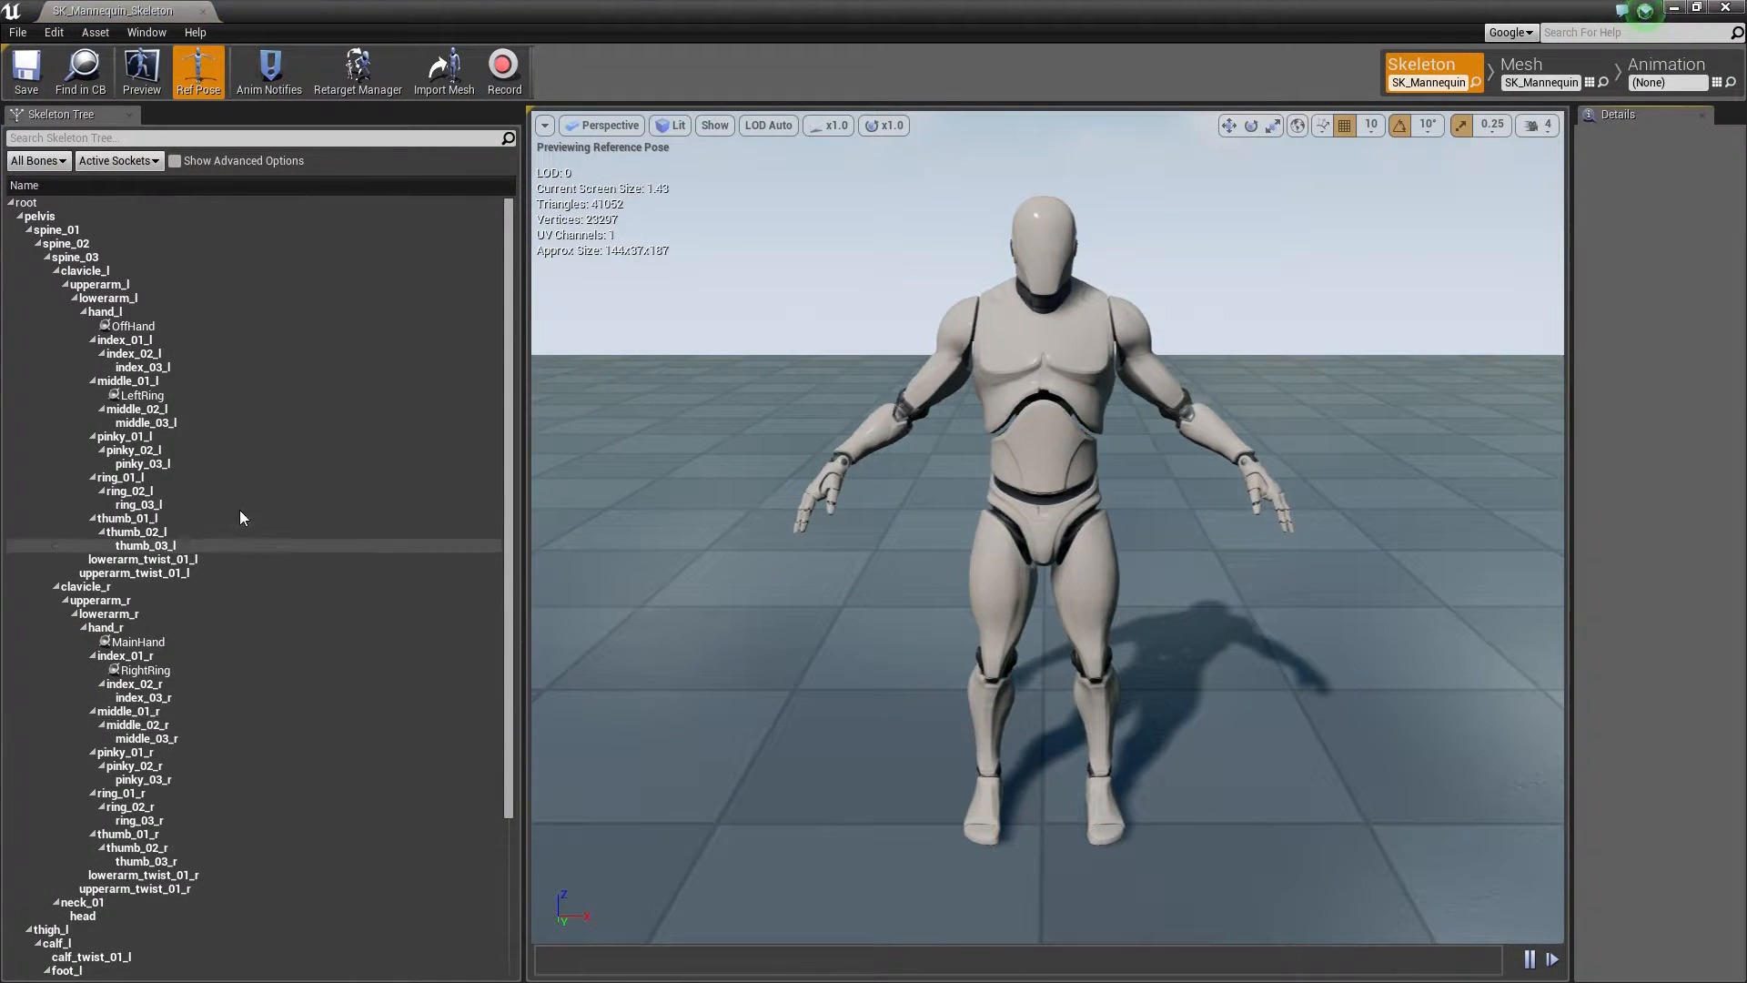
Step: Attach SK_Weapon_Simple_Axe as a preview asset to the MainHand socket of the mannequin skeleton
click(138, 642)
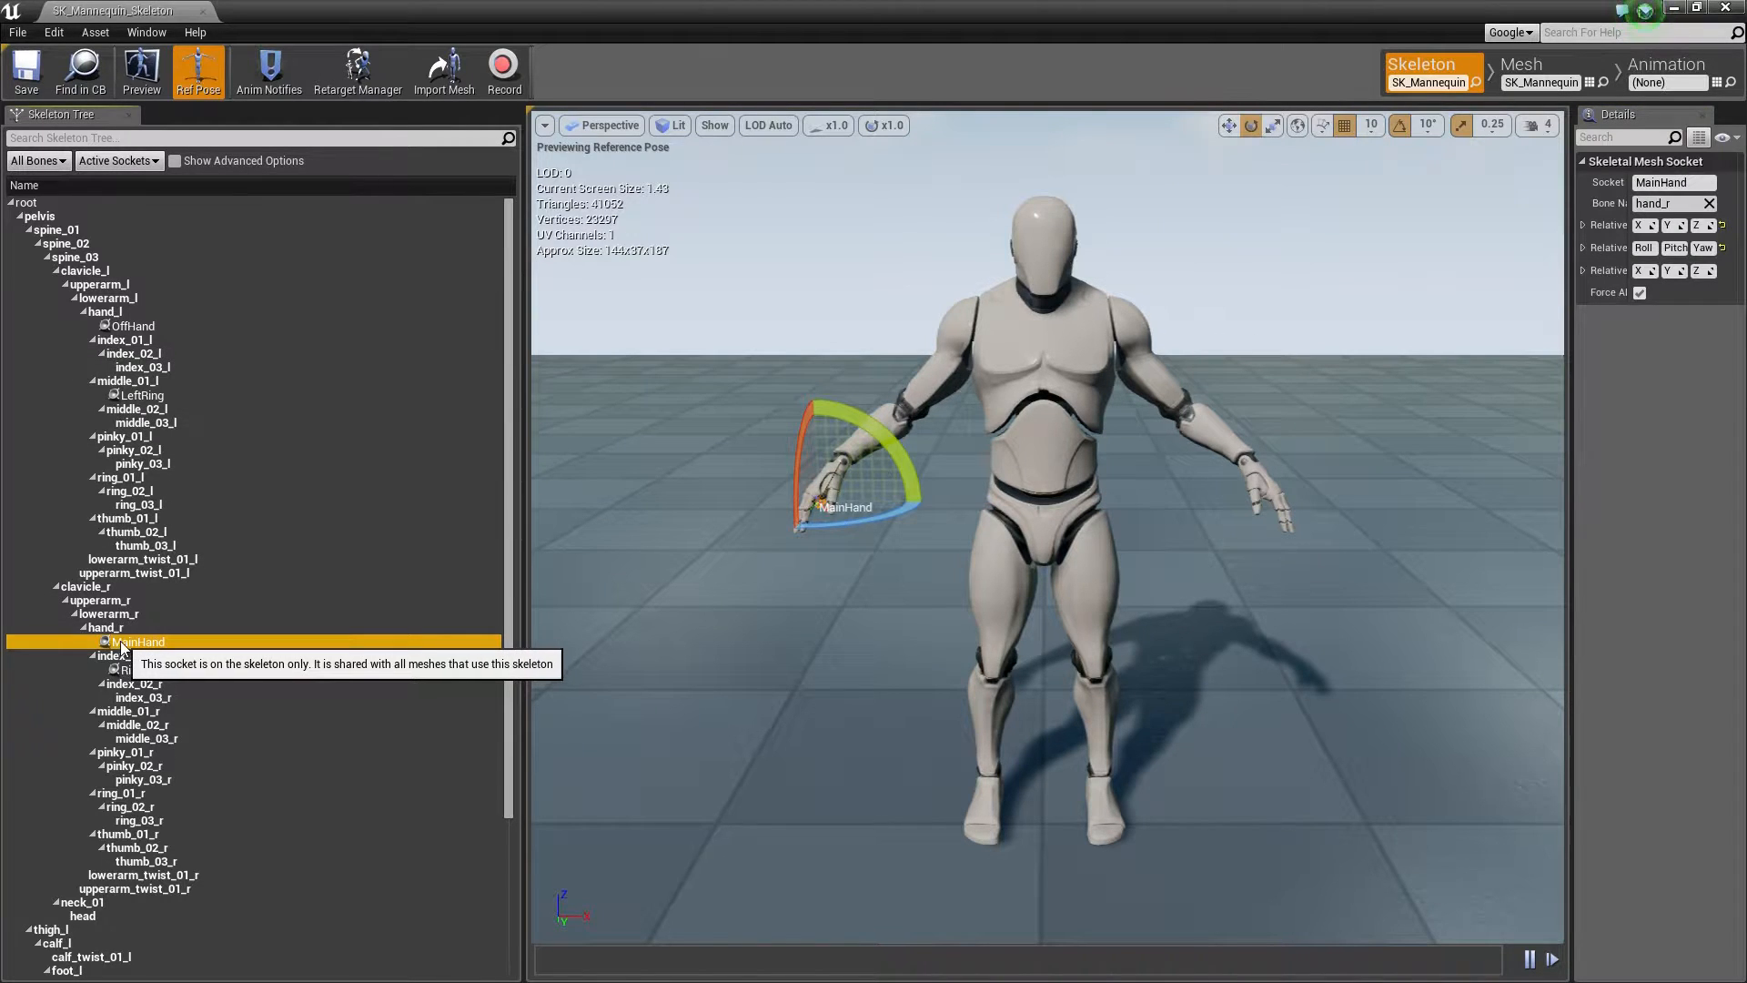
right_click(146, 646)
mouse_move(219, 782)
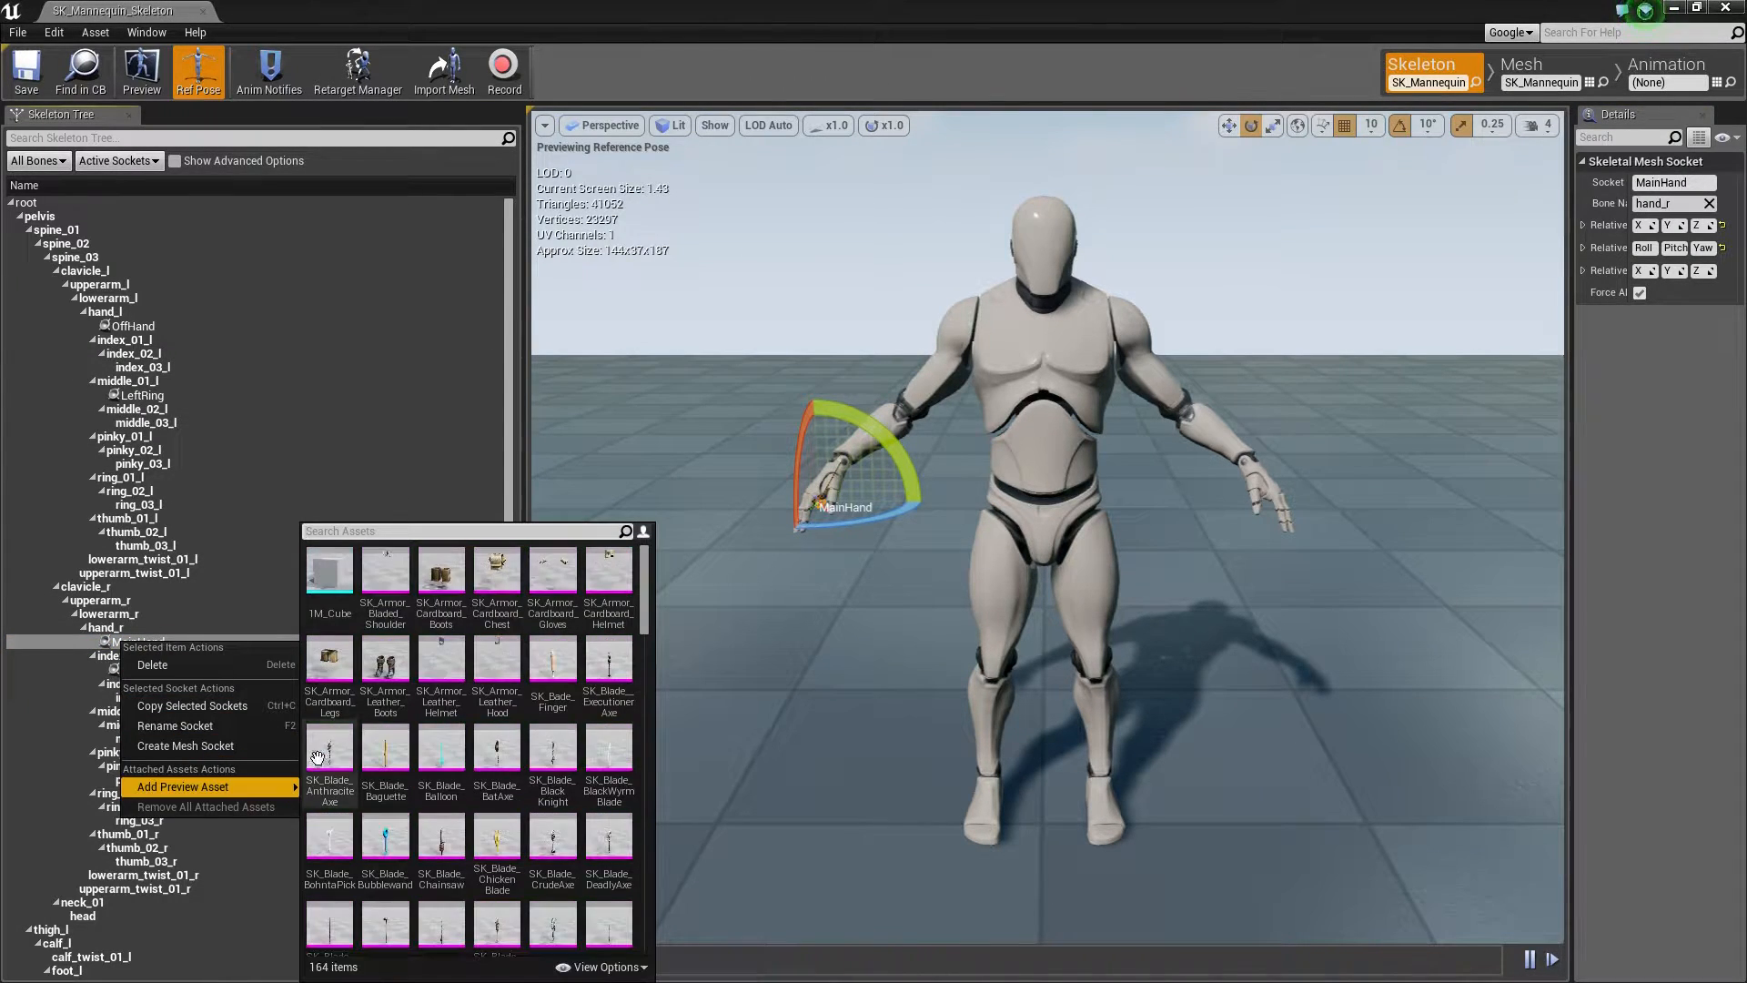
text(axe)
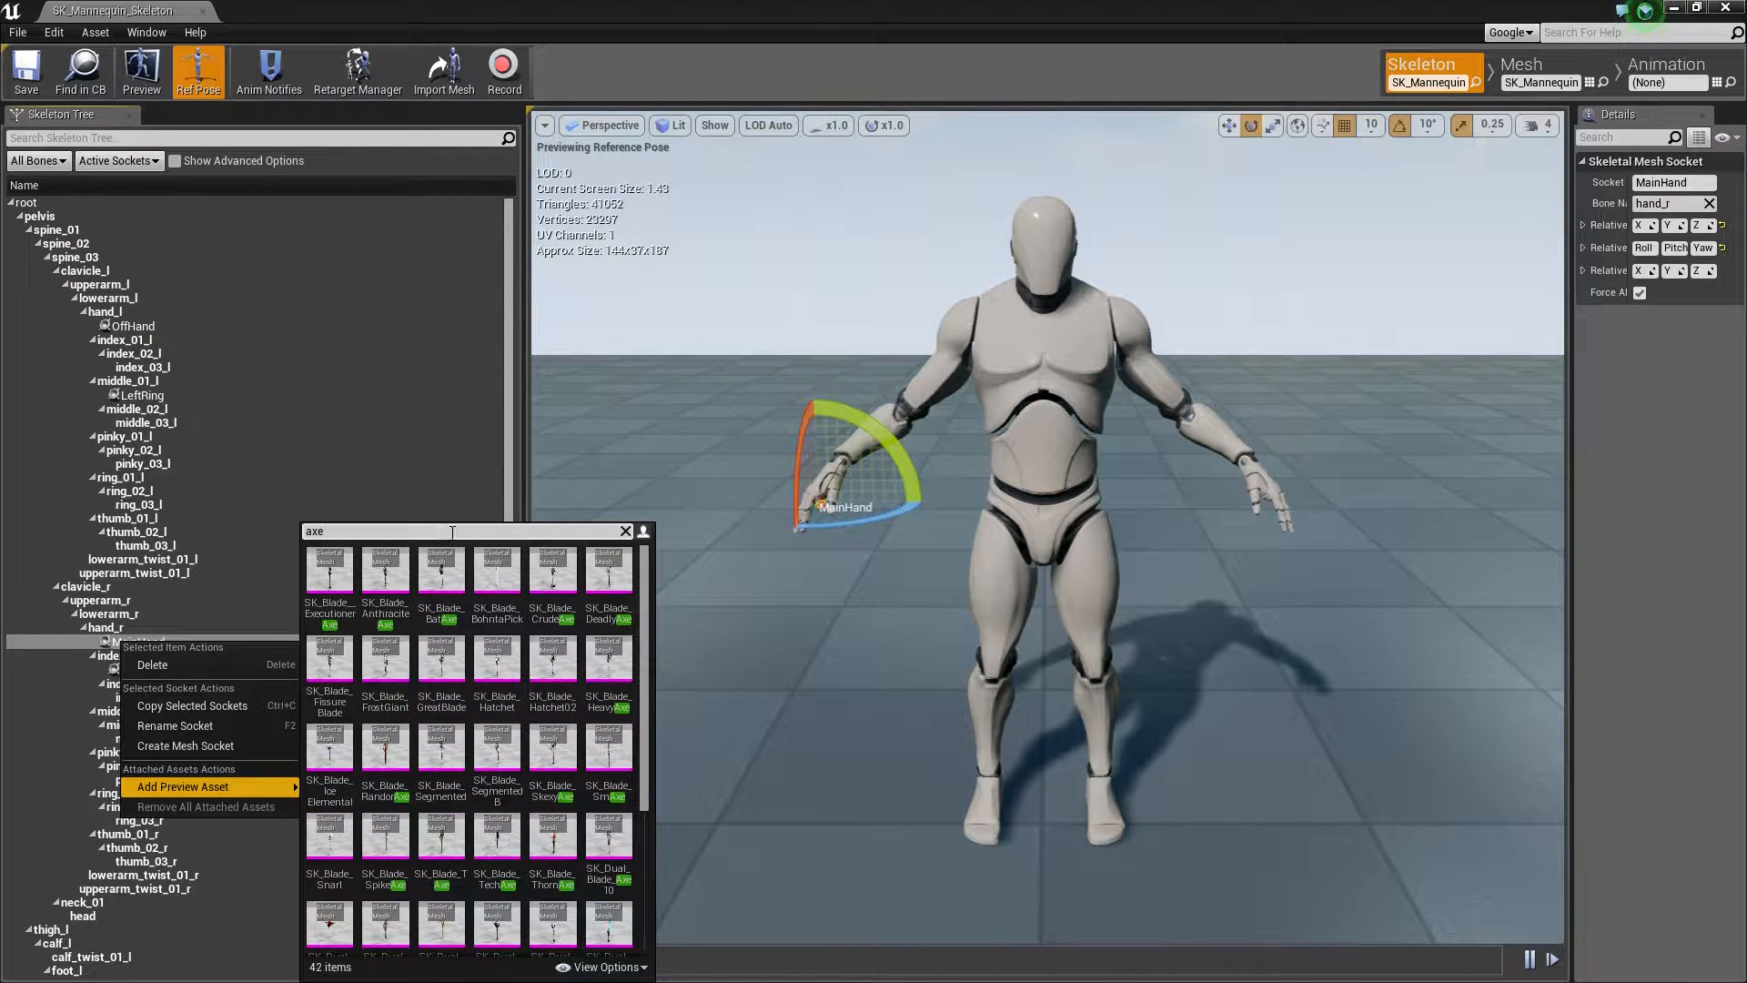
key(Home)
text(s)
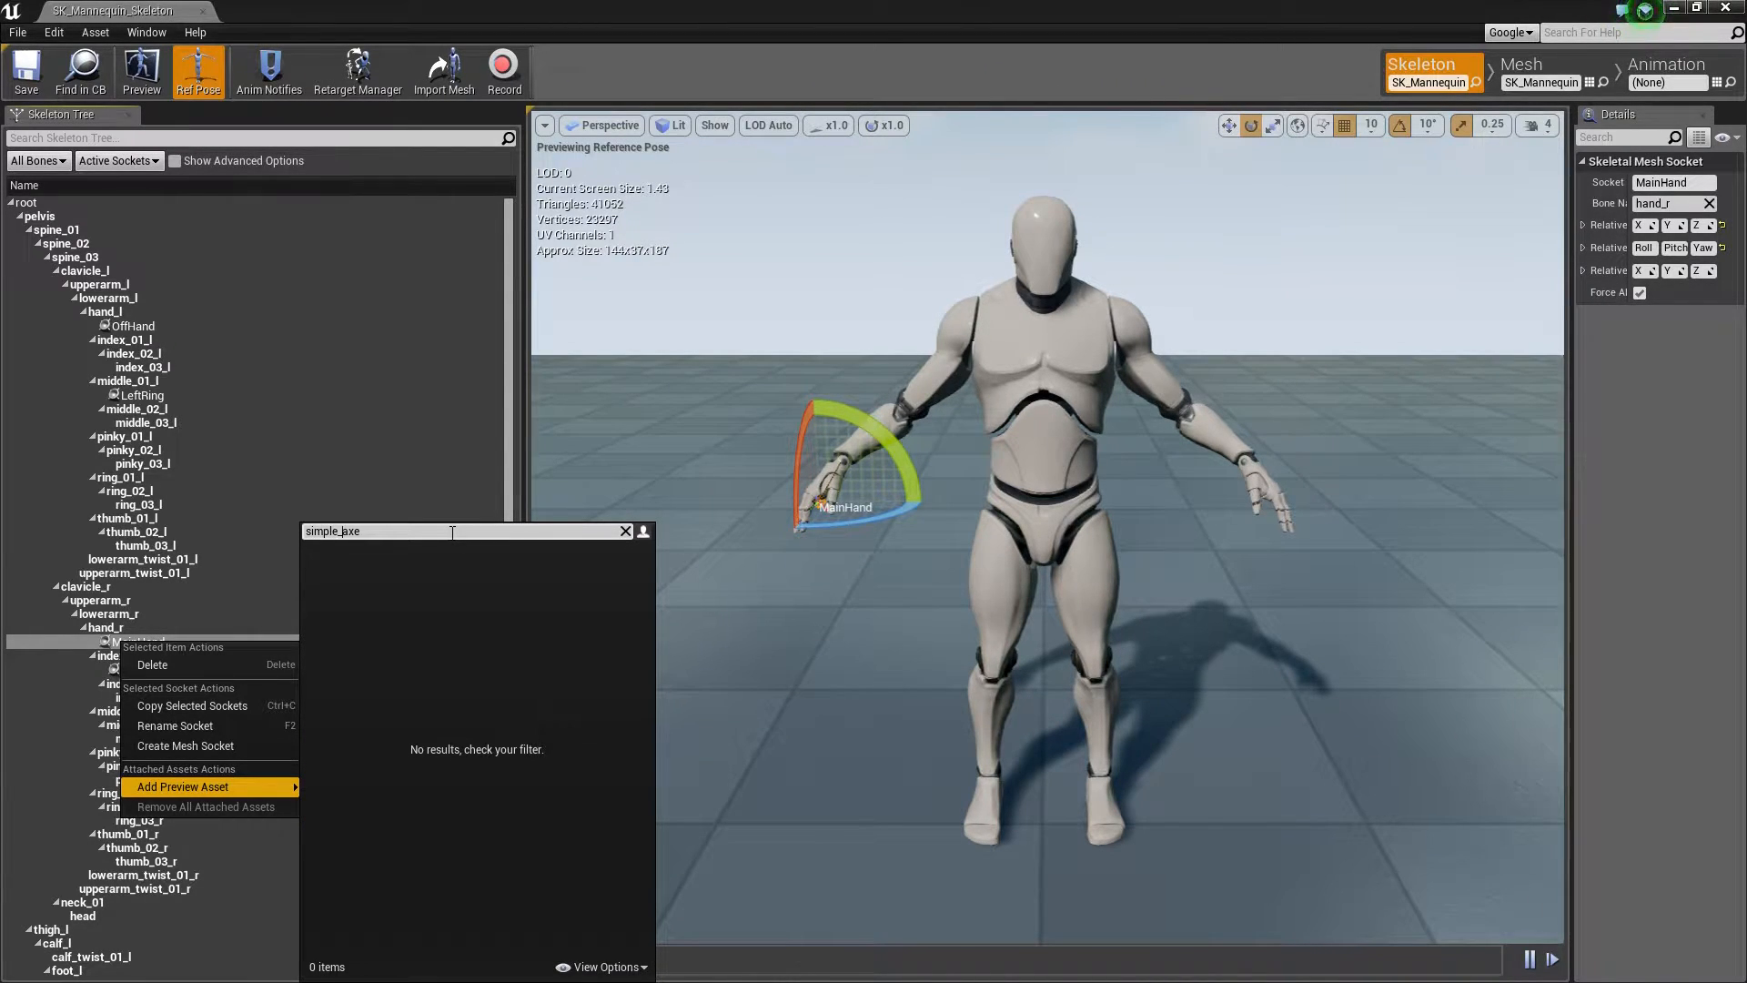
click(333, 571)
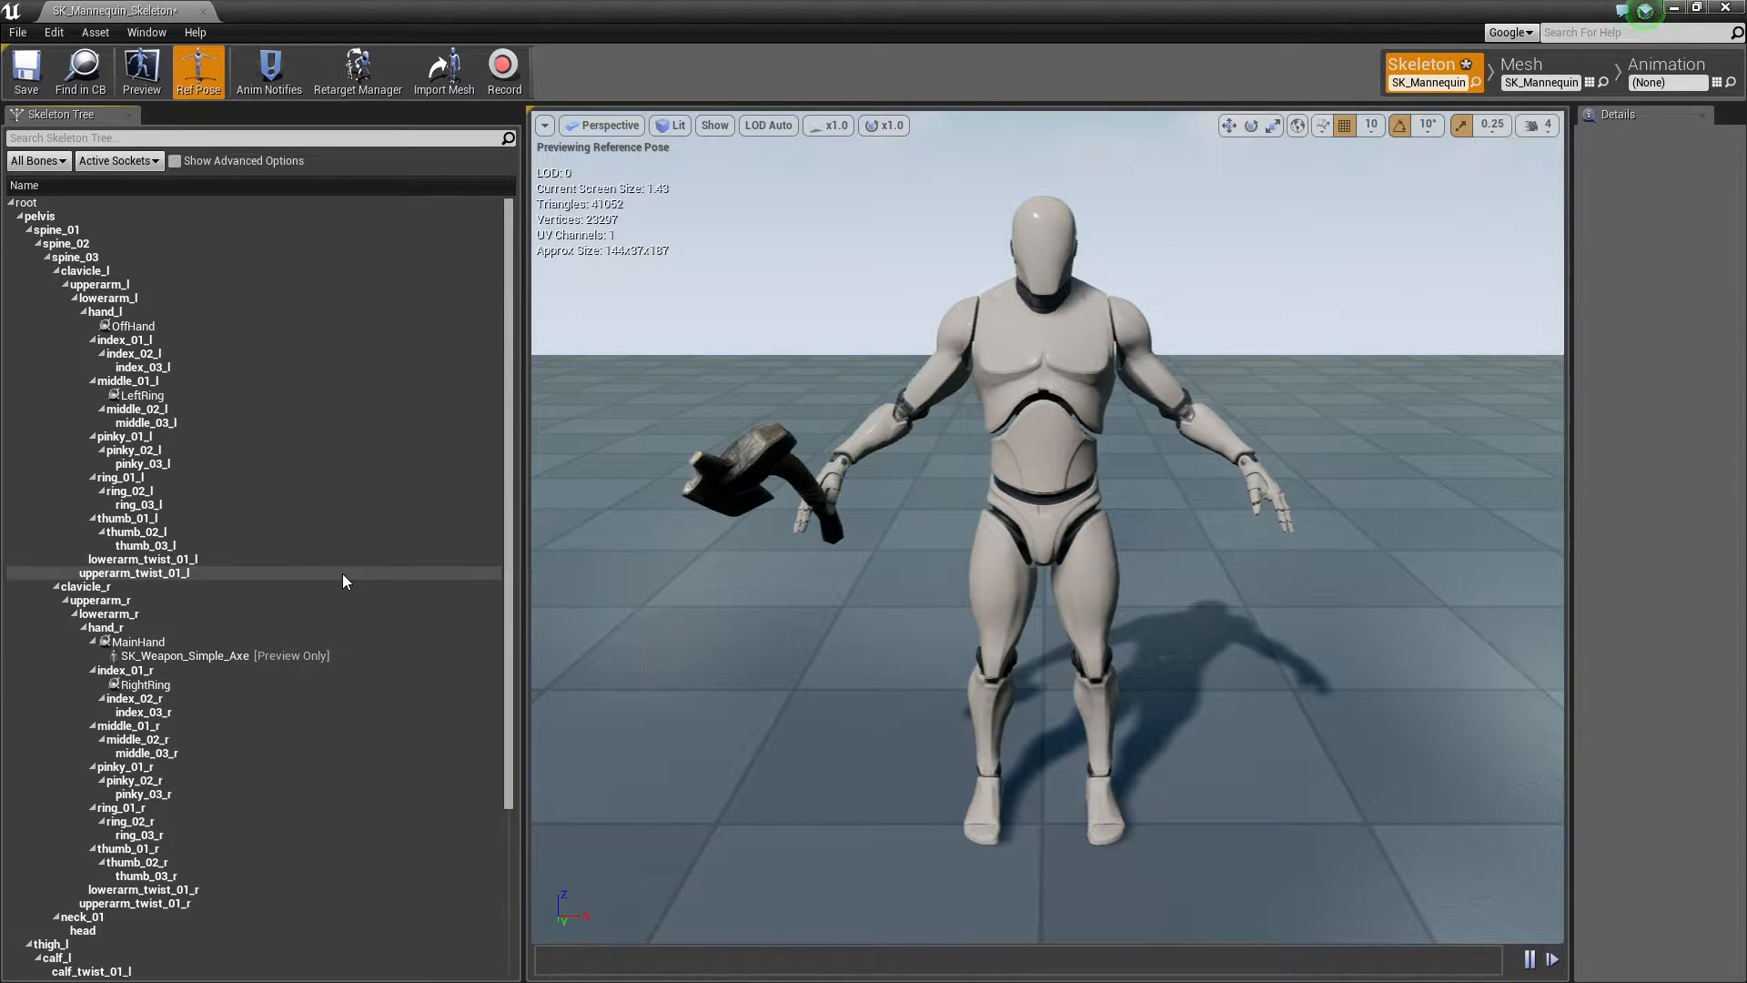
key(a)
right_drag(819, 564, 1146, 605)
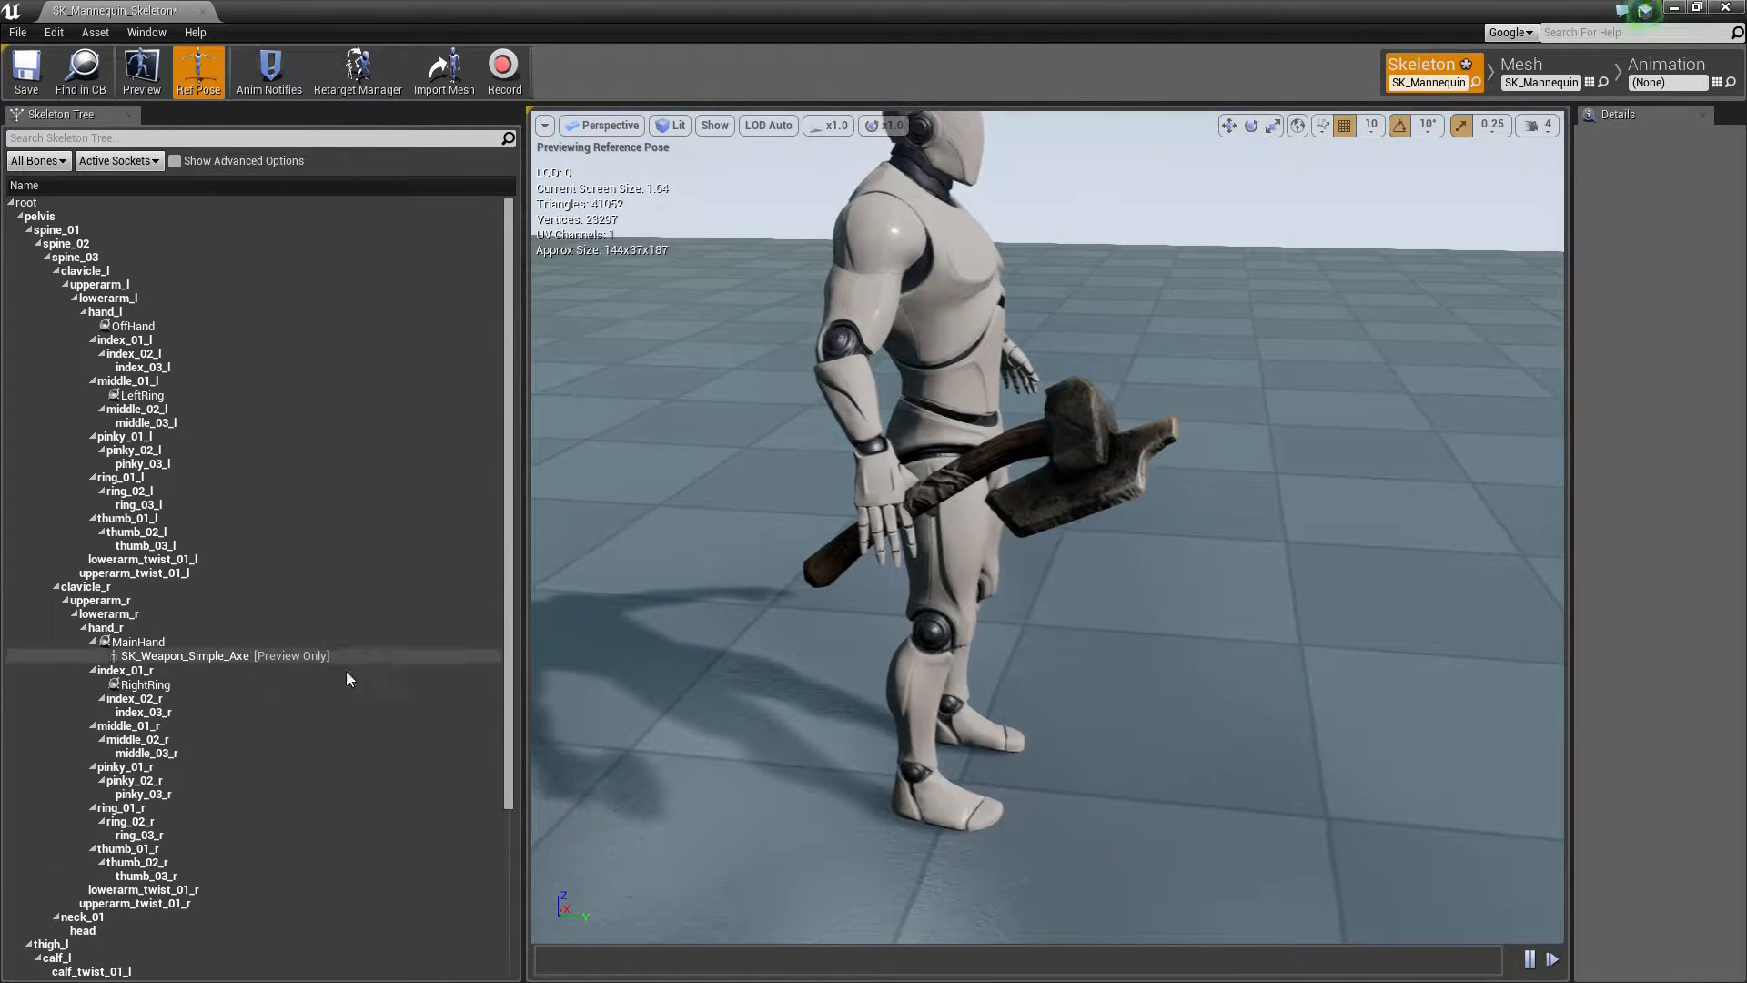
Step: Add SK_Weapon_Rifle_Assault as a second preview asset on the MainHand socket
click(169, 642)
right_click(171, 644)
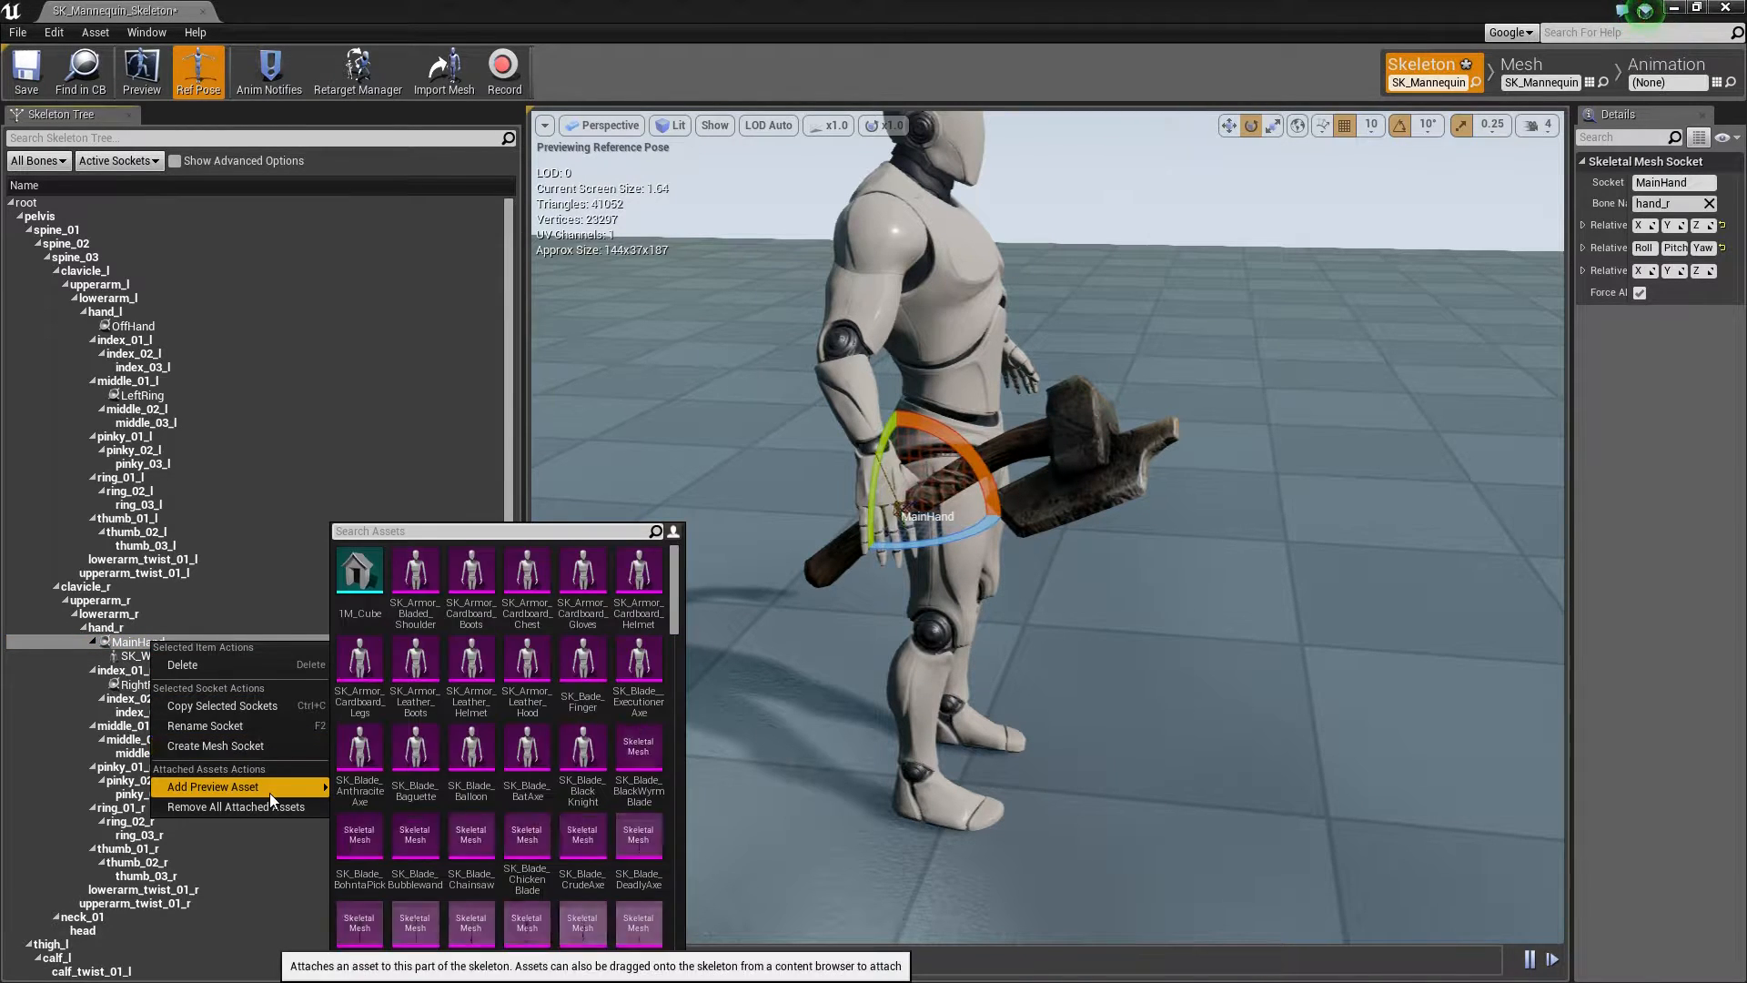
text(as)
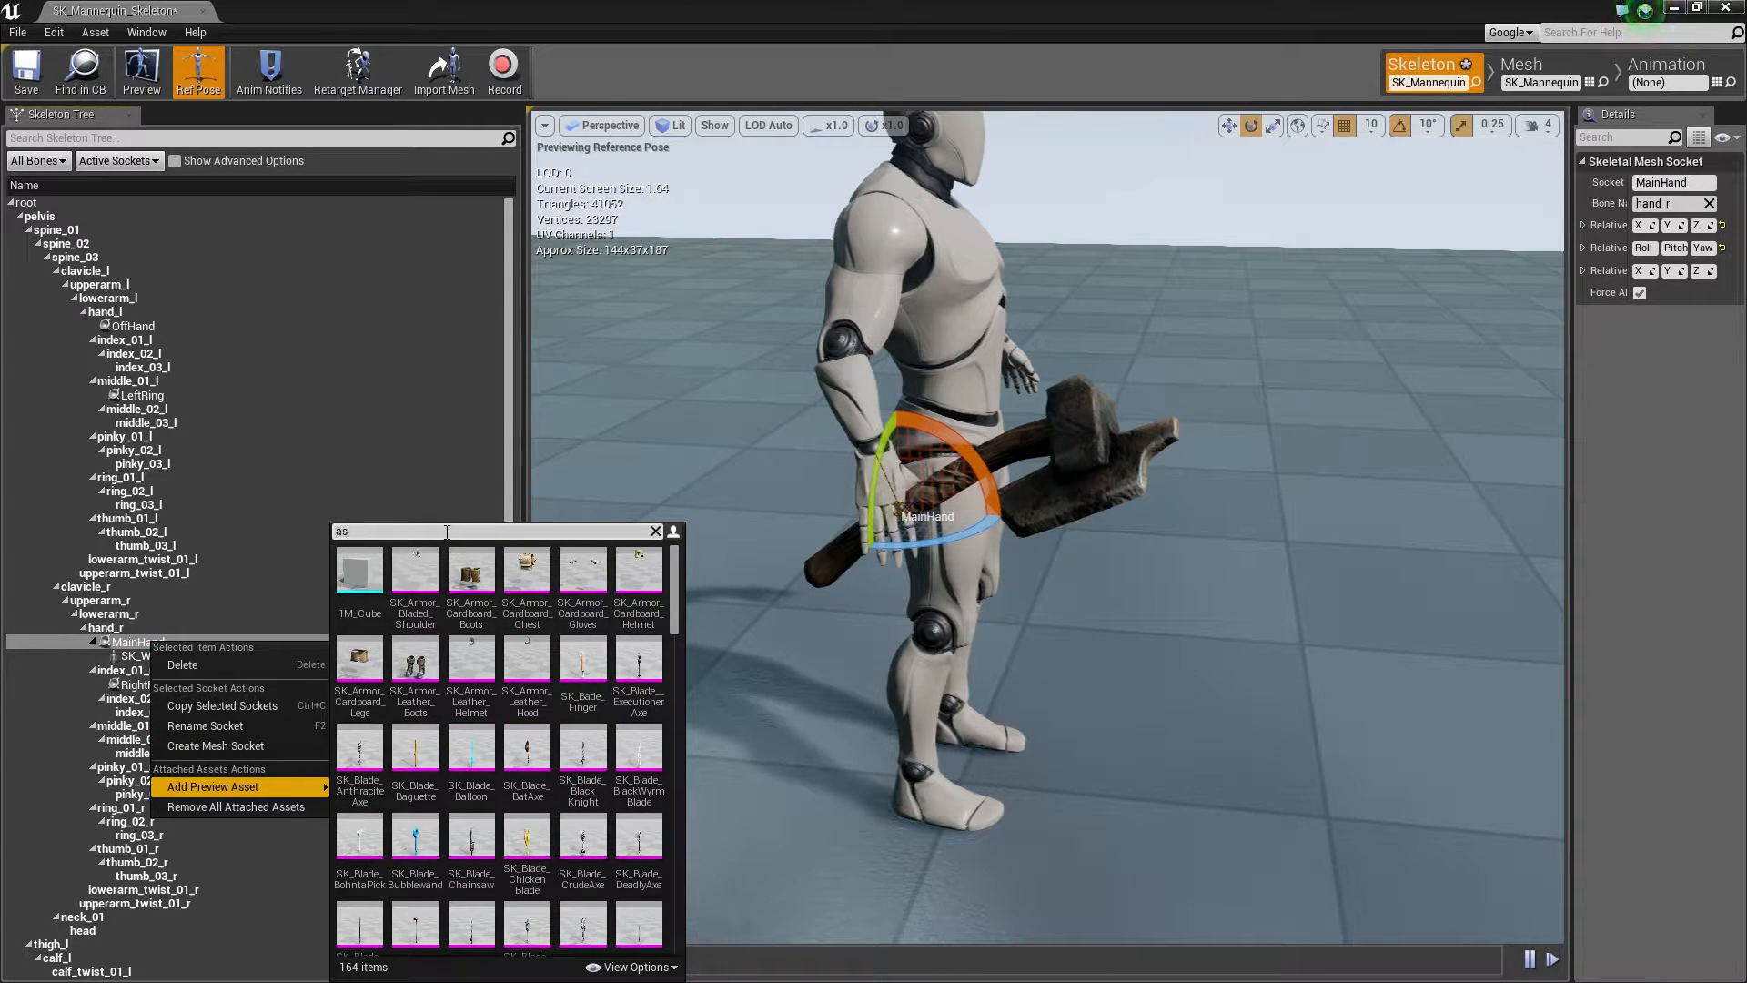
text(s)
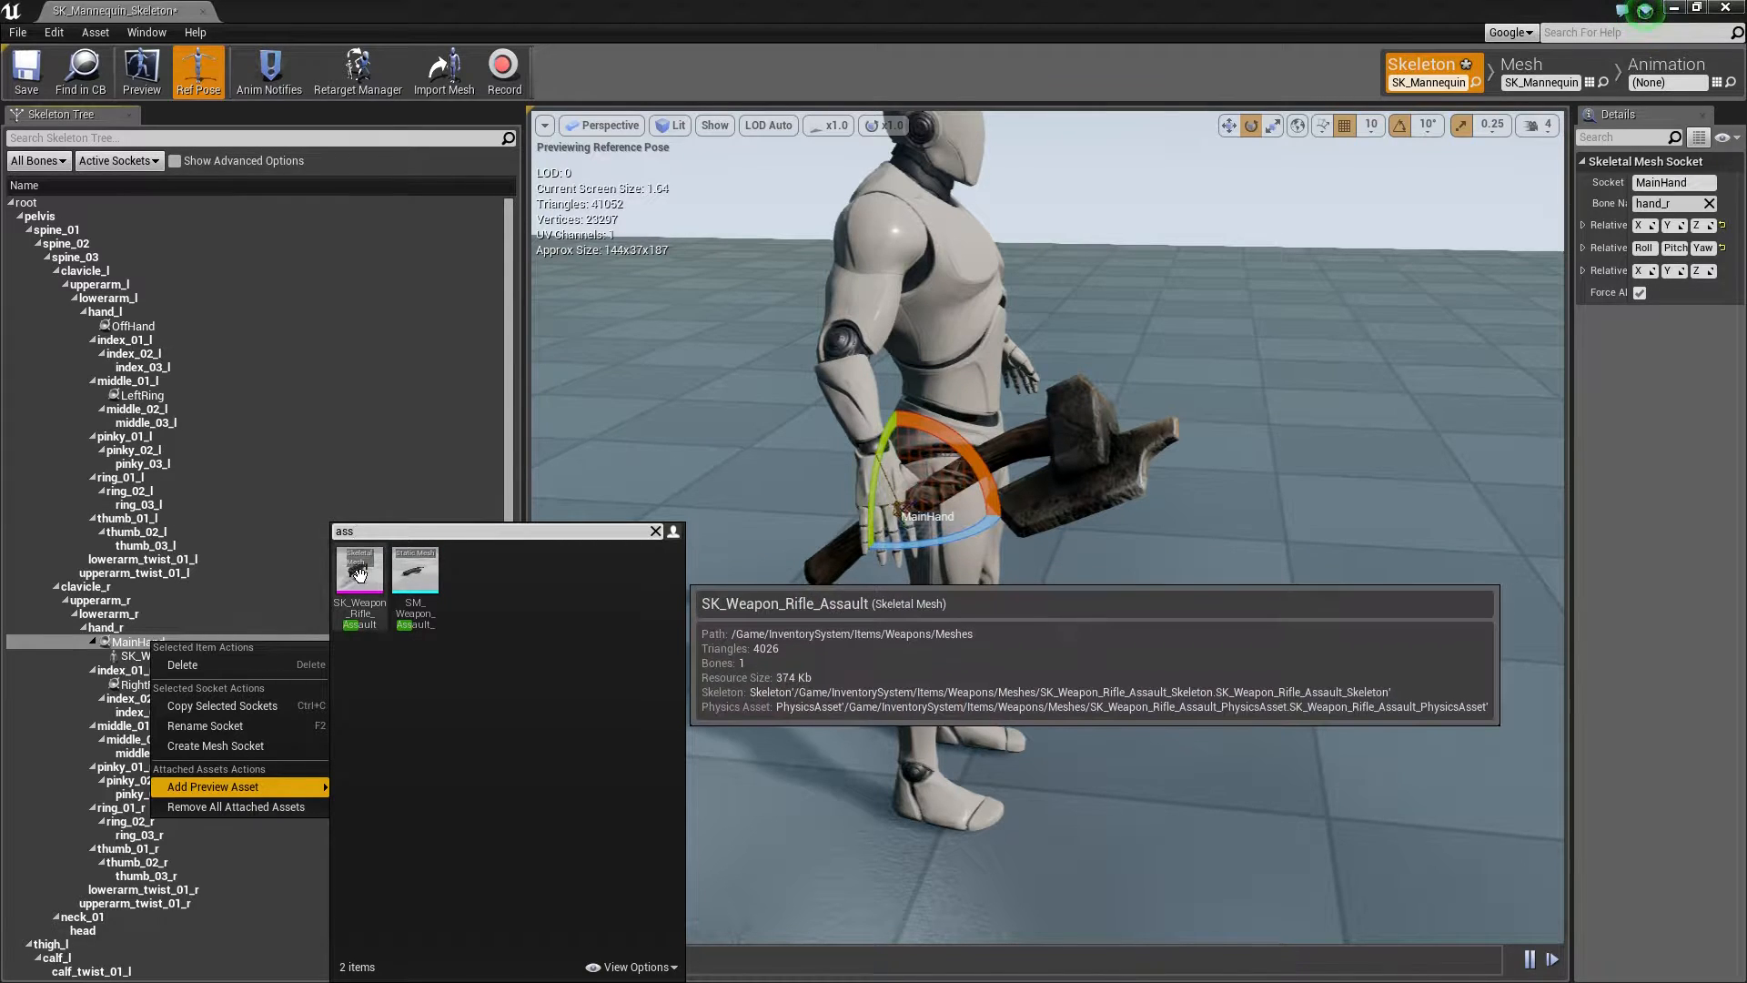
click(359, 573)
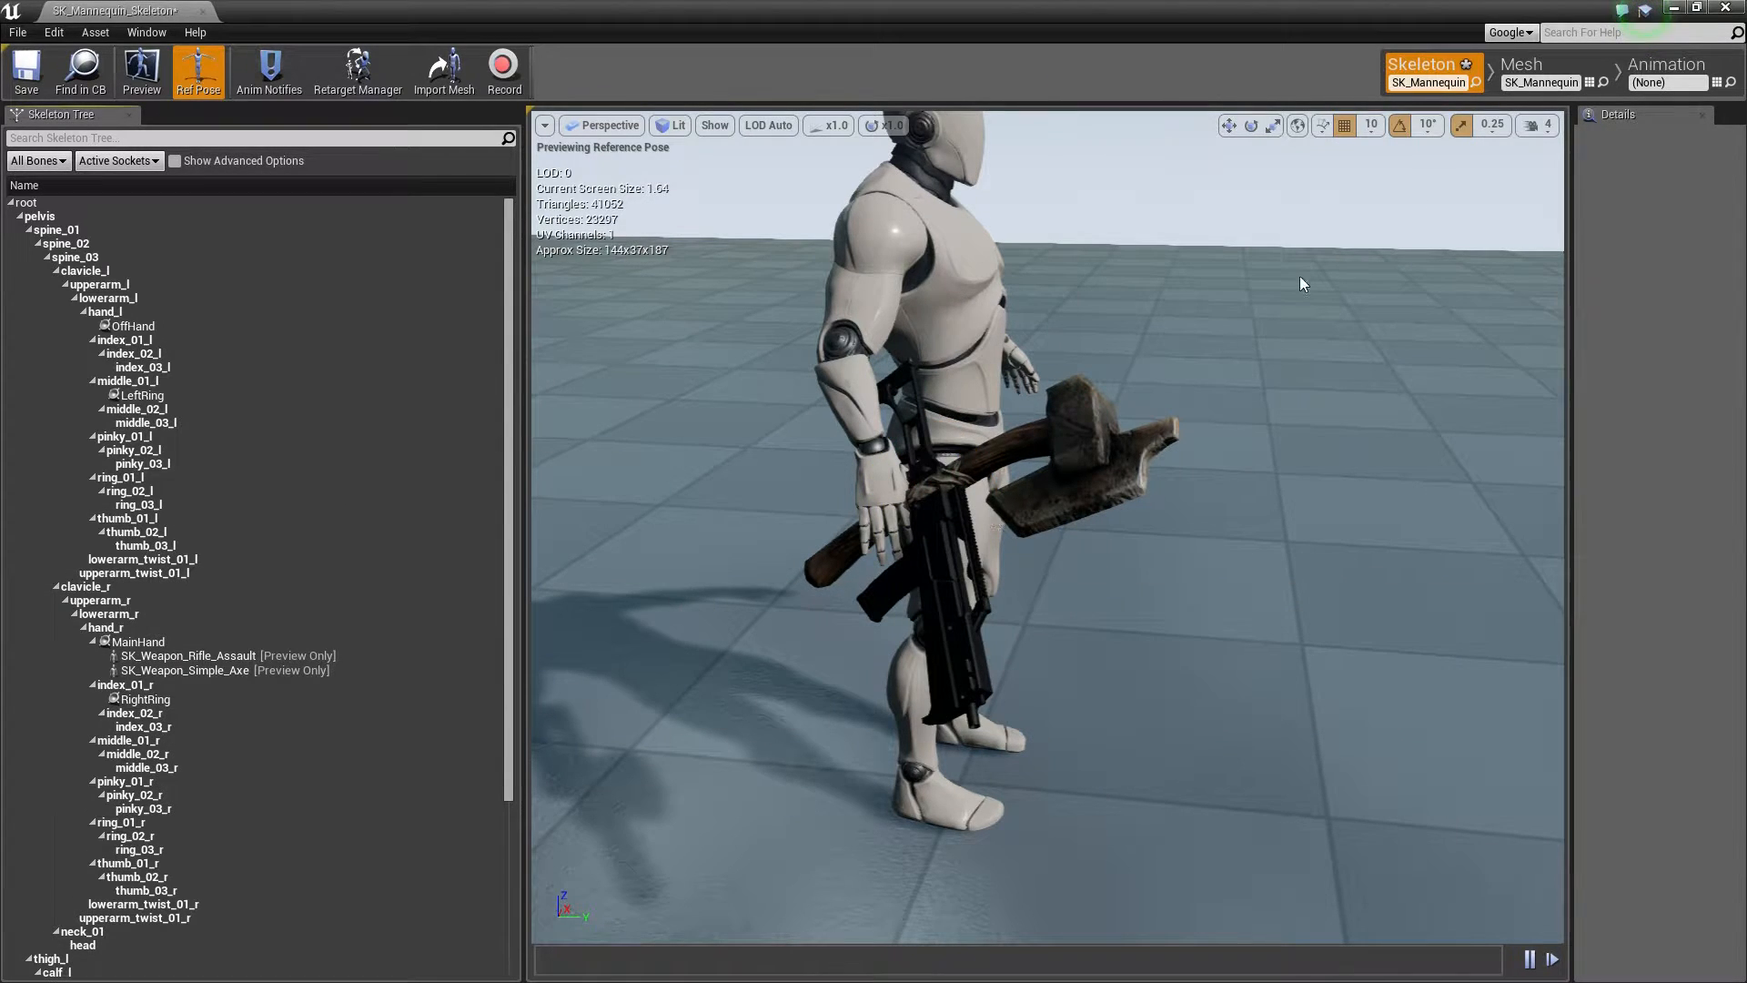
Step: Preview the ThirdPersonIdle animation to check how the mannequin holds both weapons, and close the skeleton editor
click(1667, 66)
drag(1442, 601, 1520, 600)
click(1446, 676)
double_click(1454, 662)
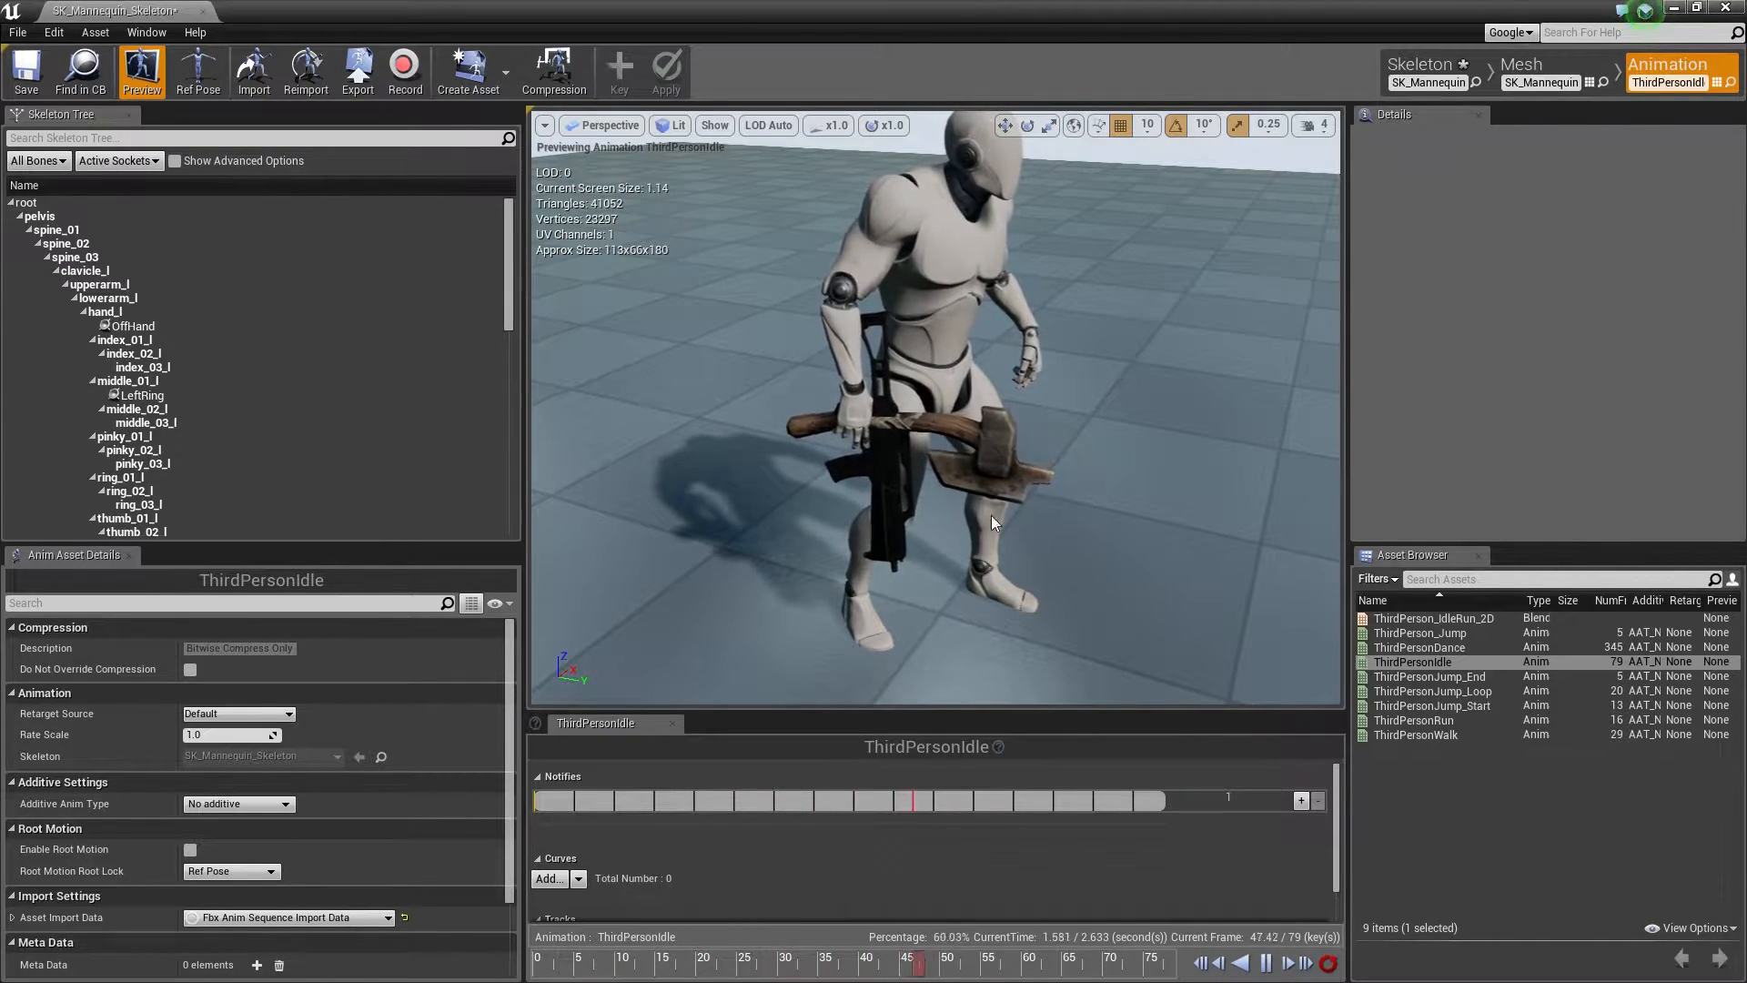
right_drag(1119, 453, 1079, 382)
scroll(1119, 453, down, 4)
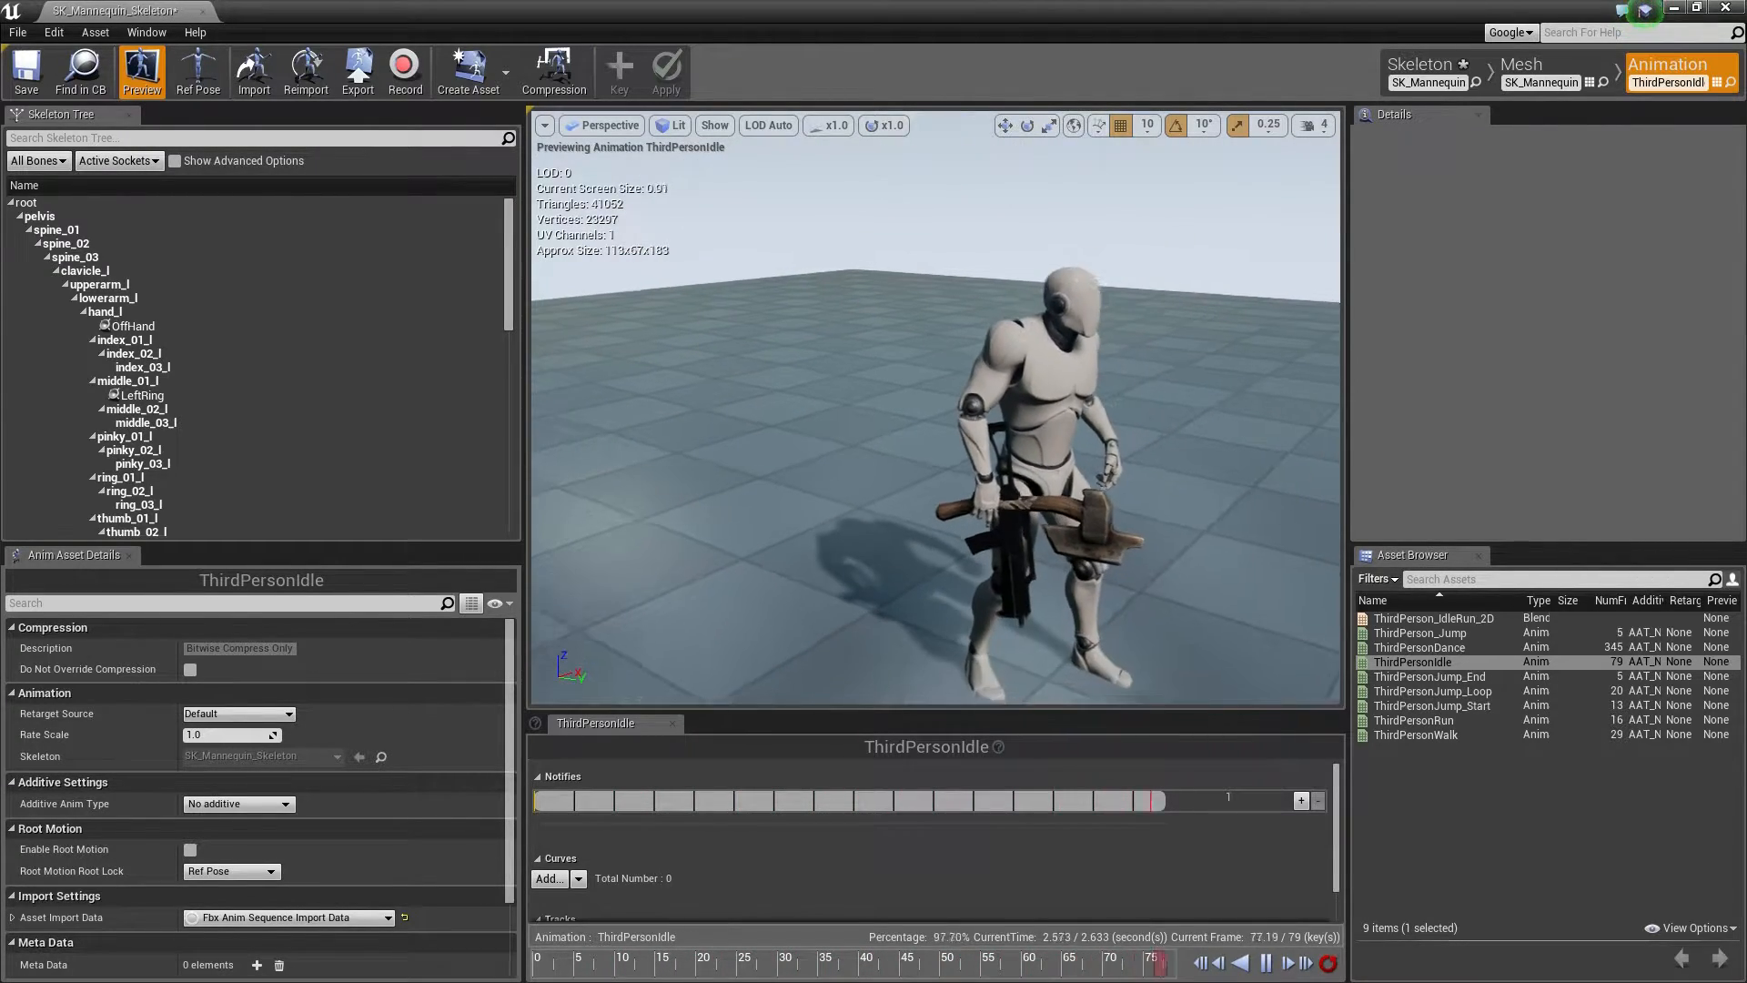
click(202, 12)
Step: From the weapons' Meshes folder, place SM_Shield_Wood_Planks and SK_Shield_Wood_Planks in the level near the rifles
click(667, 740)
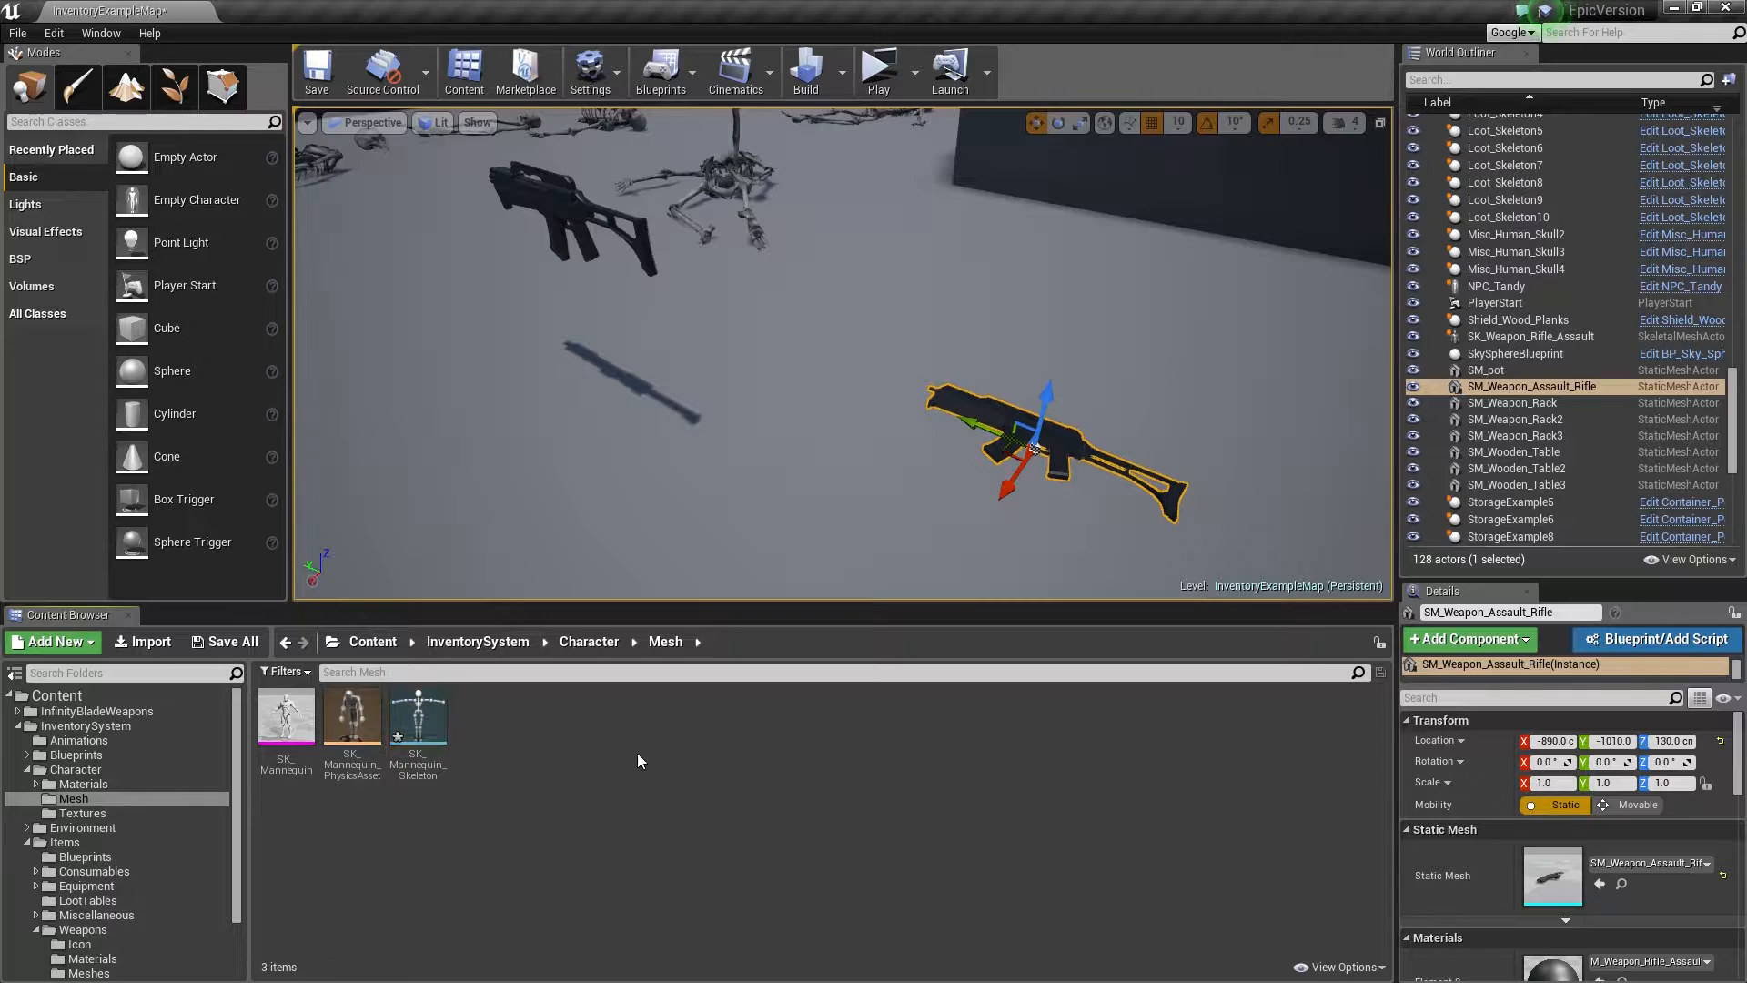
click(28, 768)
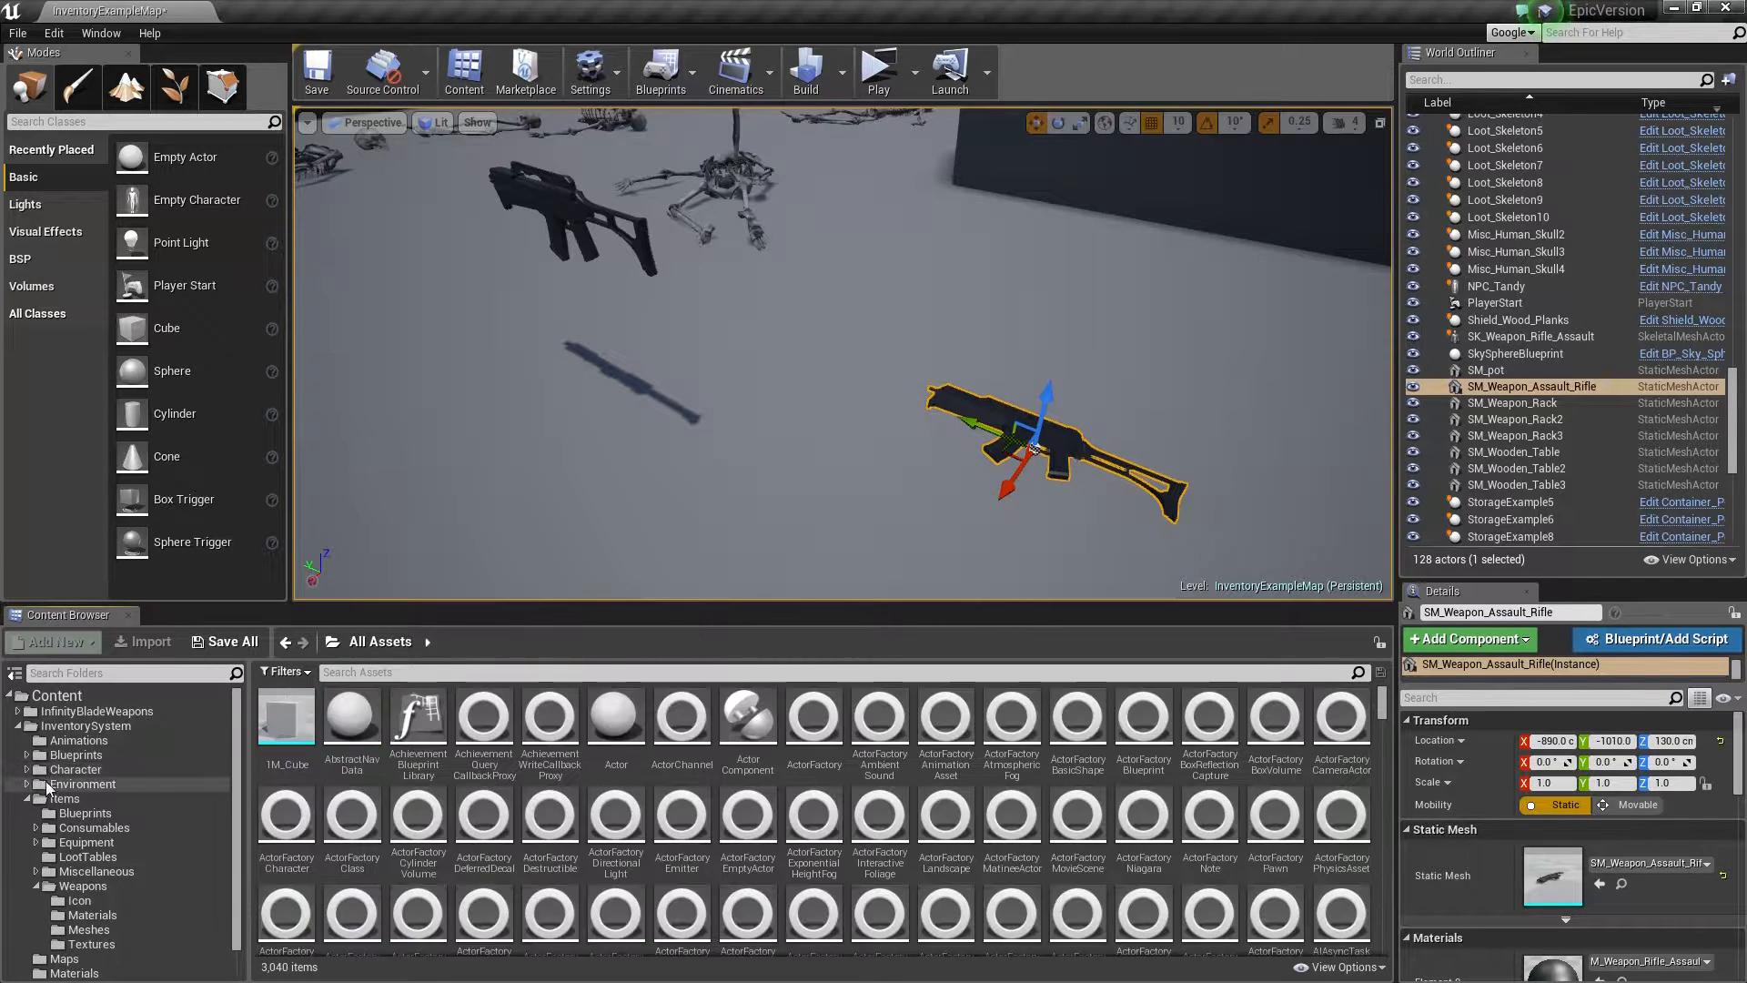
click(89, 929)
click(811, 881)
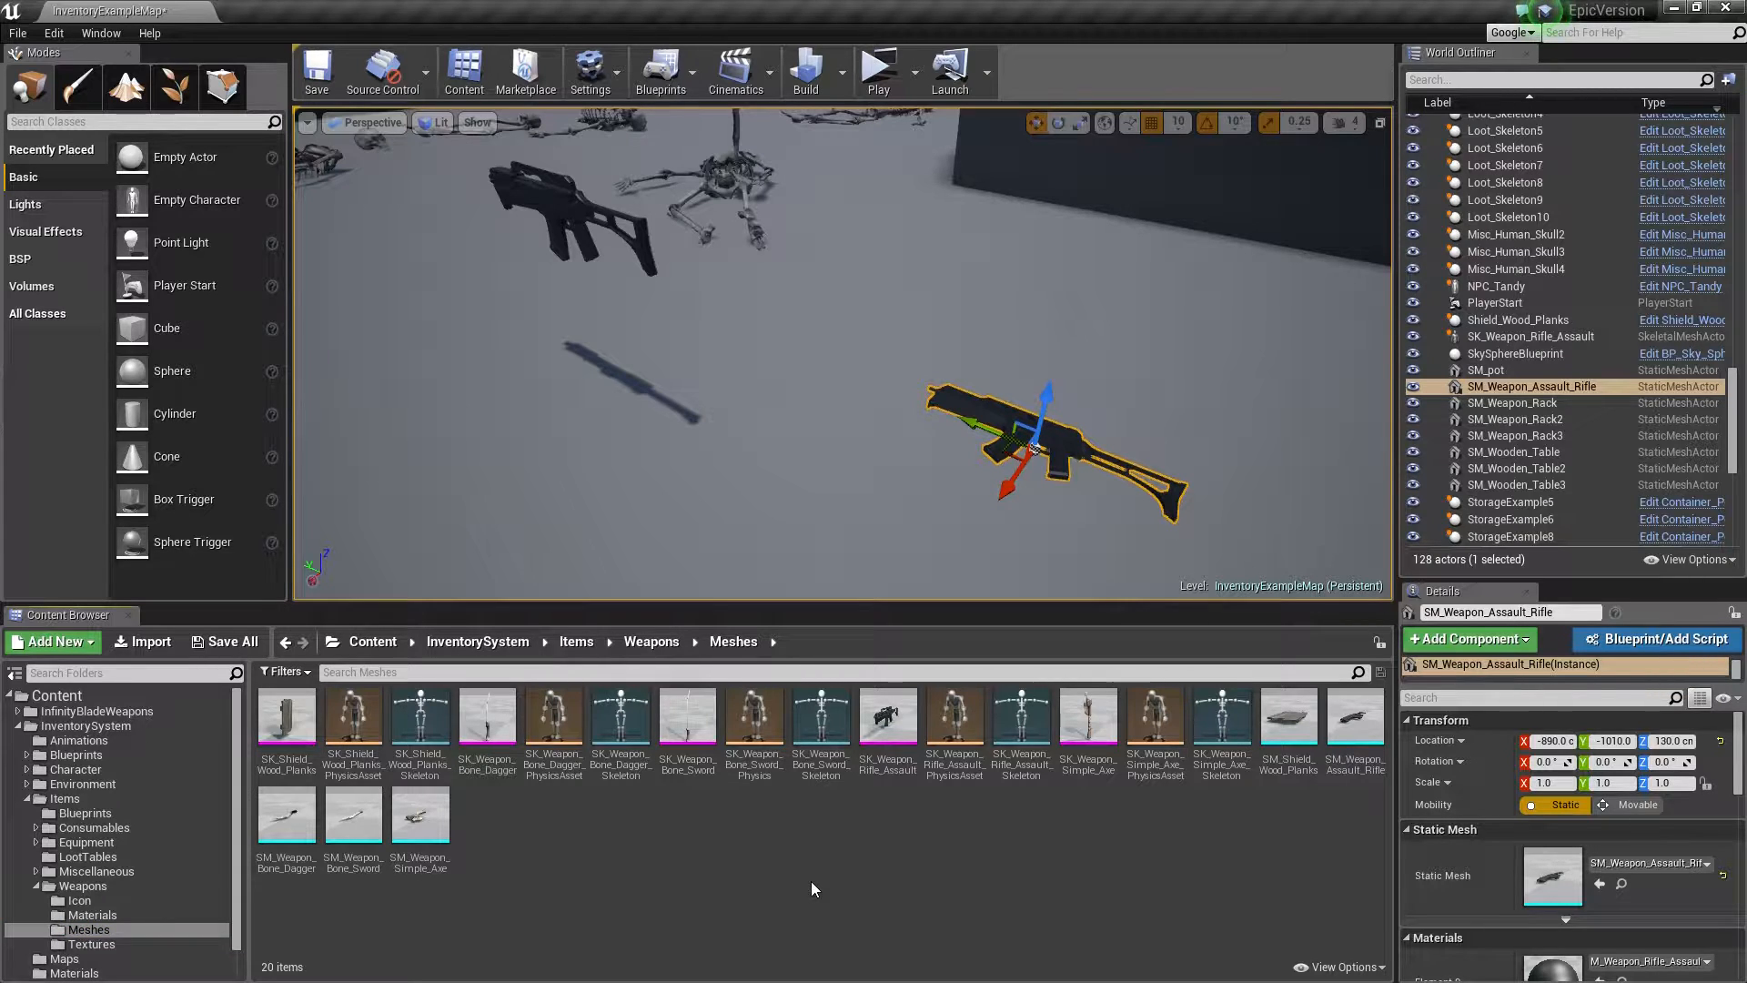
click(288, 724)
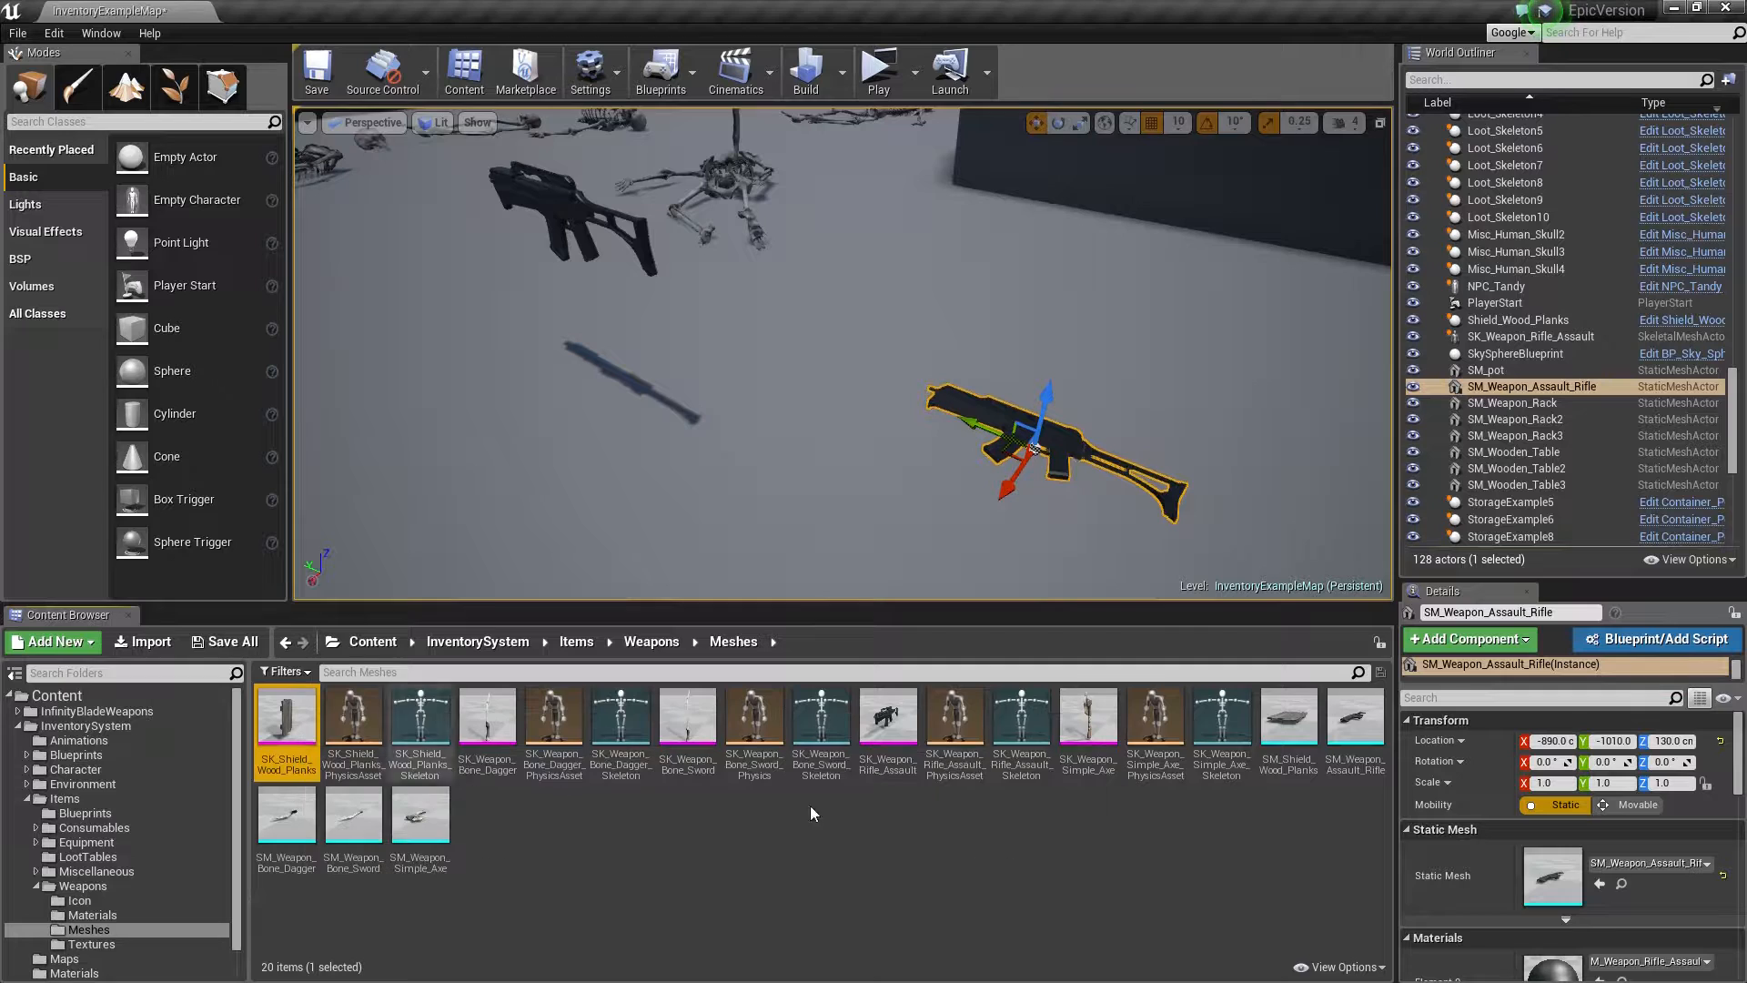
drag(1294, 700, 815, 483)
drag(287, 724, 591, 318)
right_drag(605, 316, 630, 353)
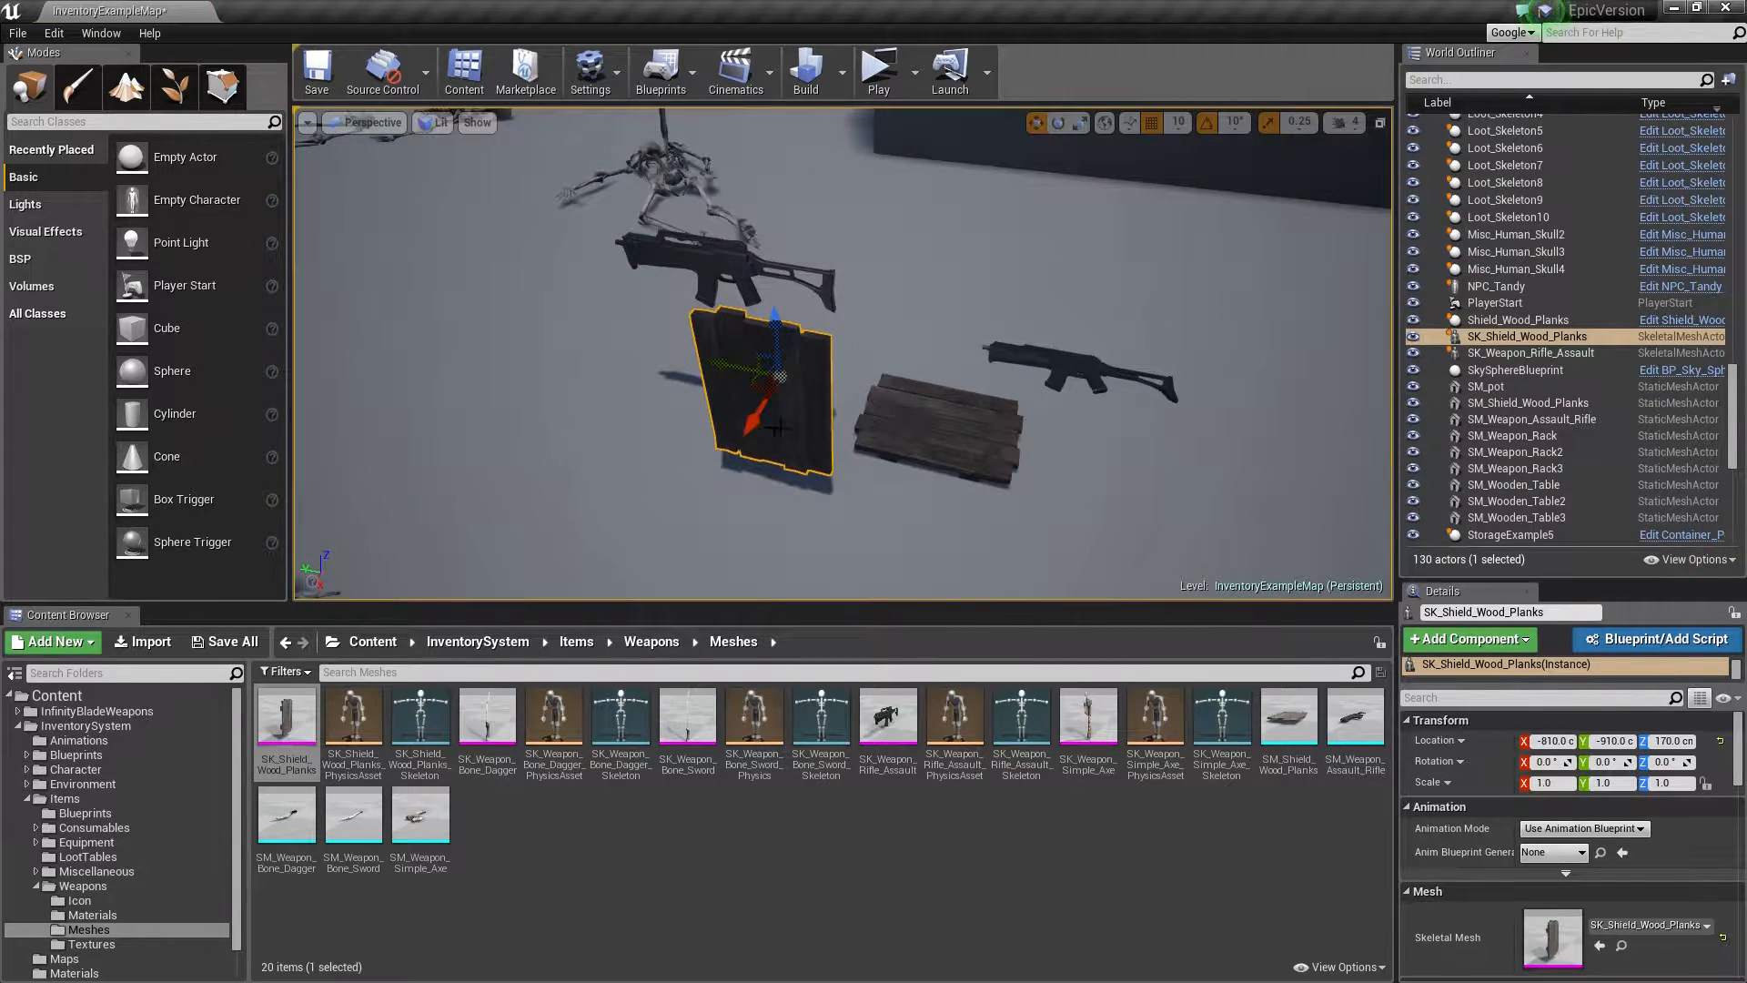
Step: Delete both placed wood plank shields and both placed assault rifles from the level
key(Delete)
click(860, 429)
key(Delete)
click(1036, 360)
key(Delete)
click(718, 268)
key(Delete)
click(643, 832)
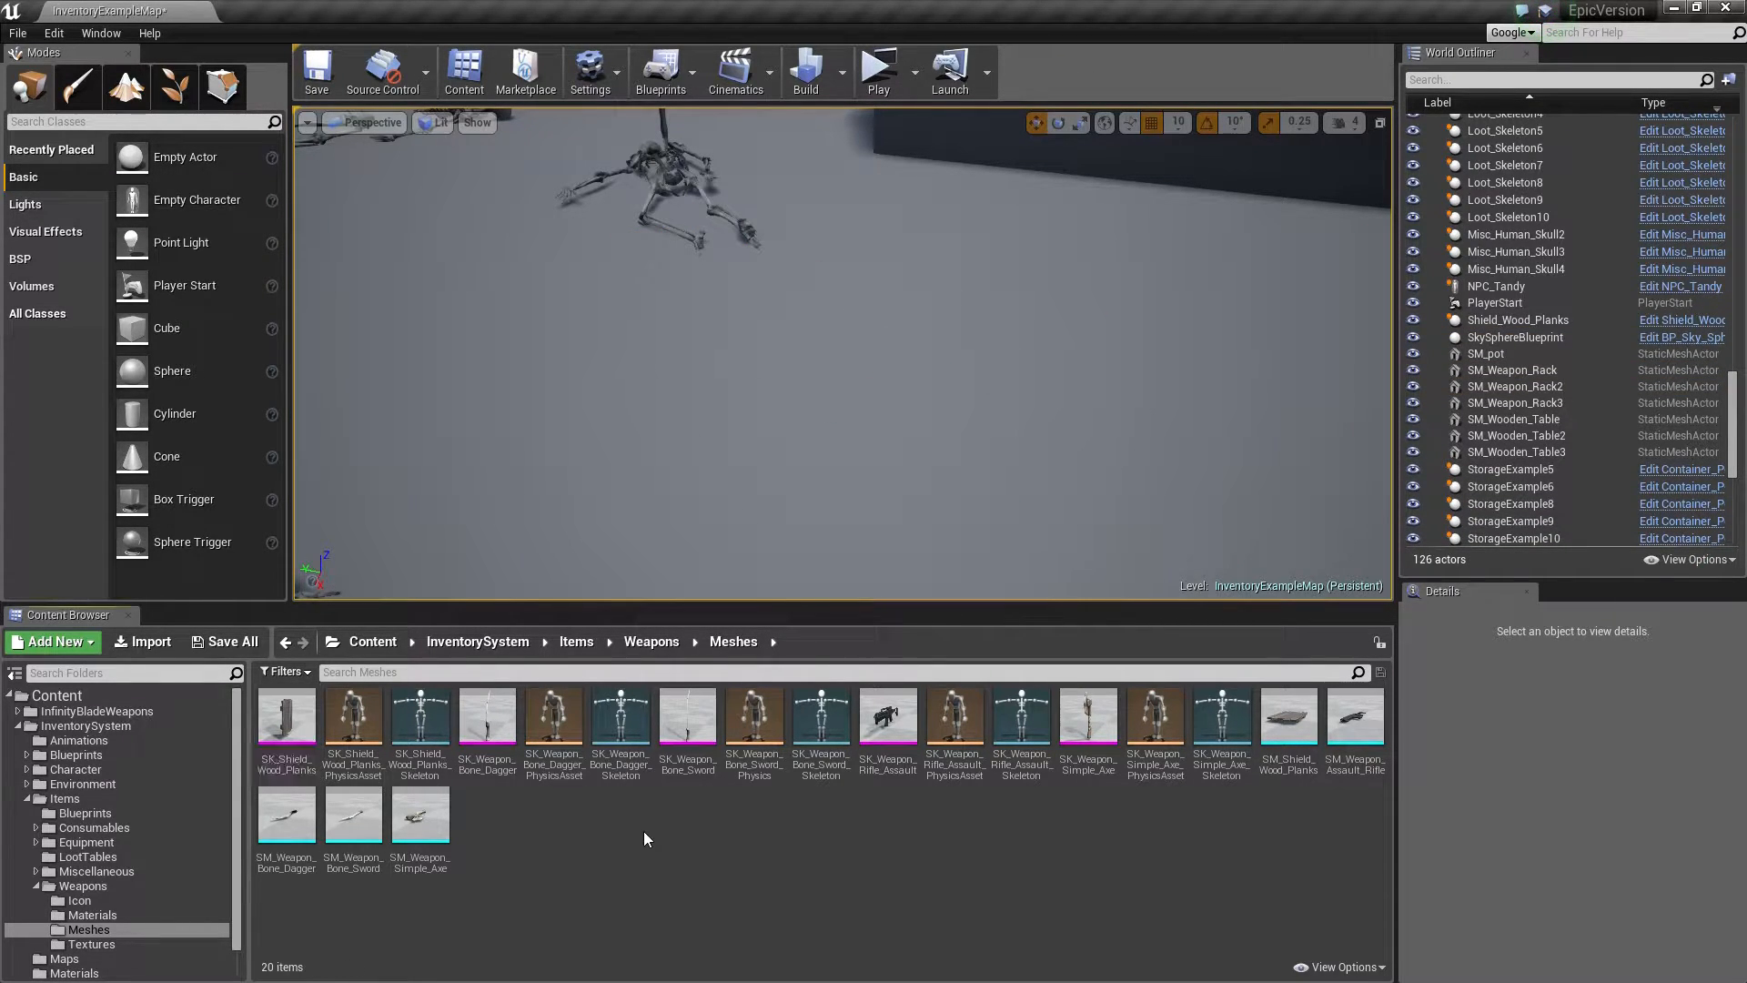
Step: Browse the InfinityBladeWeapons content to the static mesh folder of the Staff weapons
click(91, 711)
double_click(418, 724)
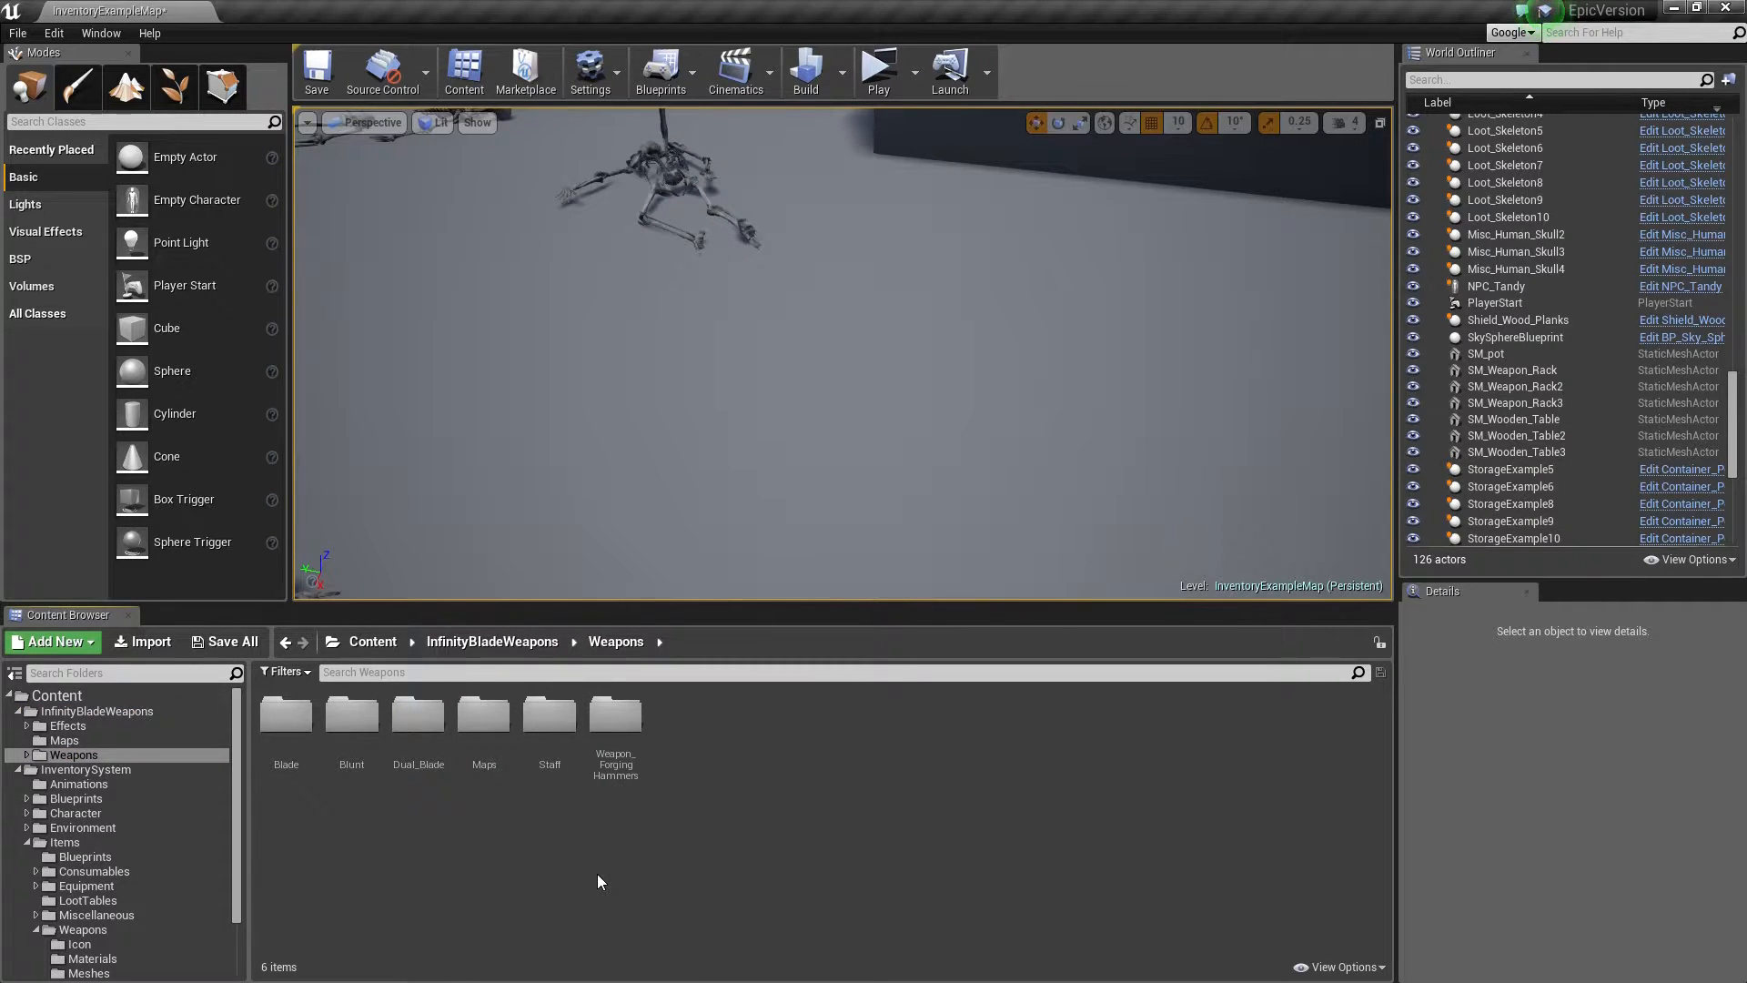
double_click(551, 716)
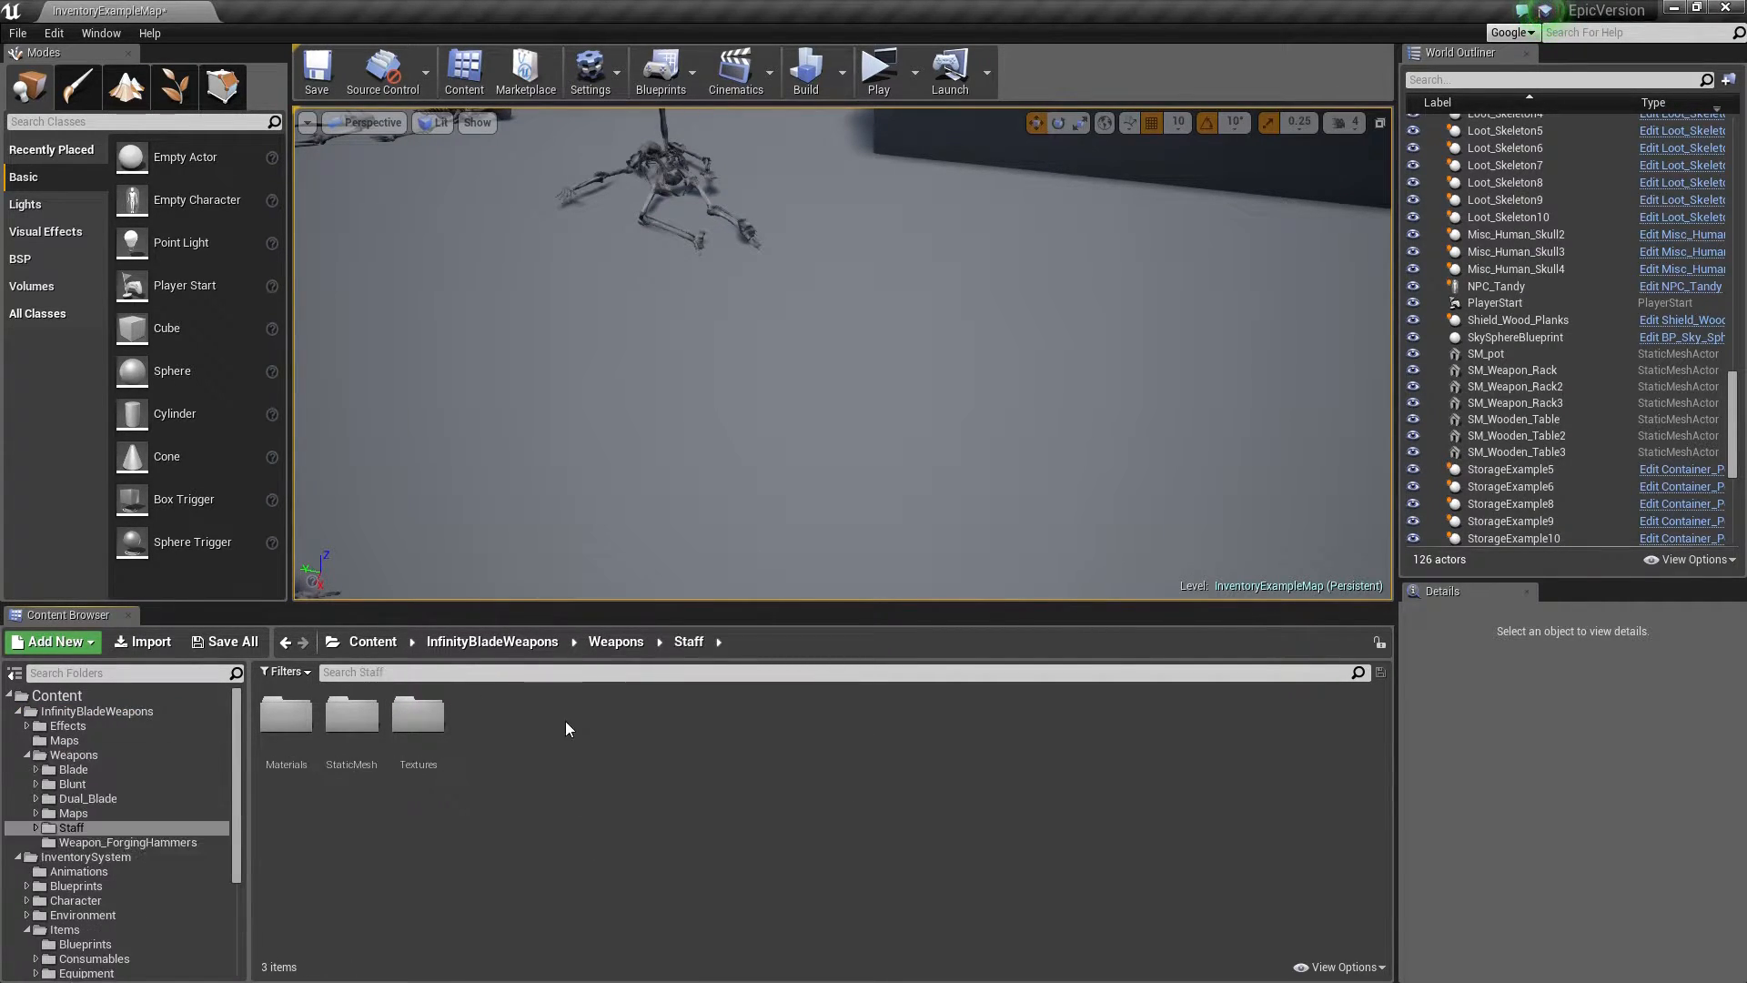
double_click(351, 728)
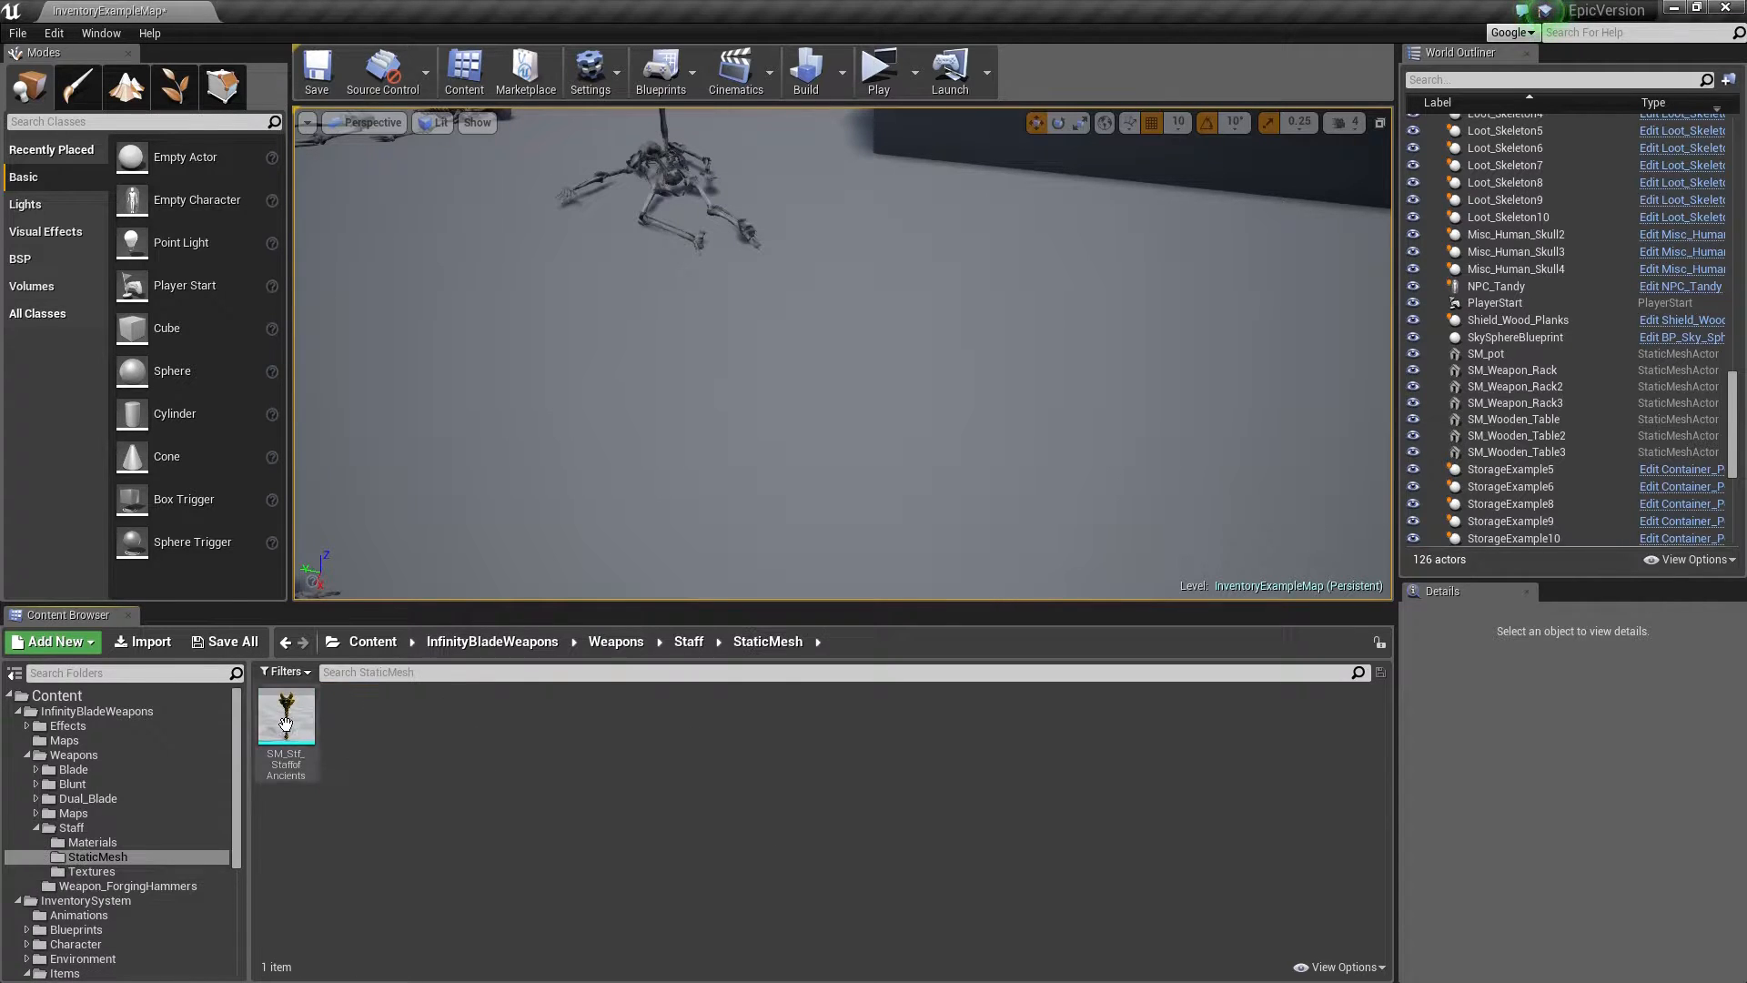
Step: Open the Blade_BohntaPick folder under the Blade weapons' Axes and select the SK_Blade_BohntaPick skeletal mesh
click(35, 770)
click(60, 787)
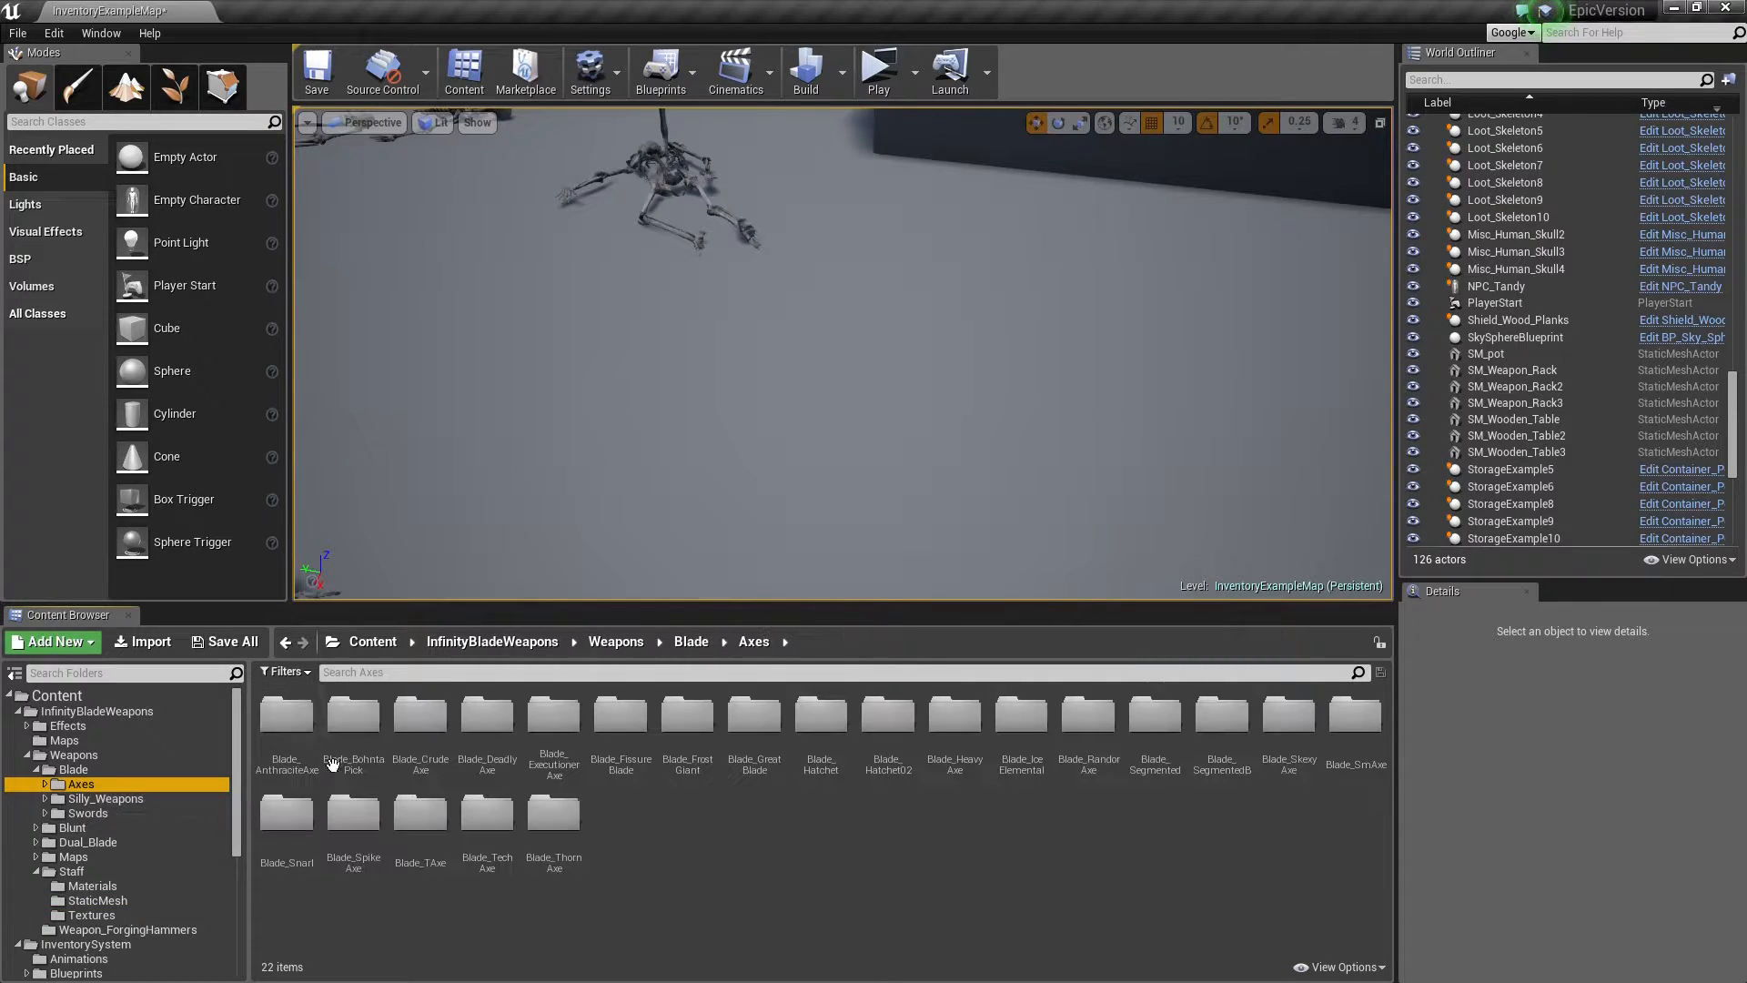
double_click(353, 723)
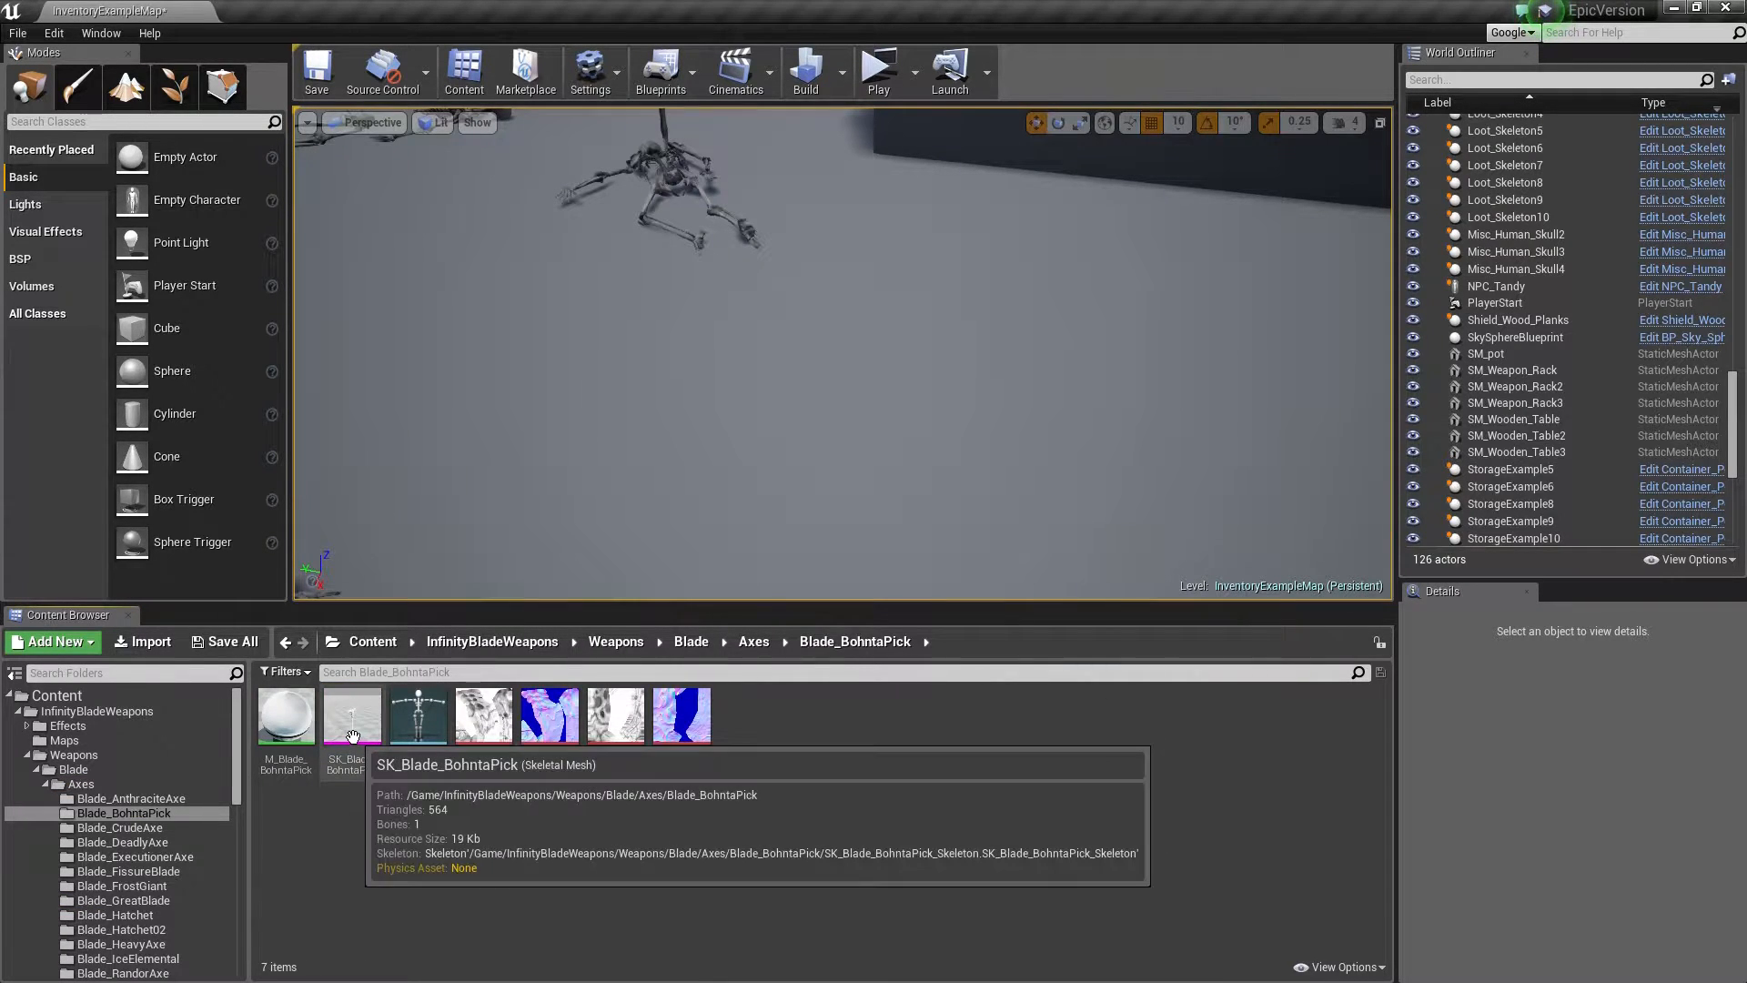
click(357, 737)
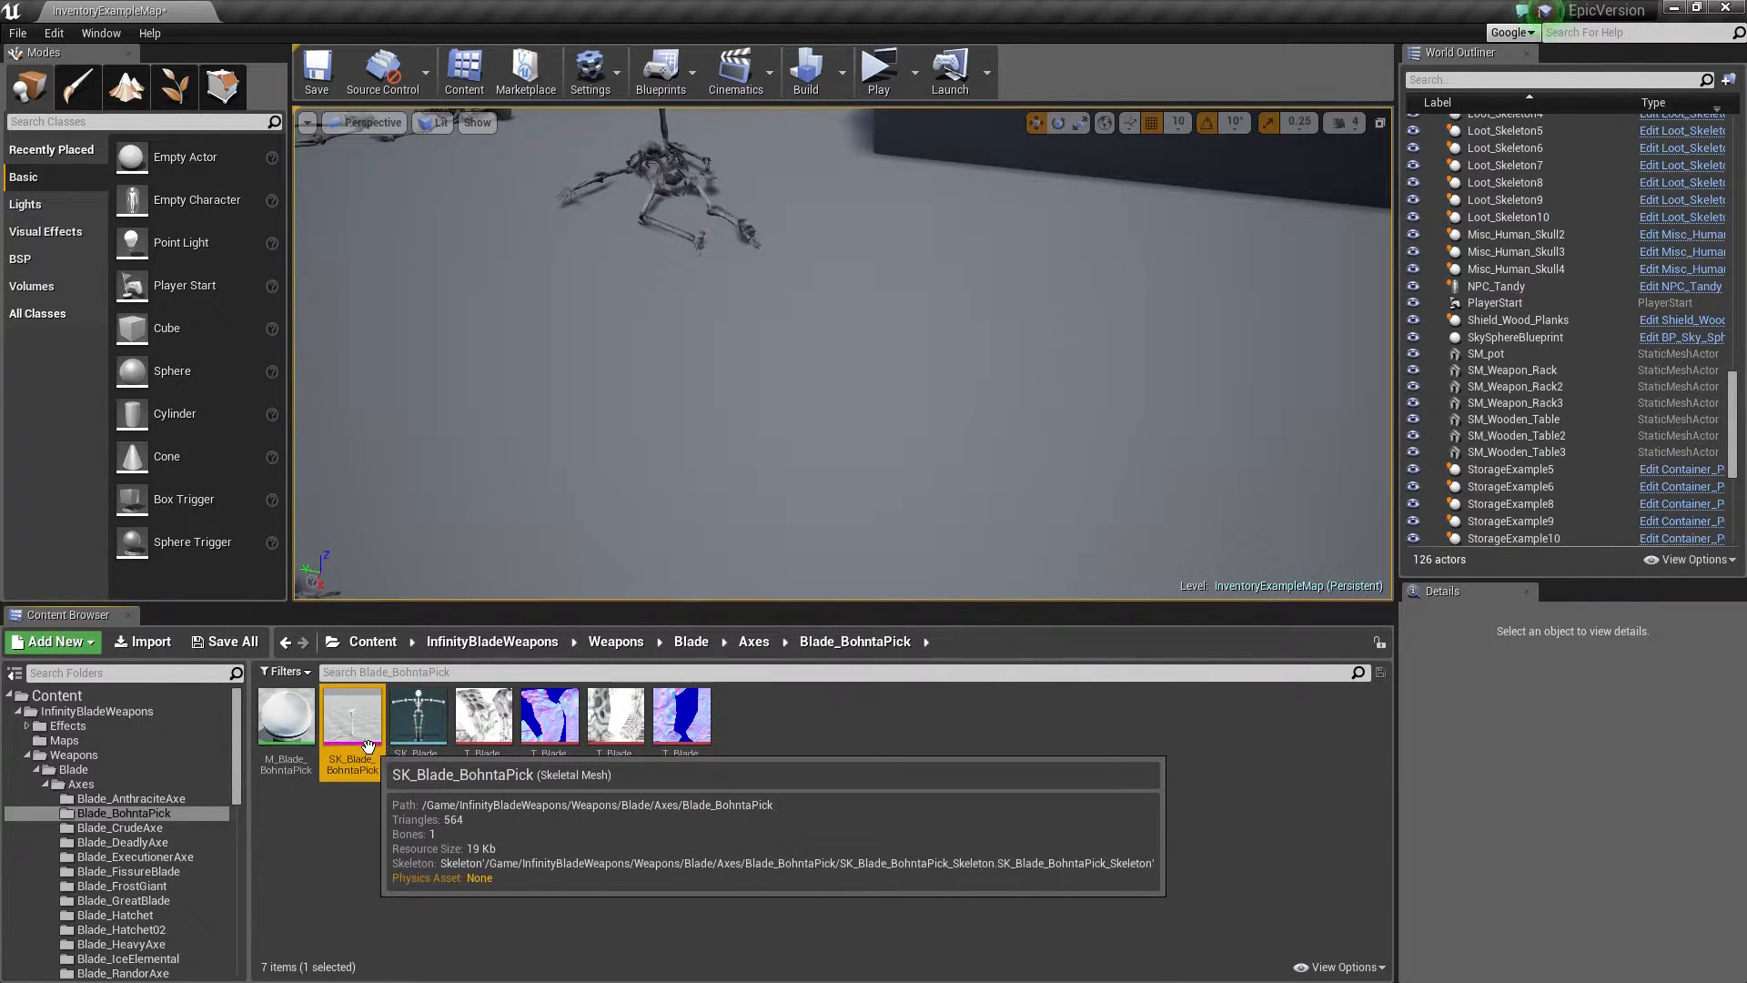
Step: Export the SM_Stf_StaffofAncients mesh from the Staff weapons' StaticMesh folder to D:\Assets, overwriting SM_Weapon_Staff_Ancients.FBX
click(34, 770)
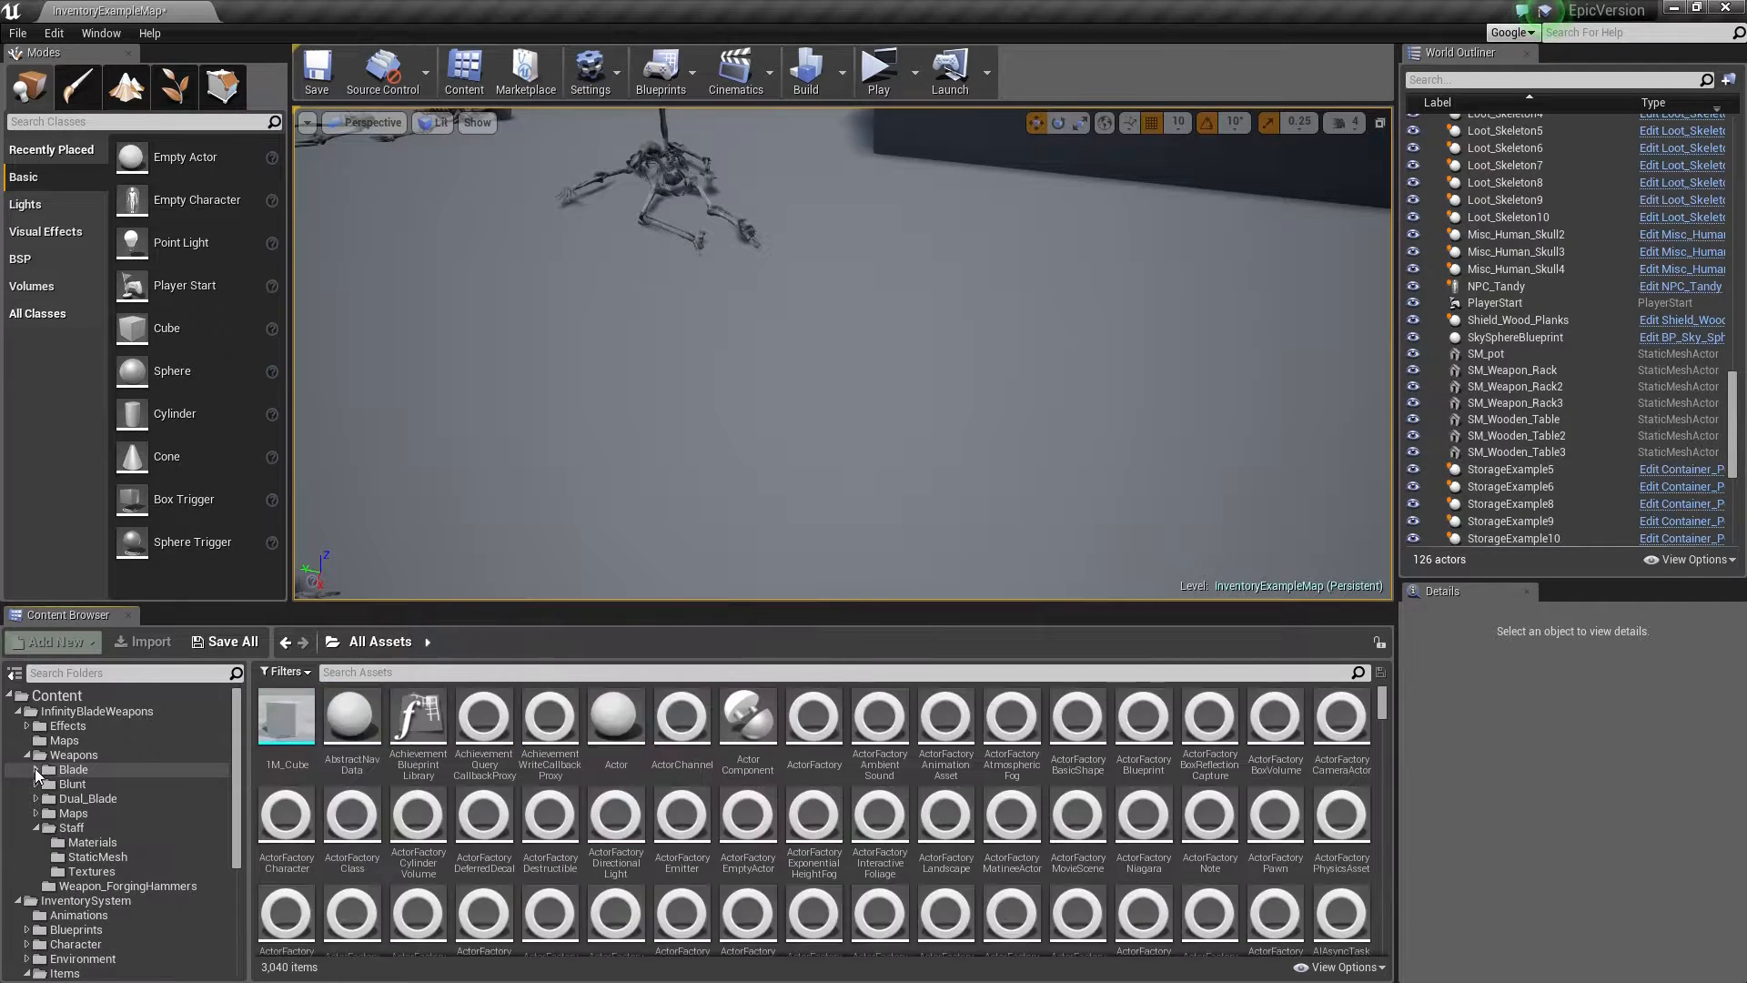
click(96, 856)
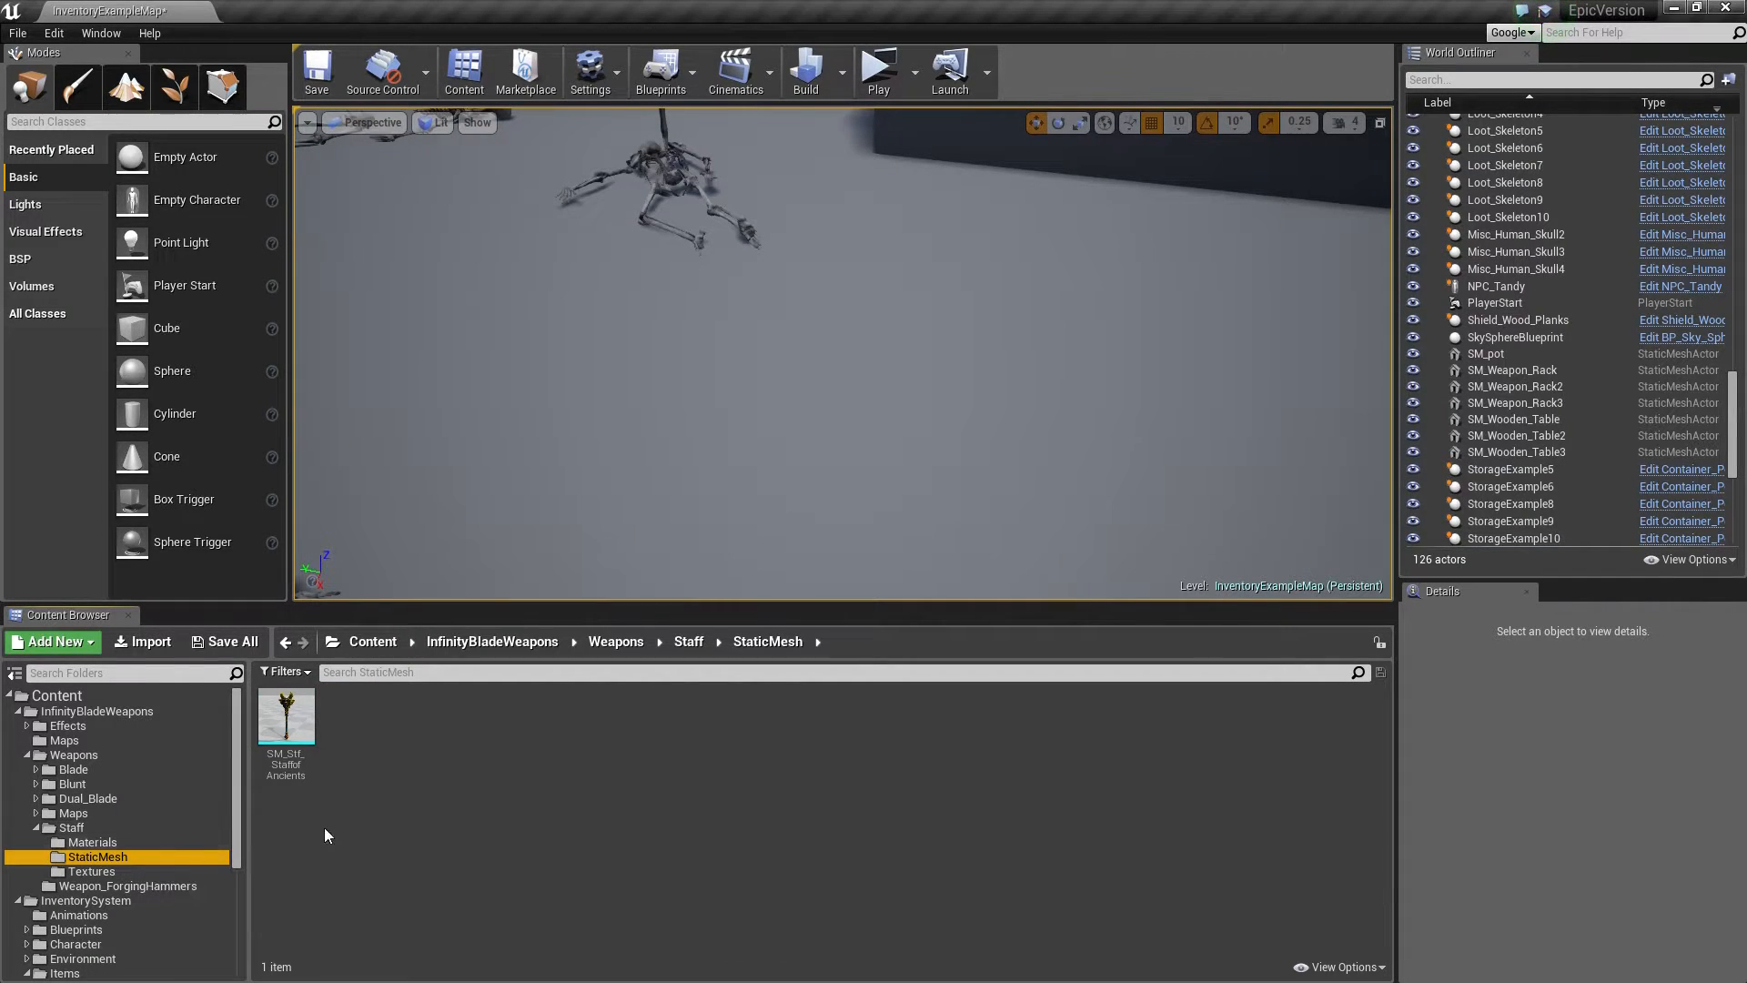
right_click(293, 726)
mouse_move(382, 749)
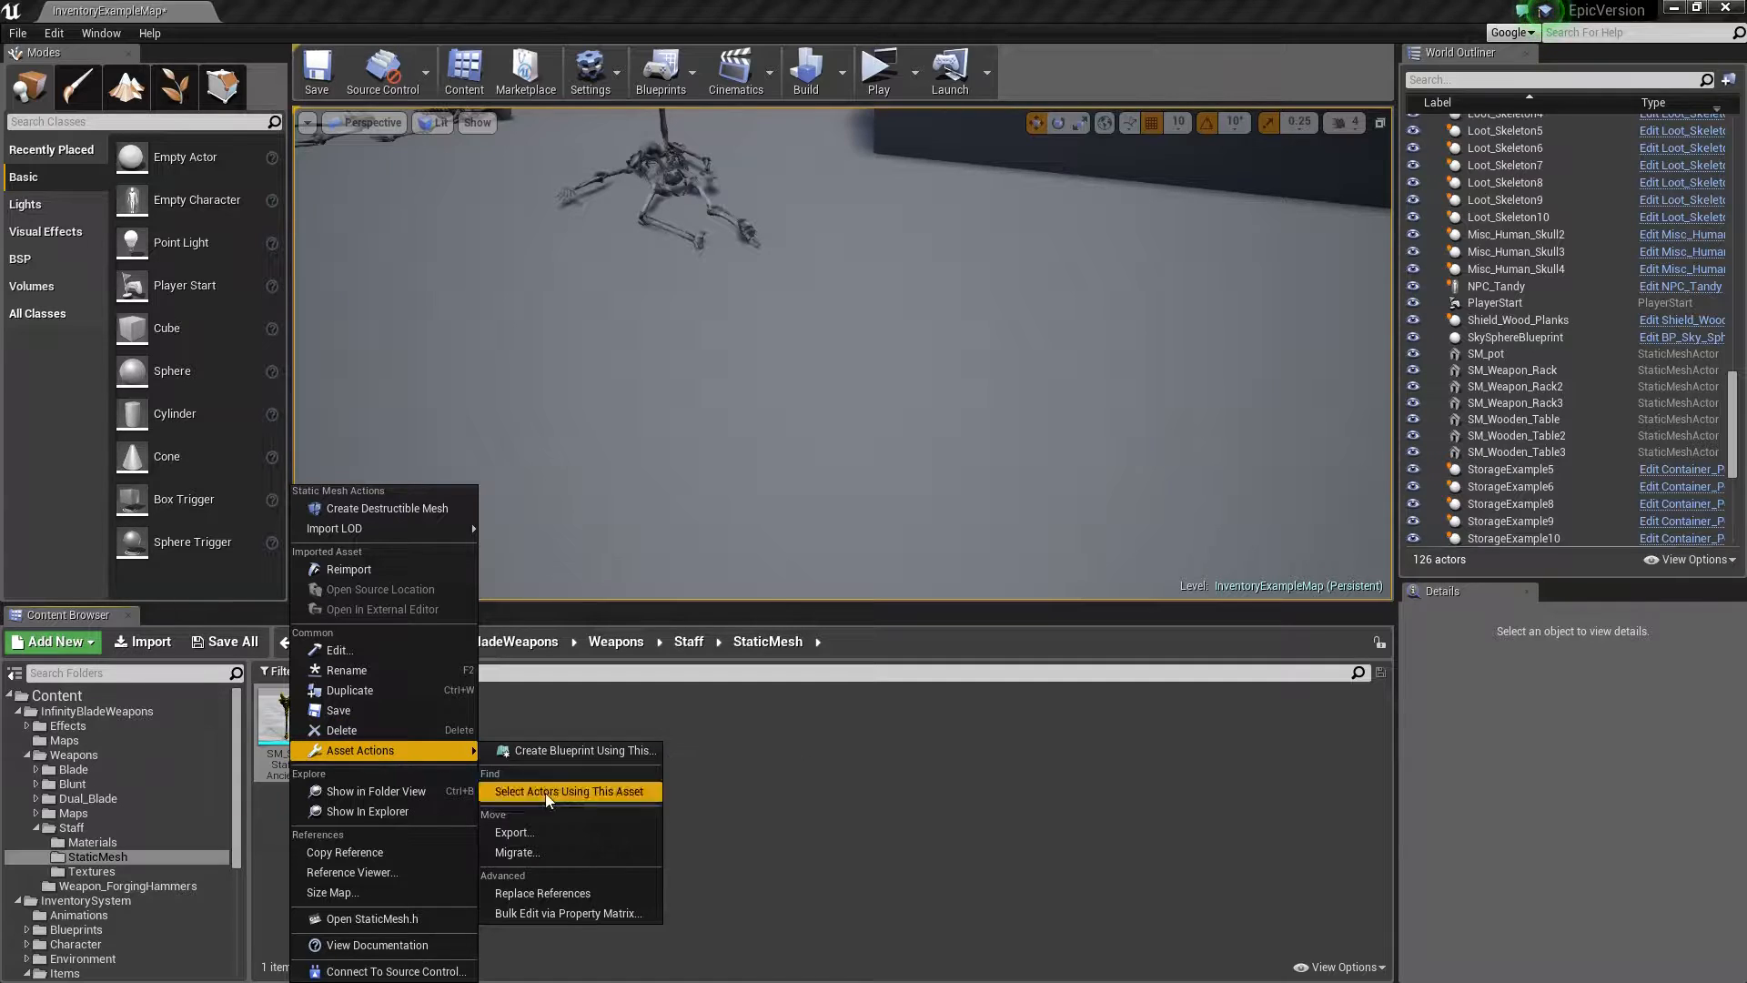
click(543, 832)
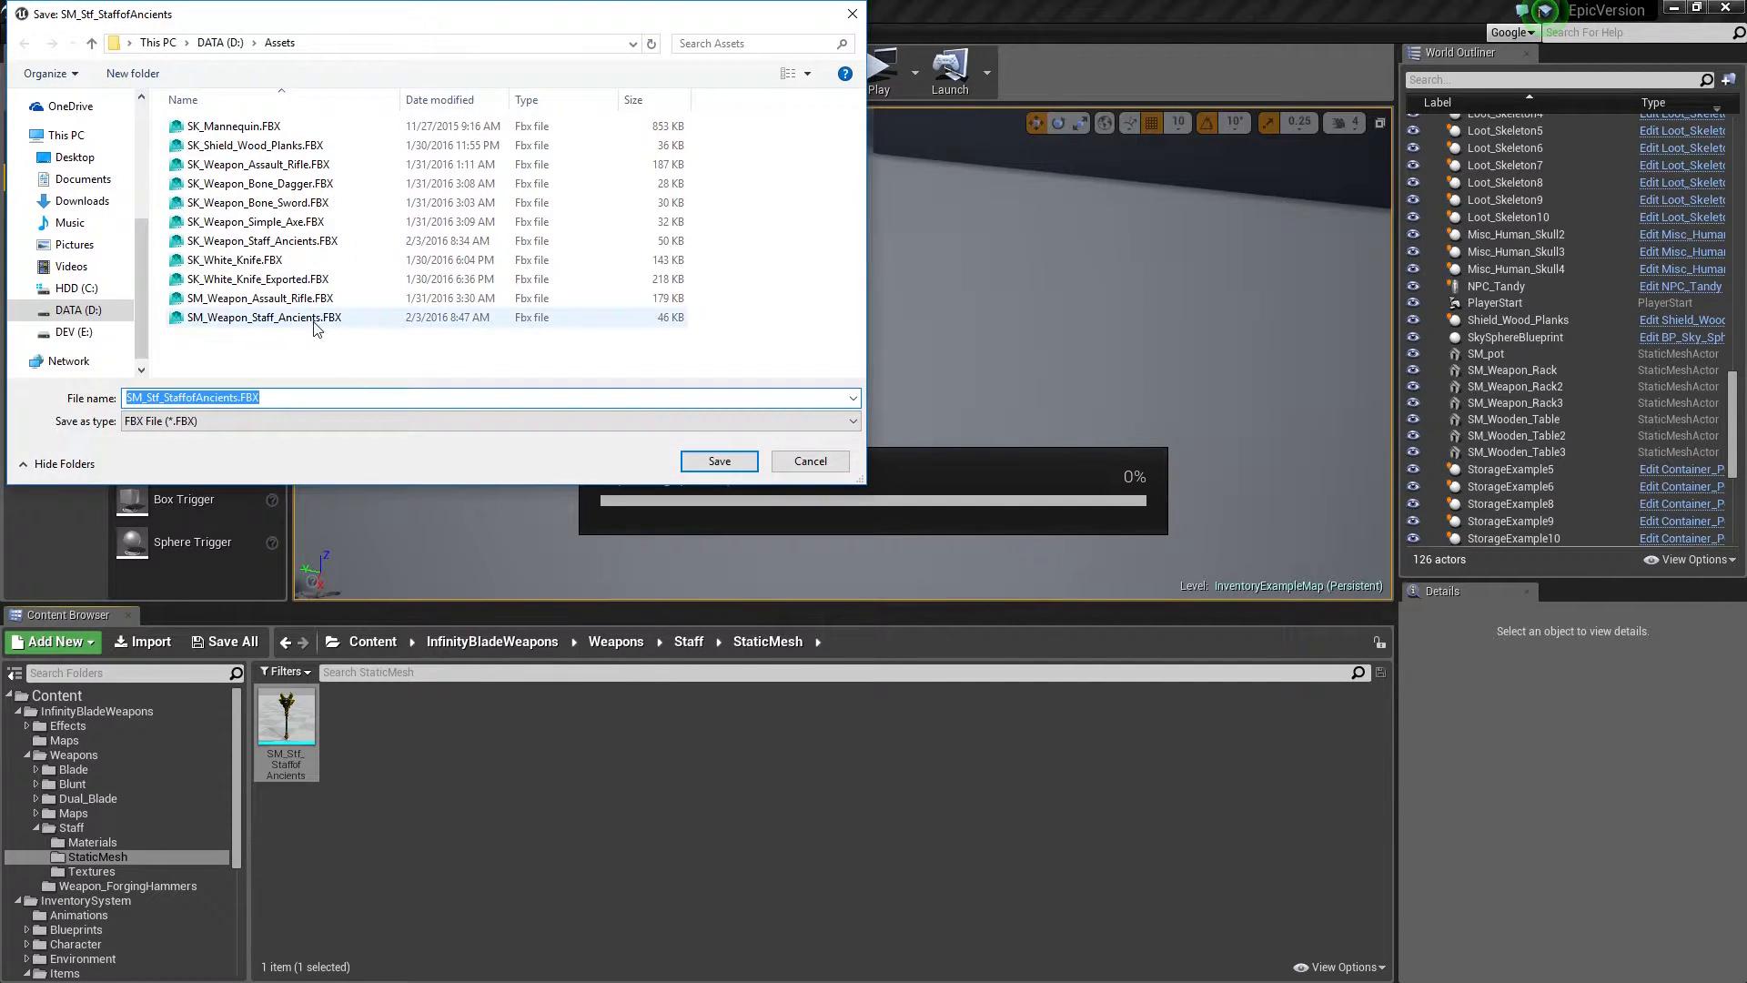
click(240, 318)
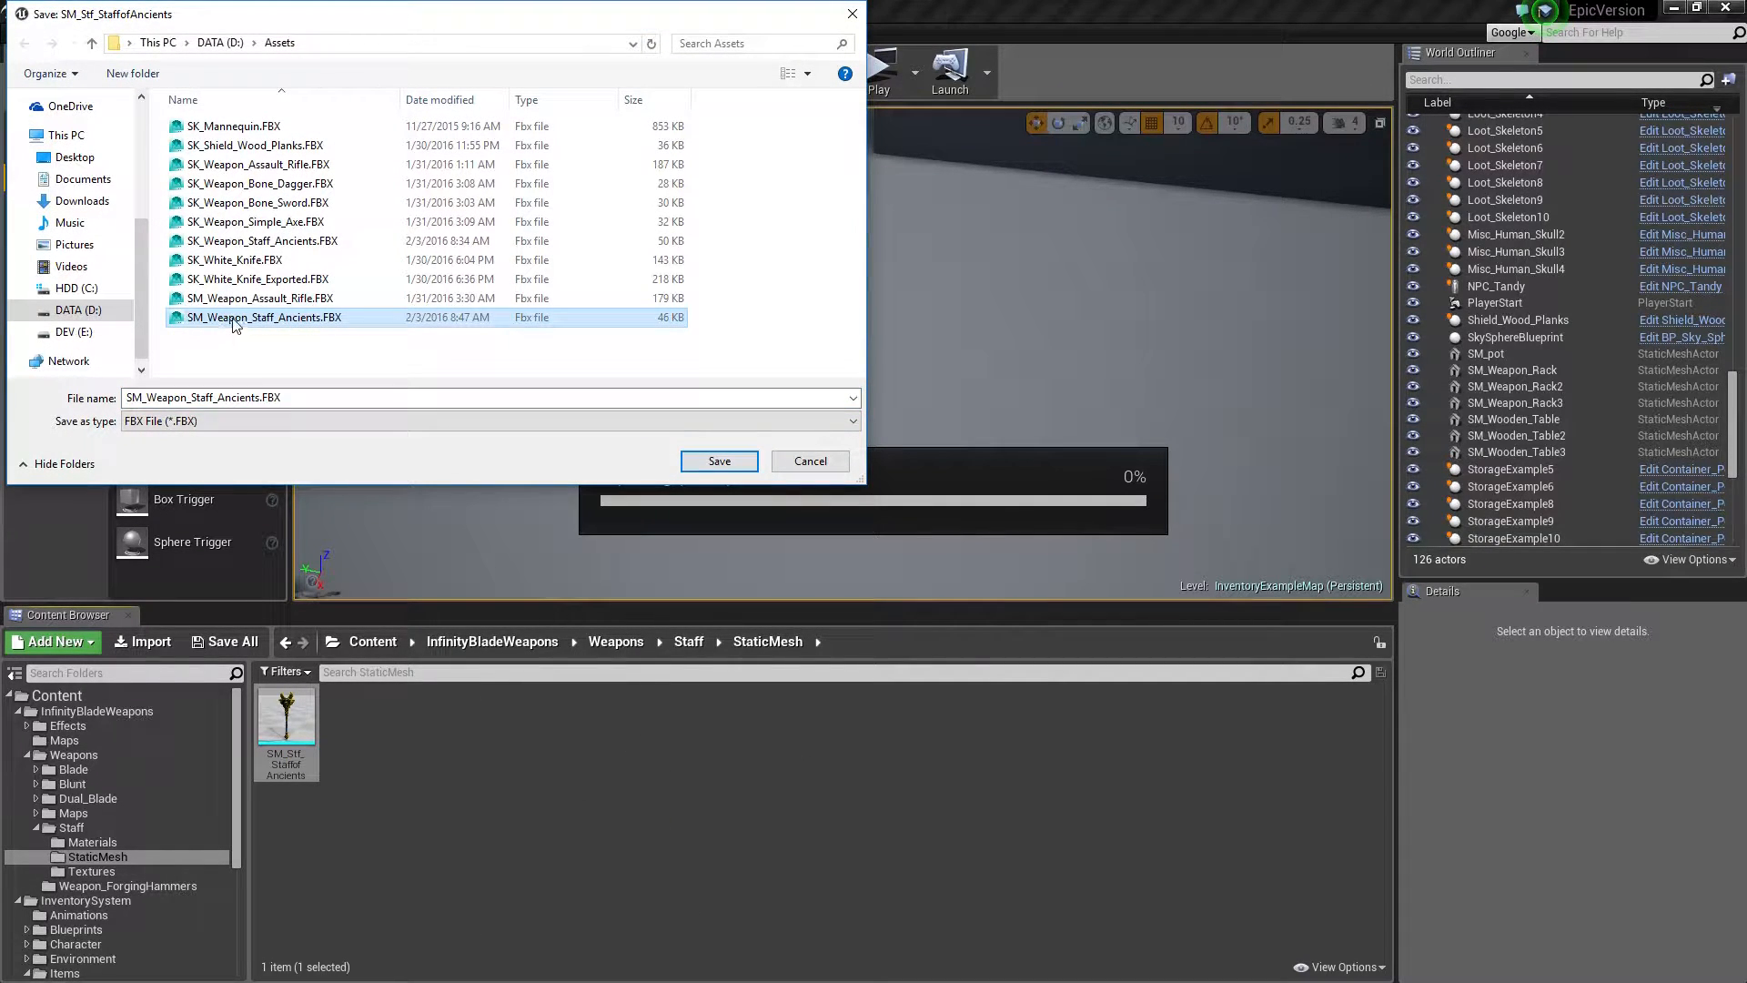
click(688, 462)
click(916, 503)
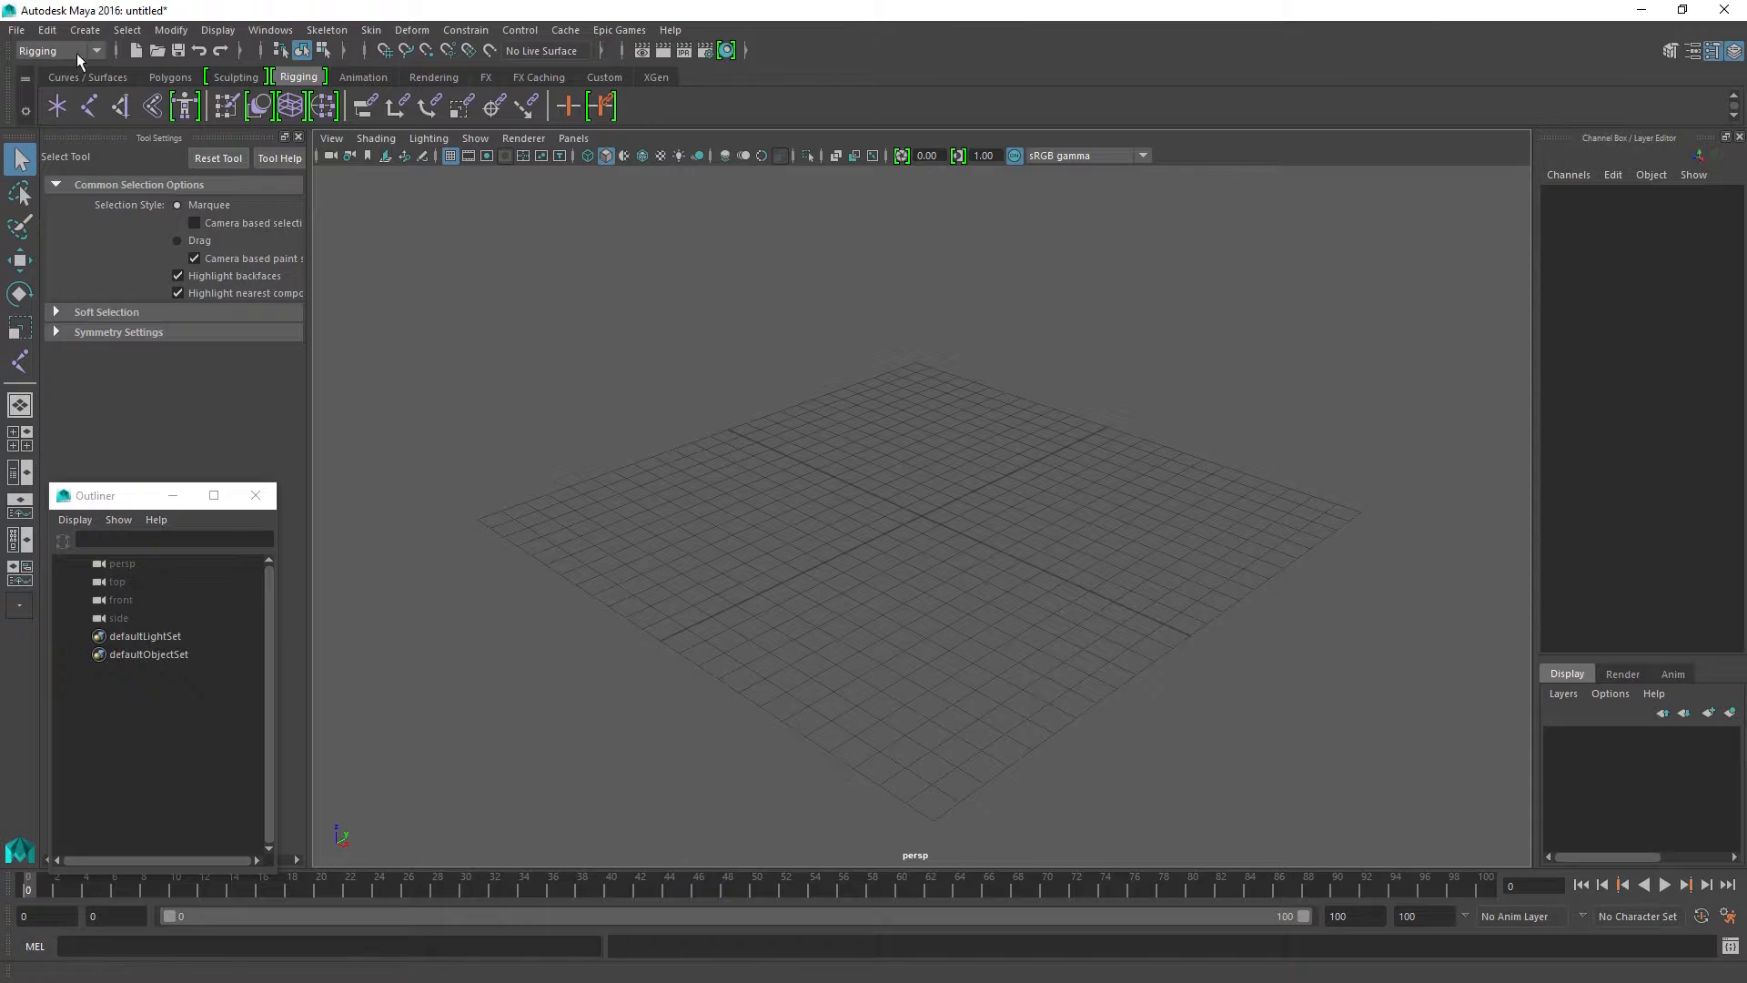
Step: Switch to Maya and import SM_Weapon_Staff_Ancients.FBX from D:\Assets into the empty scene, framing the whole staff upright
click(17, 30)
click(80, 230)
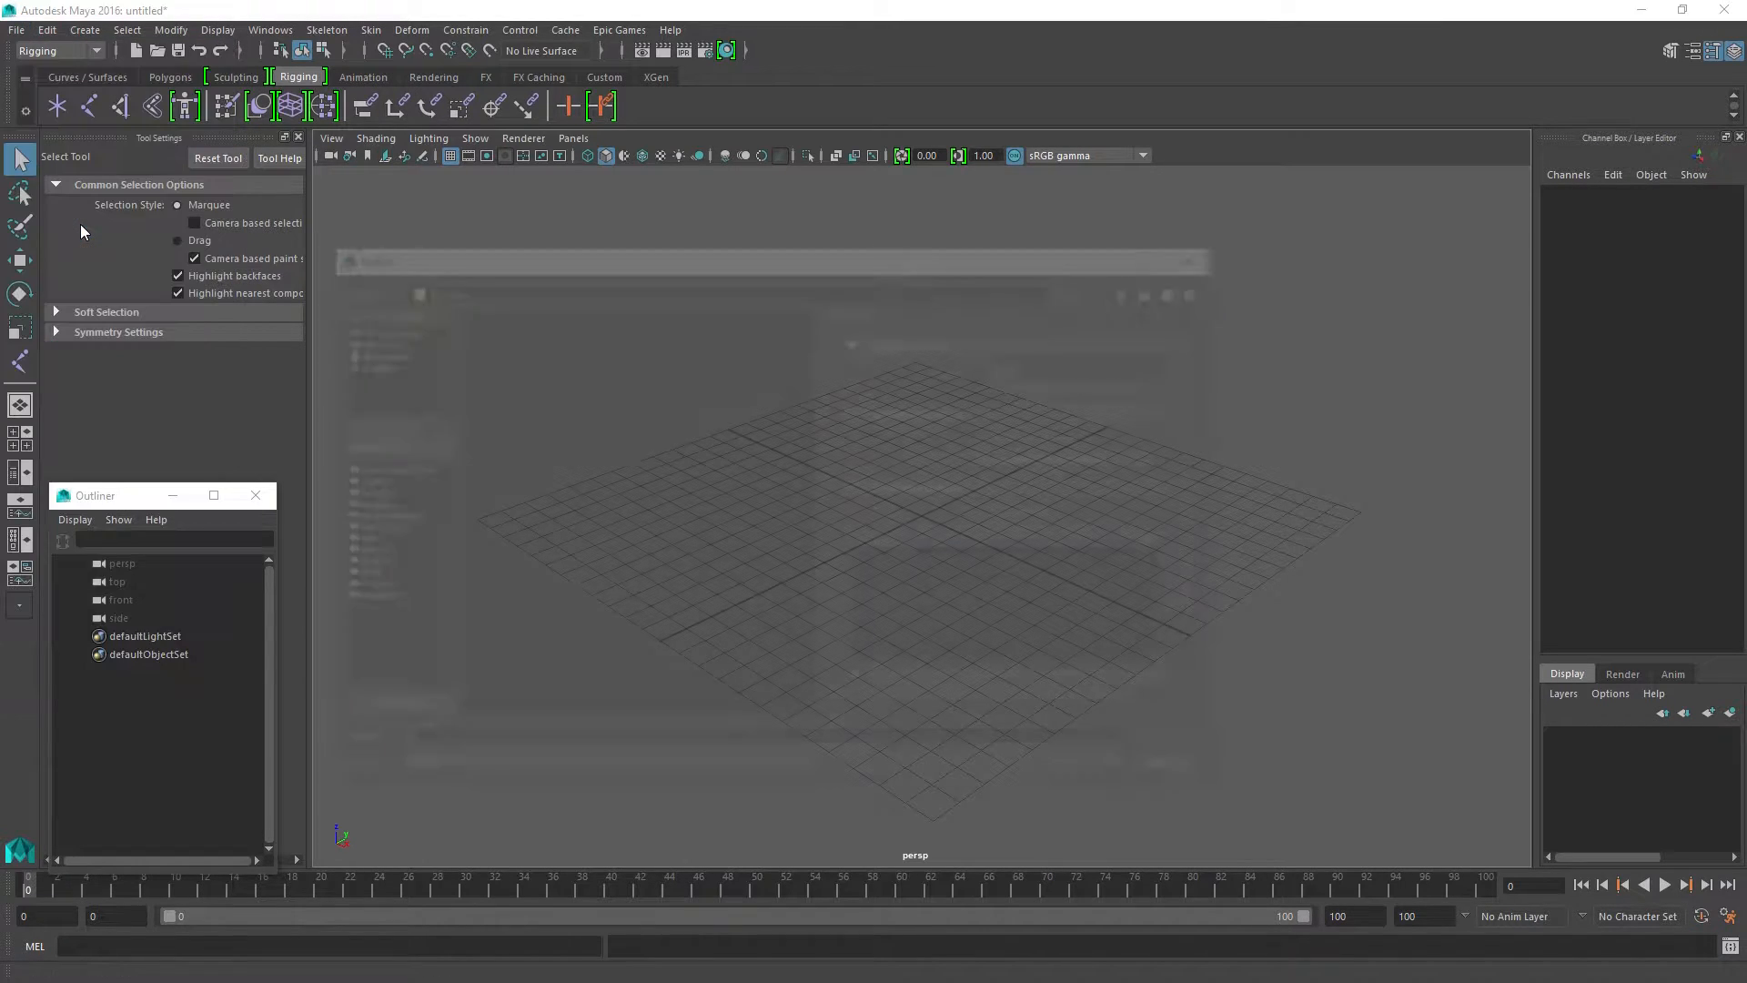
click(500, 457)
double_click(515, 456)
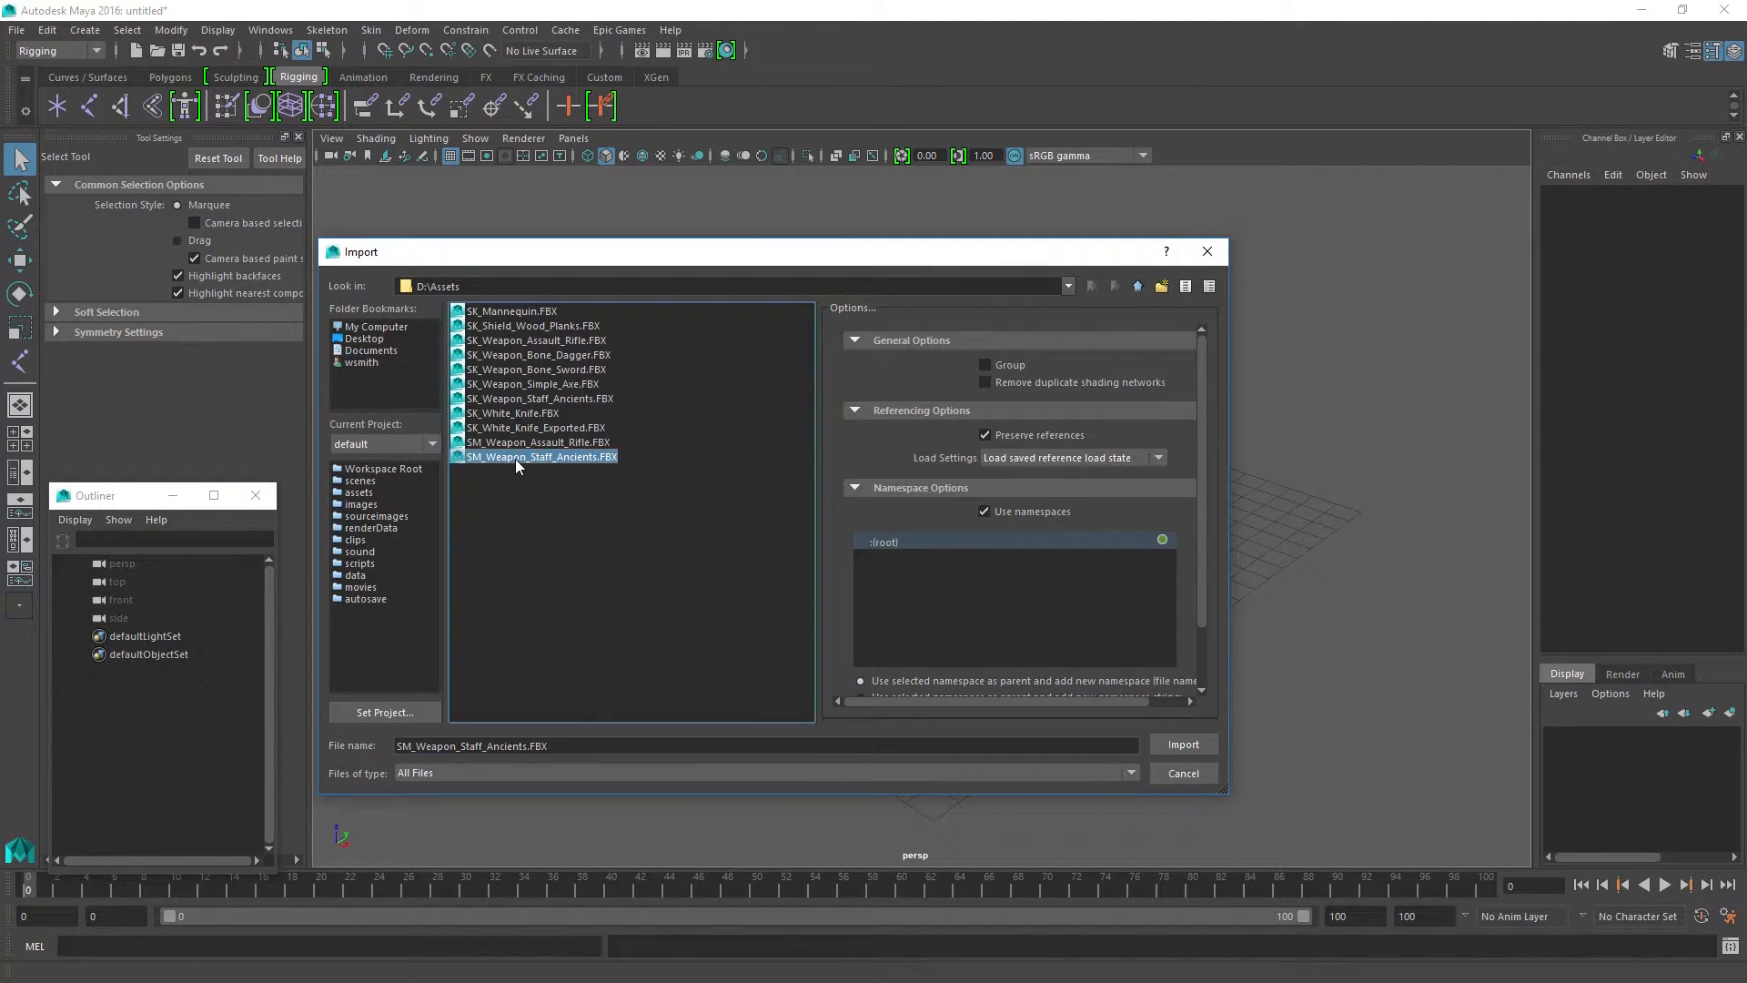
scroll(808, 481, down, 8)
alt+drag(805, 473, 815, 449)
alt+middle_drag(816, 449, 808, 633)
scroll(789, 612, down, 4)
mouse_move(789, 616)
alt+mouse_down()
mouse_move(822, 523)
mouse_move(792, 628)
mouse_move(756, 622)
alt+mouse_up()
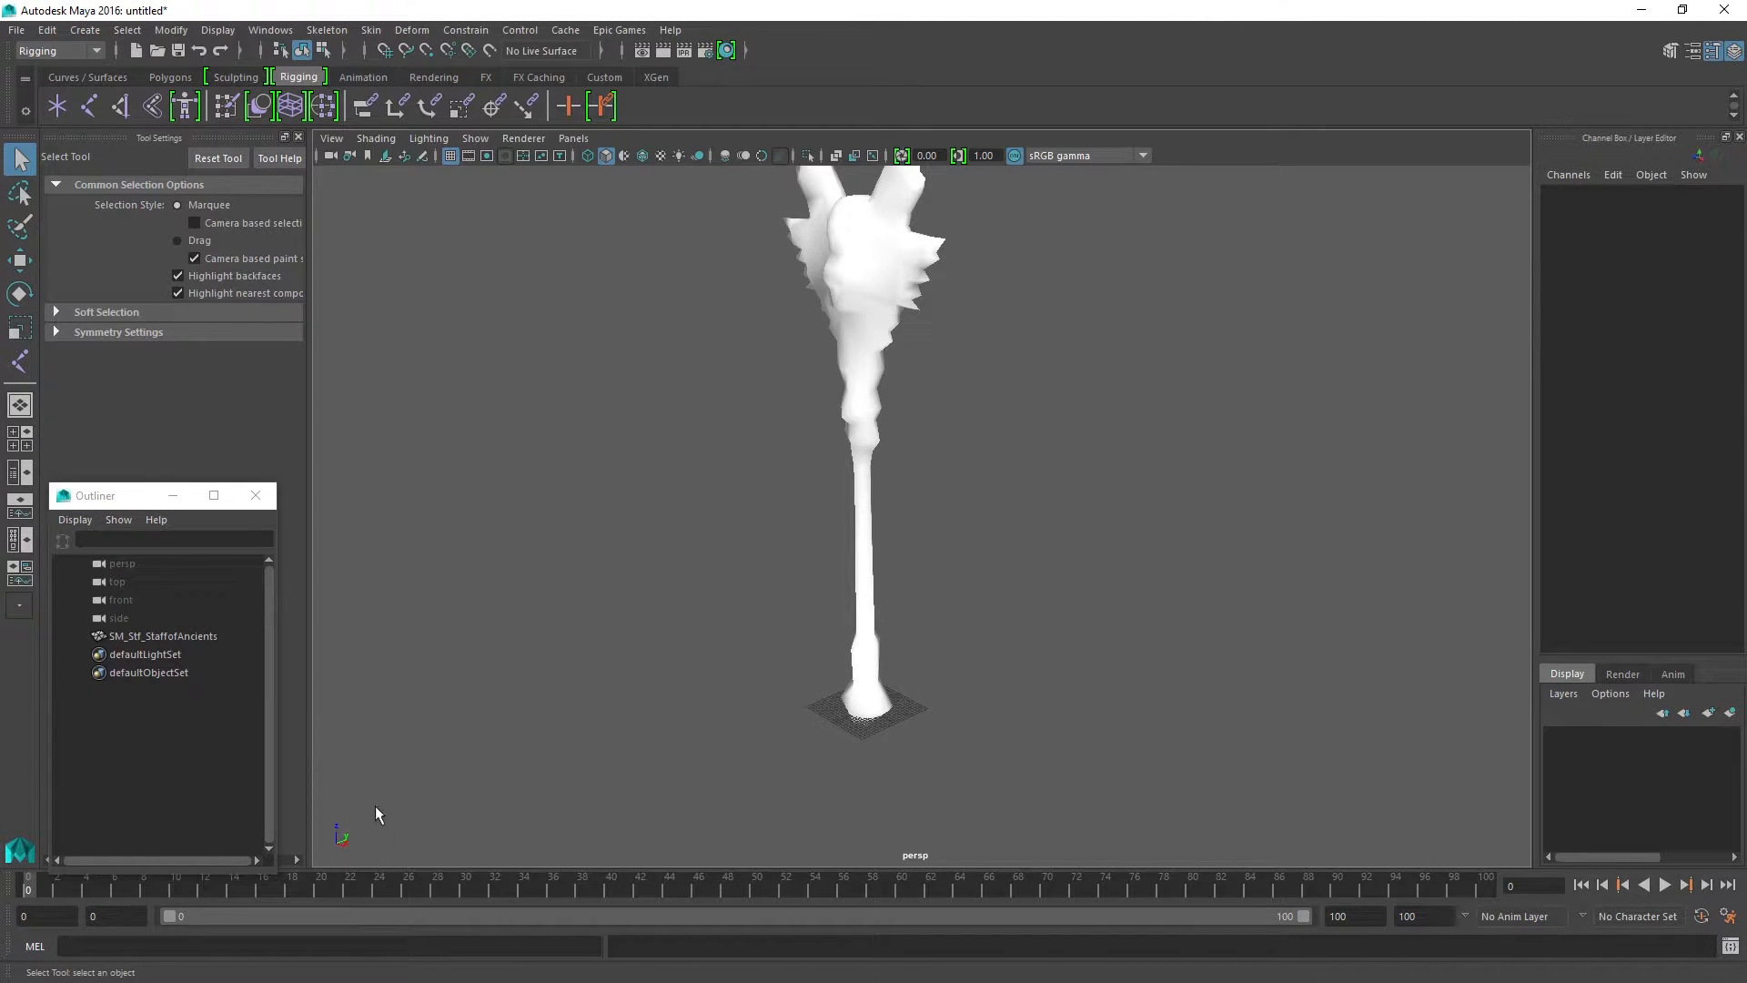
Step: Check the world coordinate up axis in the general application preferences, and close them without changes
click(257, 29)
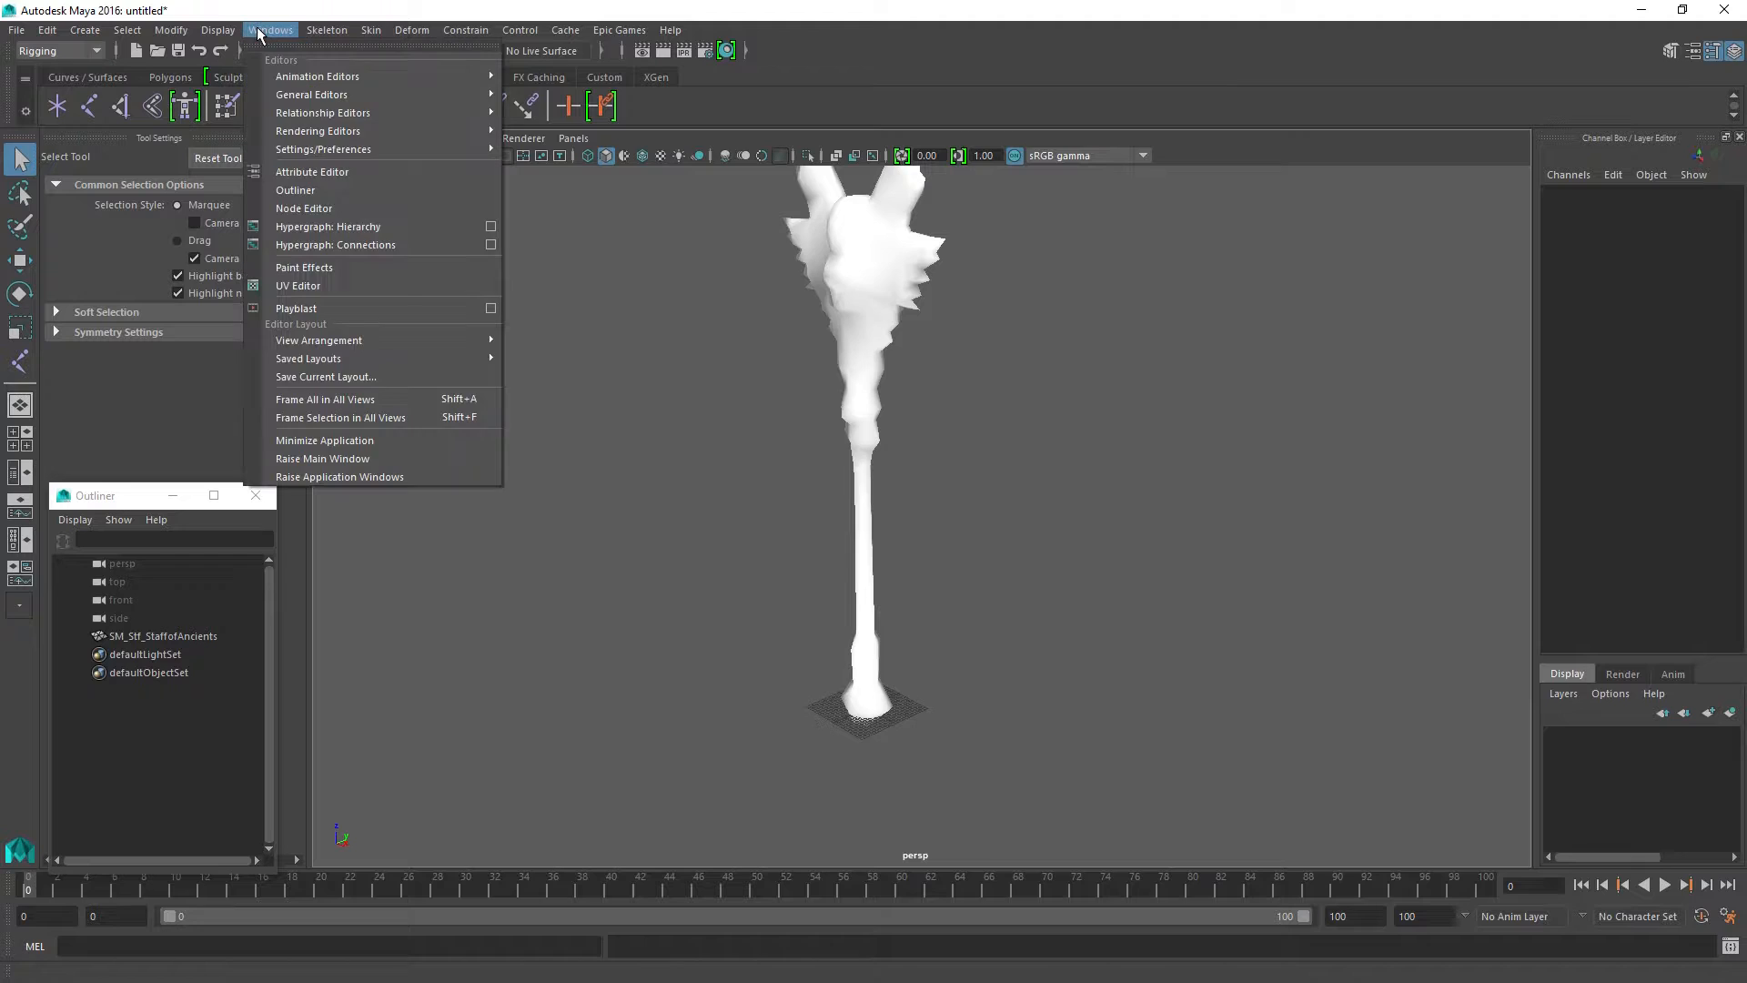
mouse_move(333, 151)
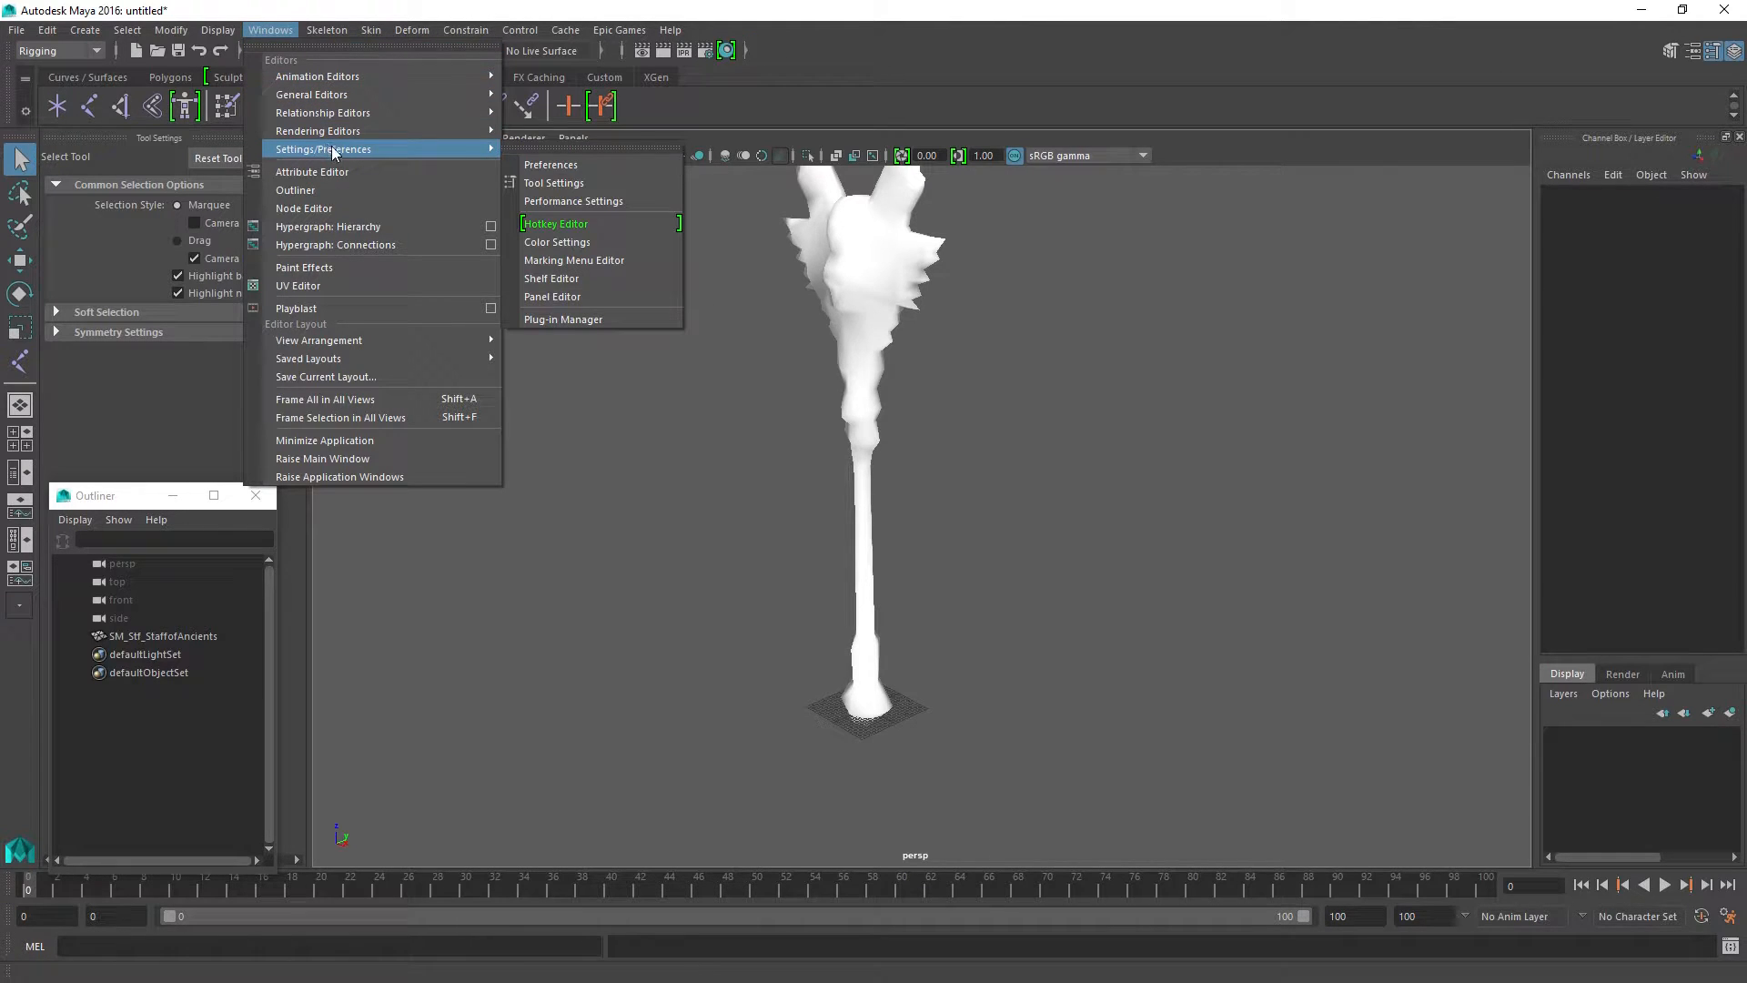
click(527, 164)
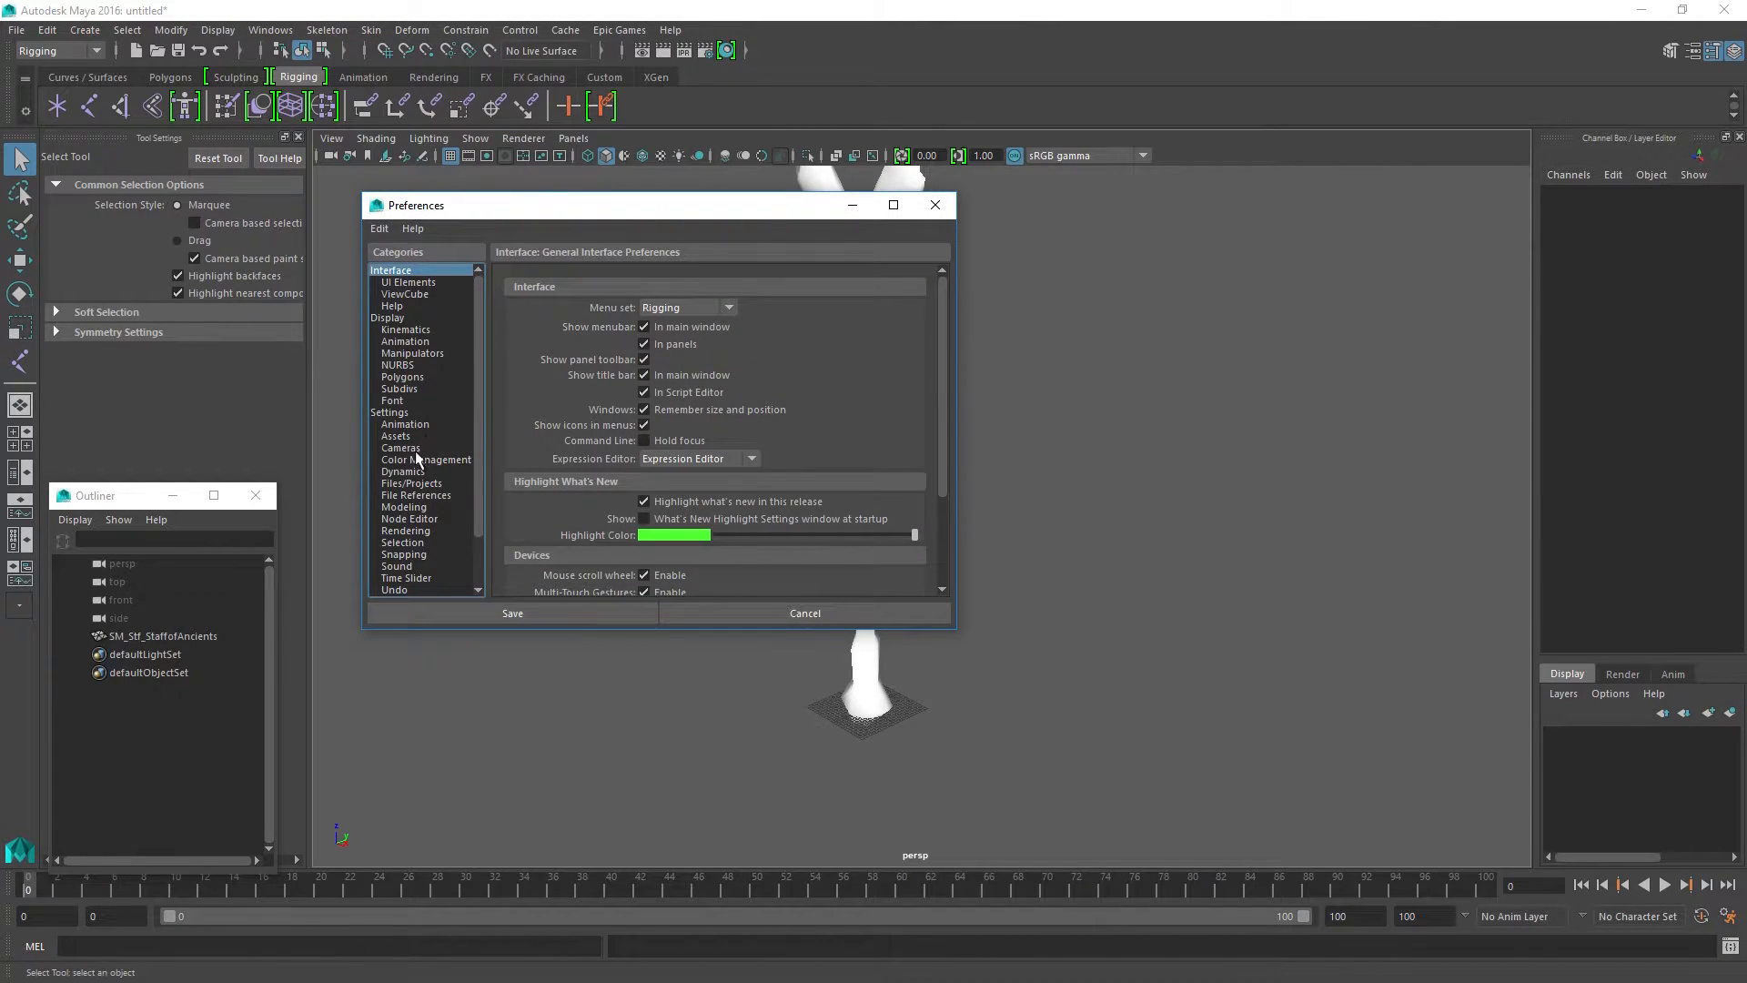
click(389, 412)
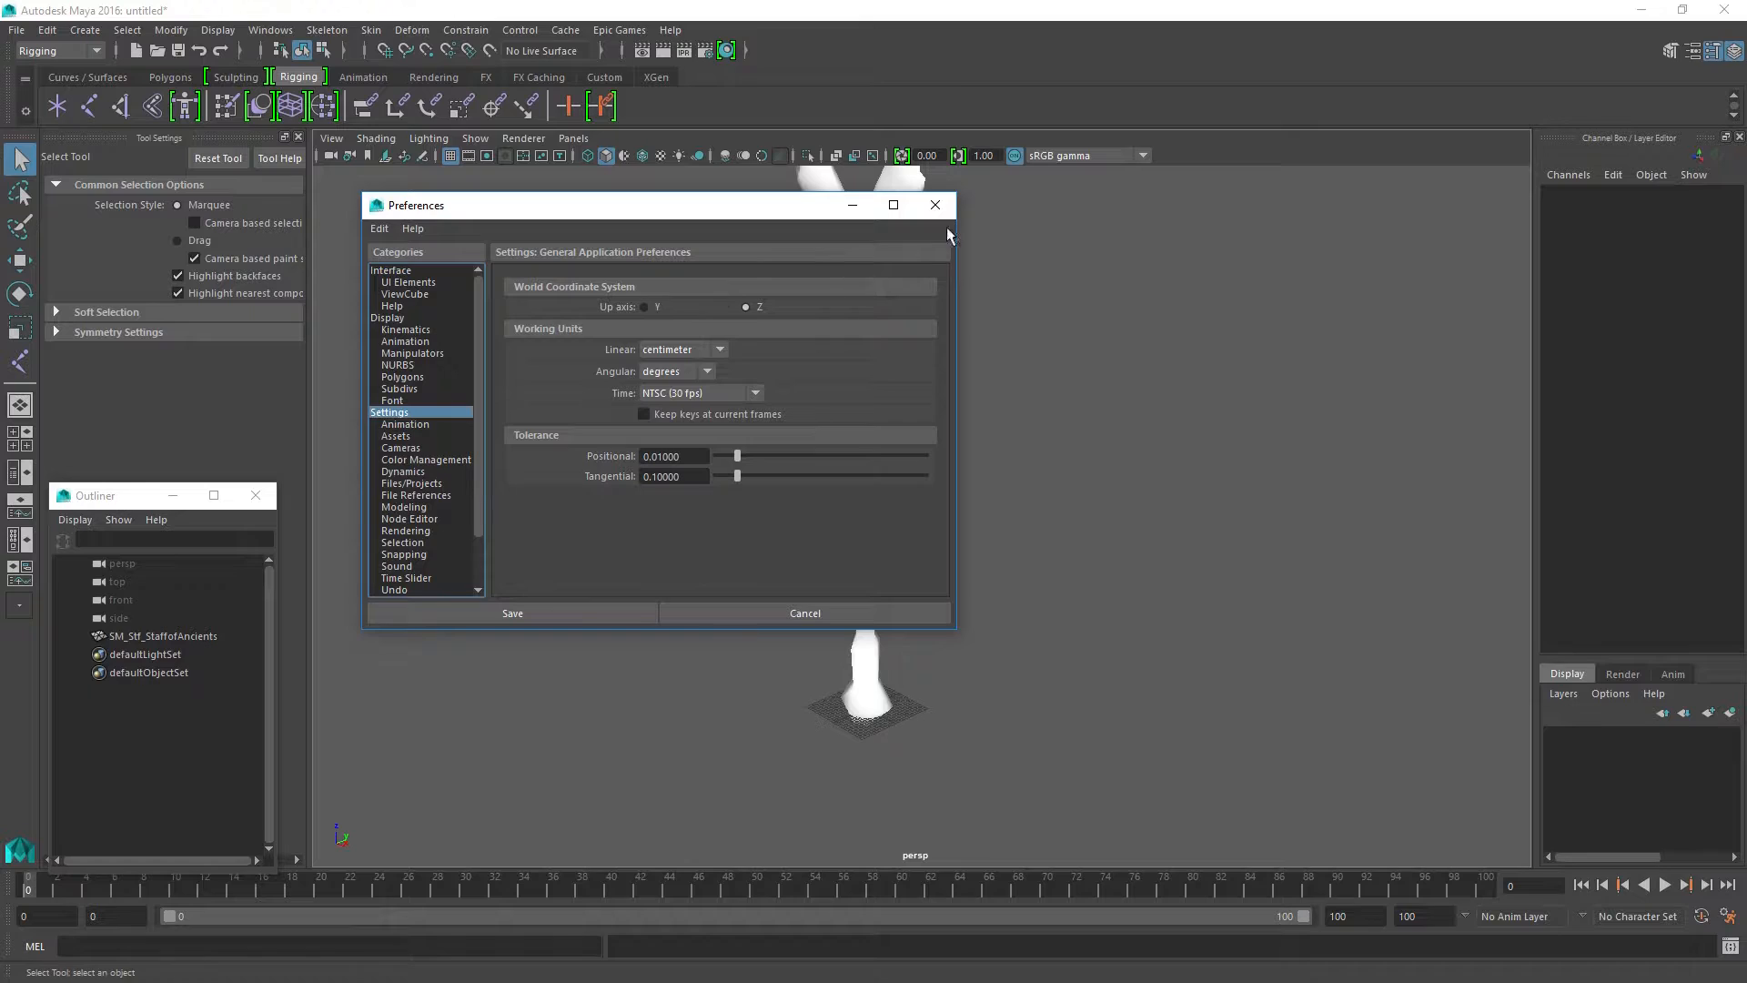
click(936, 206)
Step: Rename the imported SM_Stf_StaffofAncients mesh as Weapon_Staff_Ancients
alt+drag(610, 635, 560, 640)
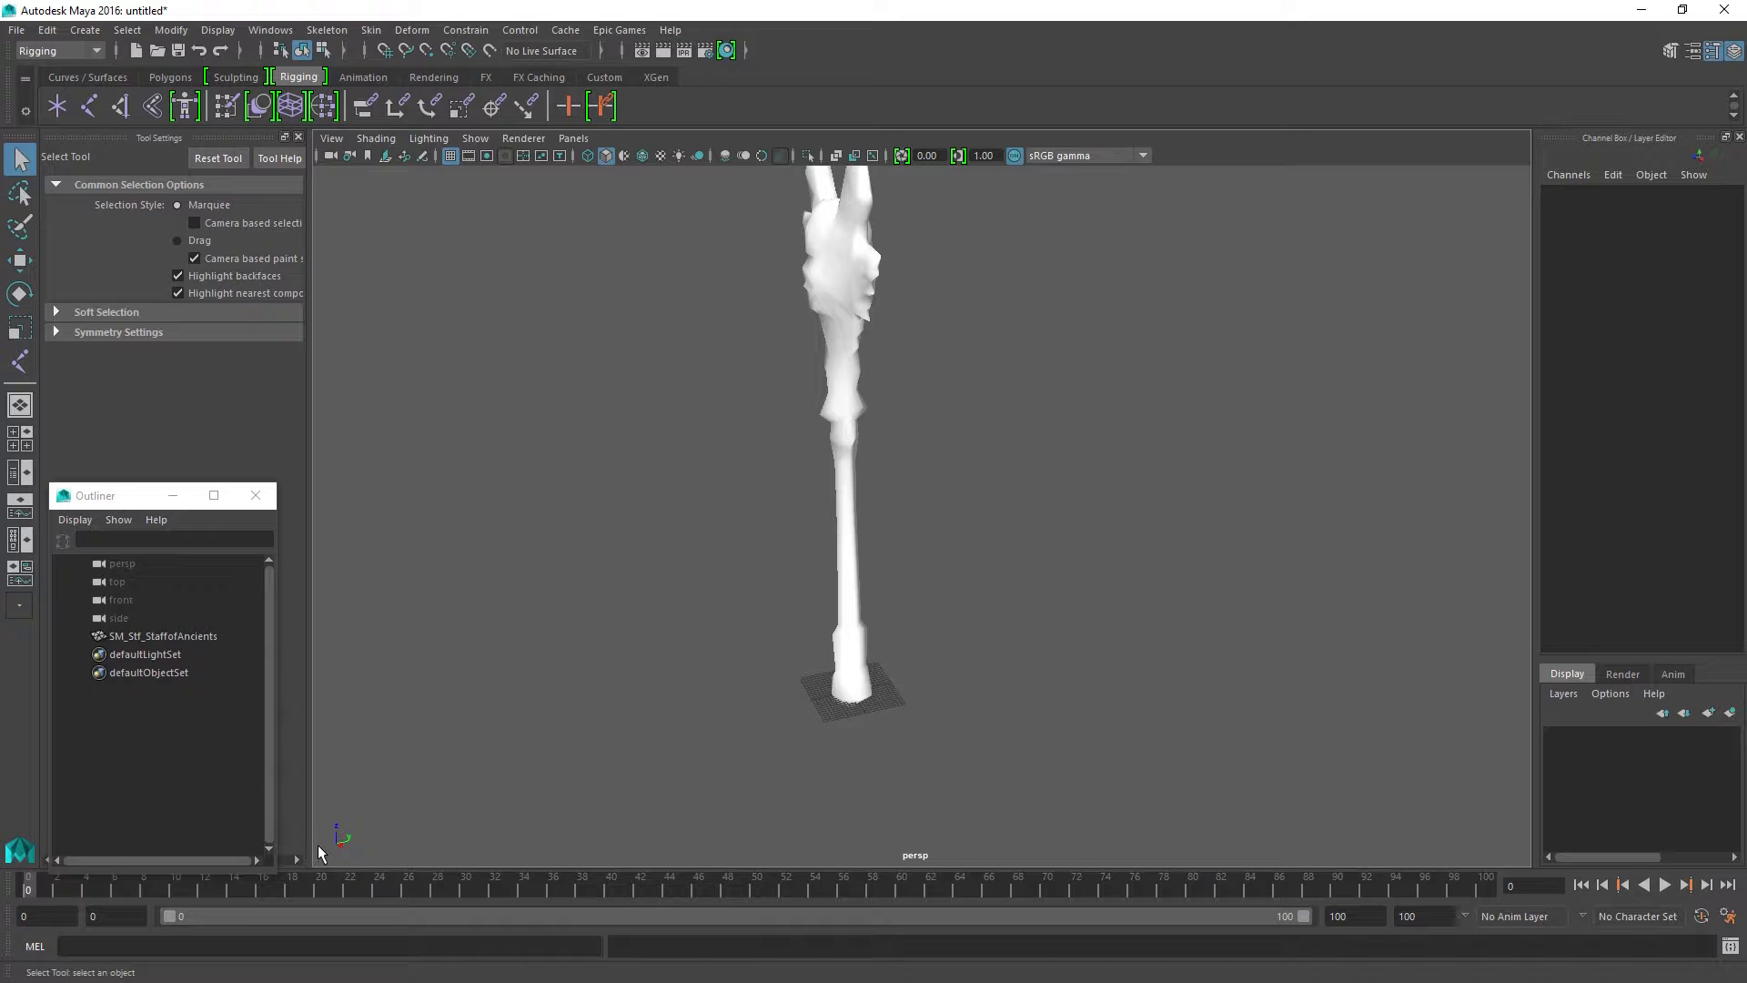
alt+drag(578, 721, 616, 701)
click(869, 407)
click(217, 635)
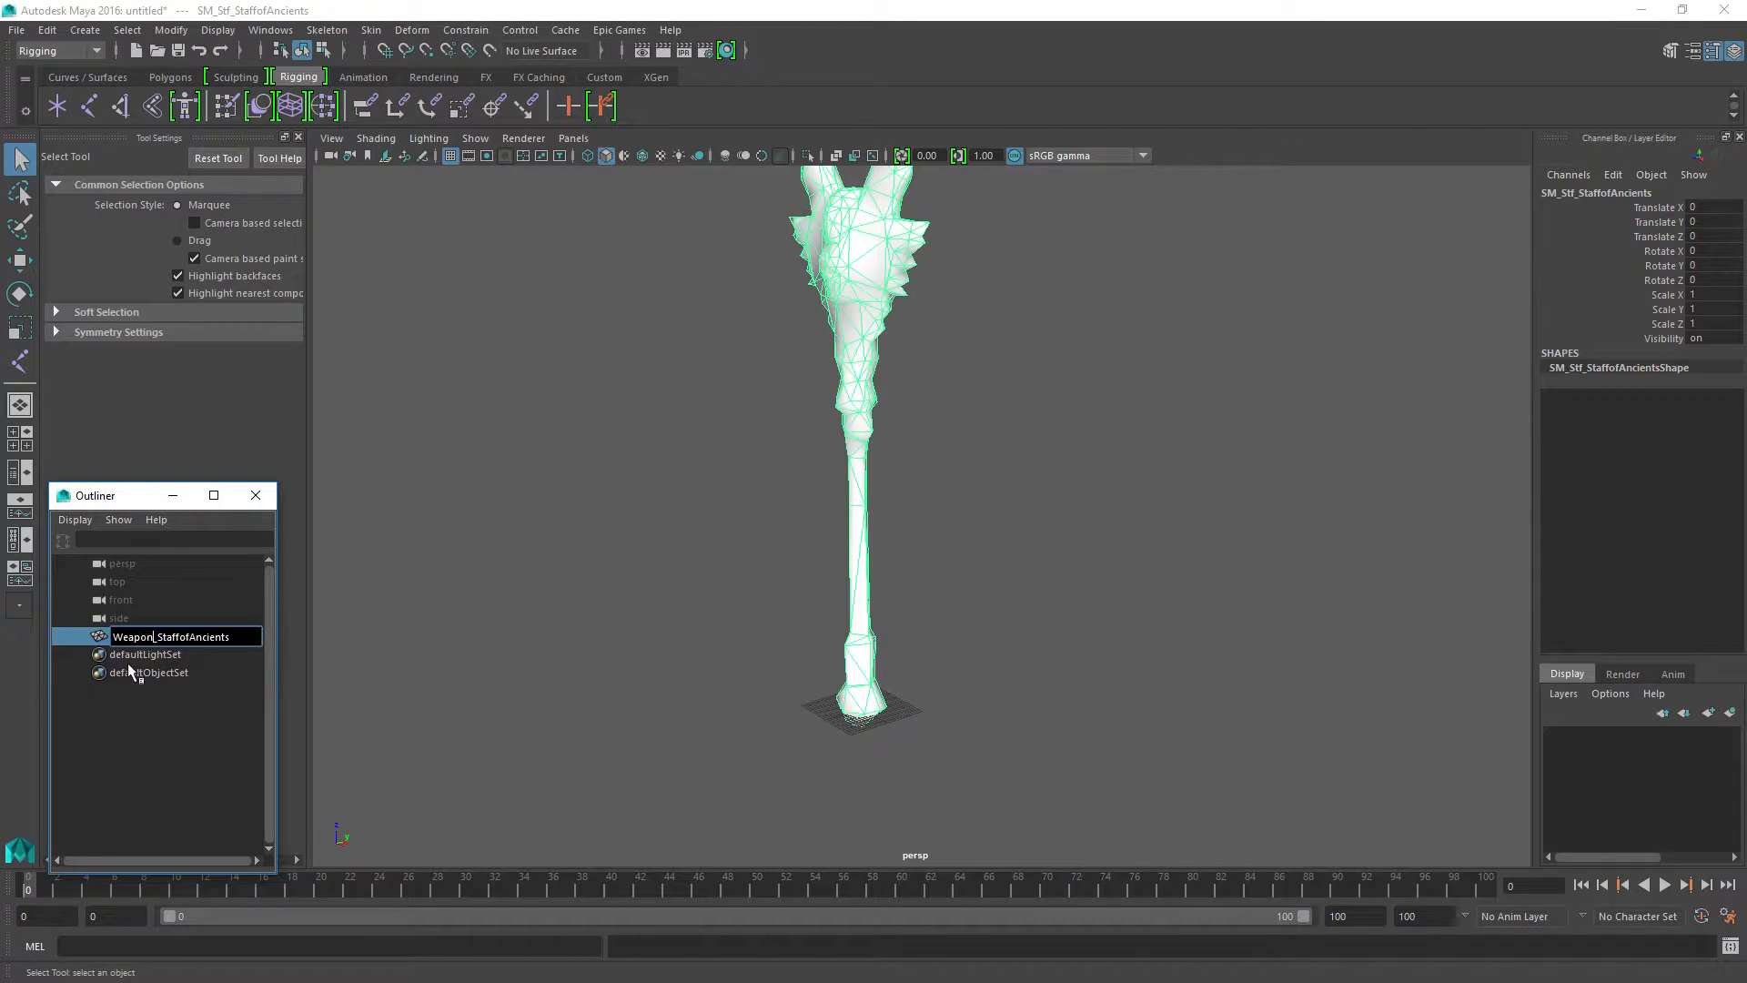
key(Right)
key(Right)
key(Right)
key(Delete)
key(Delete)
text(_)
key(Return)
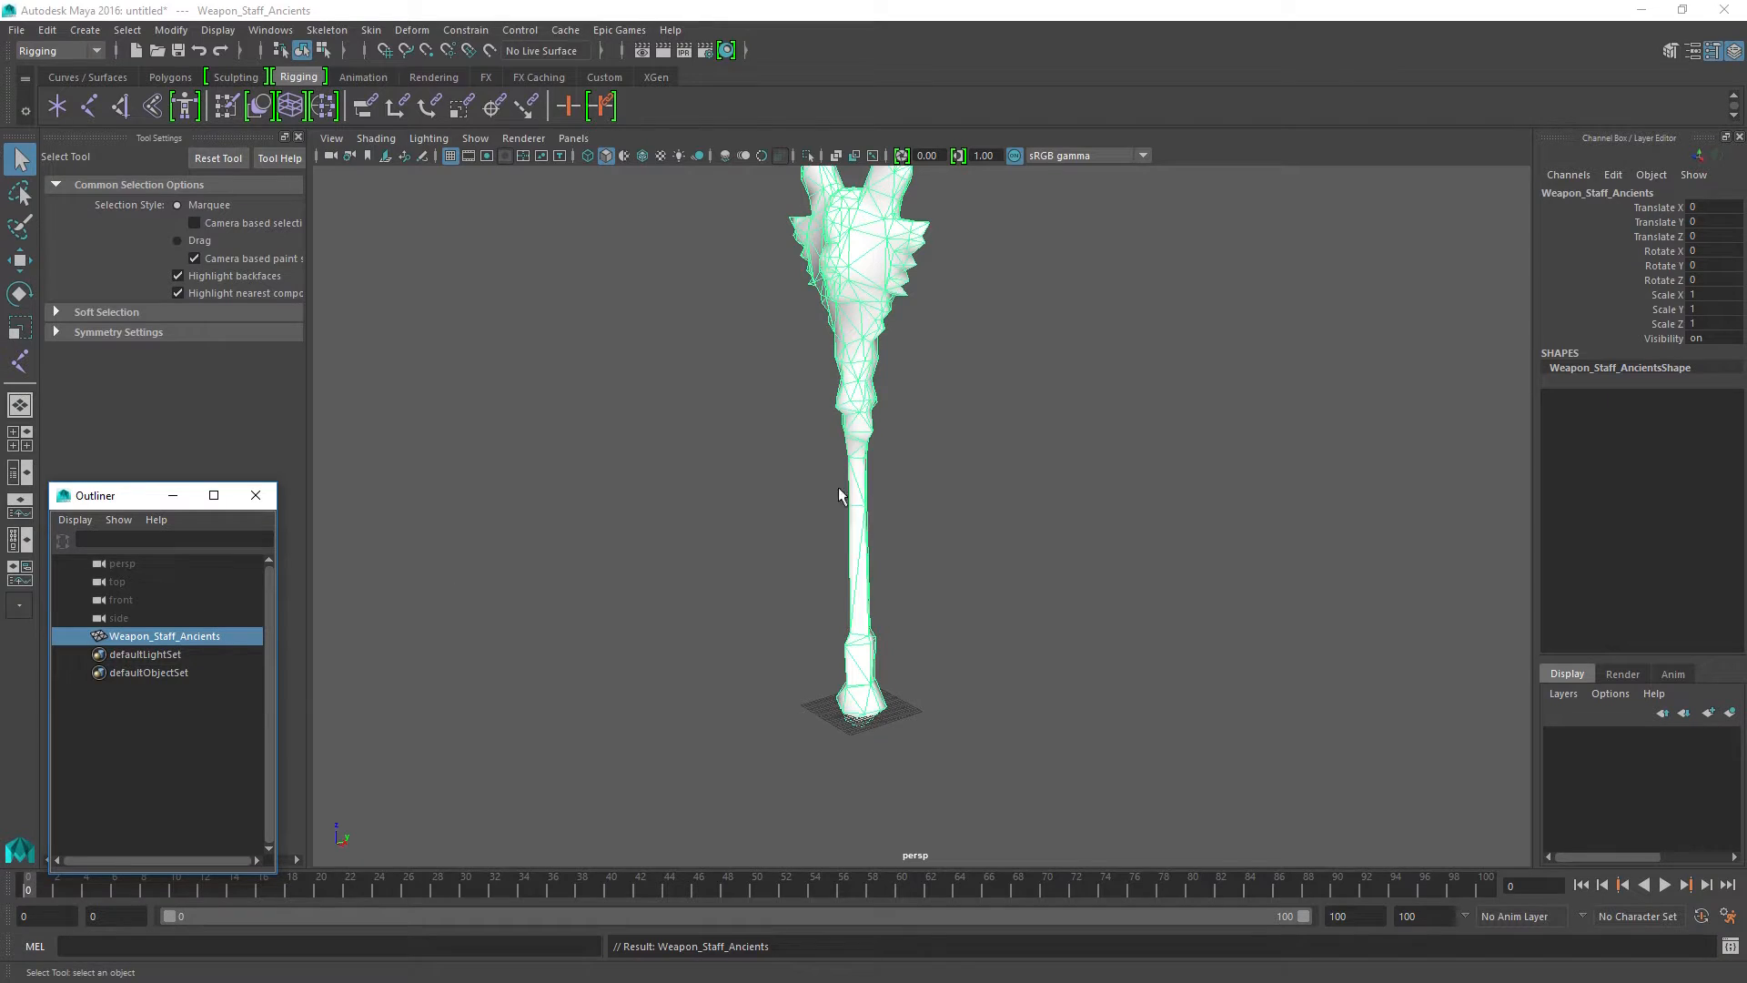
Step: Examine the staff's base and shaft in relation to the grid origin
click(1005, 414)
alt+drag(1021, 583, 1046, 607)
alt+middle_drag(1081, 675, 1051, 599)
scroll(1050, 602, down, 2)
alt+drag(1046, 607, 1017, 633)
scroll(1017, 634, up, 4)
scroll(957, 702, up, 4)
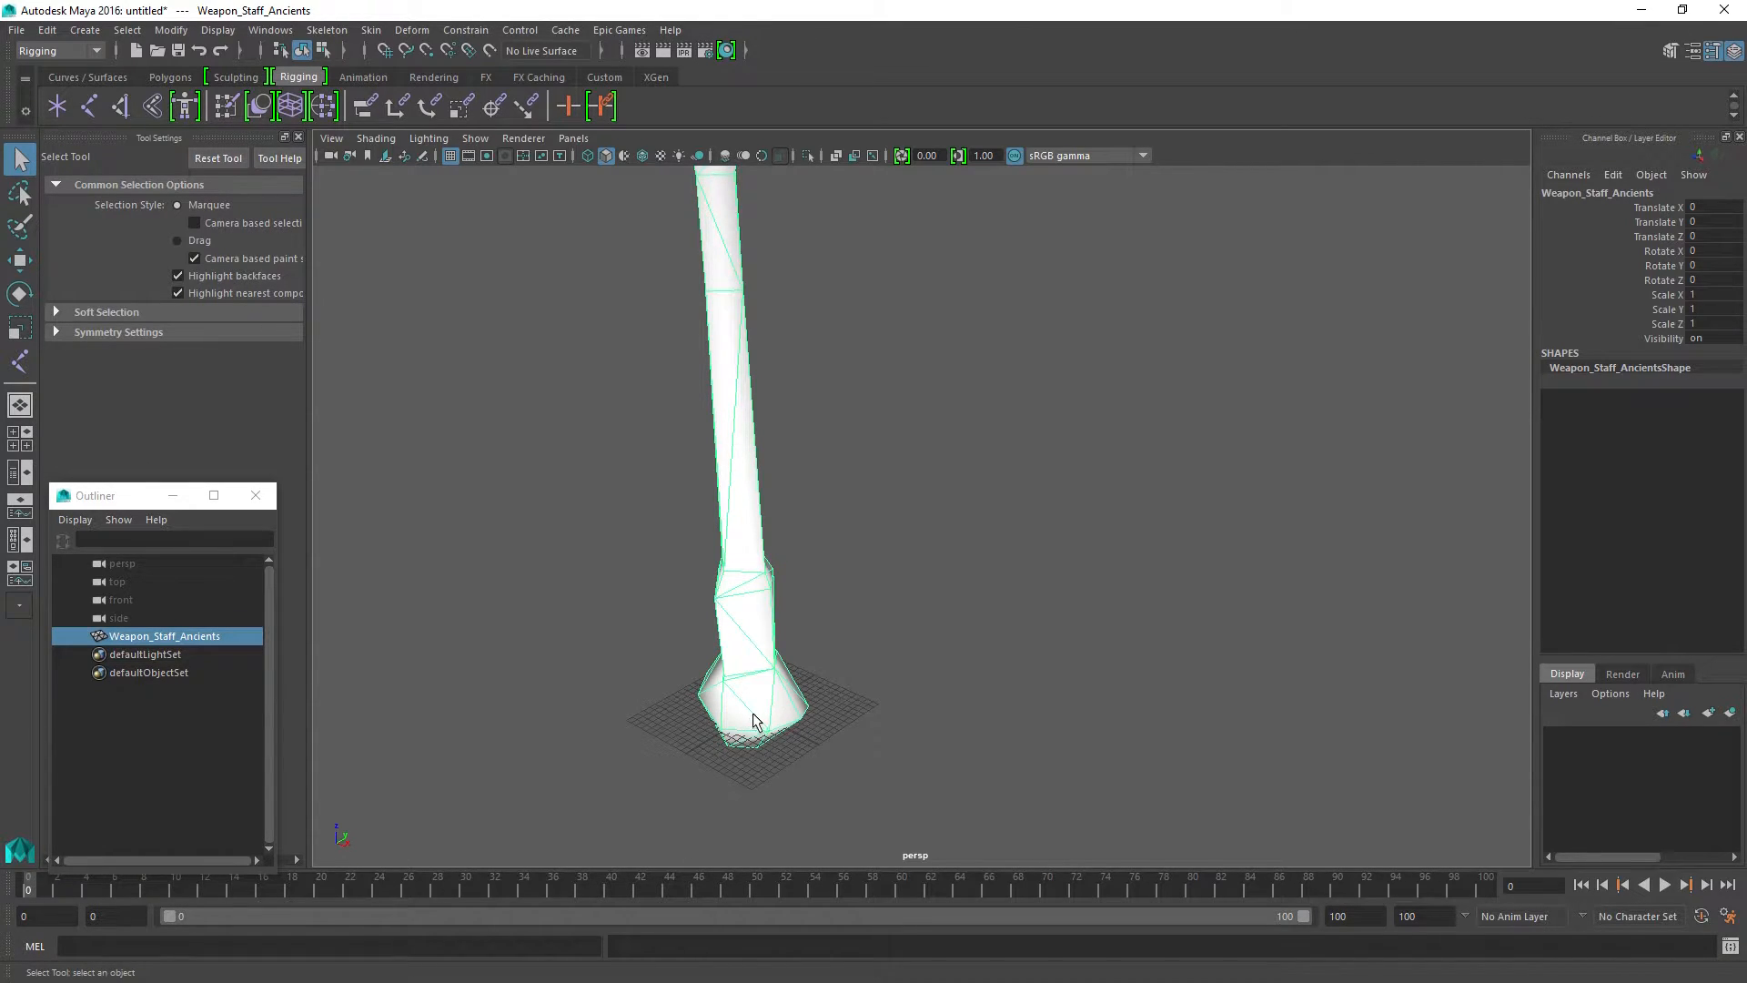
scroll(751, 712, down, 8)
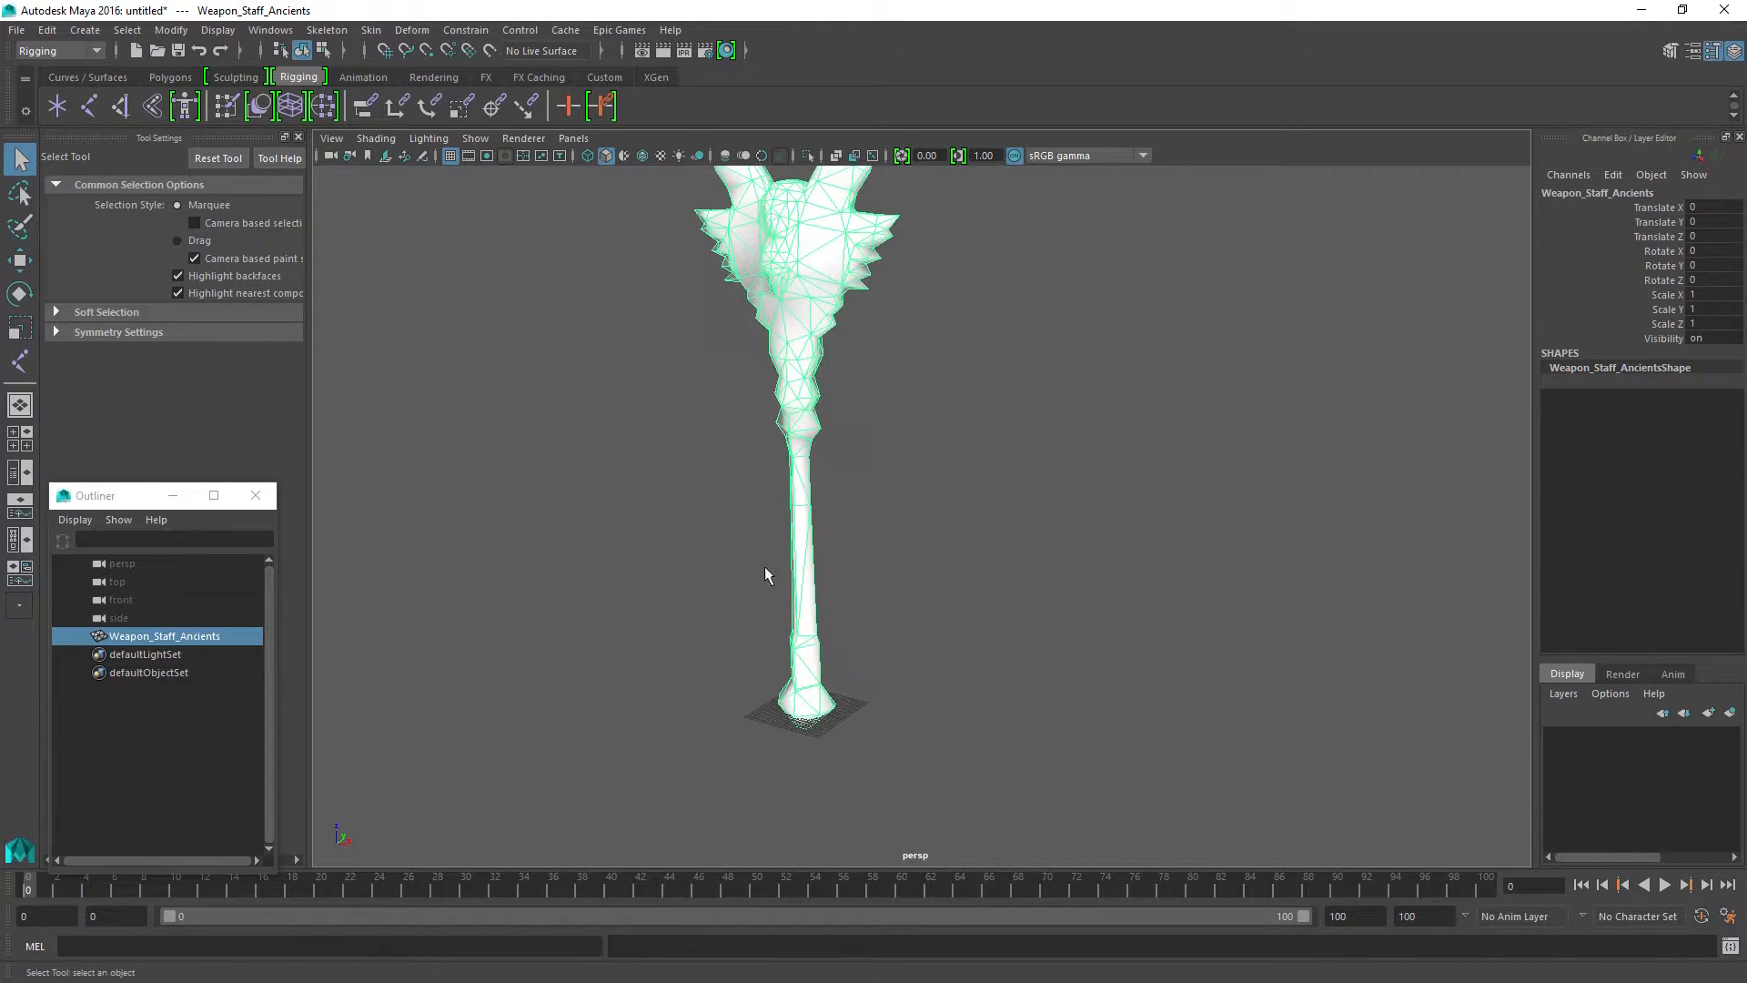
scroll(953, 470, down, 1)
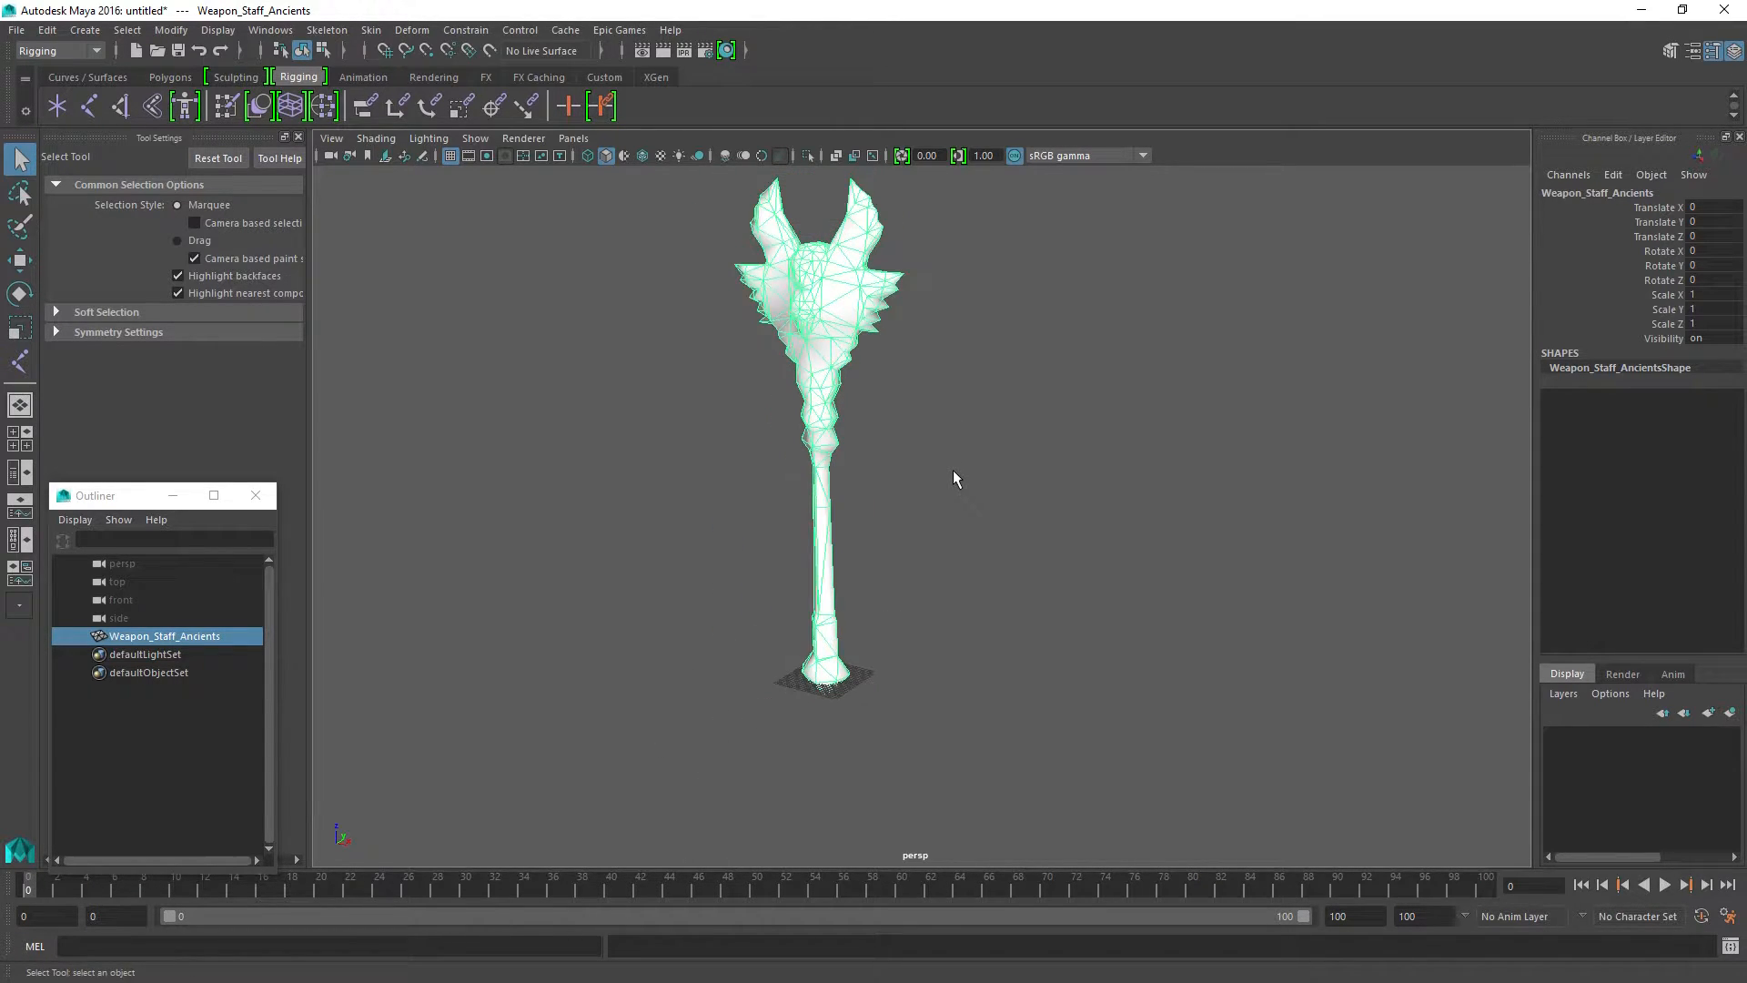
Step: Move the staff down along Z to about -52.124, placing the grip part of its shaft at the grid origin
key(w)
drag(830, 600, 1032, 652)
drag(823, 769, 945, 671)
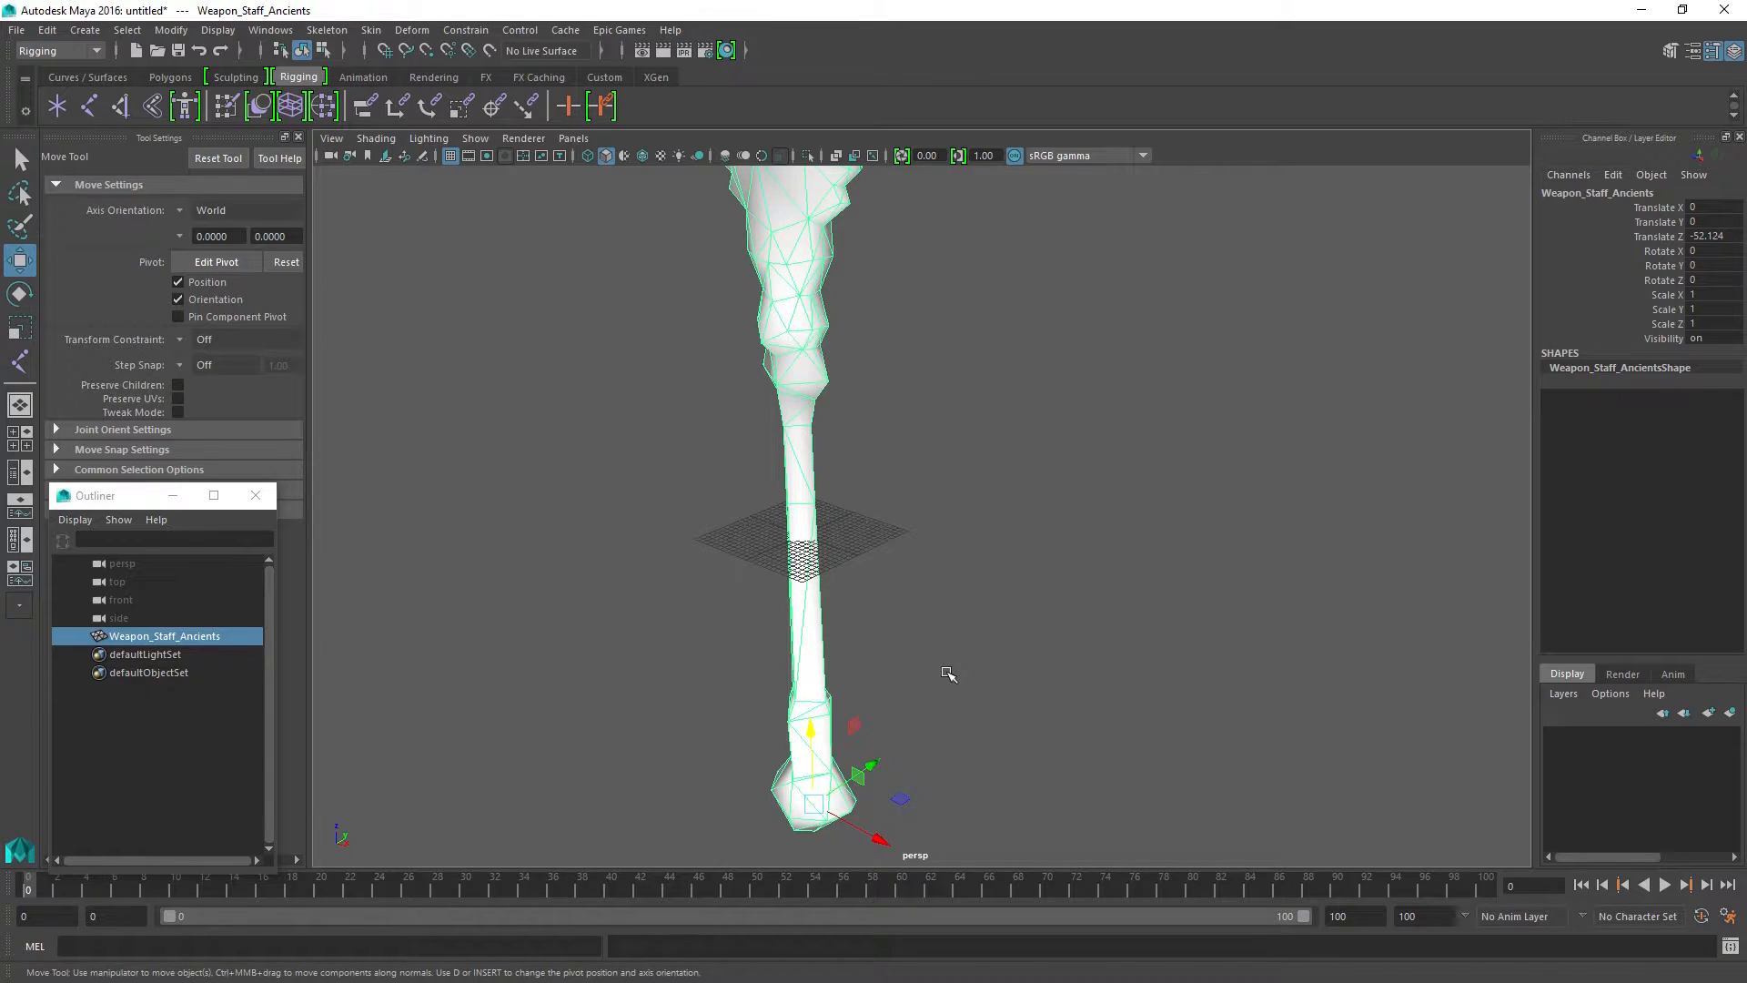
Step: Move the staff's pivot up to the world origin with grid snapping on, leaving the mesh in place
key(d)
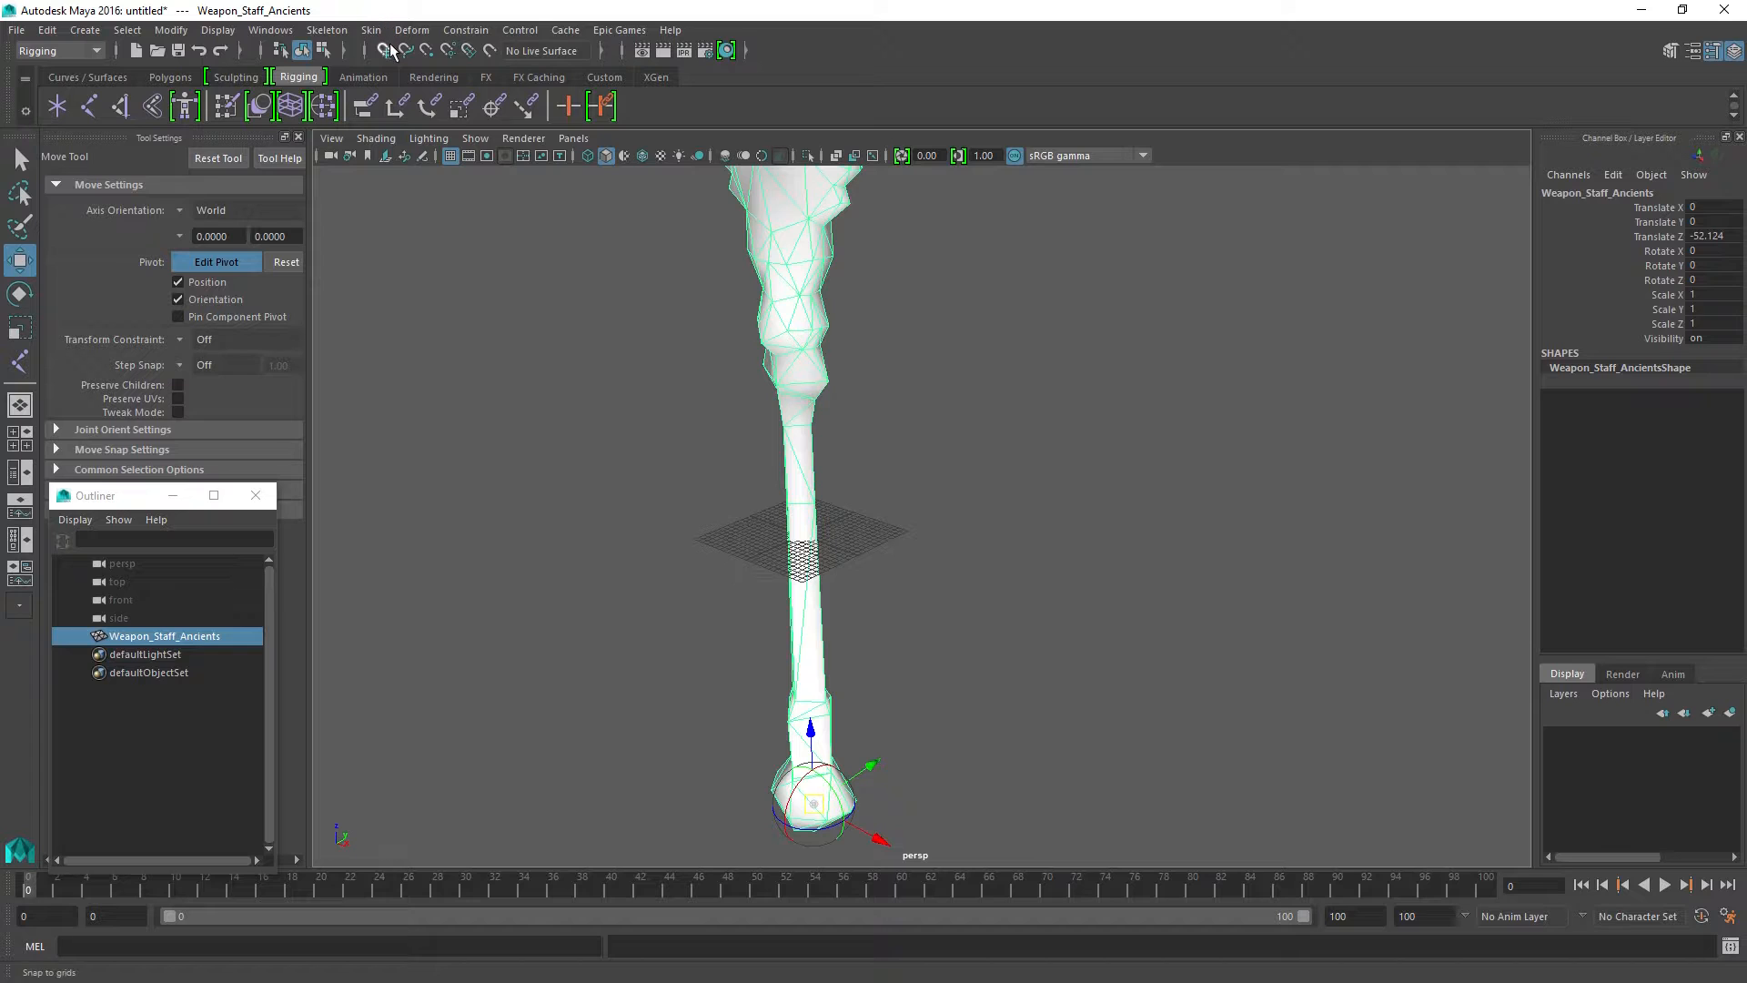
drag(809, 733, 770, 515)
scroll(837, 616, up, 4)
key(d)
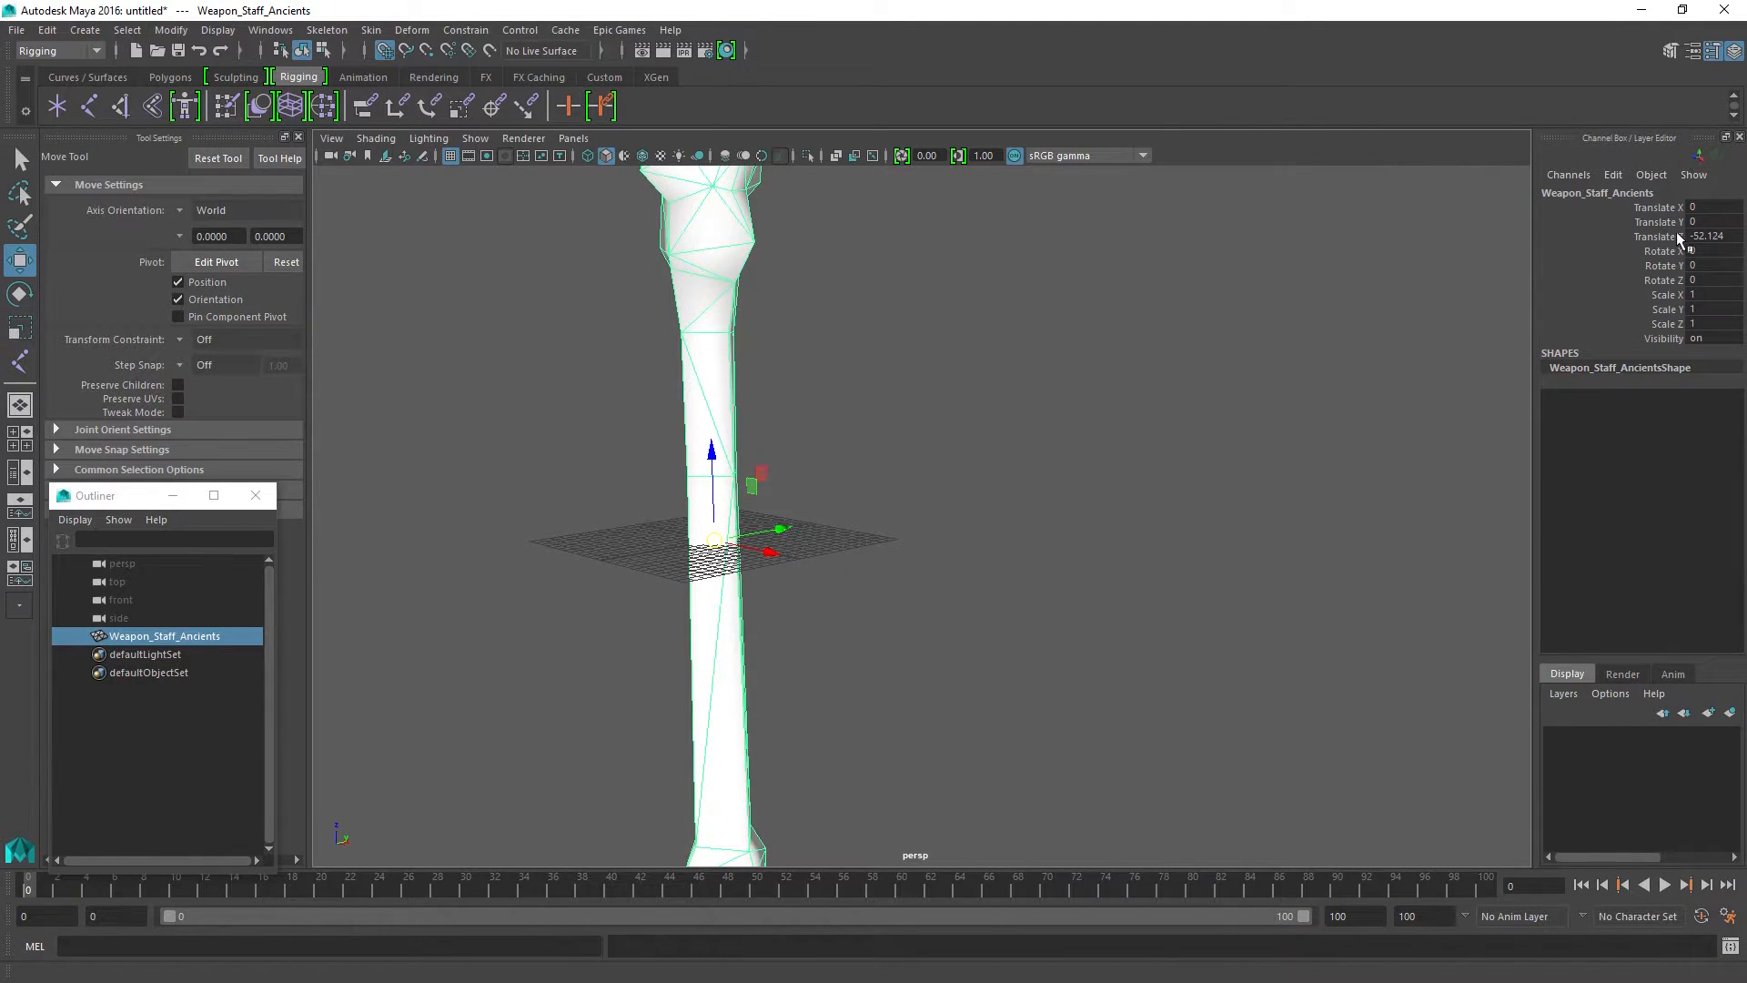
Step: Freeze the transformations of Weapon_Staff_Ancients to zero out its Z translation
click(1645, 237)
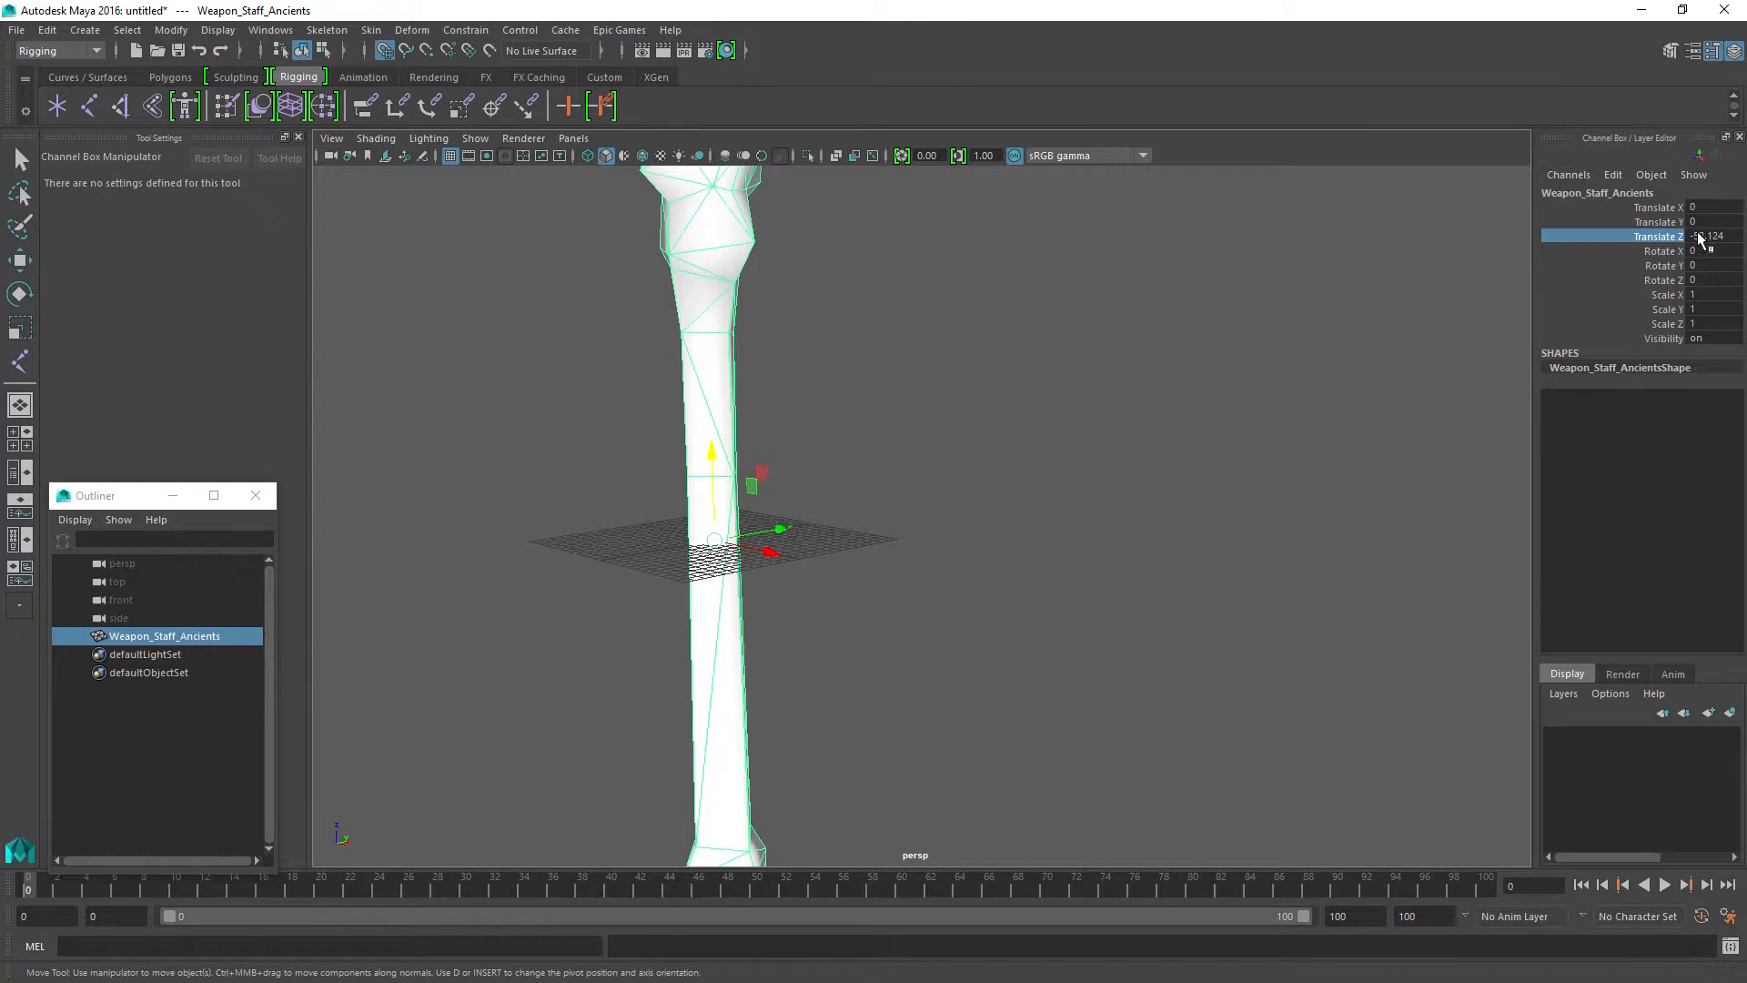
click(171, 30)
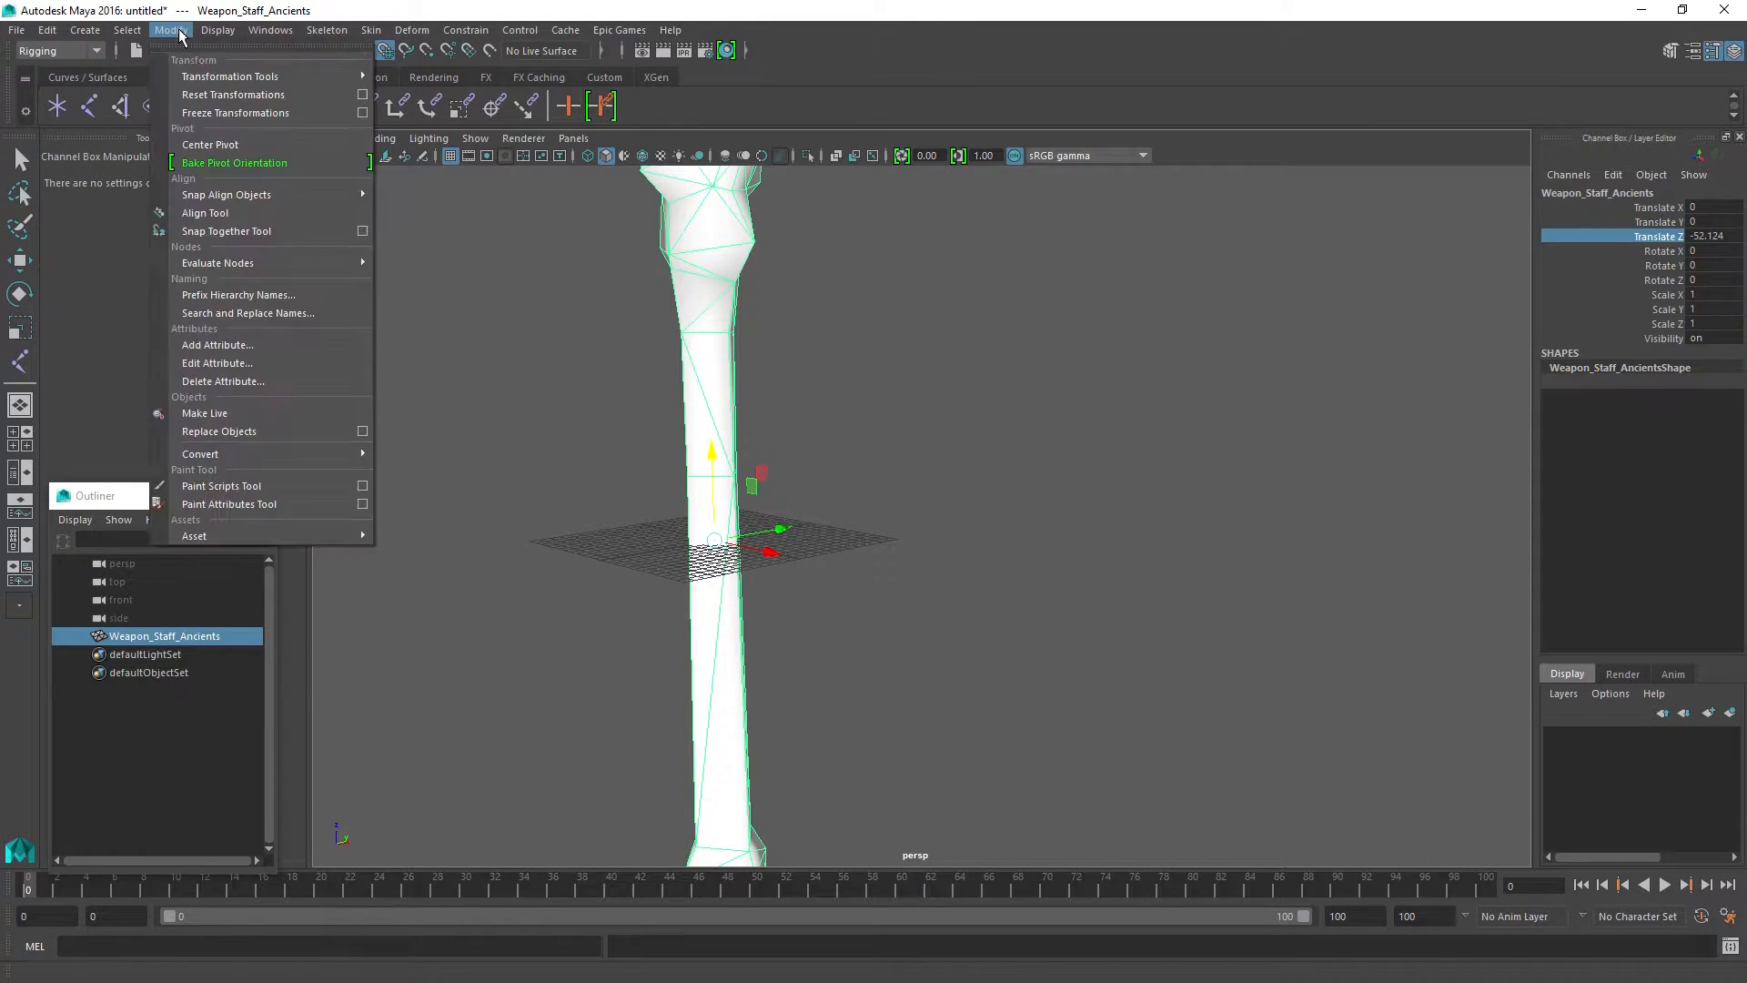
click(226, 113)
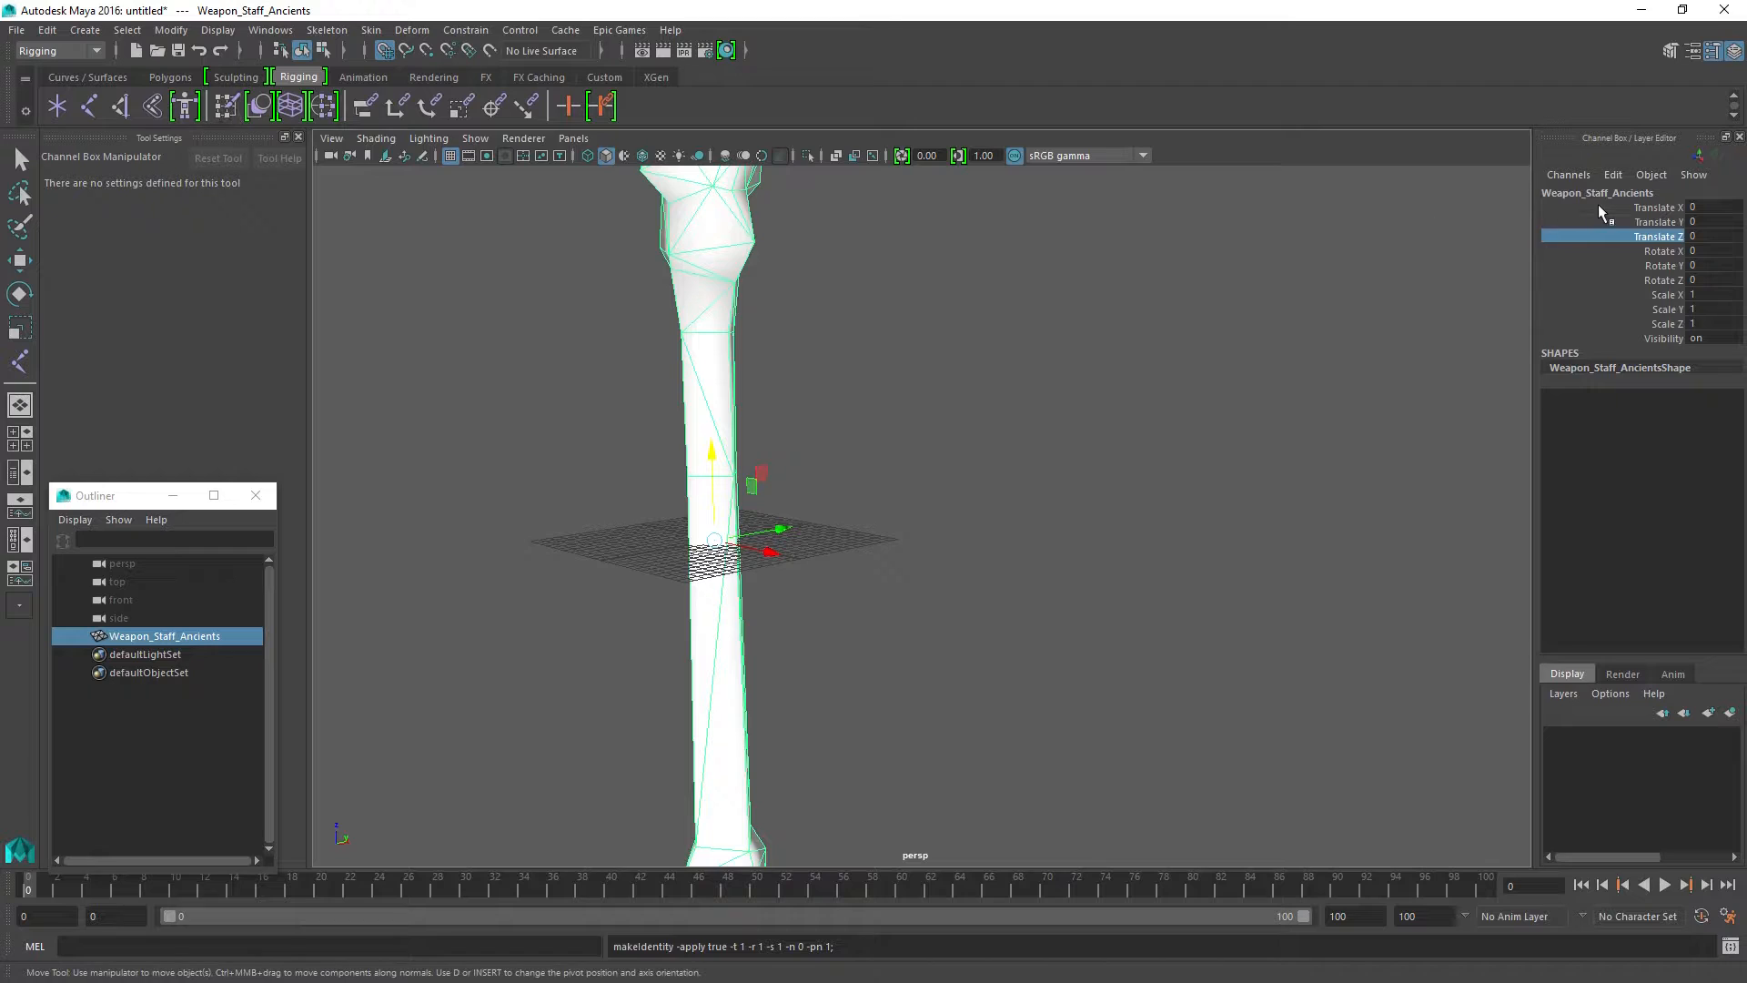
Step: Export the selected staff as FBX to D:\Assets, overwriting SM_Weapon_Staff_Ancients.FBX
click(1112, 442)
alt+drag(1089, 463, 909, 522)
click(809, 426)
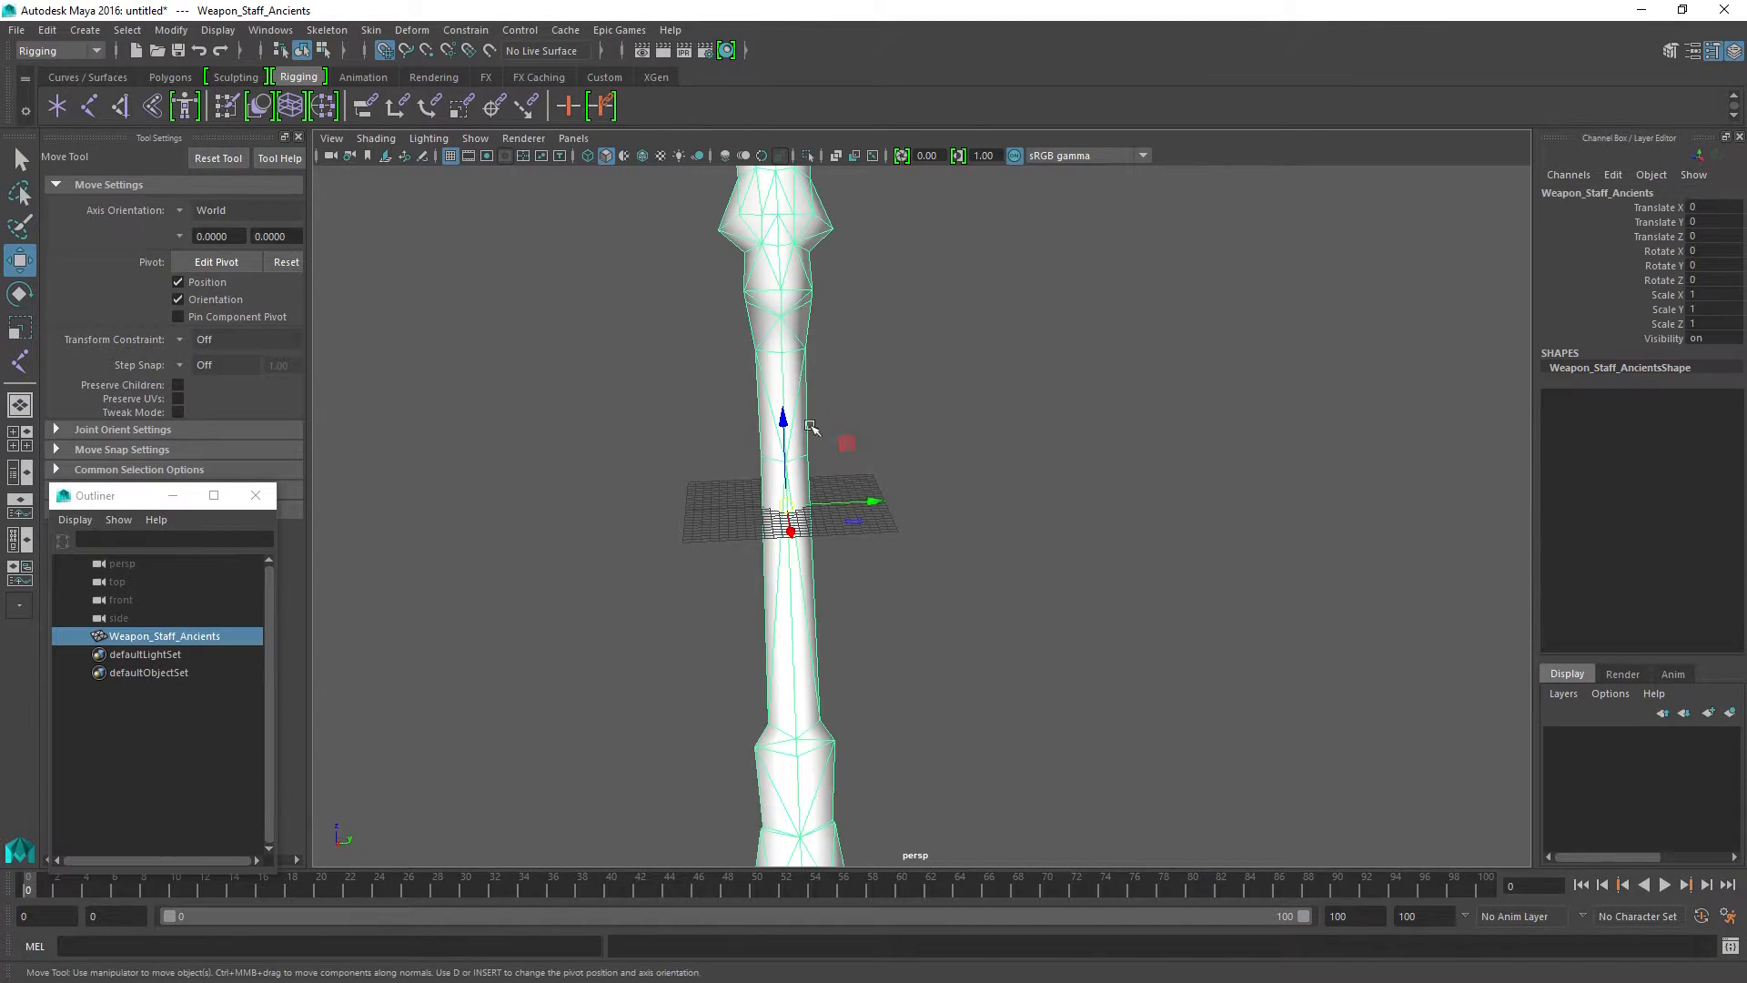
click(16, 30)
click(95, 303)
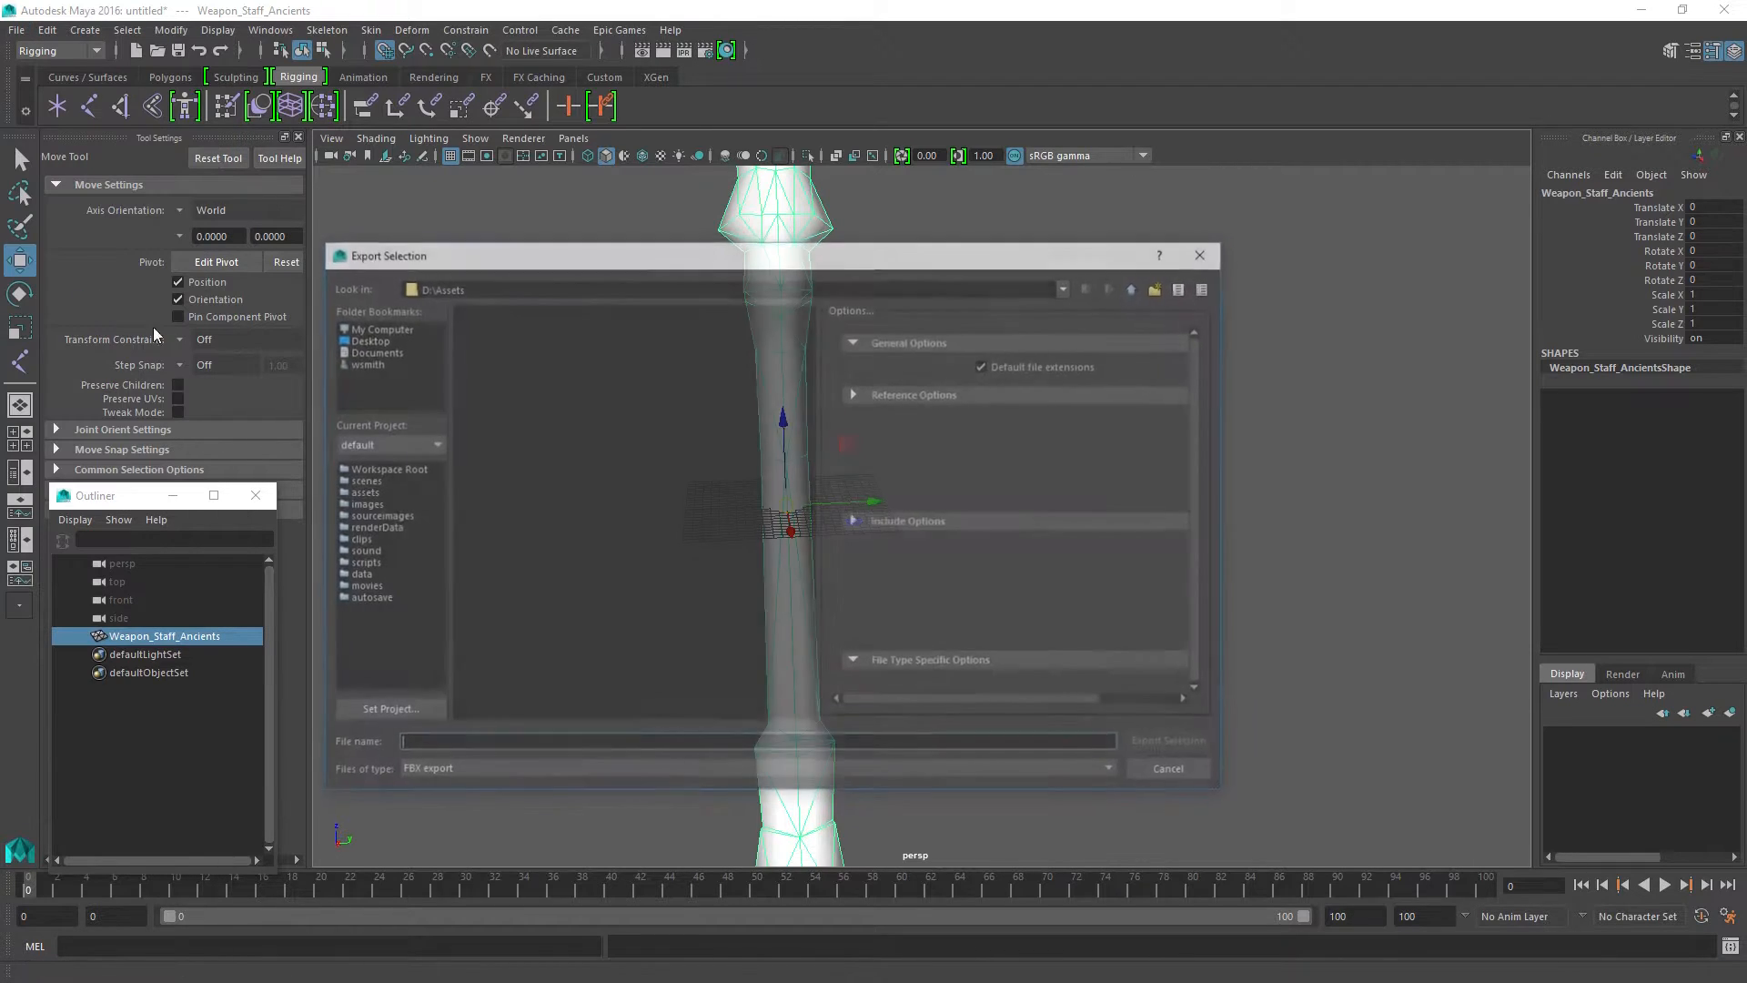
click(518, 456)
double_click(517, 457)
click(743, 552)
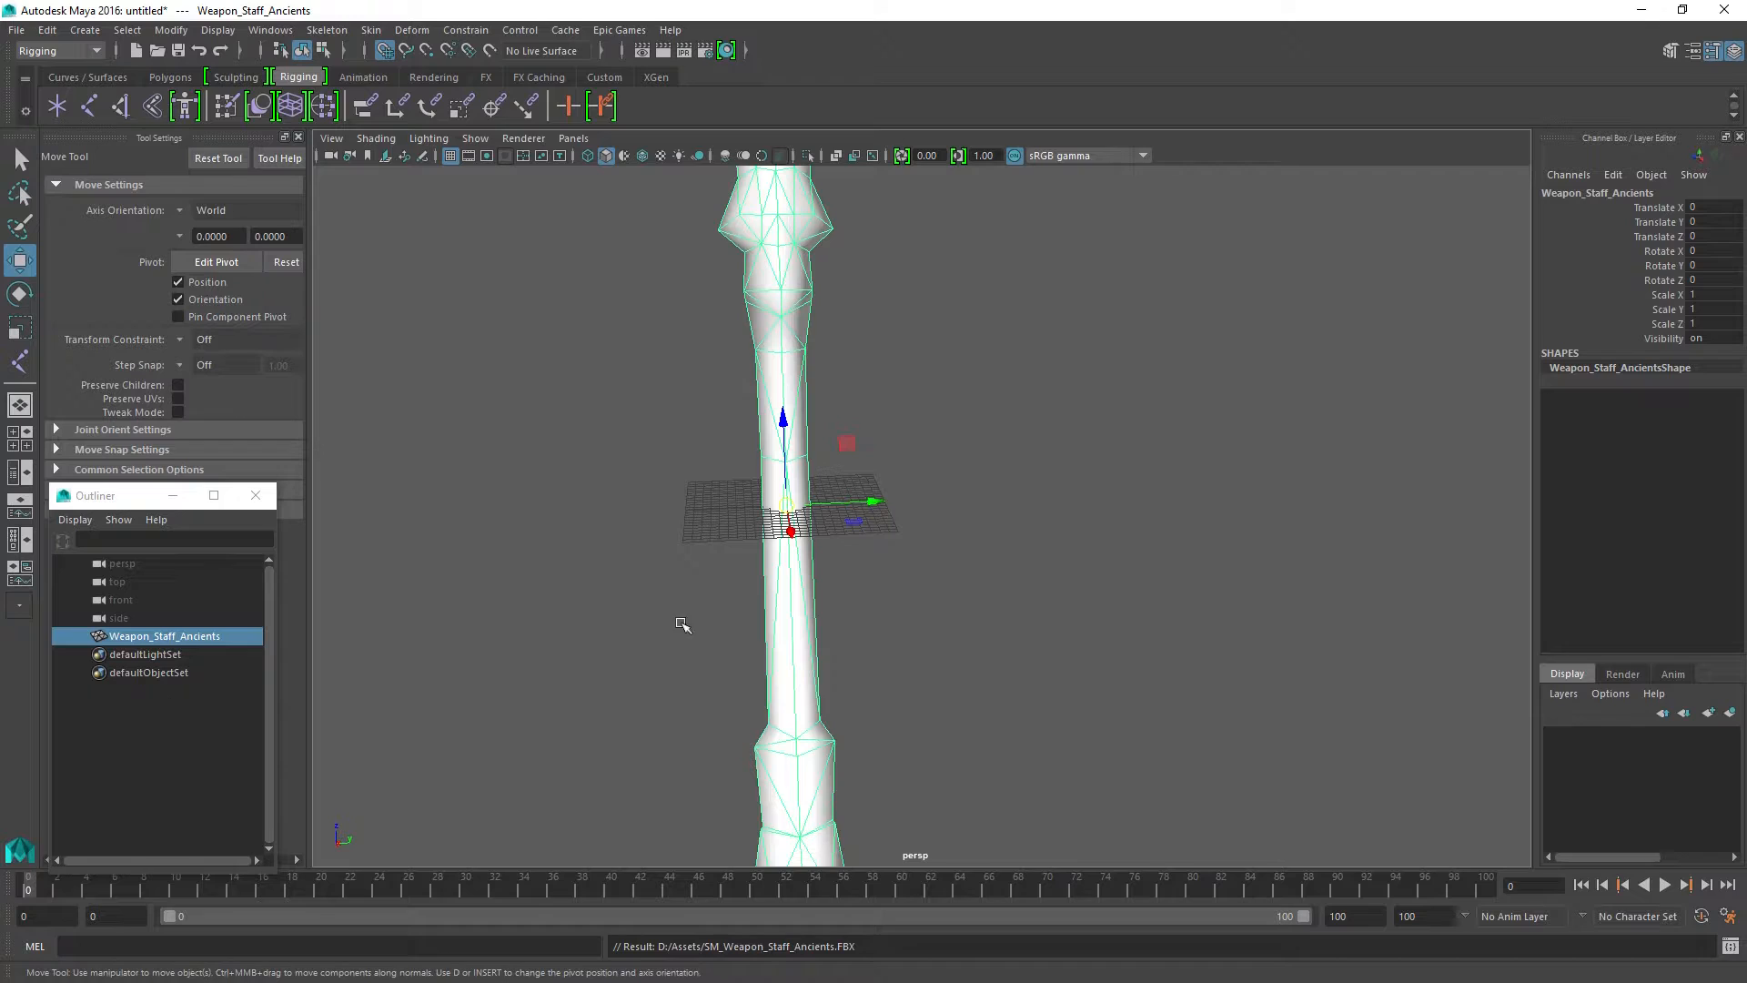
Step: Create a single joint on the grid beside the staff's shaft, at about X 7, Y -3
click(641, 582)
alt+drag(637, 588, 565, 597)
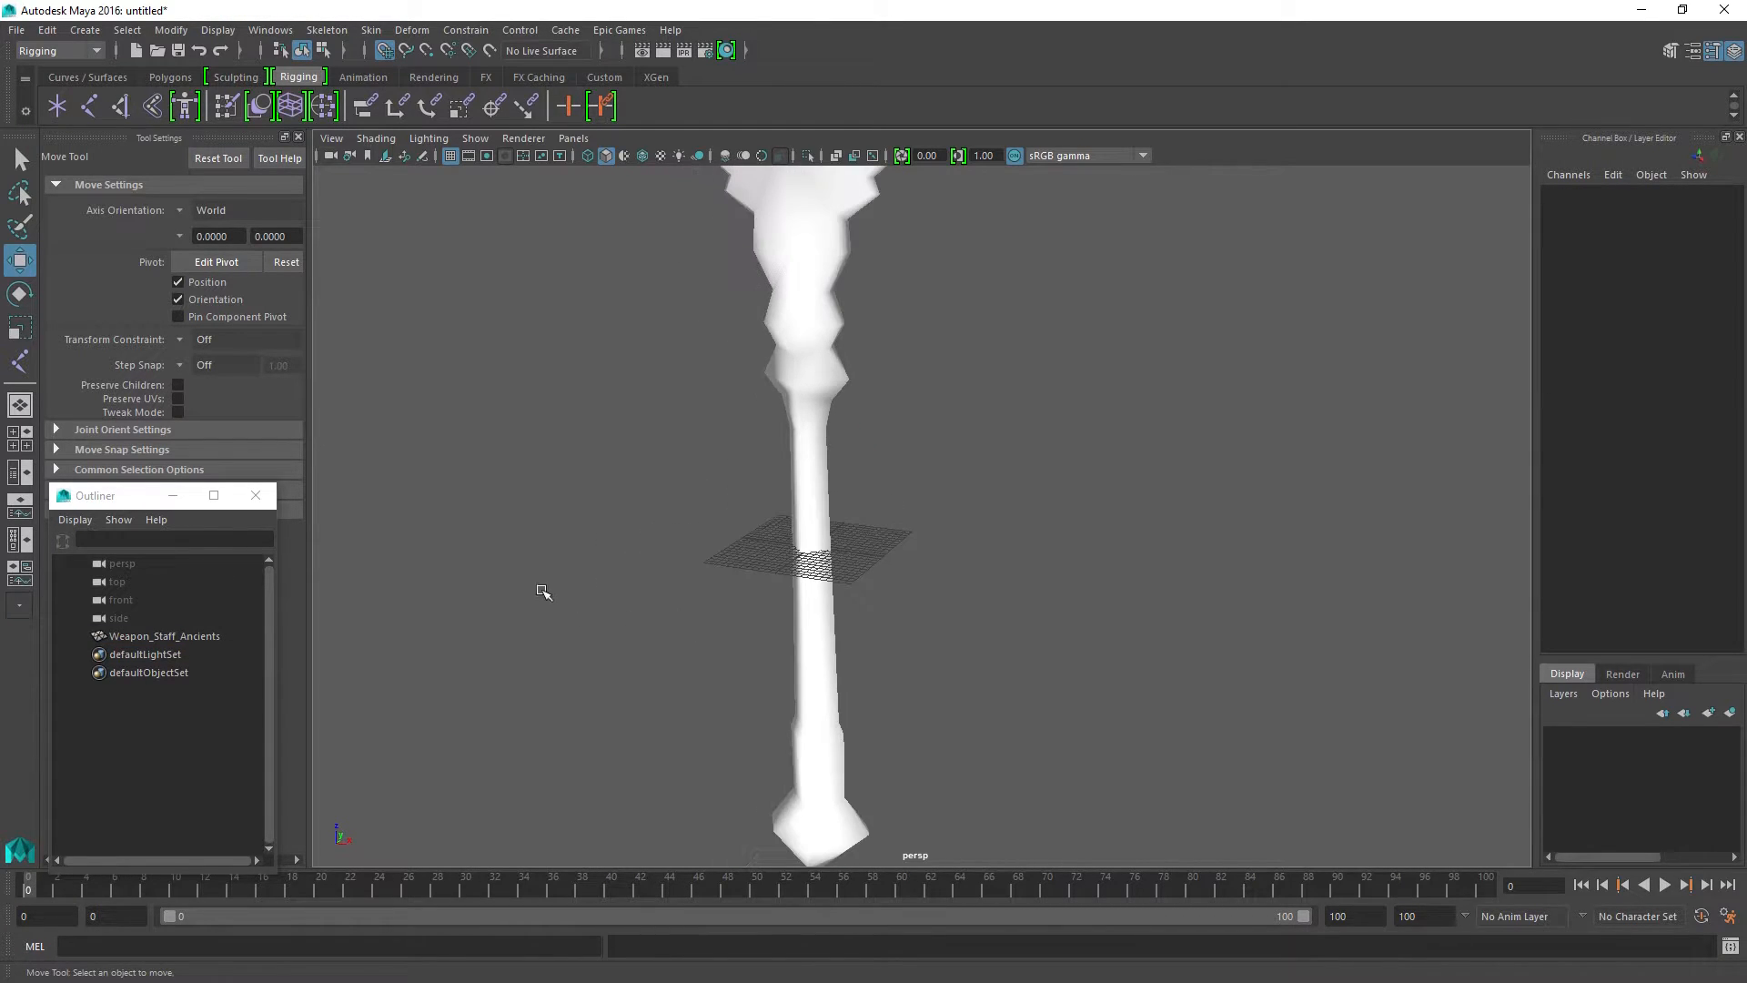
click(90, 106)
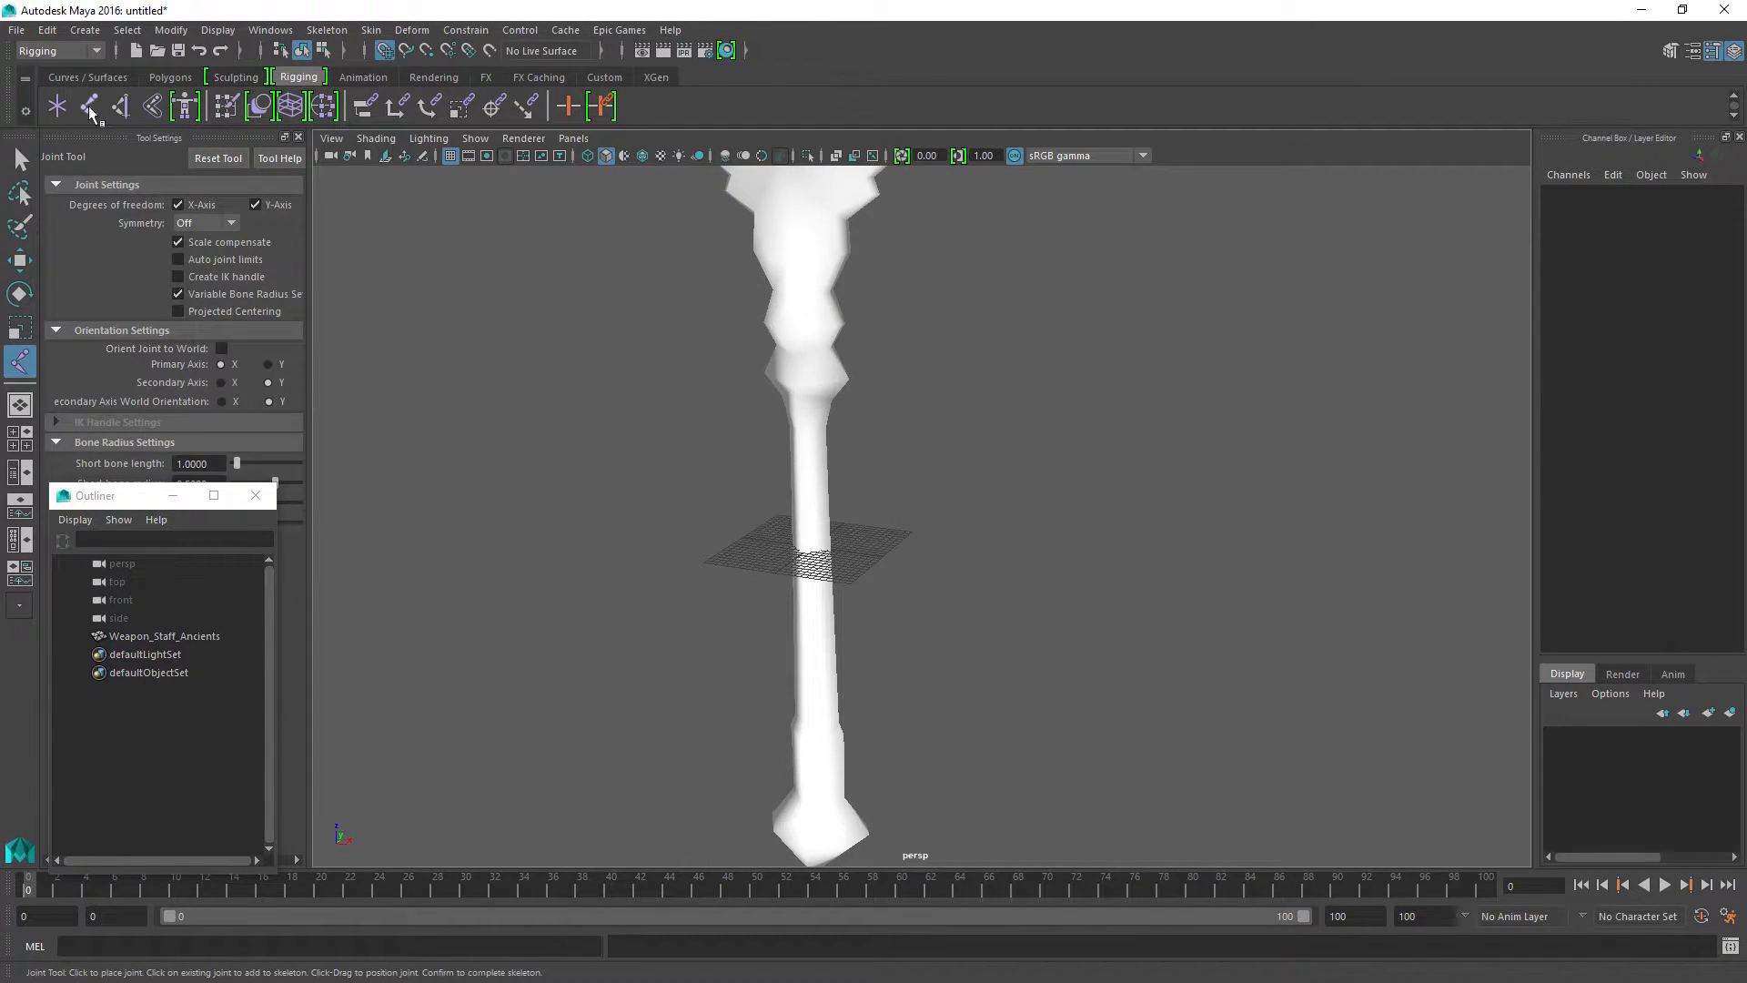
alt+drag(446, 372, 620, 473)
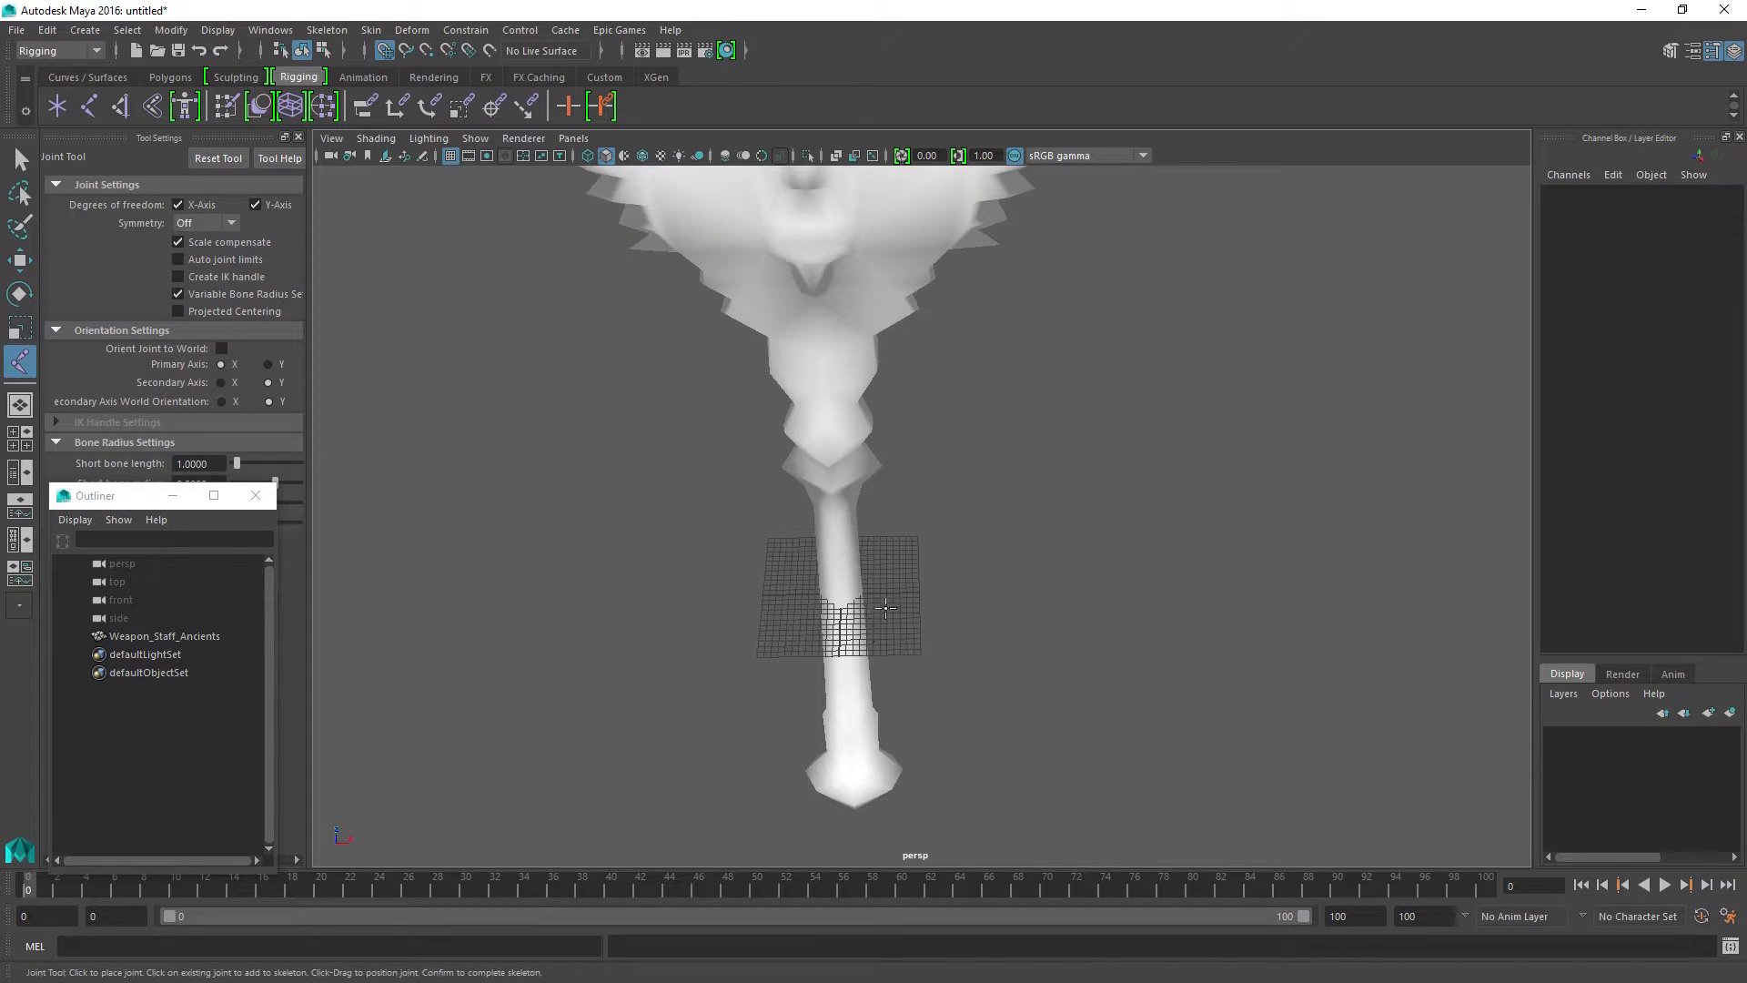
click(886, 608)
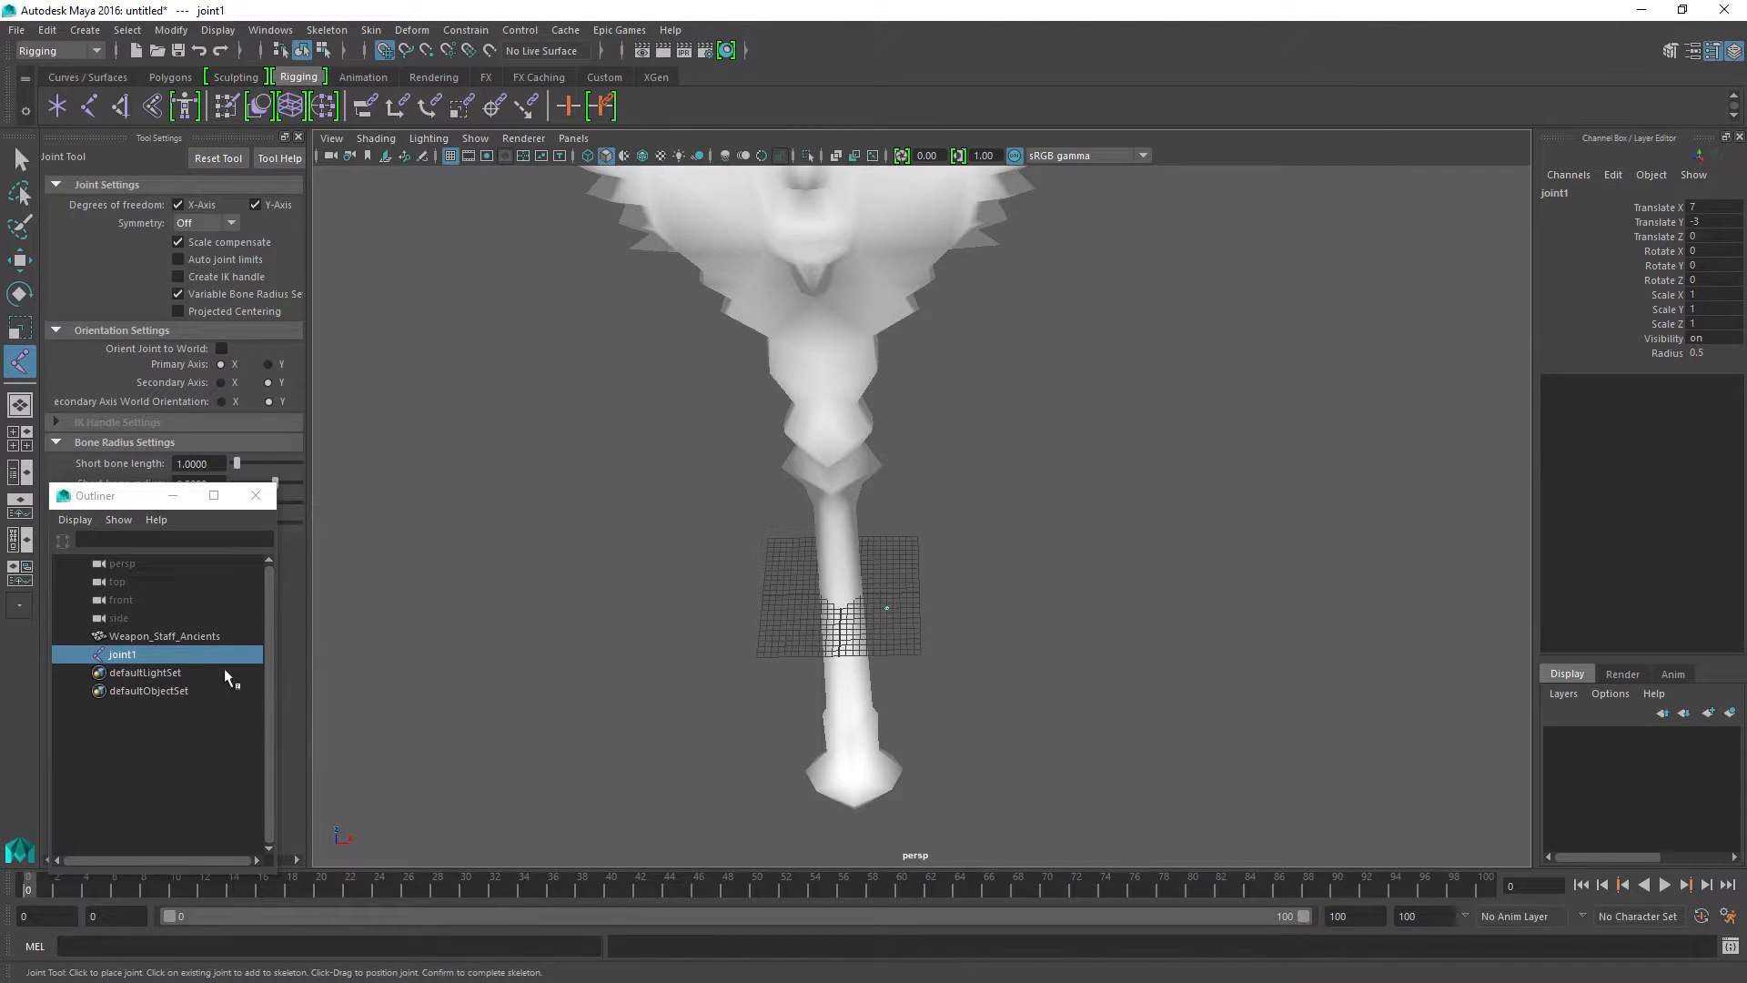
key(q)
Step: Rename the new joint as Root
double_click(147, 655)
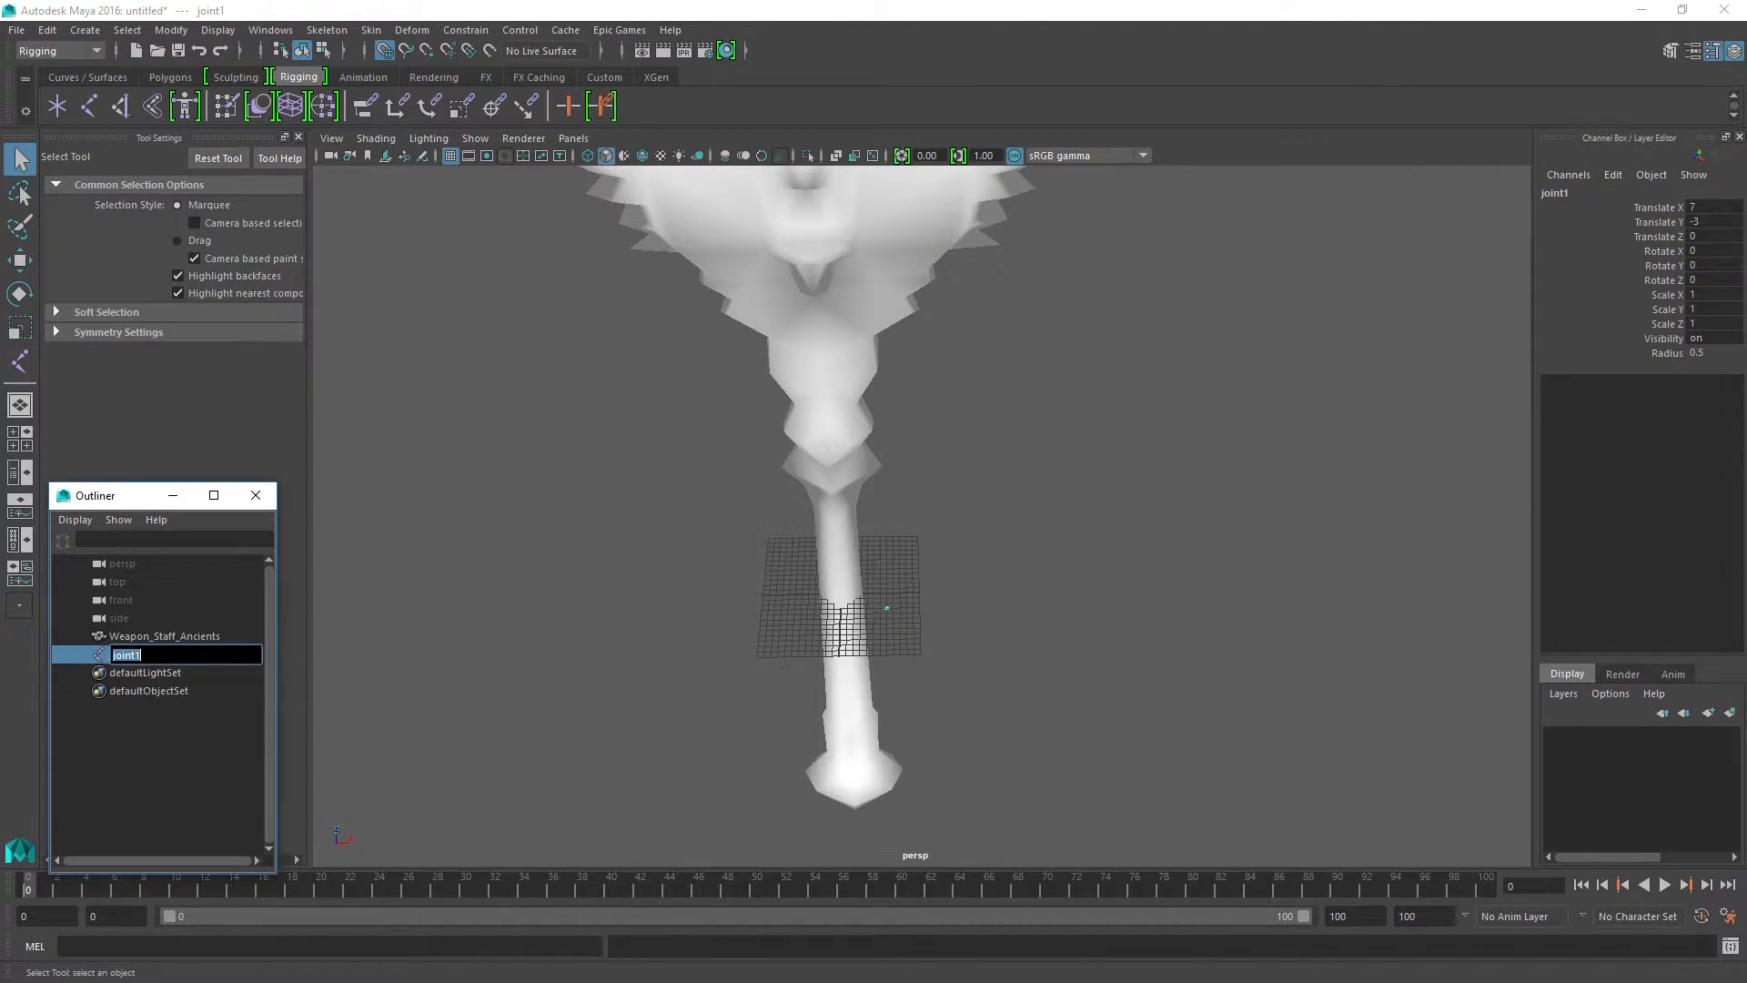
text(Root)
key(Return)
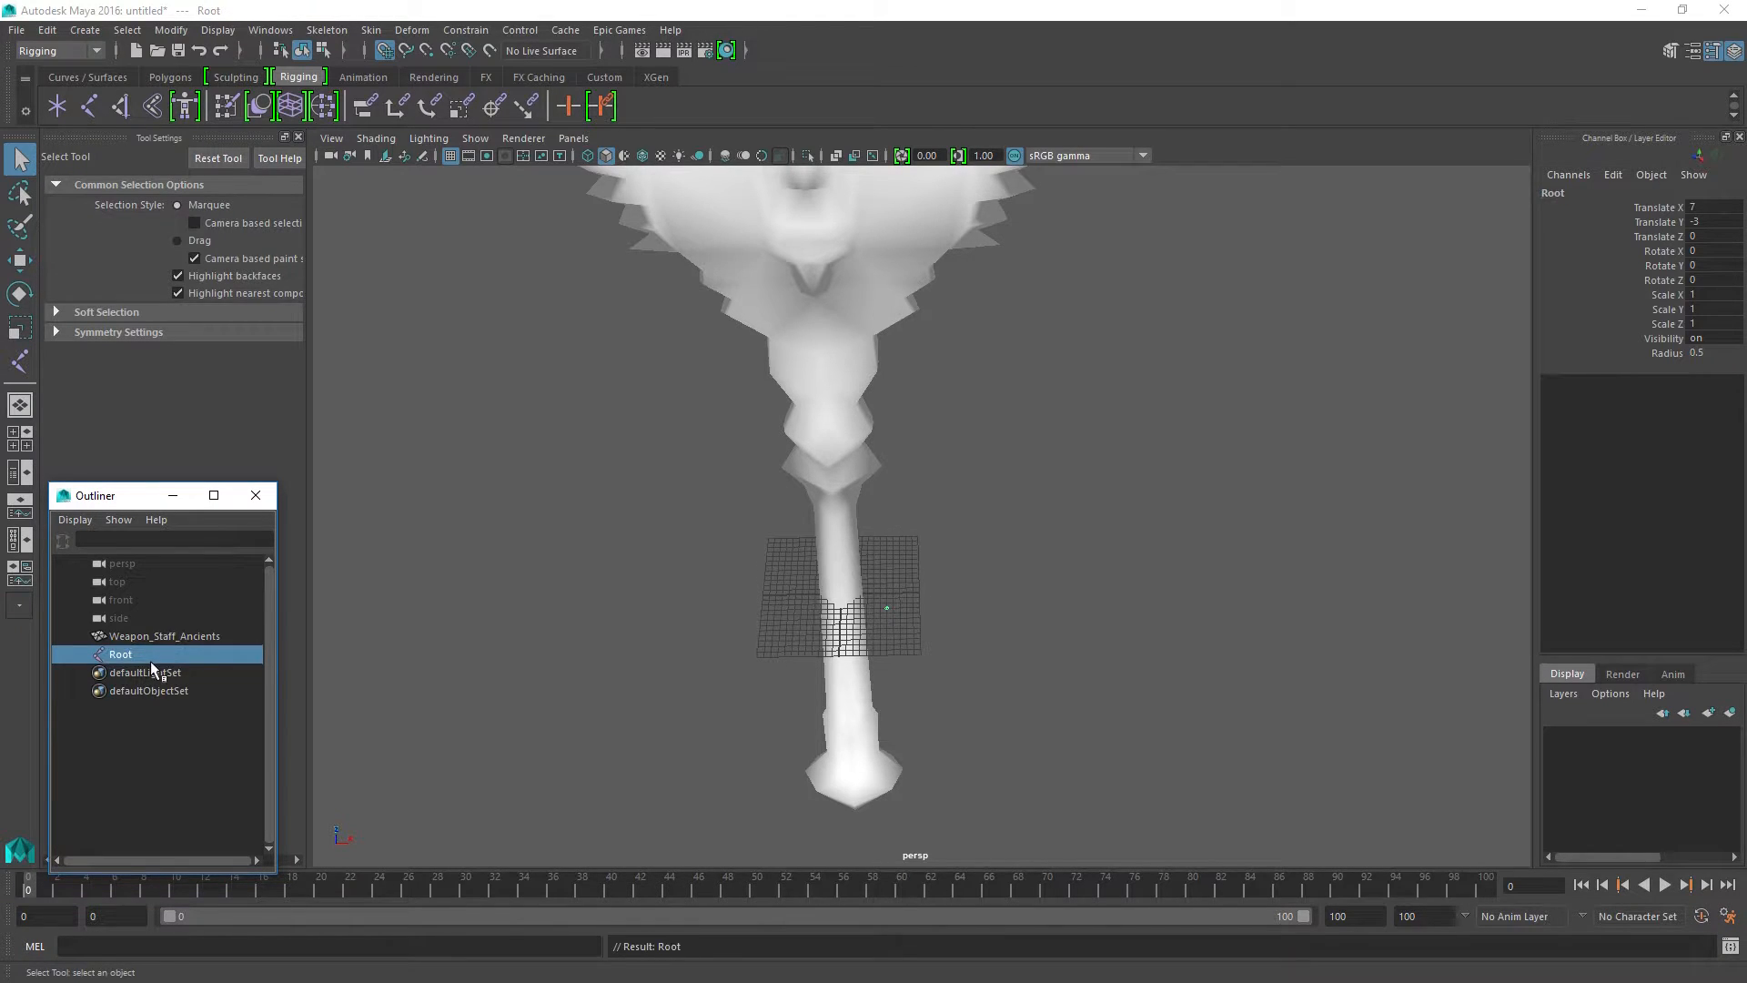
Step: Set the Root joint's Translate Y and Translate X to 0 so it sits at the origin
double_click(1716, 222)
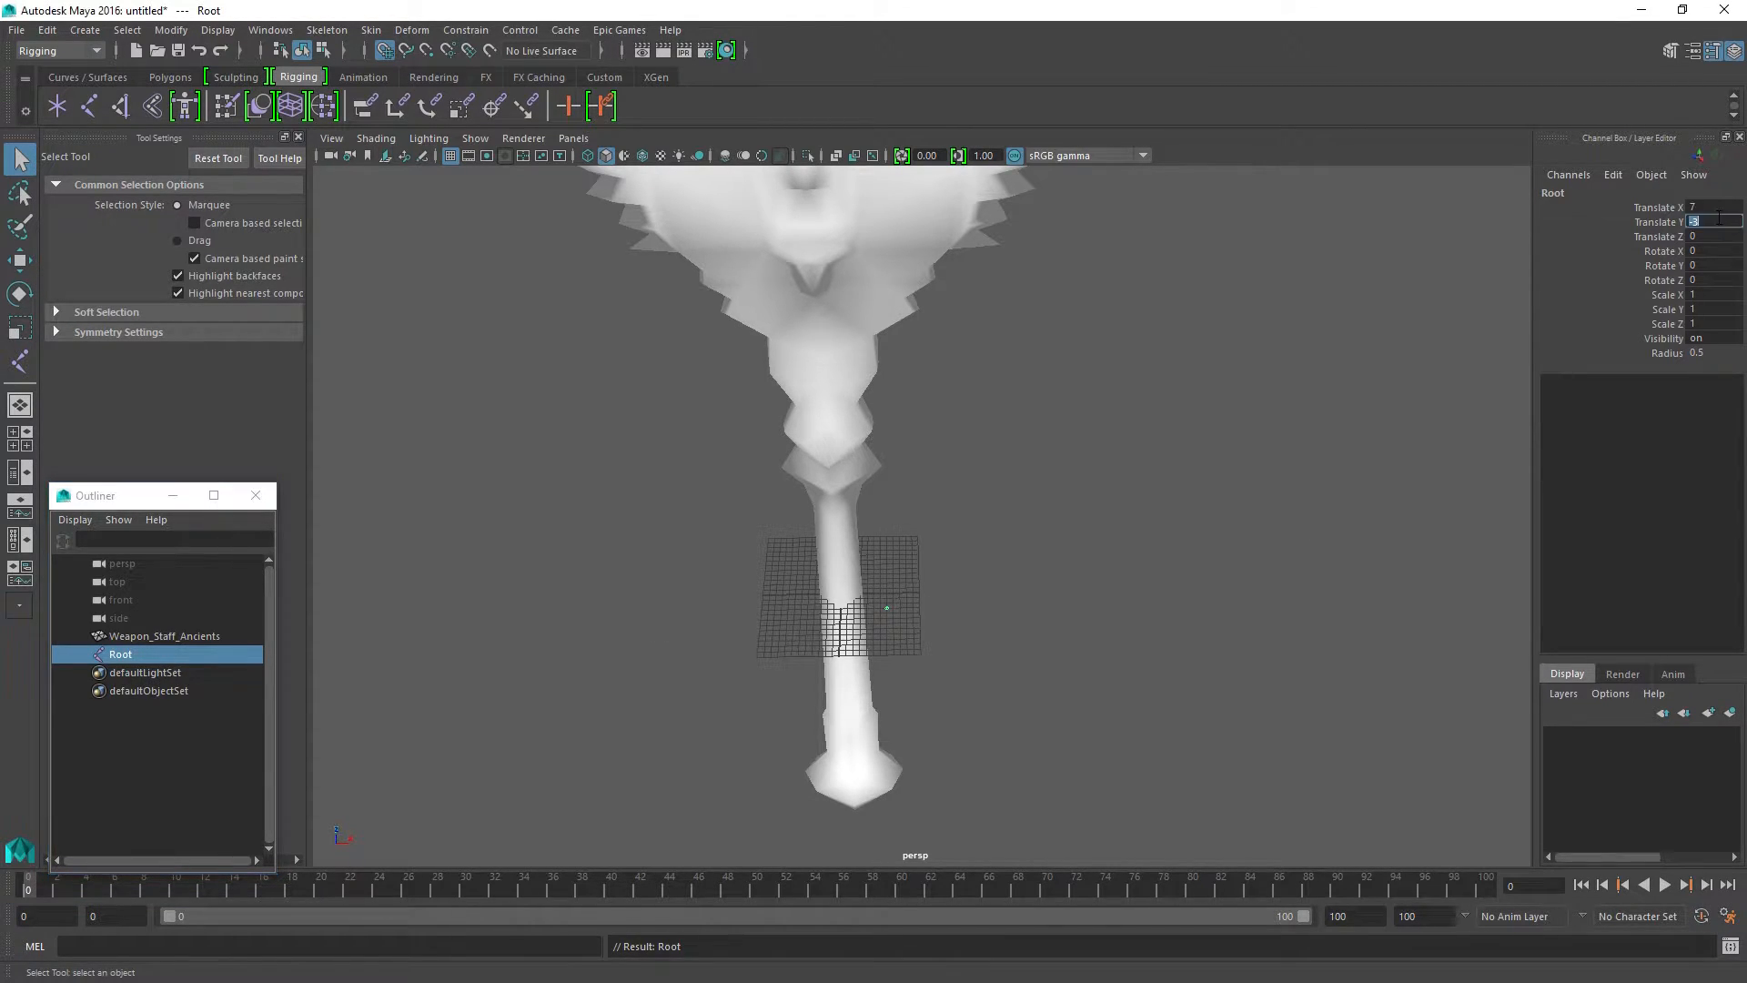
key(Return)
click(1713, 209)
text(0)
key(Return)
alt+drag(1129, 607, 1028, 617)
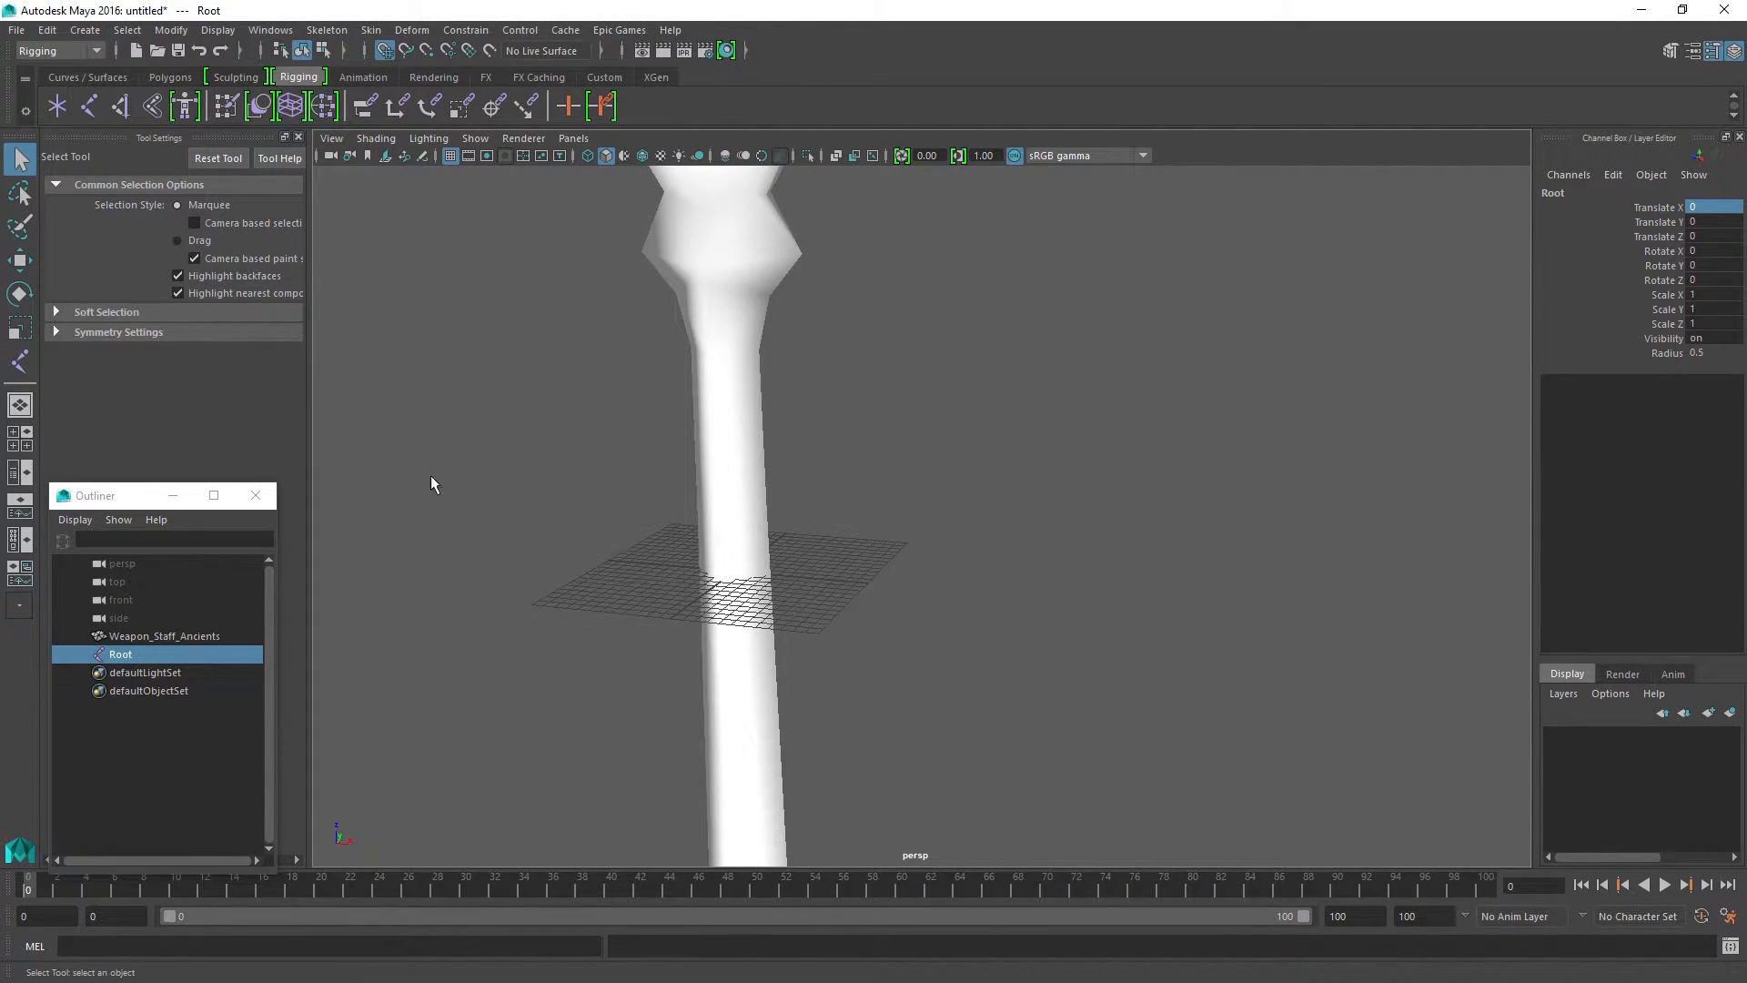
Step: Freeze the Root joint's transformations and delete all history in the scene
click(171, 30)
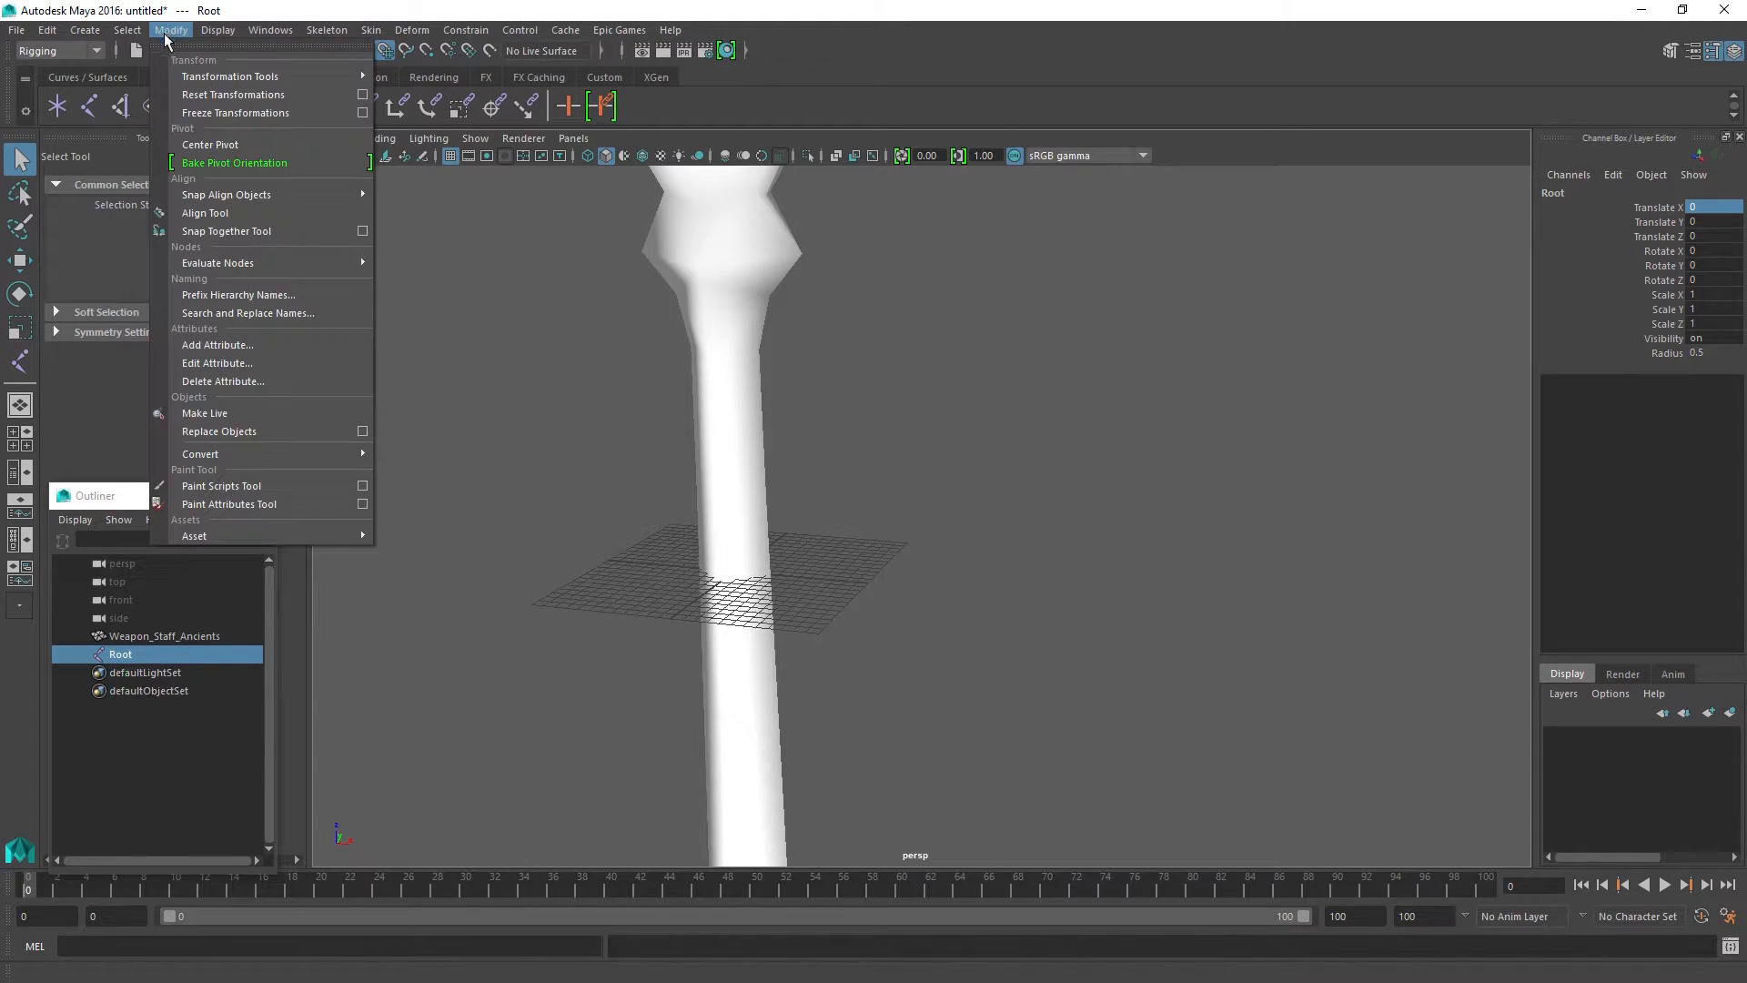
click(233, 113)
click(47, 30)
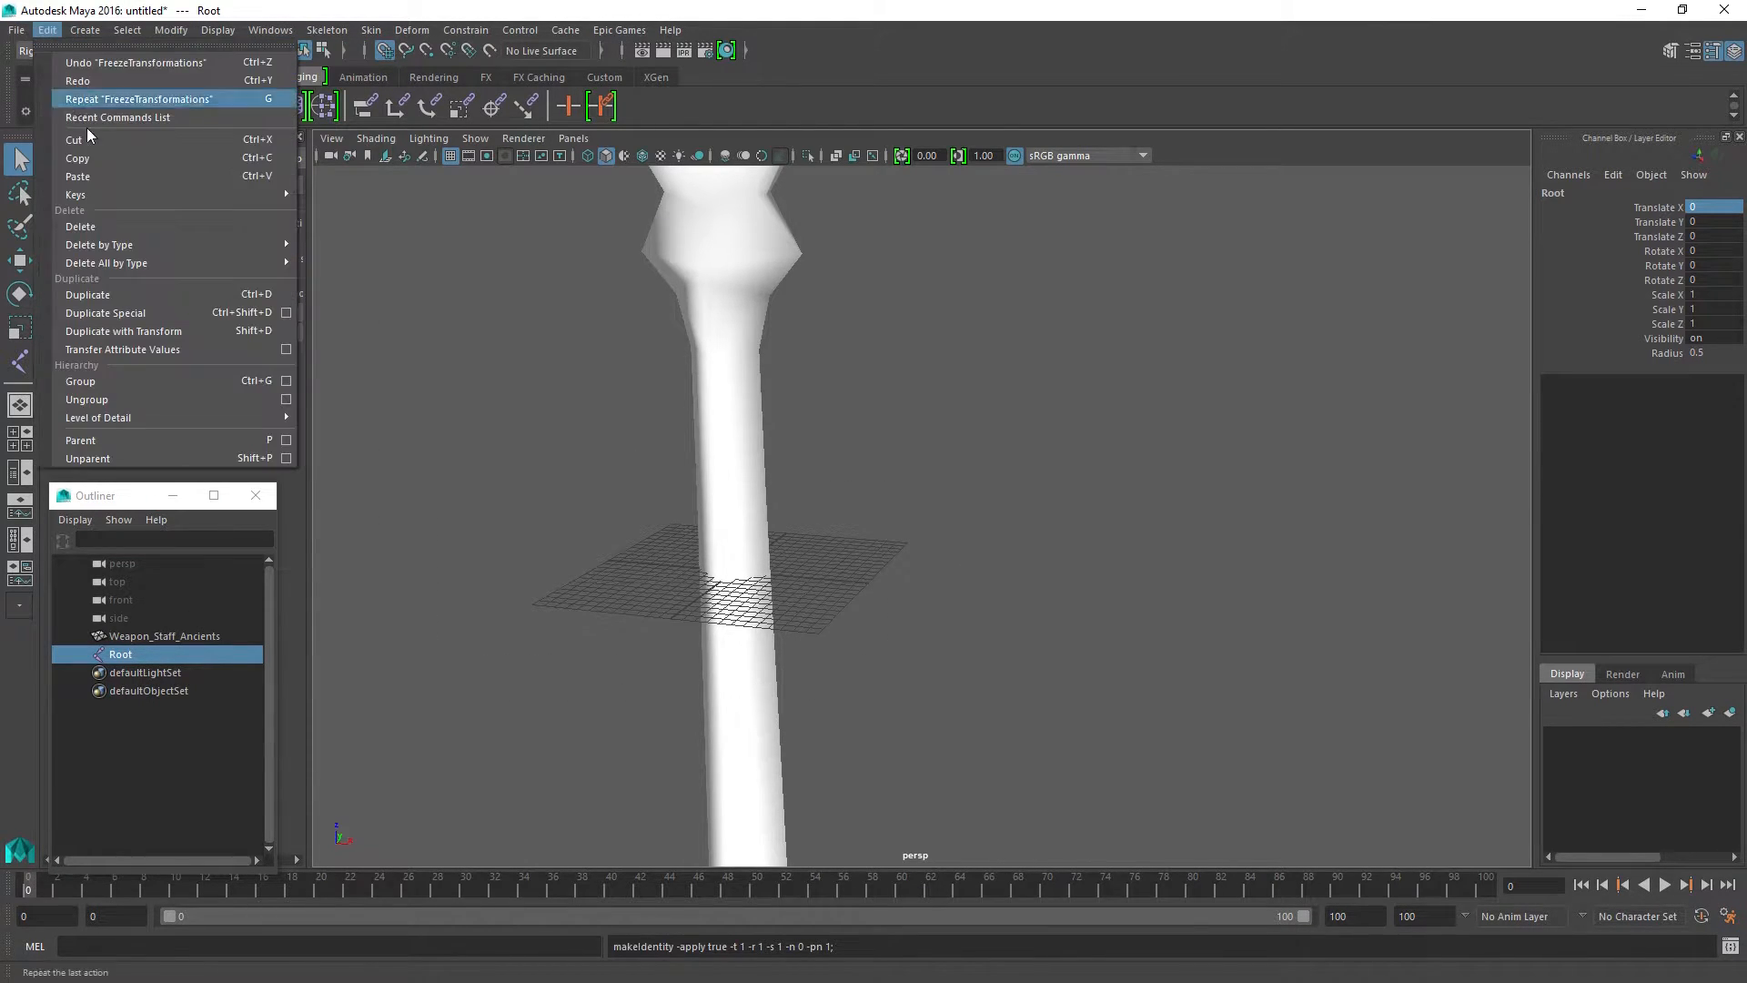
mouse_move(135, 263)
click(342, 278)
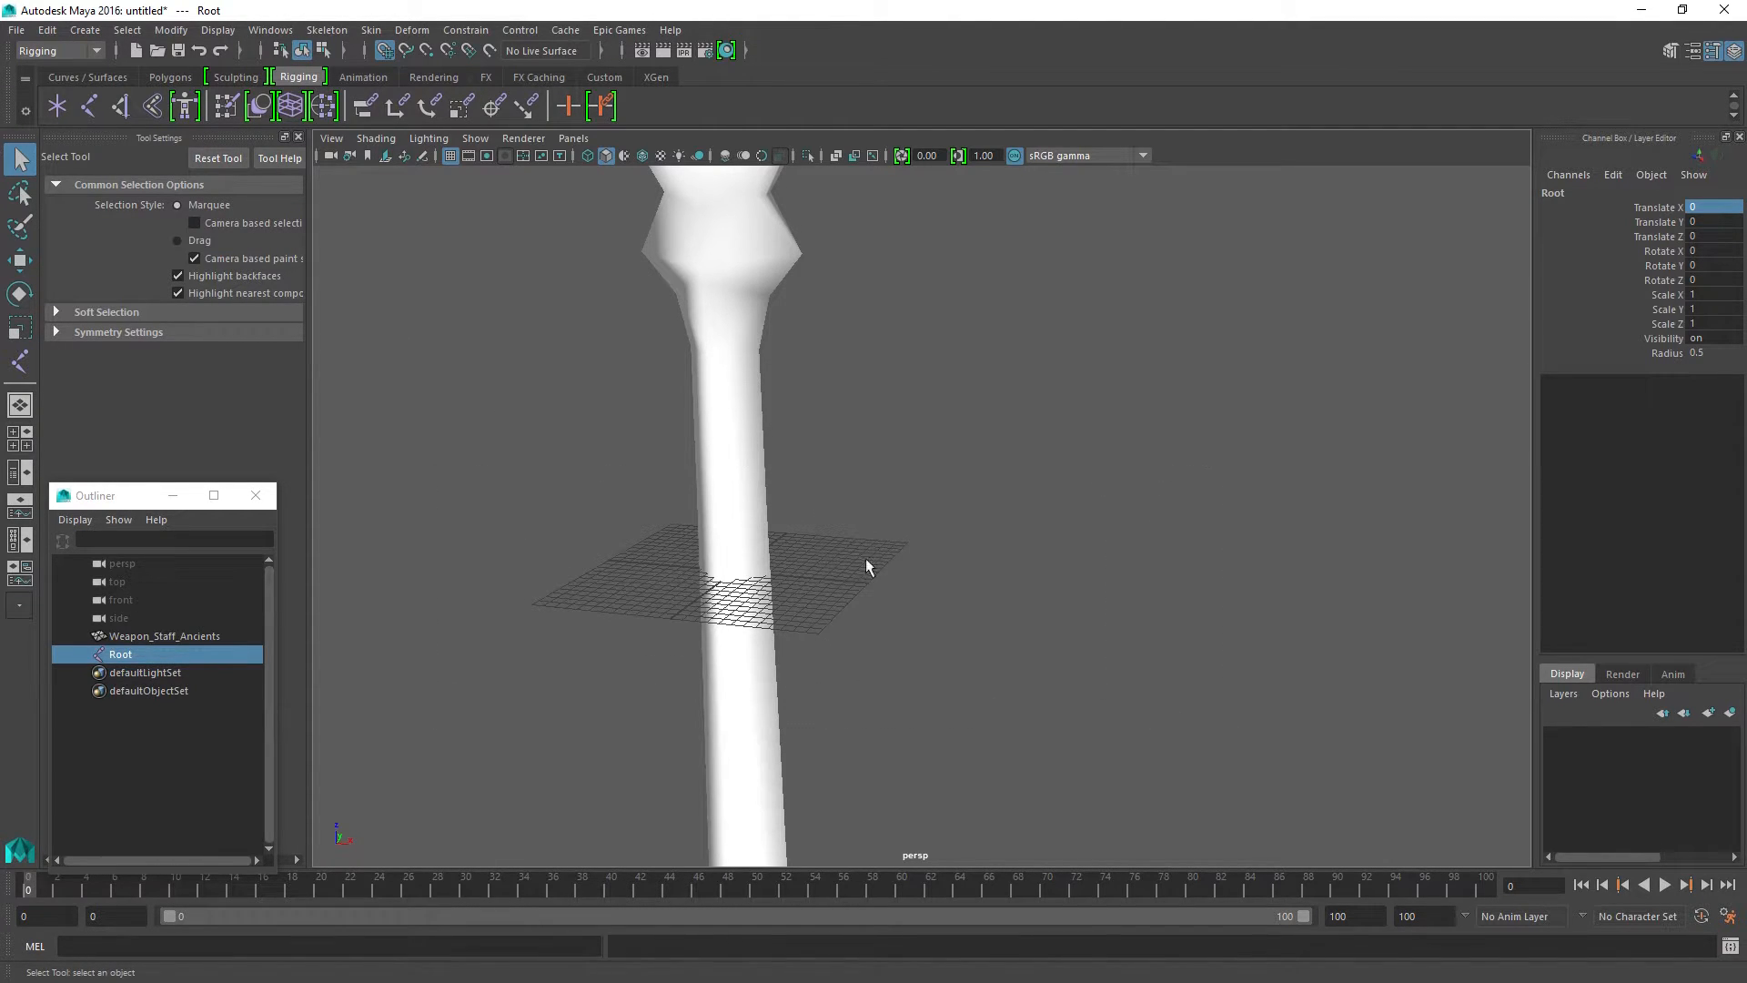
Step: Add Weapon_Staff_Ancients to the selected Root joint and delete all history once more
shift+click(740, 368)
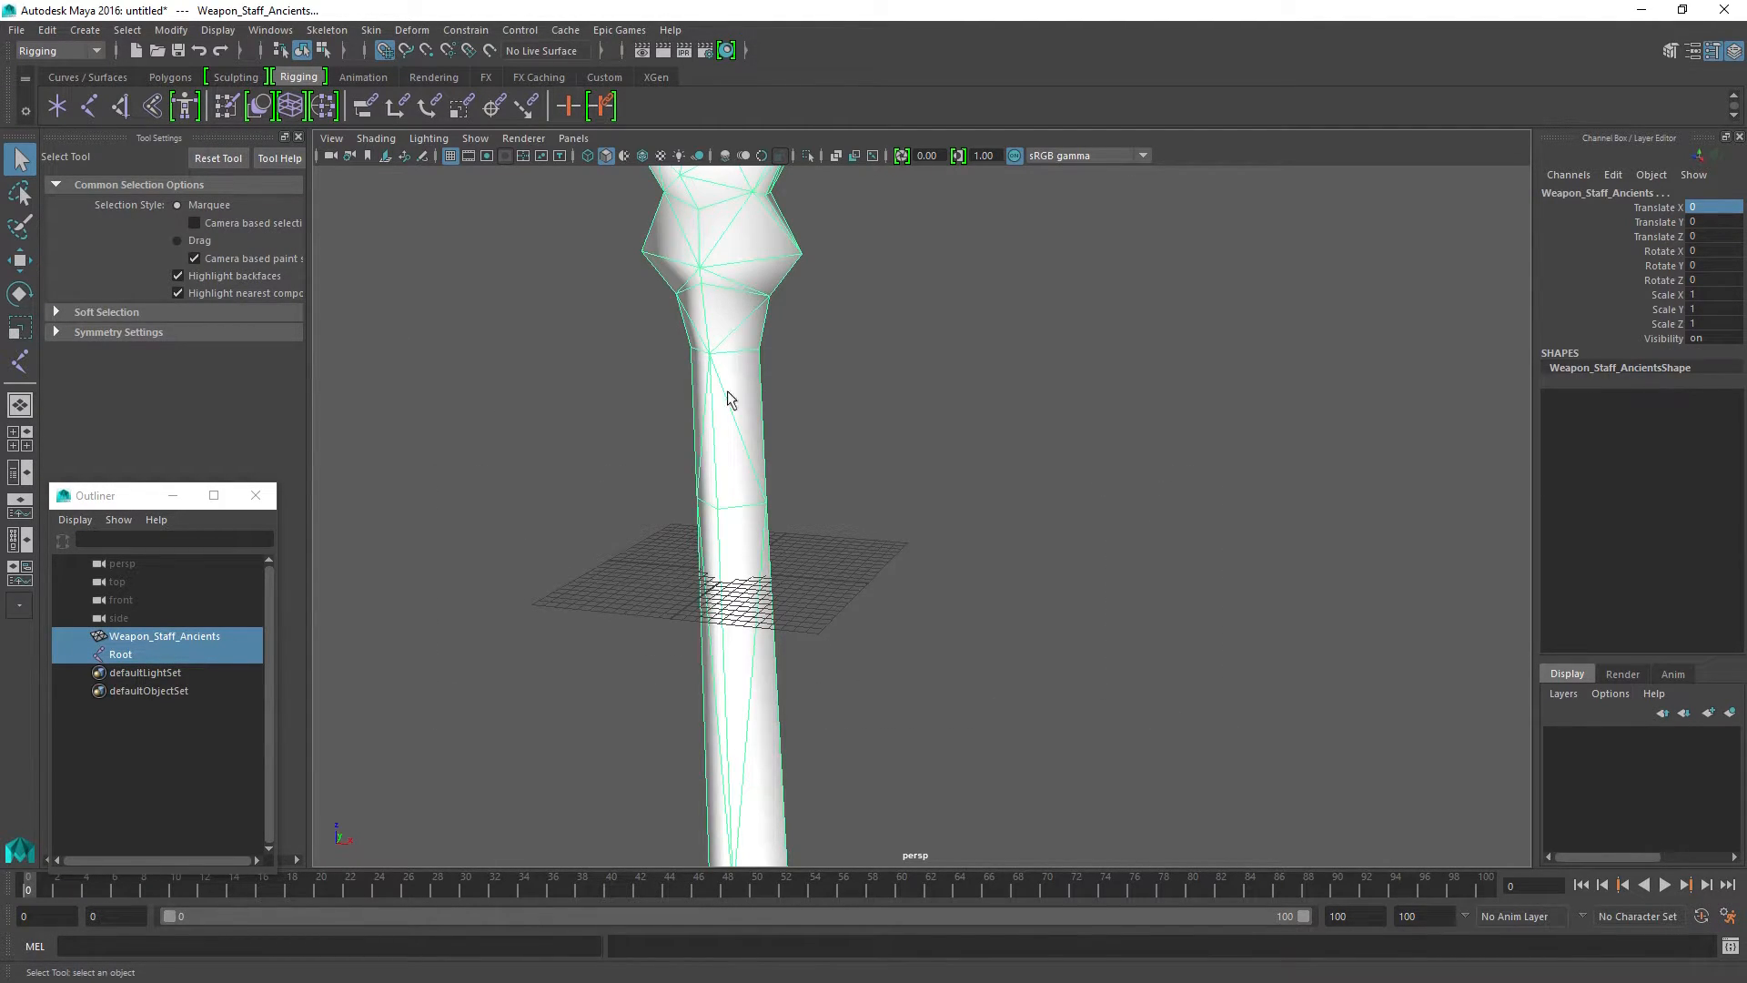
click(46, 29)
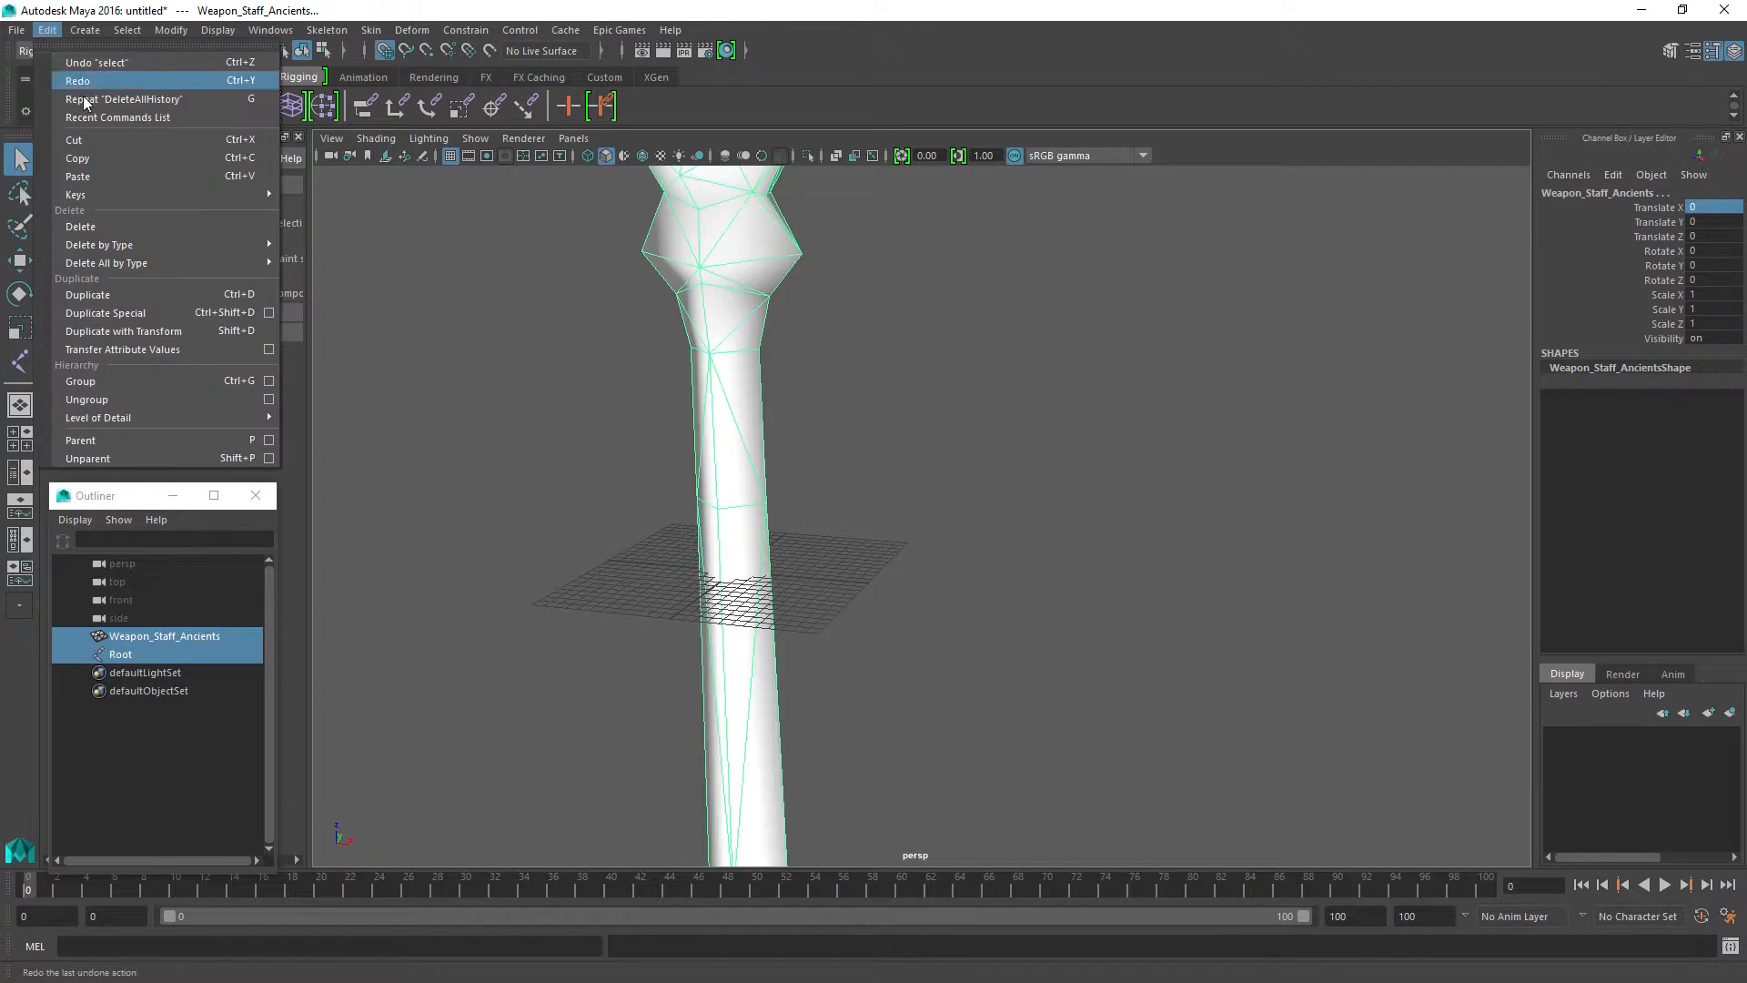
mouse_move(117, 263)
click(315, 279)
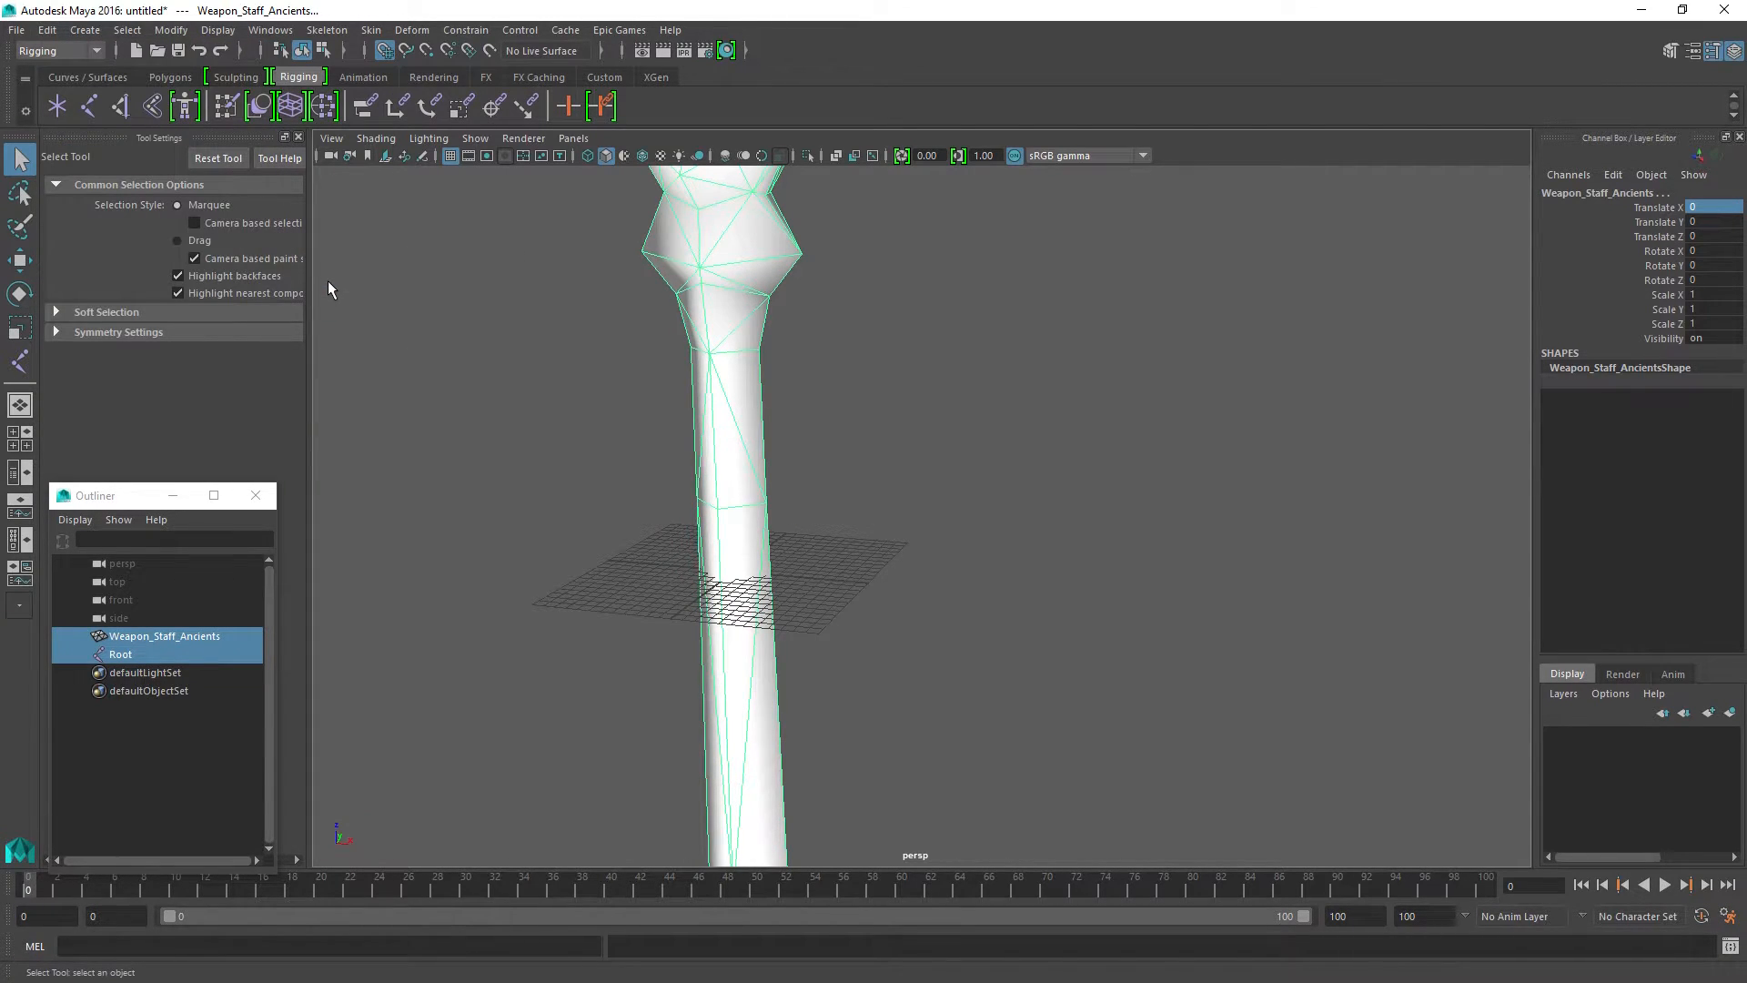
Step: Reselect the Root joint together with the Weapon_Staff_Ancients mesh and bind the staff's skin to the joint
click(370, 29)
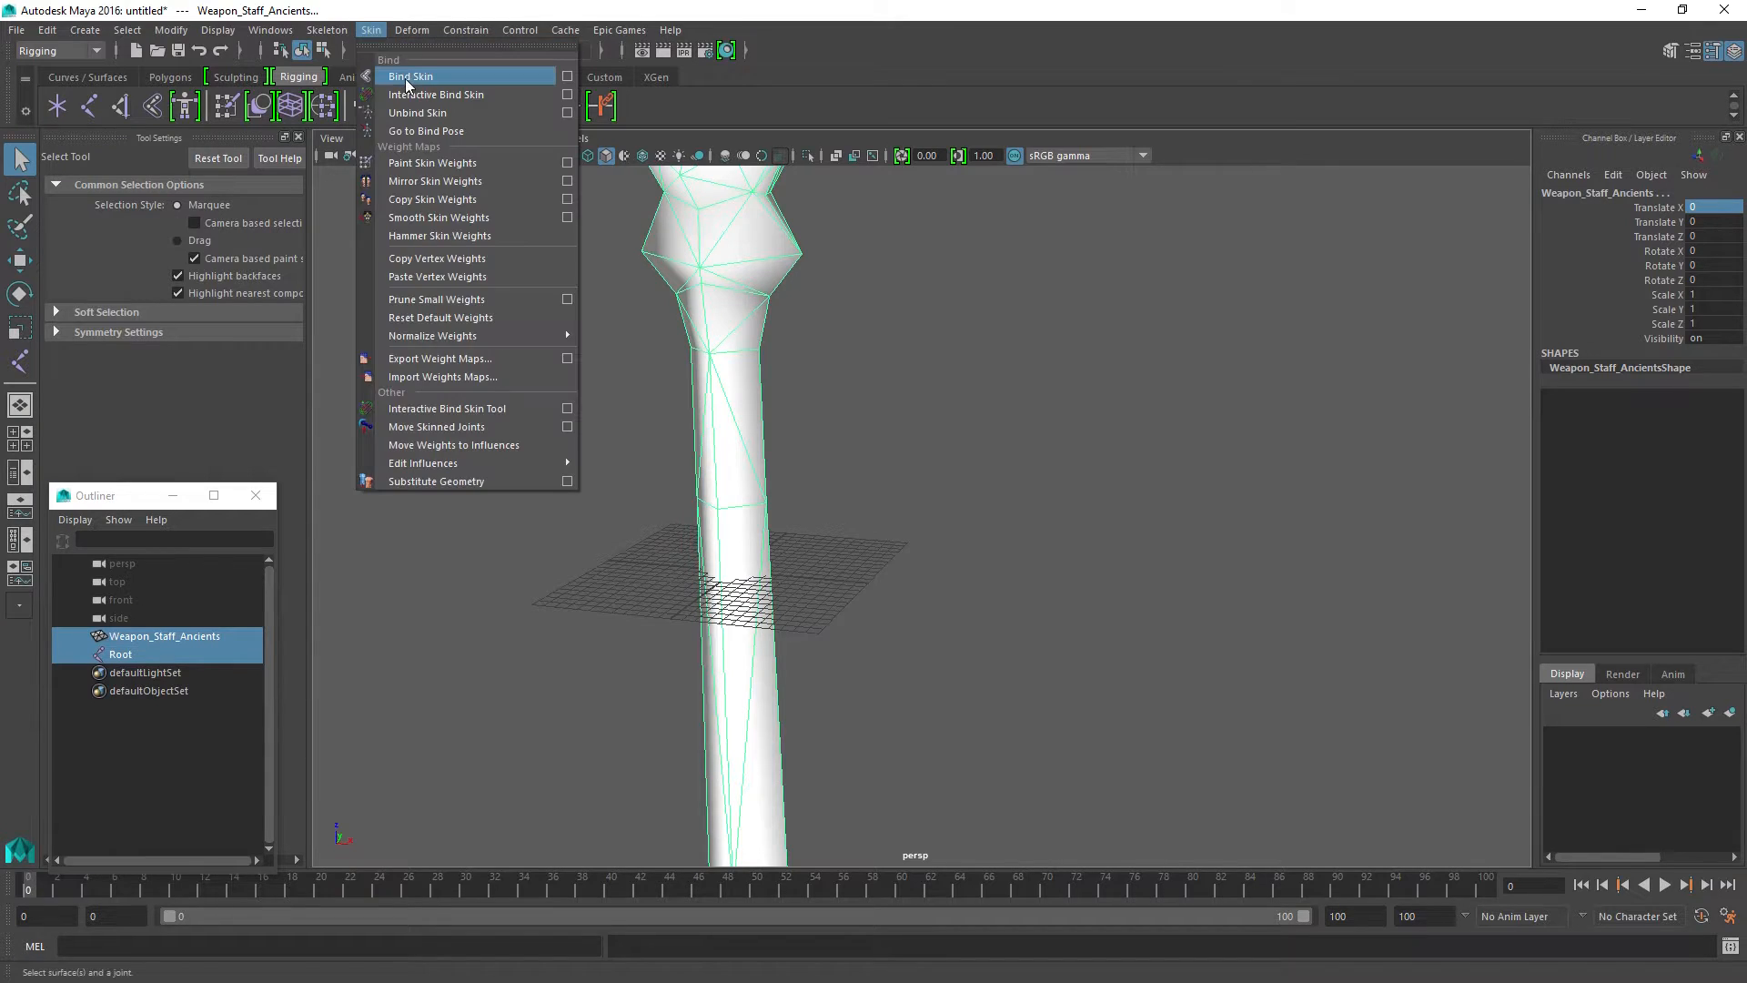
click(158, 750)
click(120, 655)
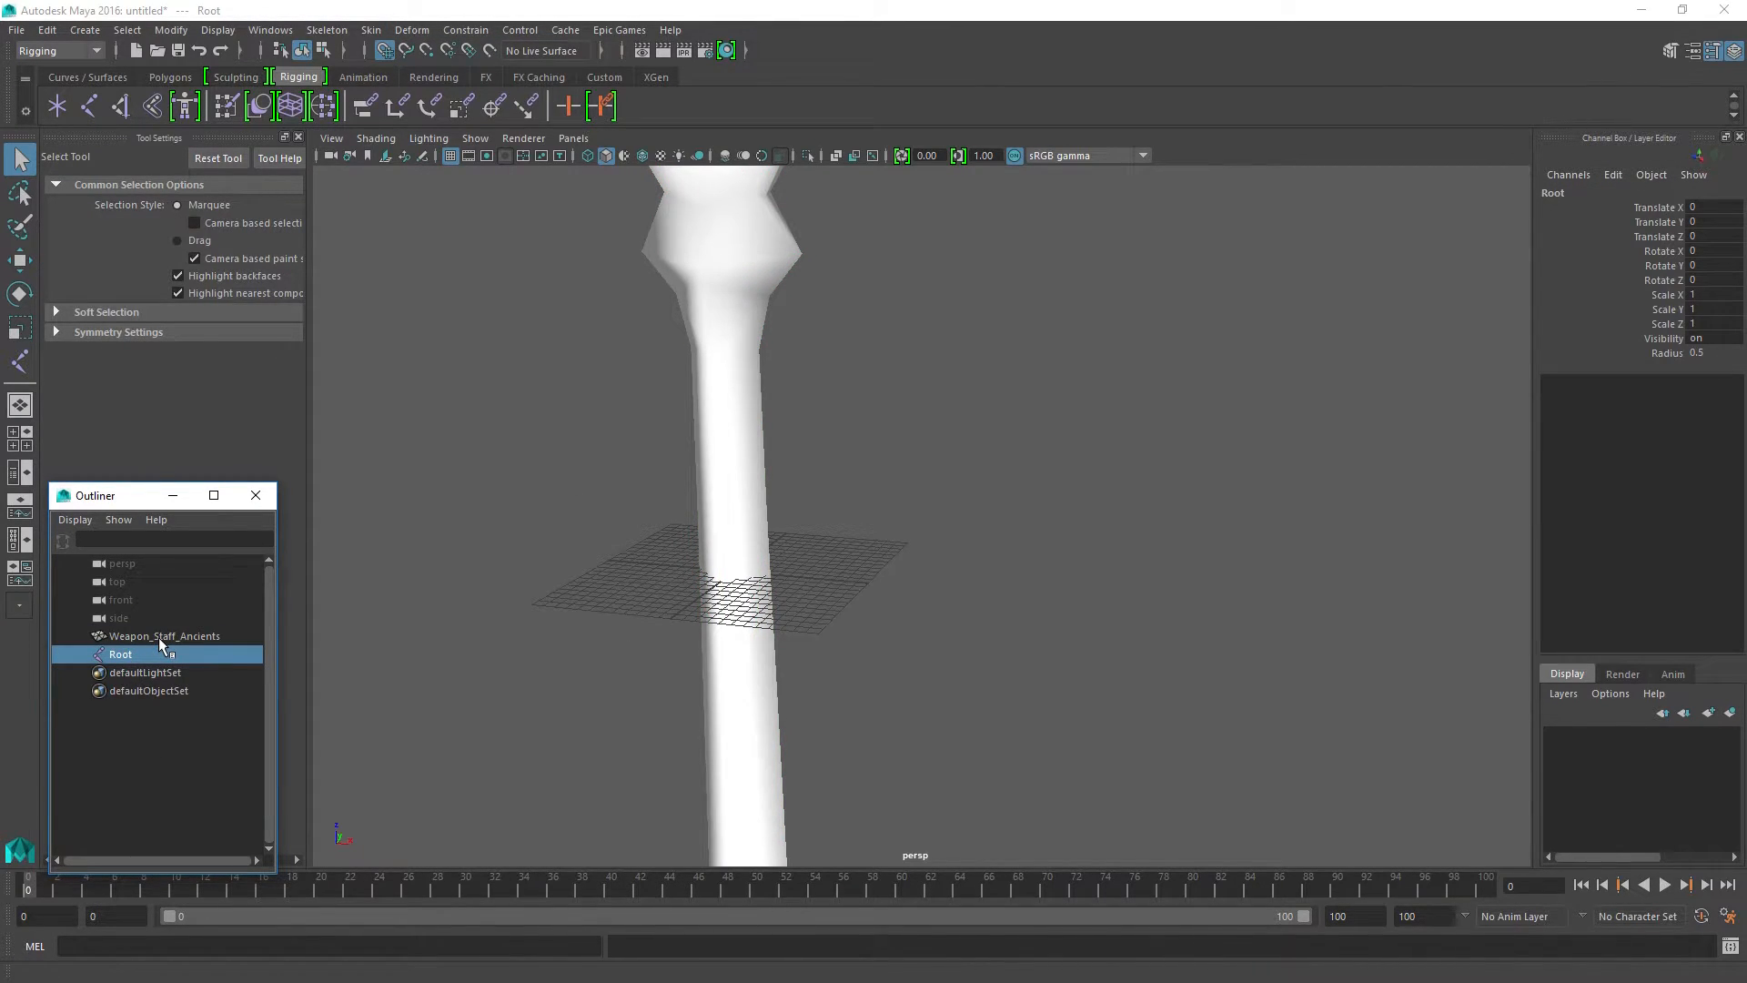
click(160, 637)
click(472, 494)
drag(472, 494, 1119, 762)
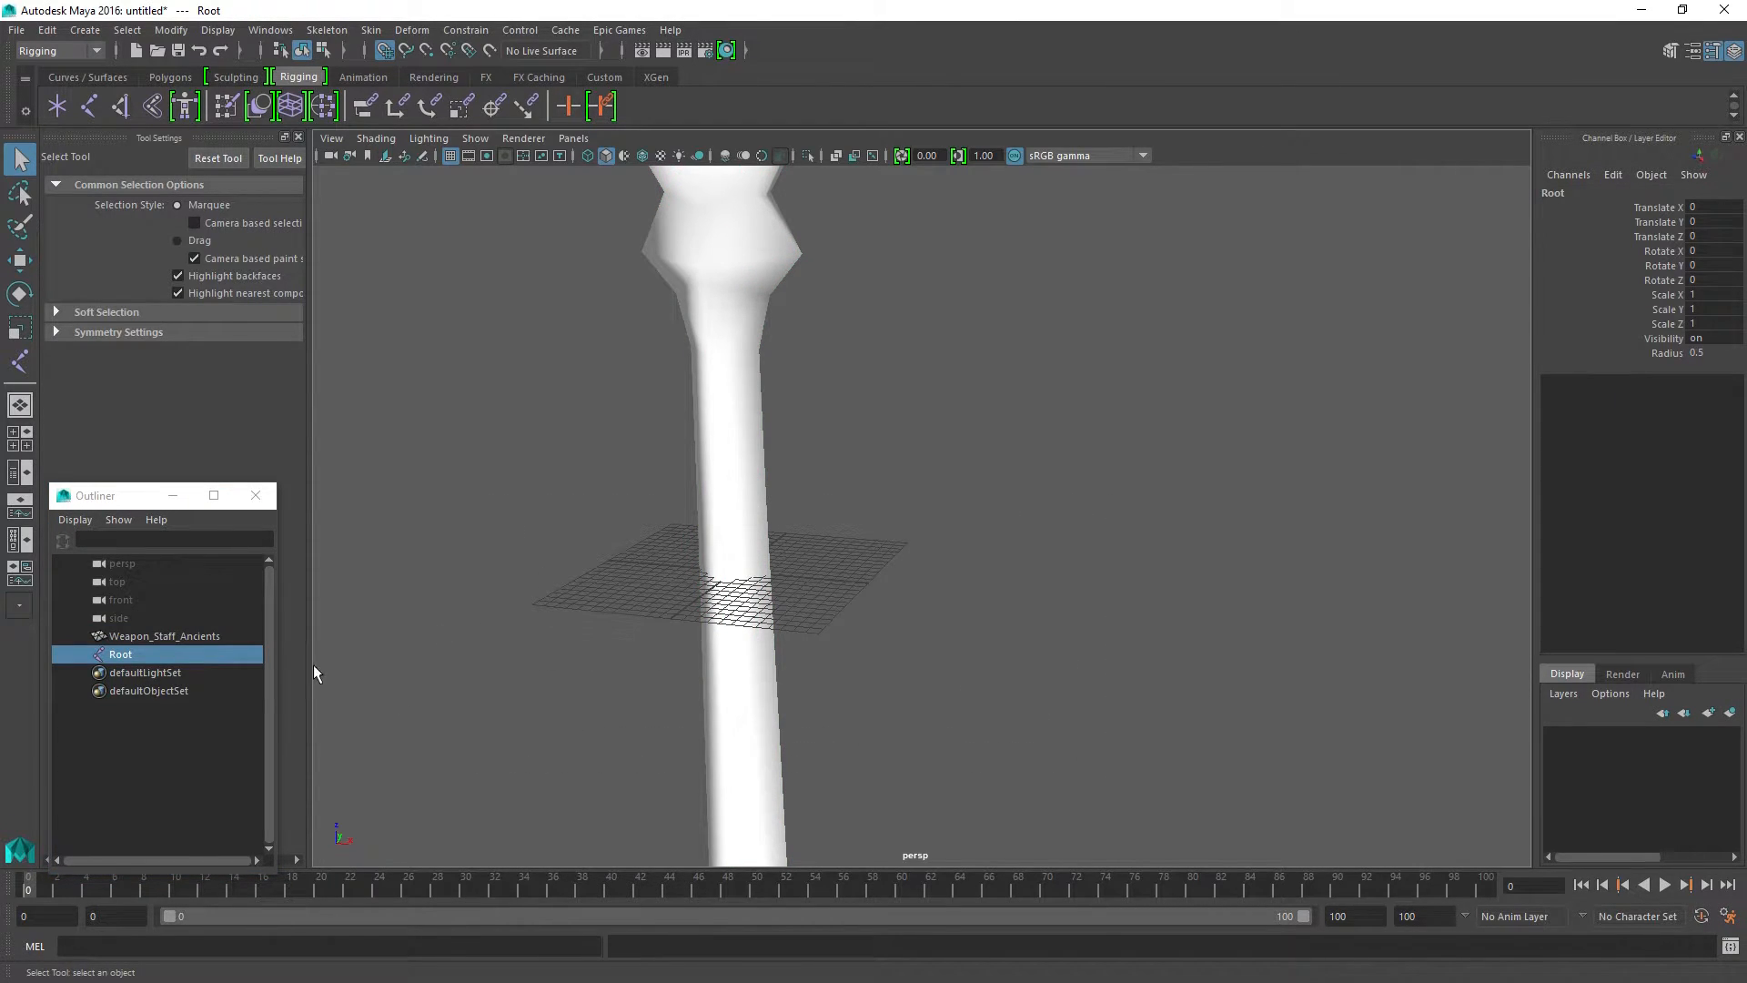
shift+click(728, 437)
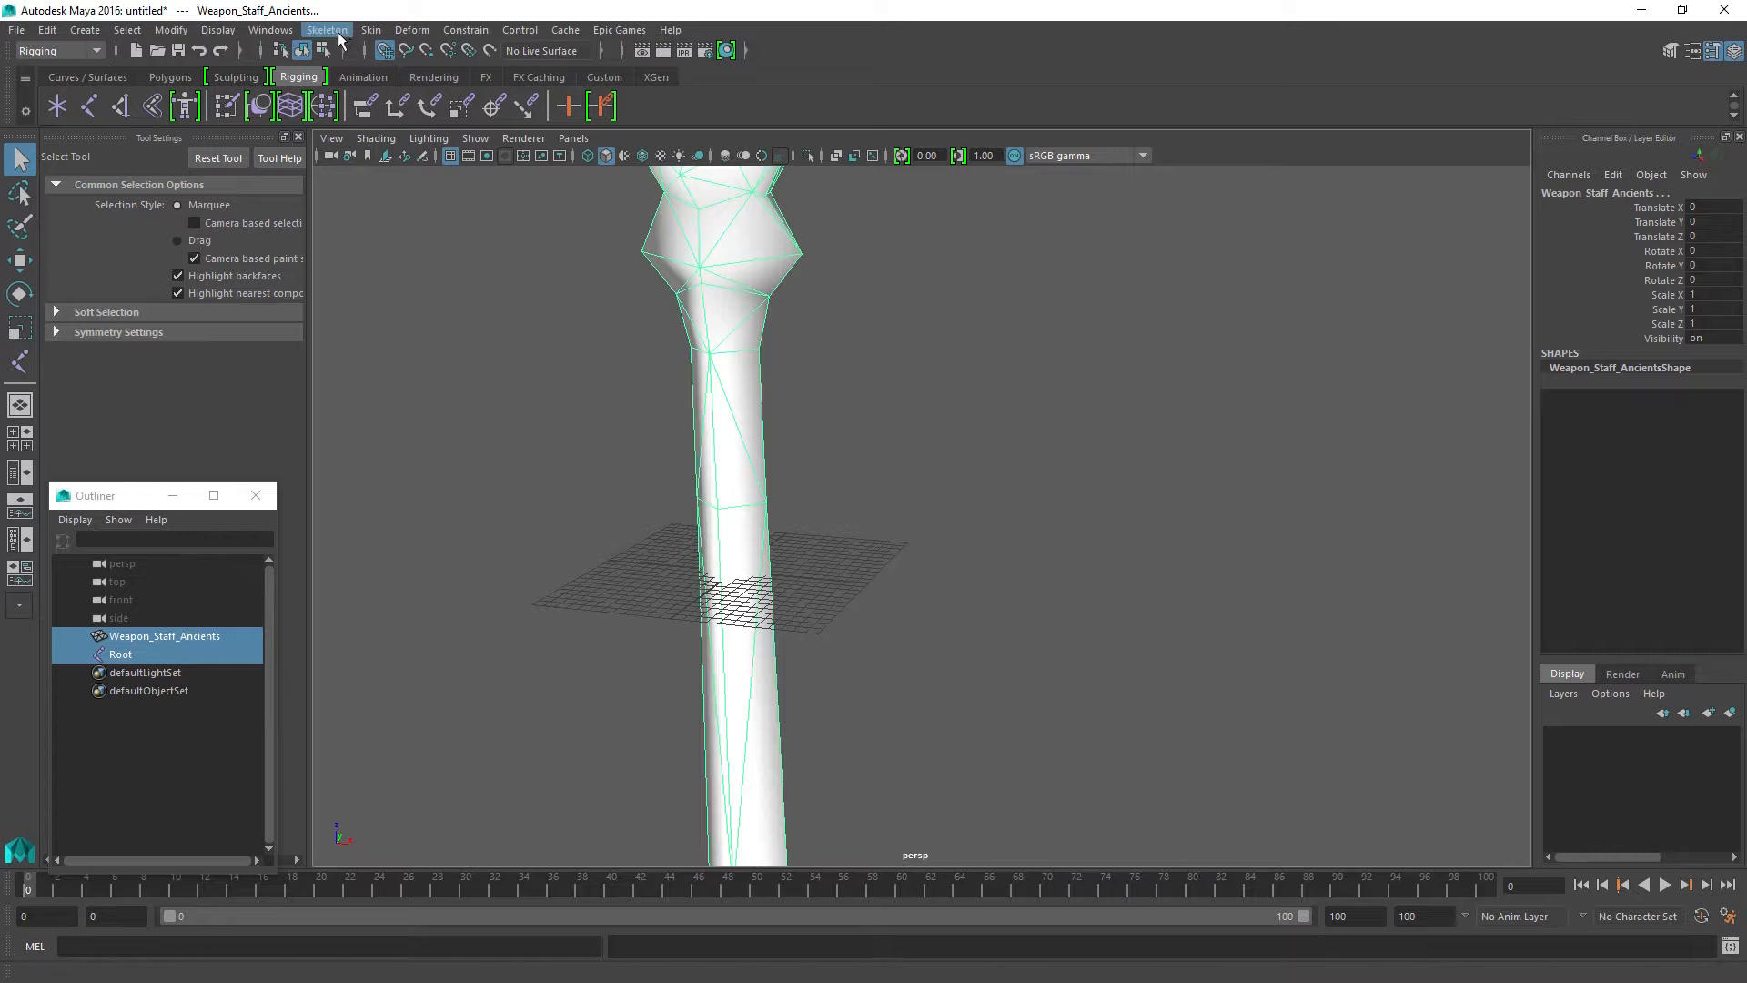
click(370, 30)
click(411, 77)
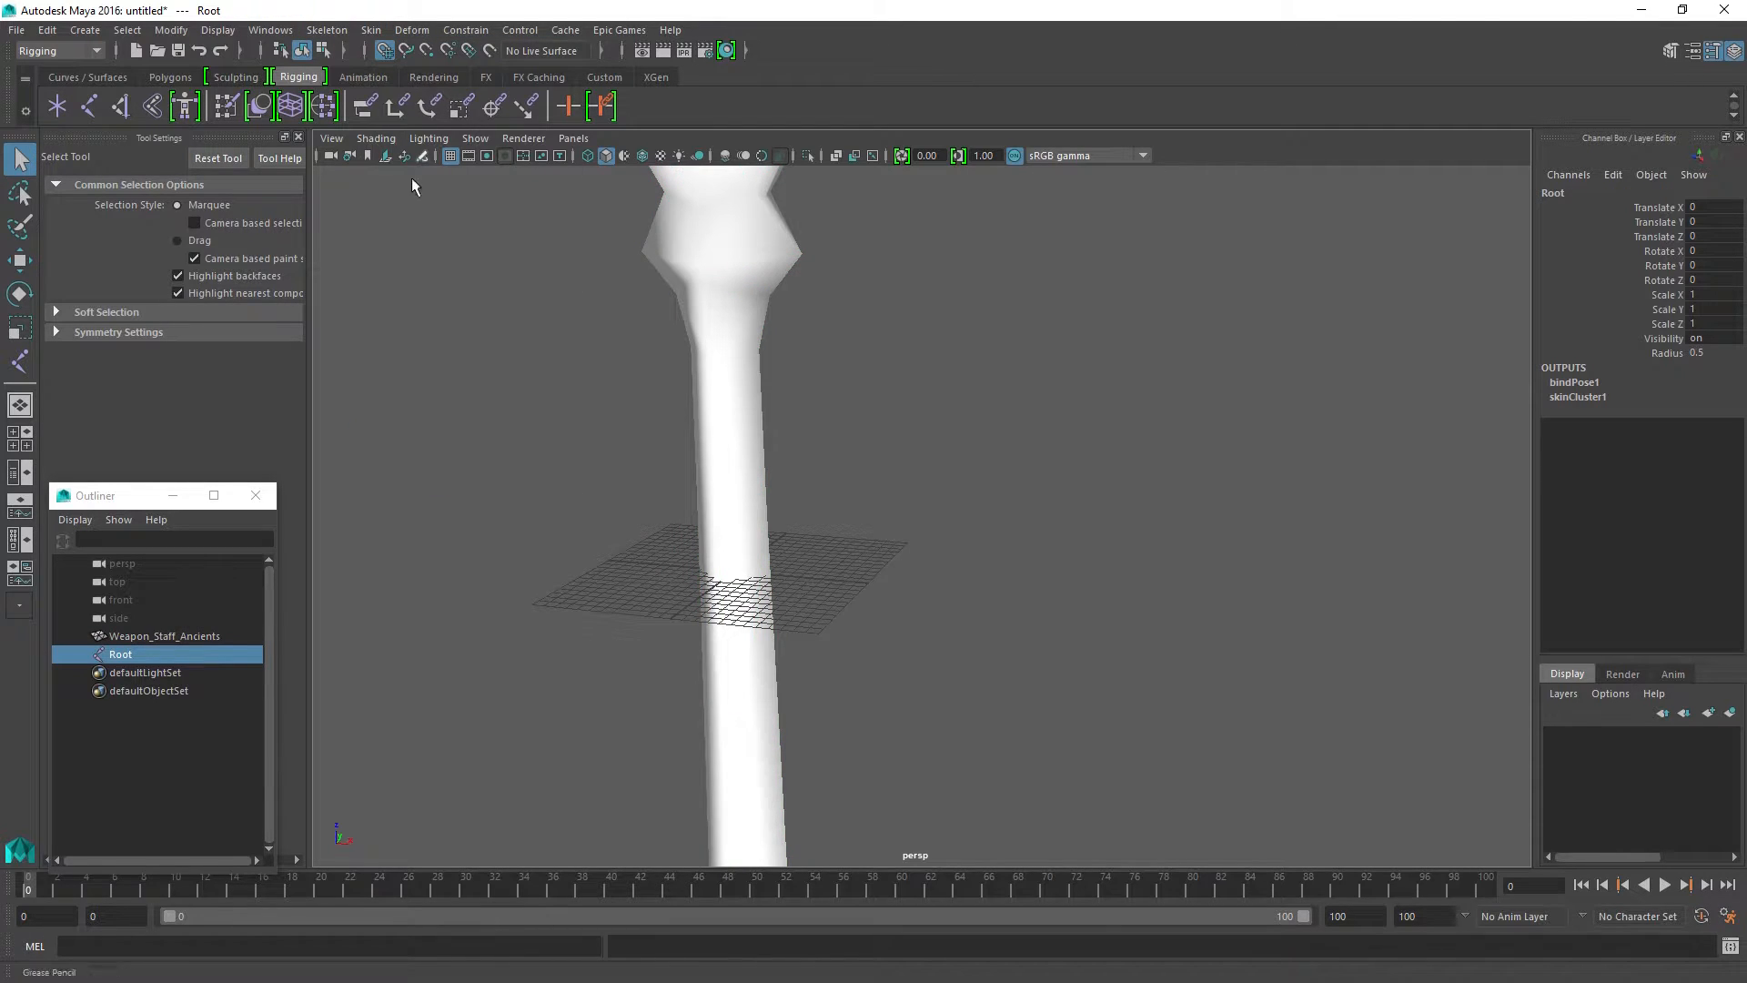
Step: Select both Root and the skinned Weapon_Staff_Ancients and delete all non-deformer history
click(723, 482)
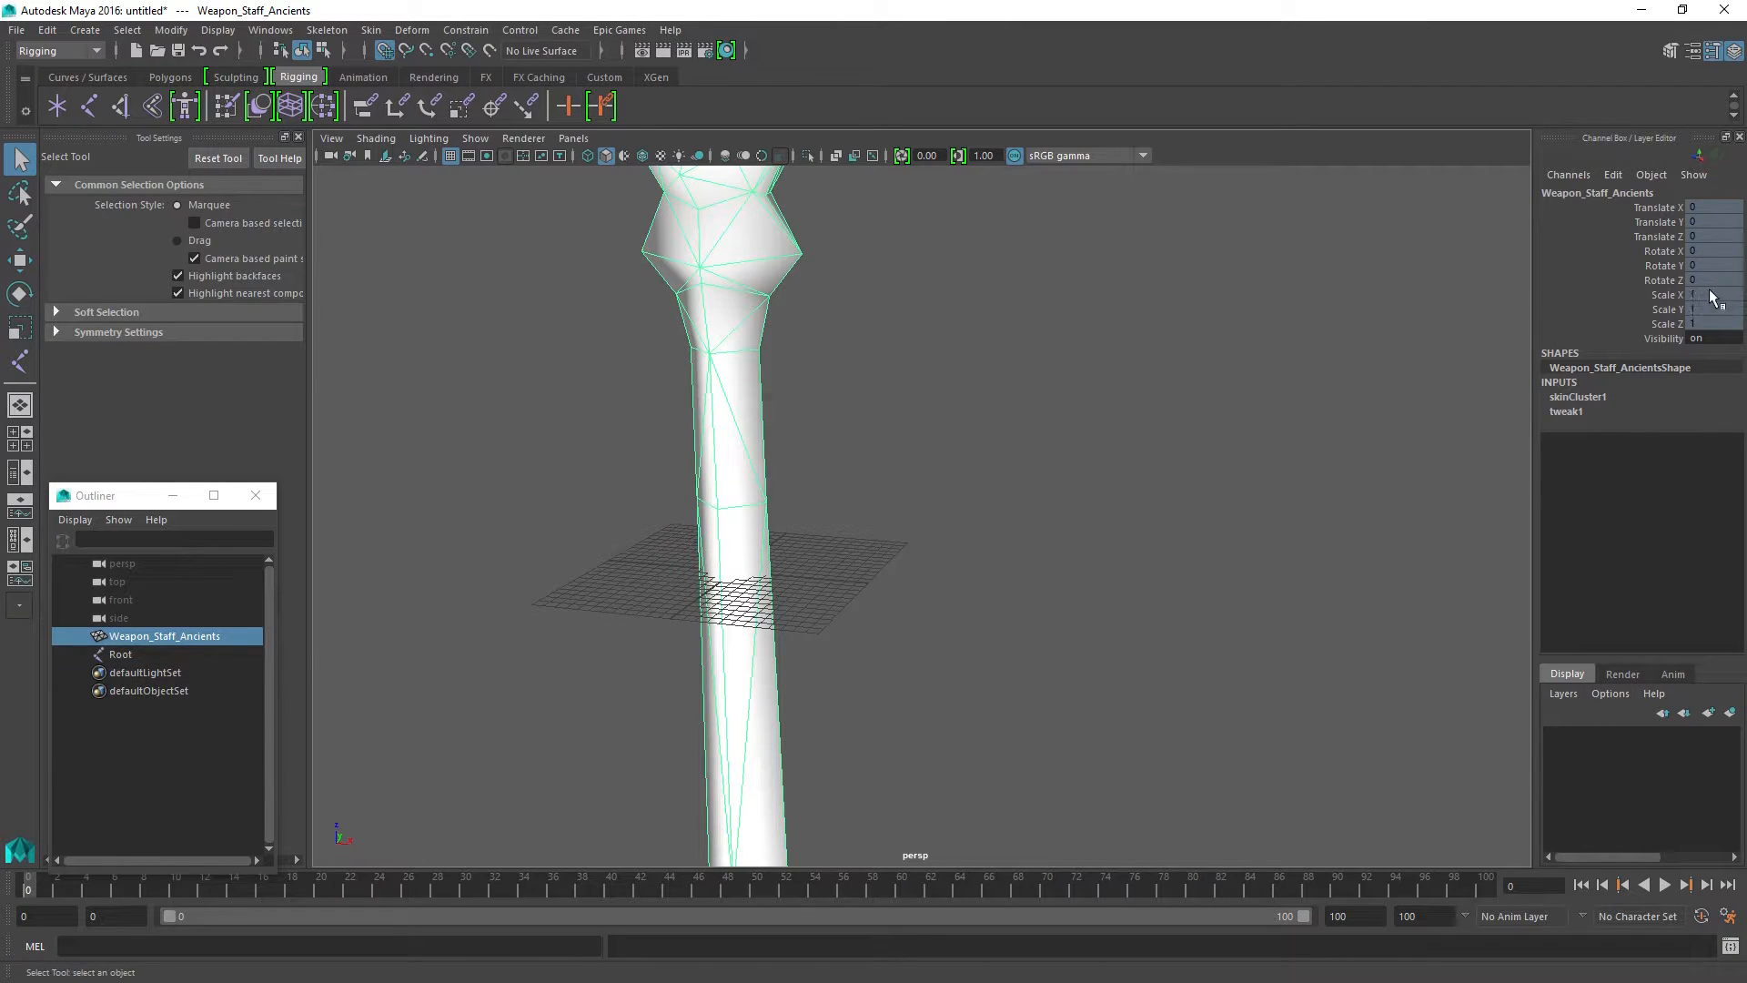
alt+drag(1212, 514, 967, 560)
key(w)
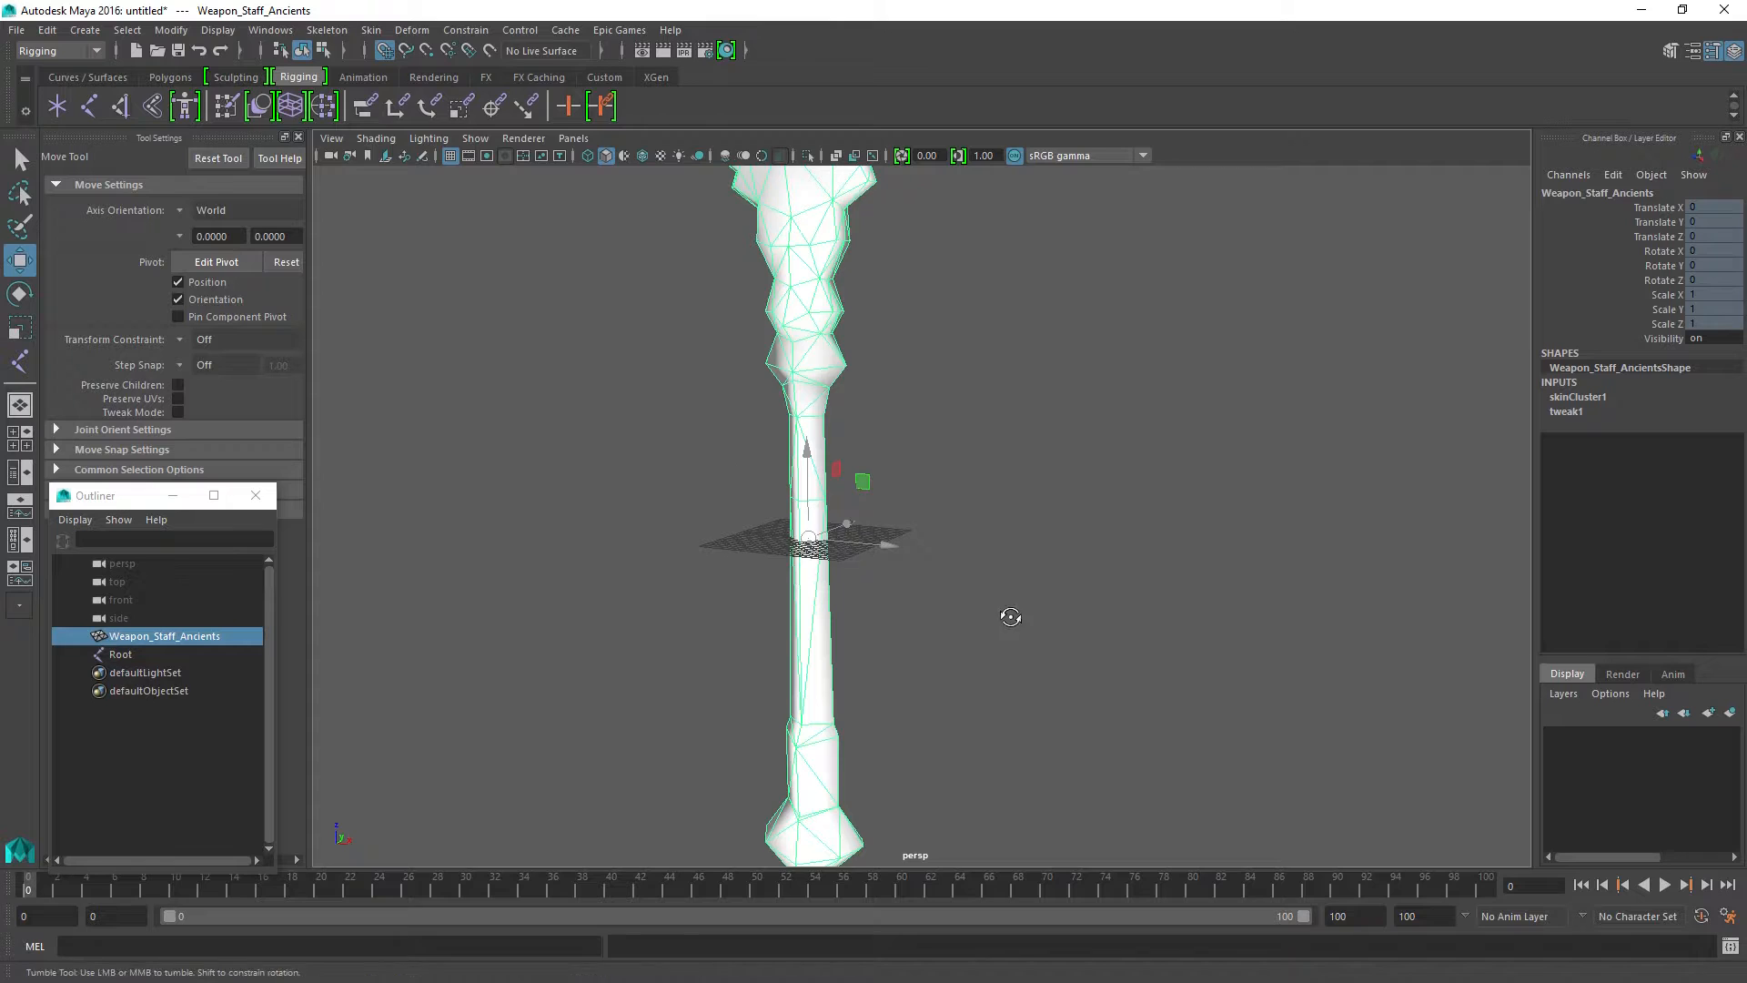
click(150, 651)
ctrl+click(150, 636)
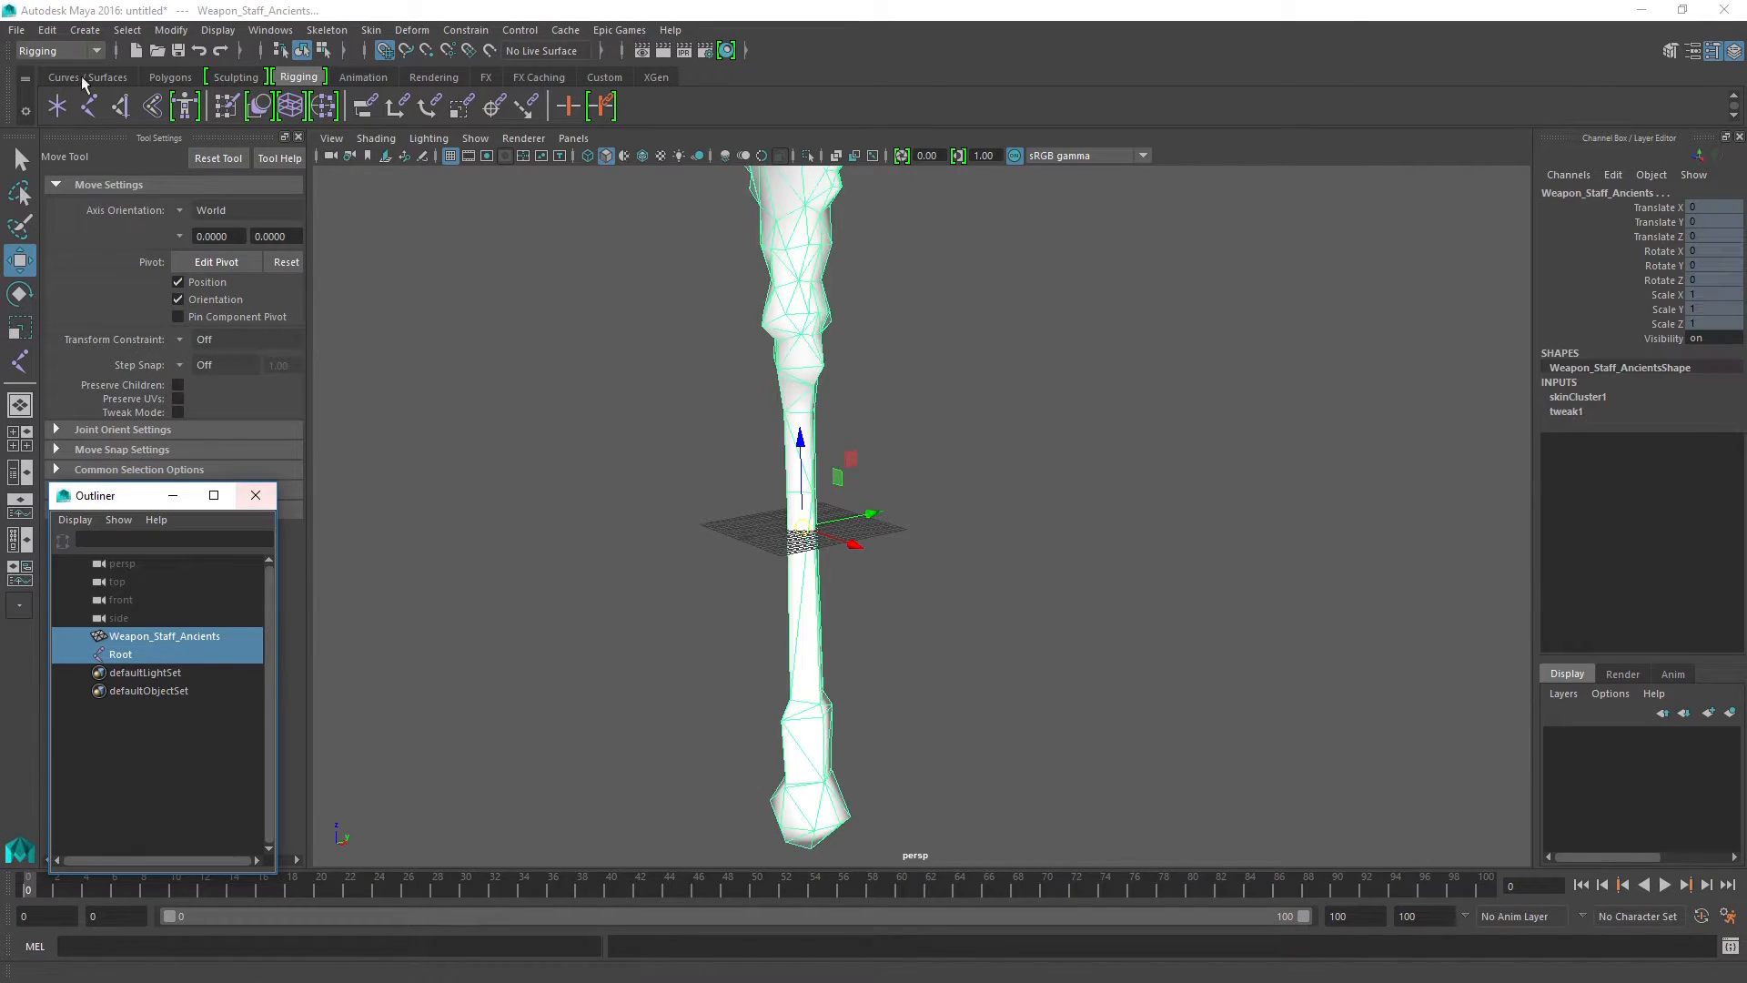
click(46, 30)
mouse_move(234, 264)
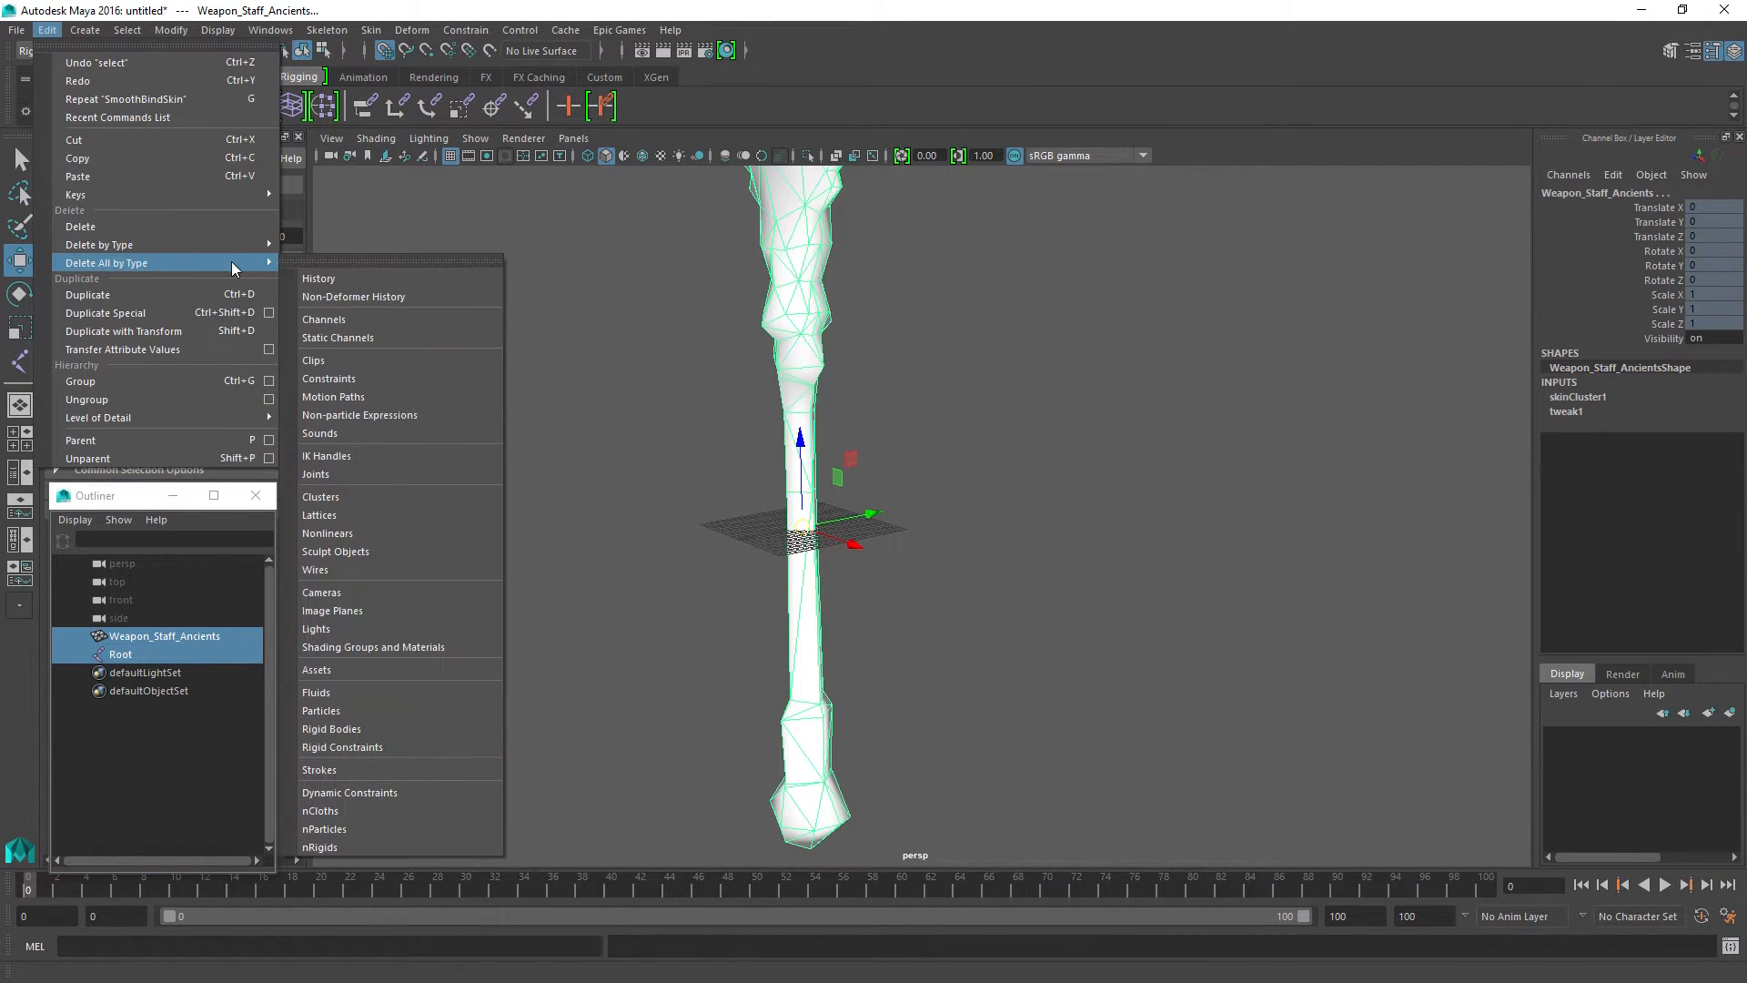
click(363, 297)
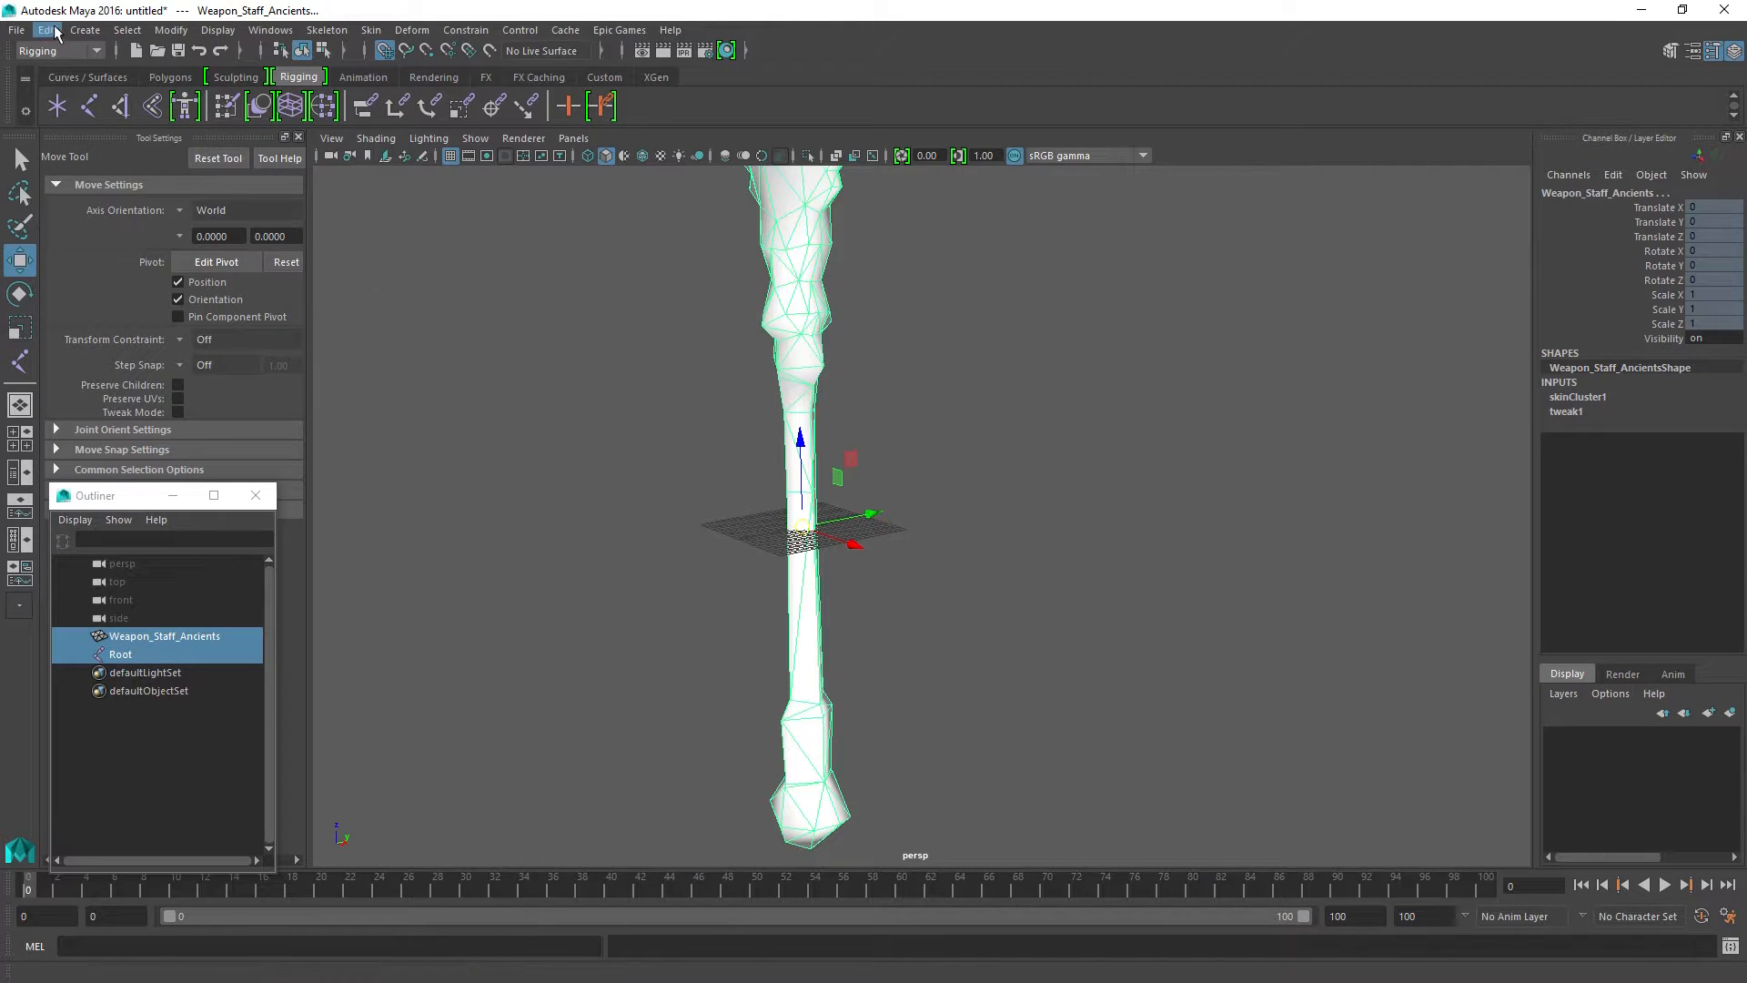
Step: Check the FBX options and export the selected staff and joint to D:\Assets, overwriting SK_Weapon_Staff_Ancients.FBX
click(17, 30)
click(100, 304)
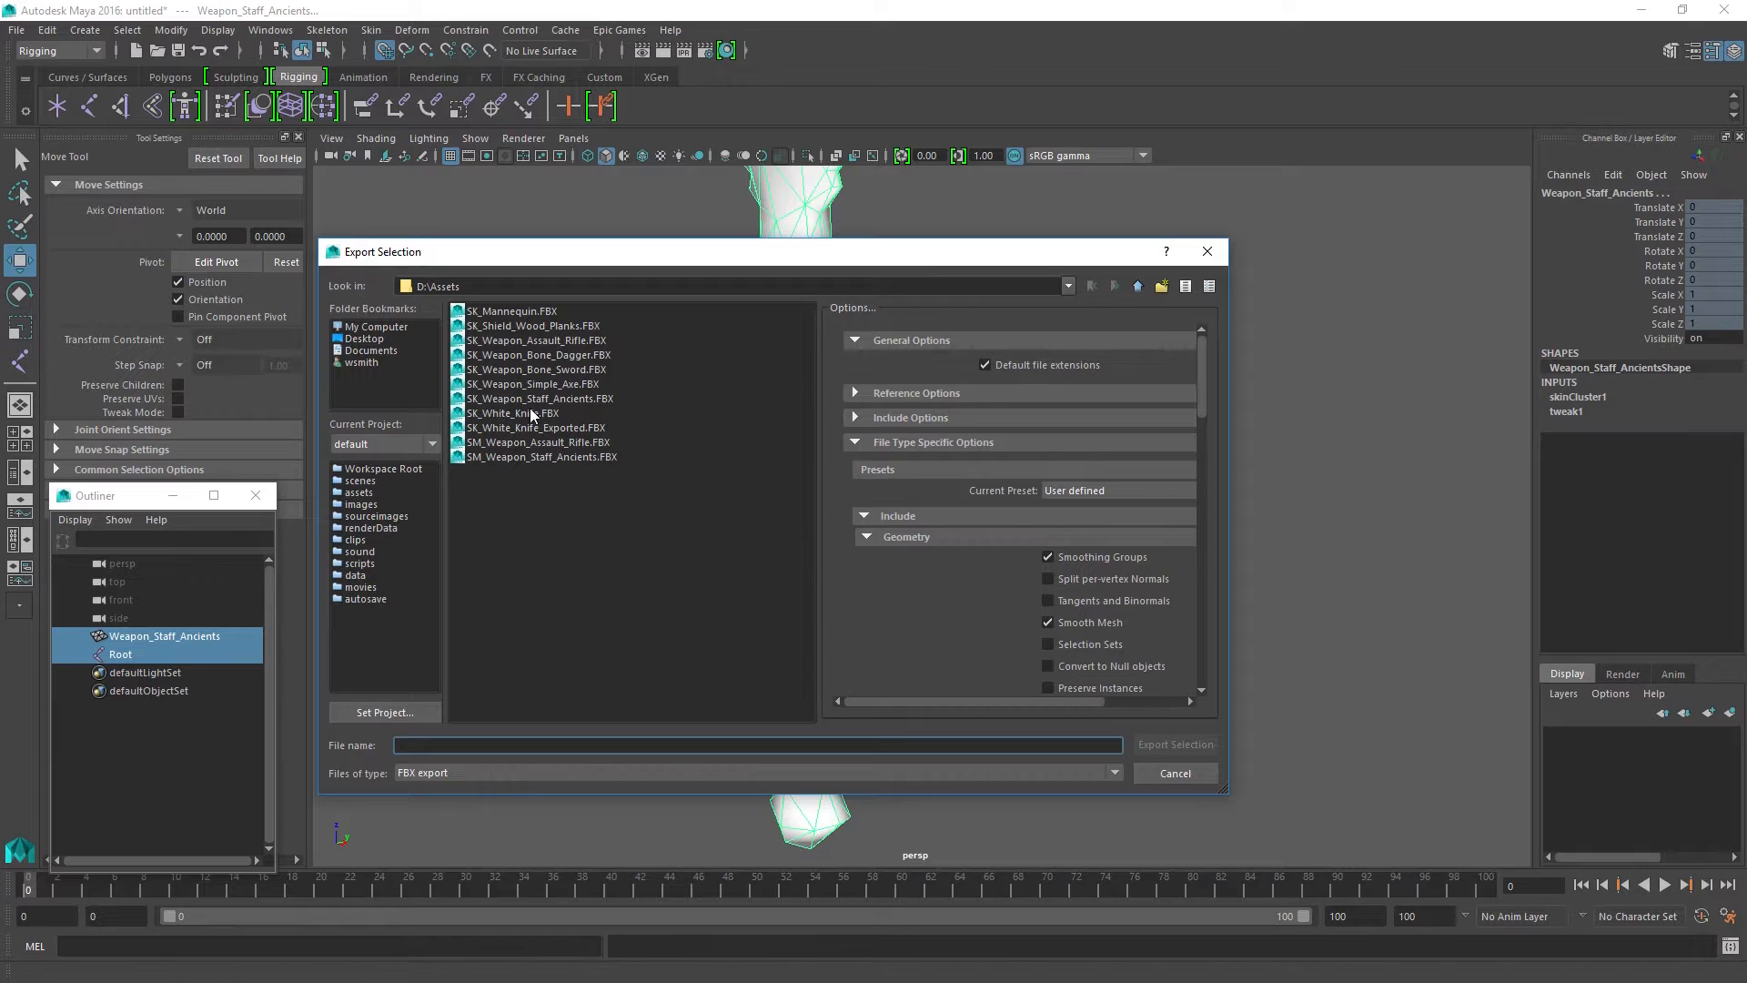
click(539, 399)
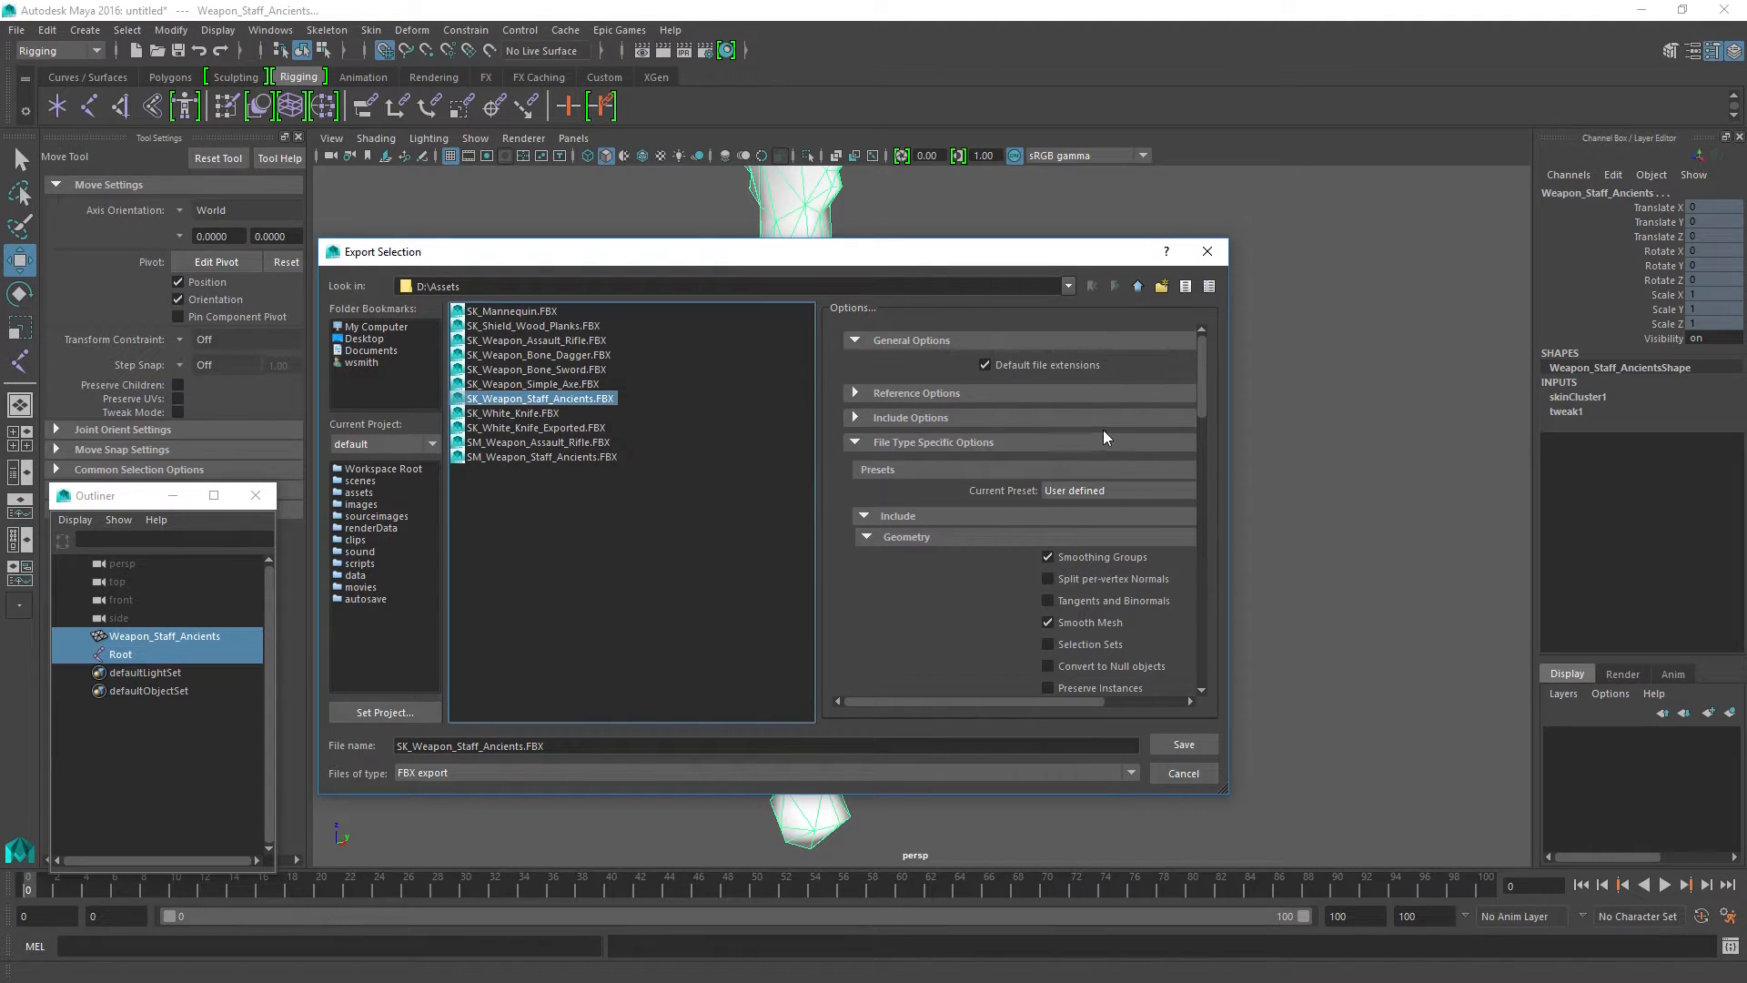
drag(1197, 403, 1207, 428)
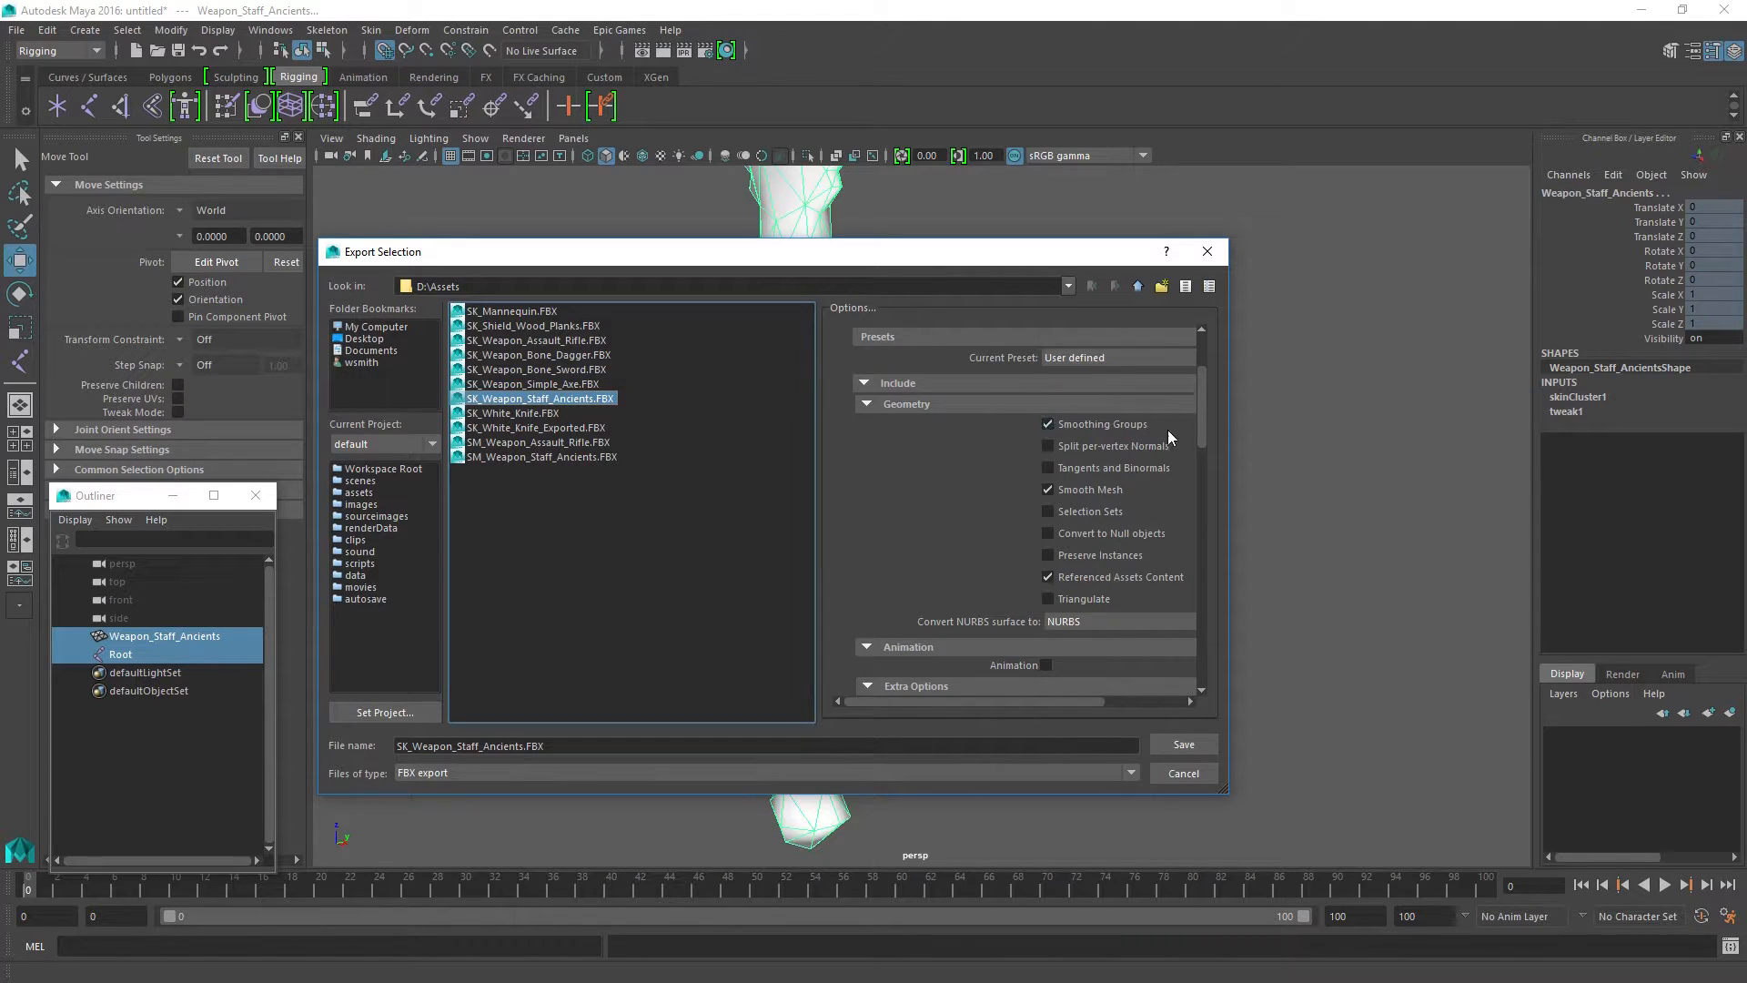
drag(1209, 426, 1210, 478)
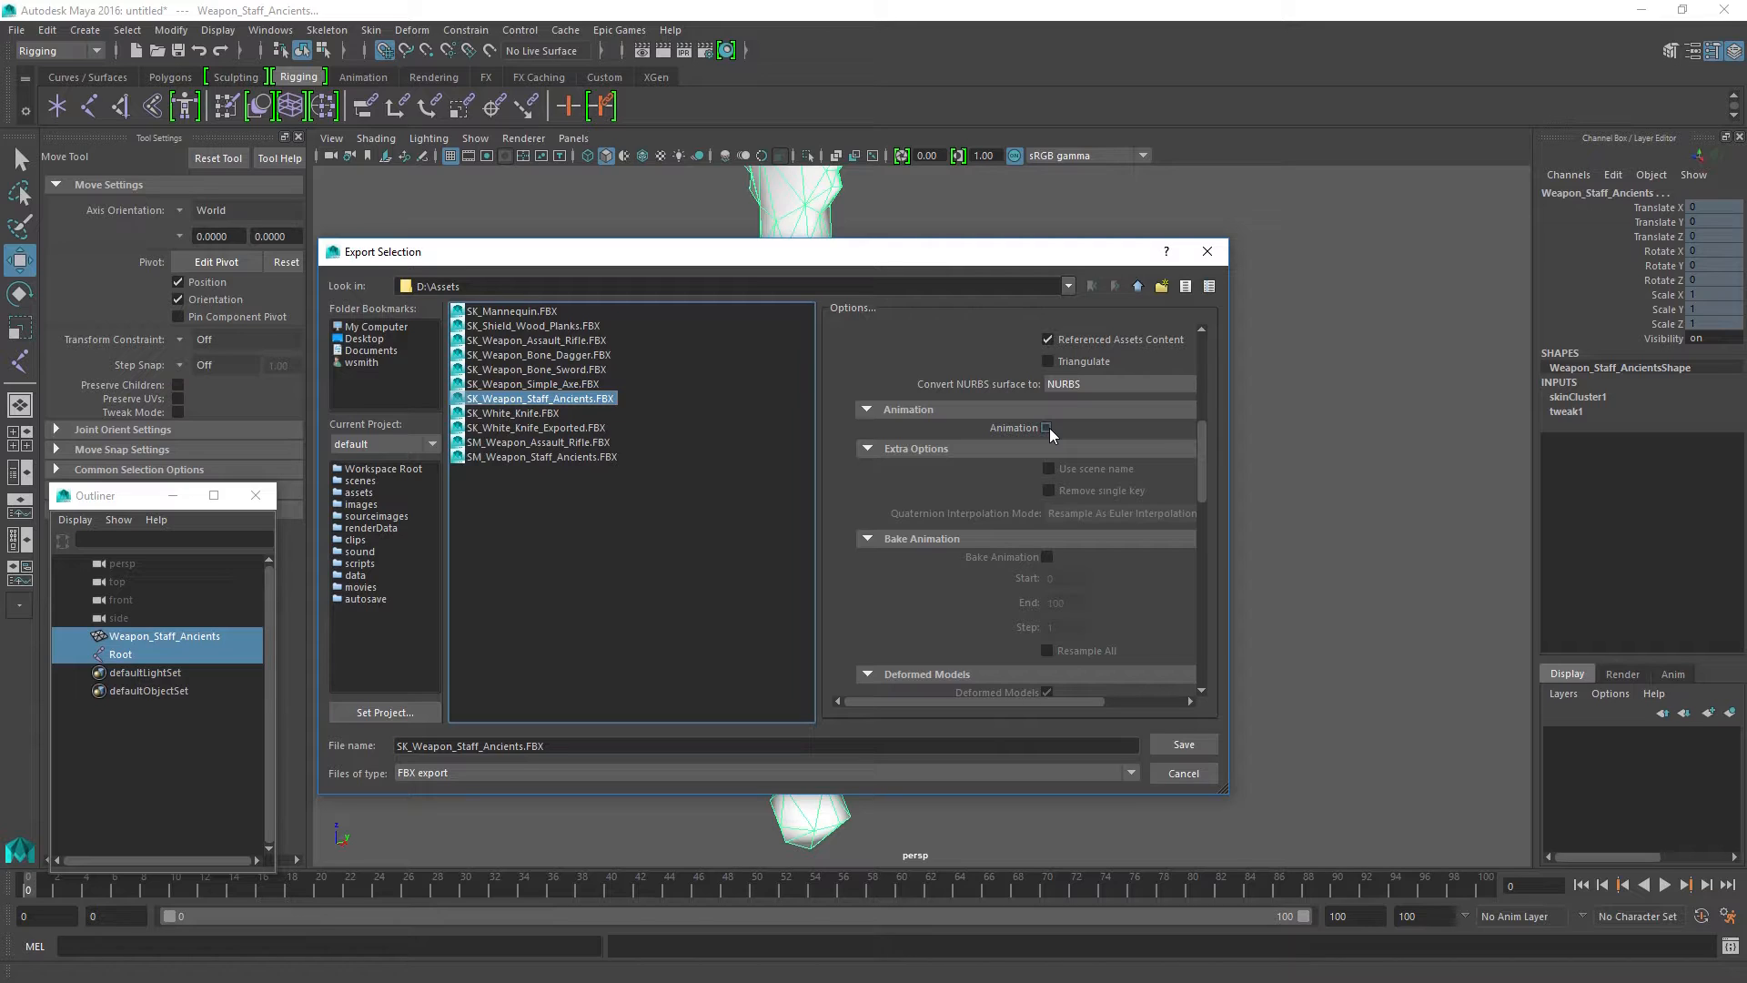
drag(1204, 442, 1237, 568)
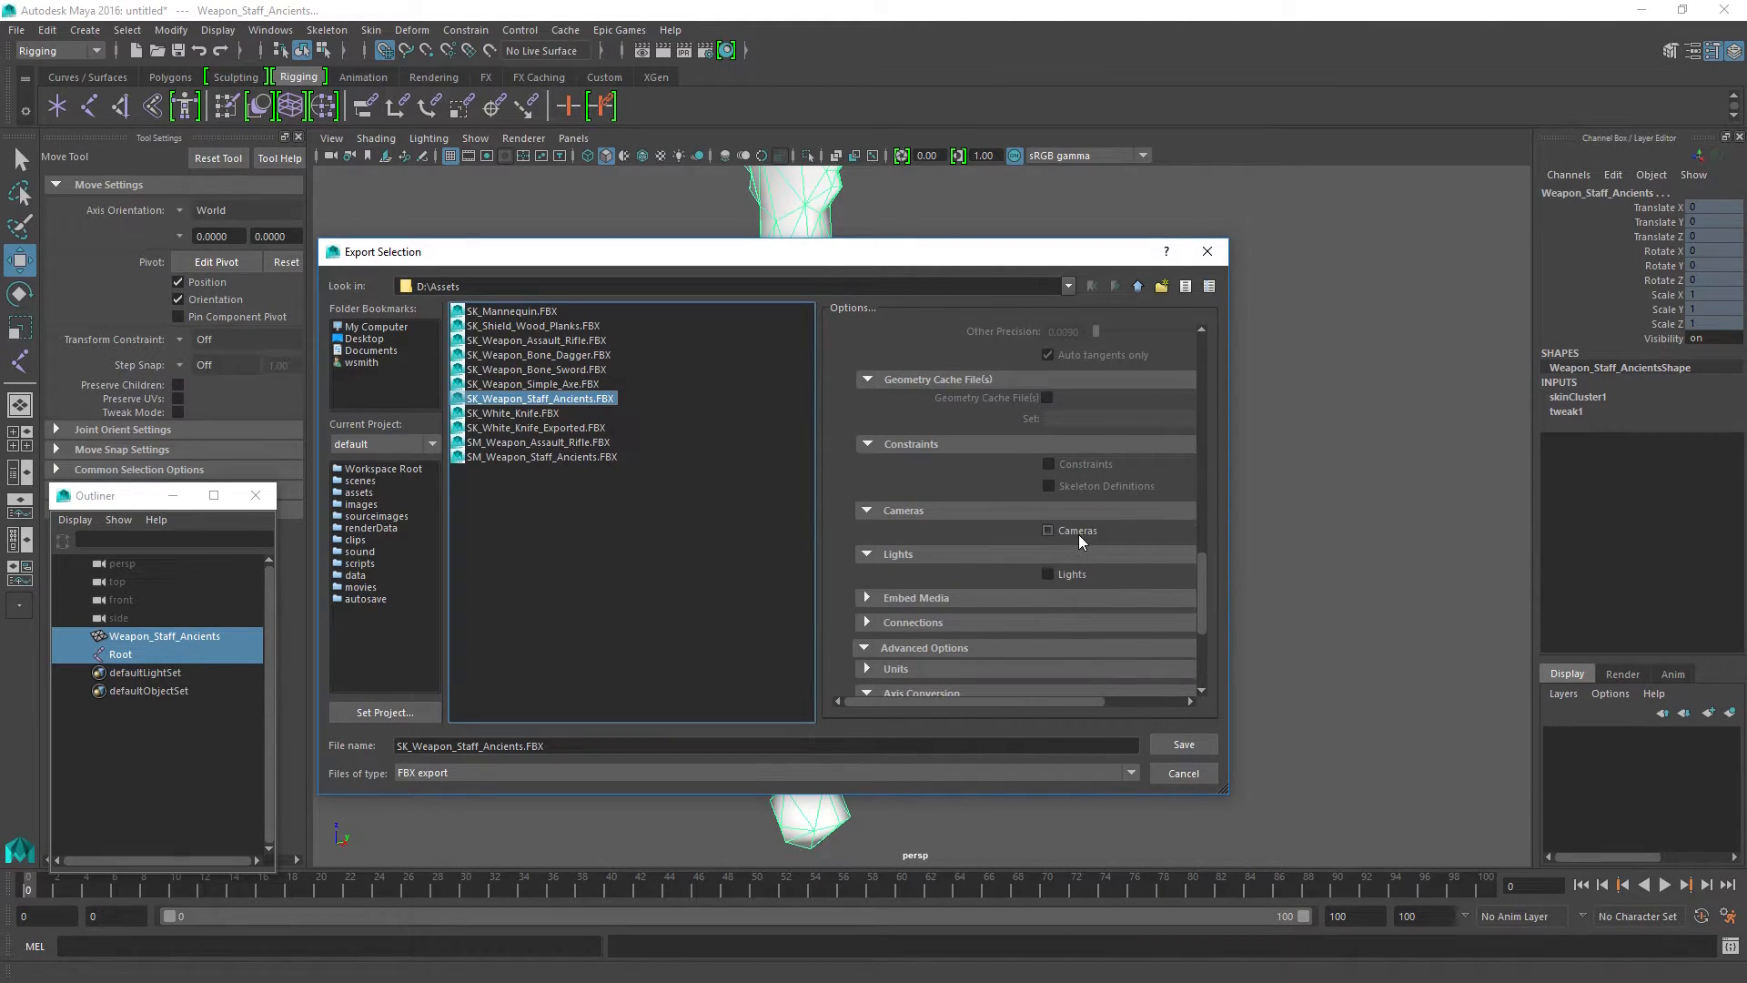
scroll(1103, 569, down, 3)
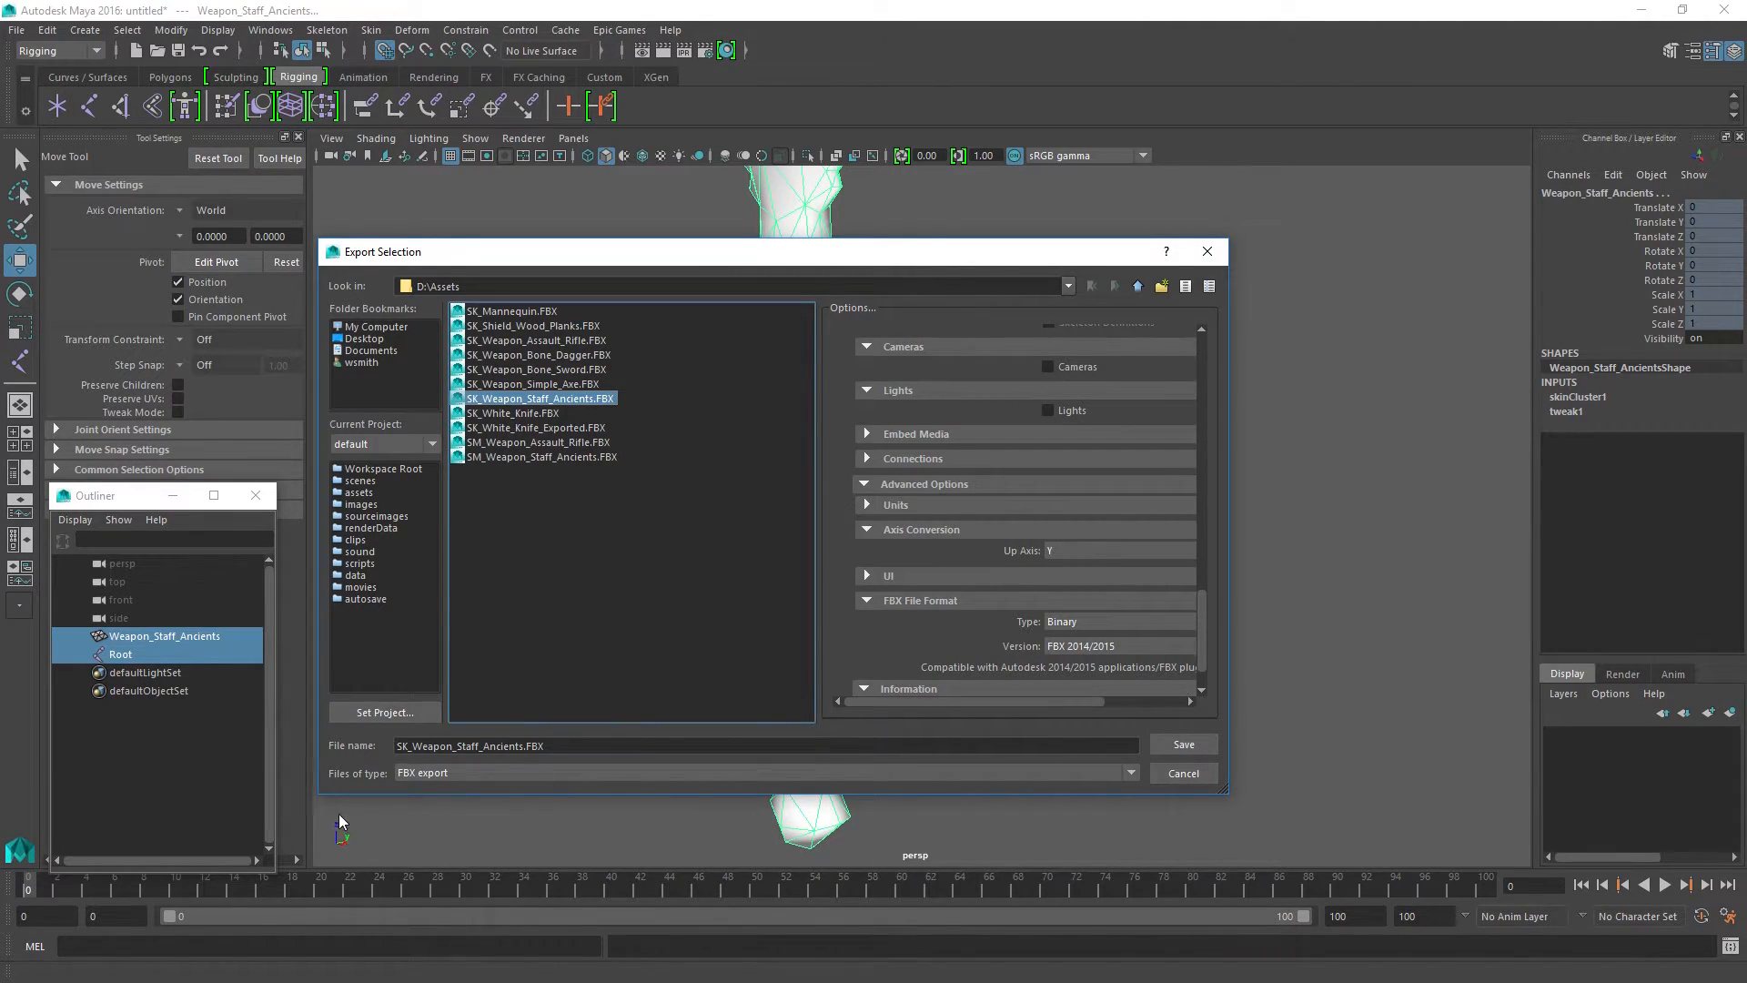
scroll(988, 637, down, 1)
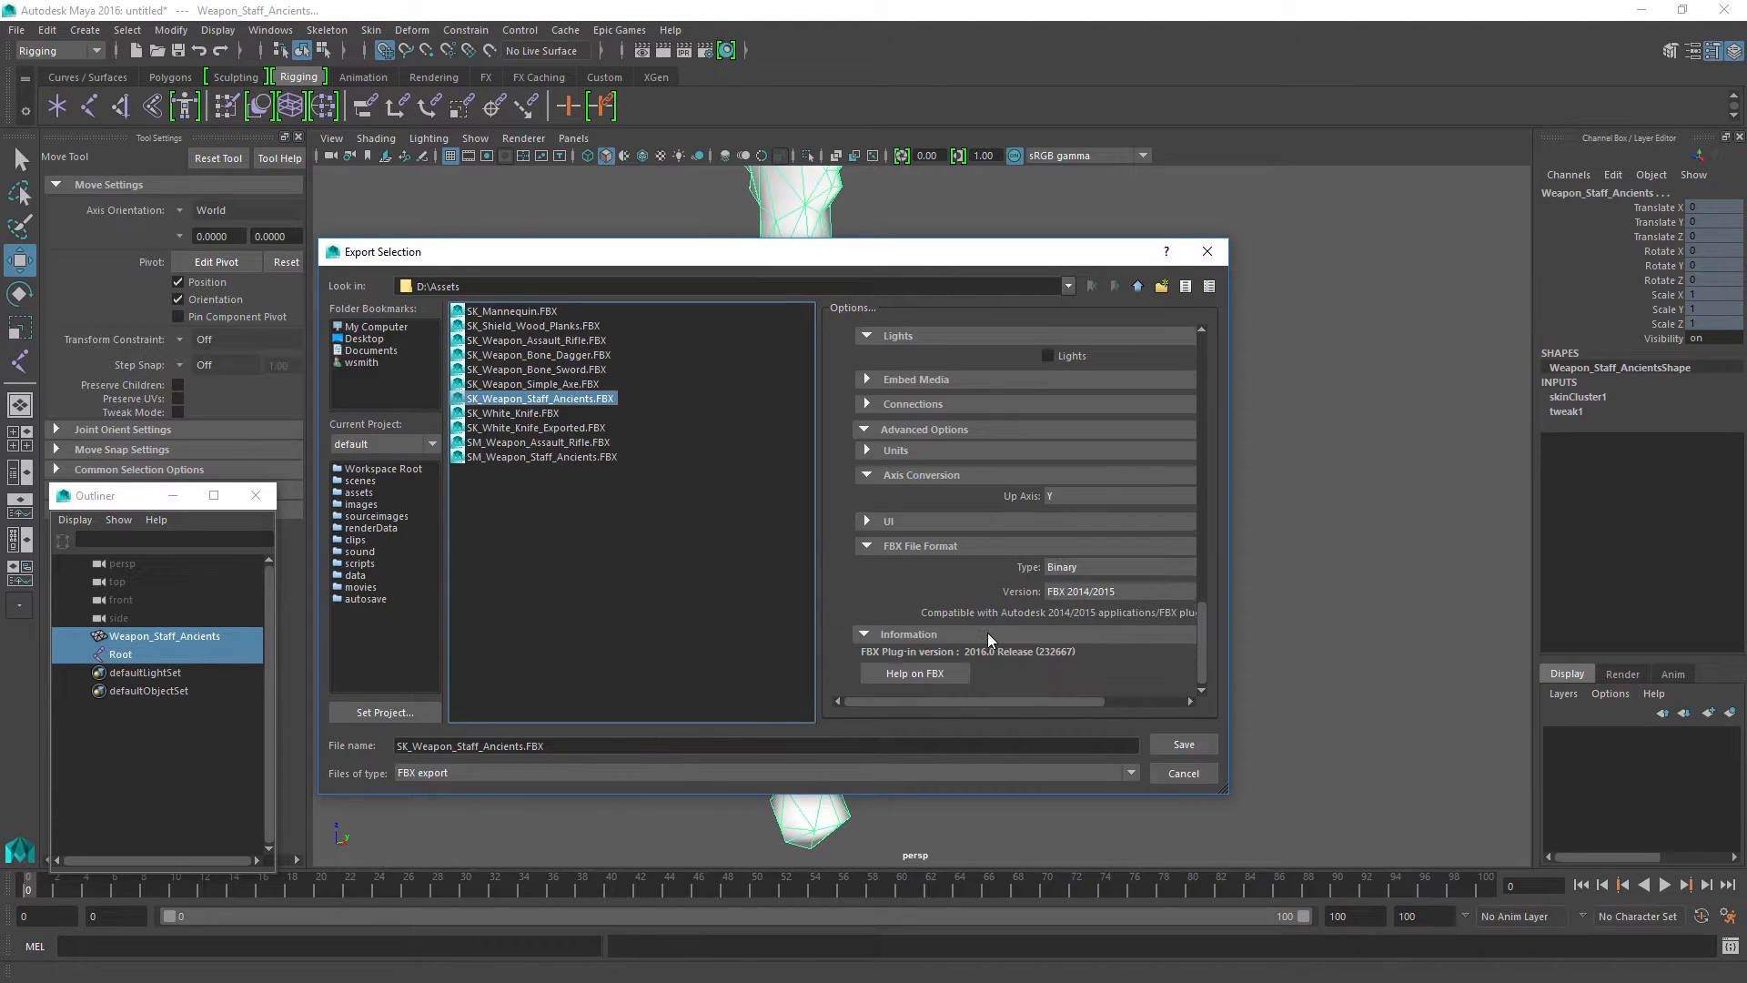
scroll(1137, 593, down, 1)
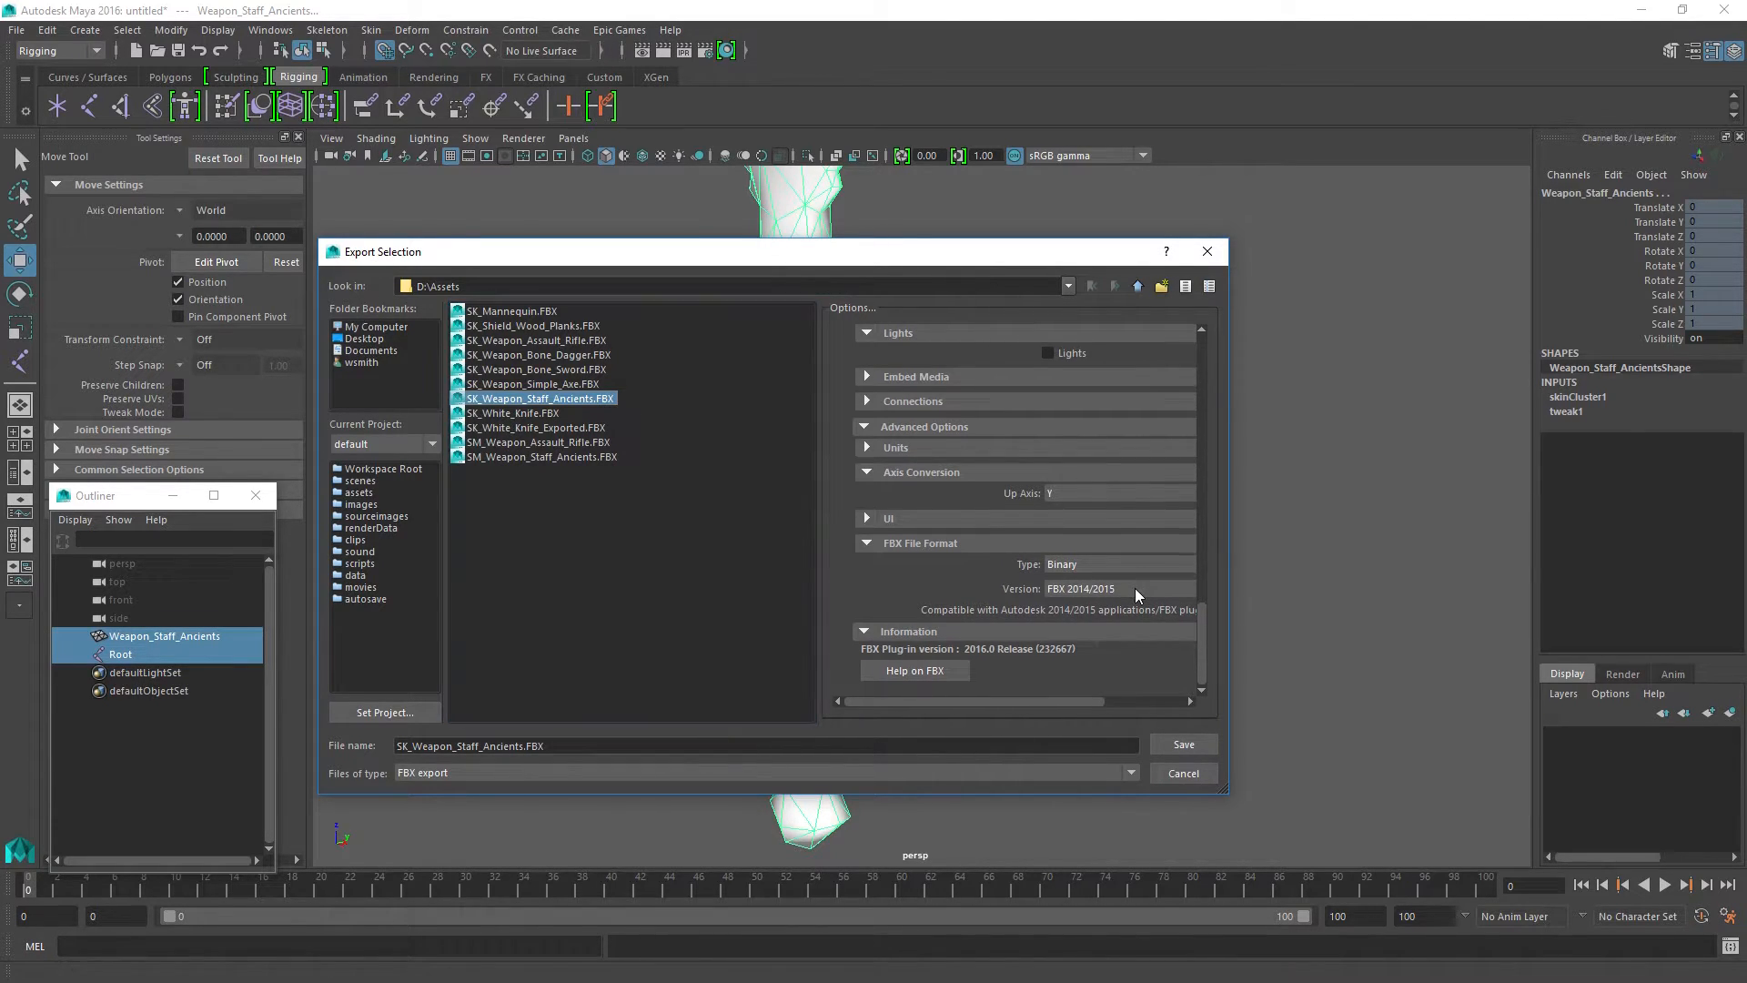
double_click(538, 403)
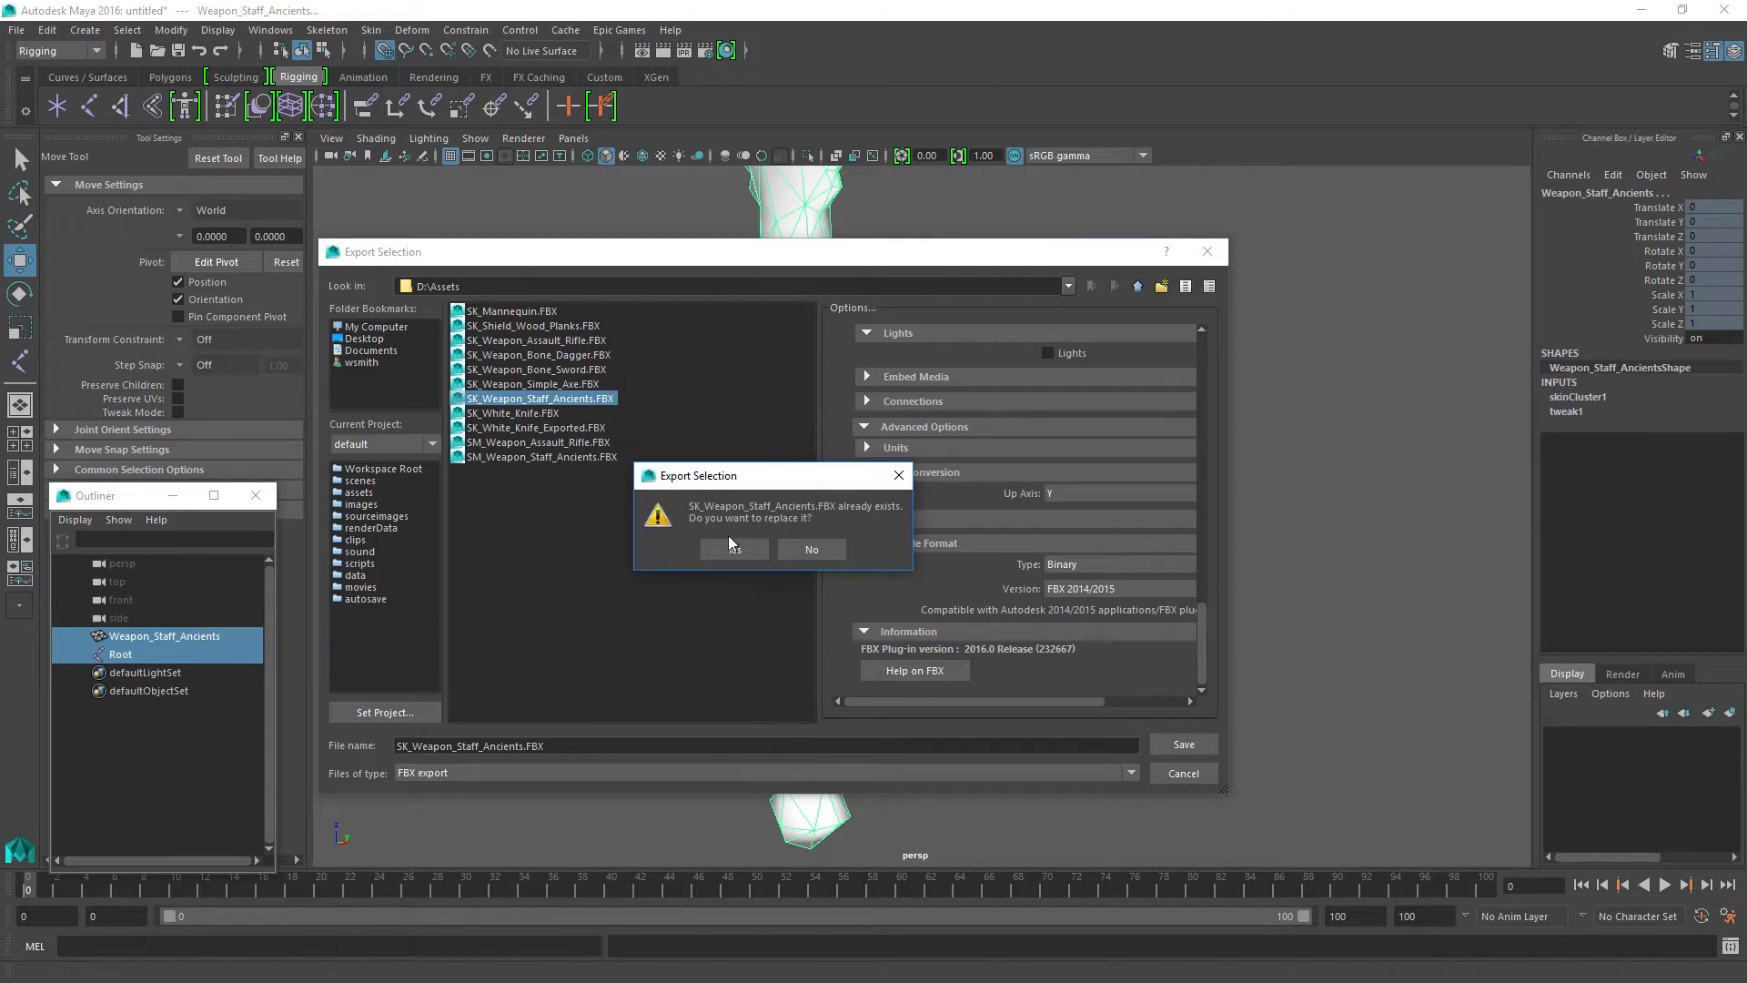
click(731, 547)
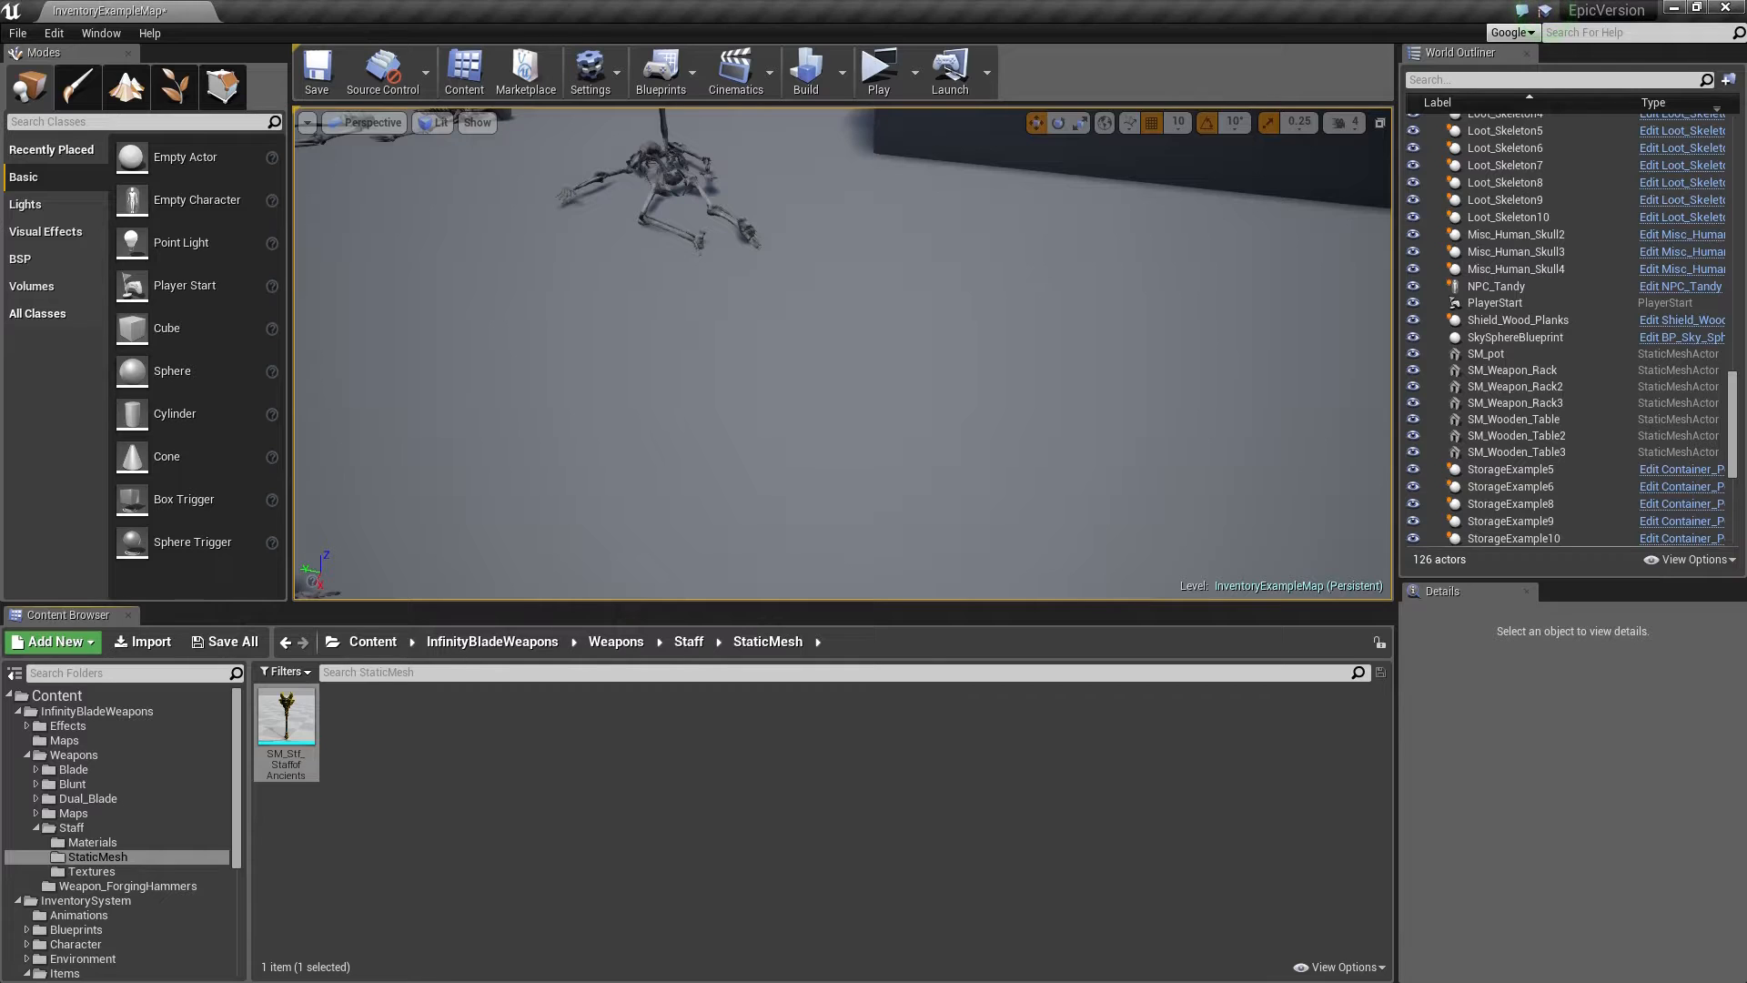
Step: In Unreal Editor, copy the staff material T_Stf_StaffofAncients_D_Mat into InventorySystem/Items/Weapons/Materials
click(87, 842)
drag(240, 822, 244, 915)
drag(287, 719, 132, 911)
click(173, 936)
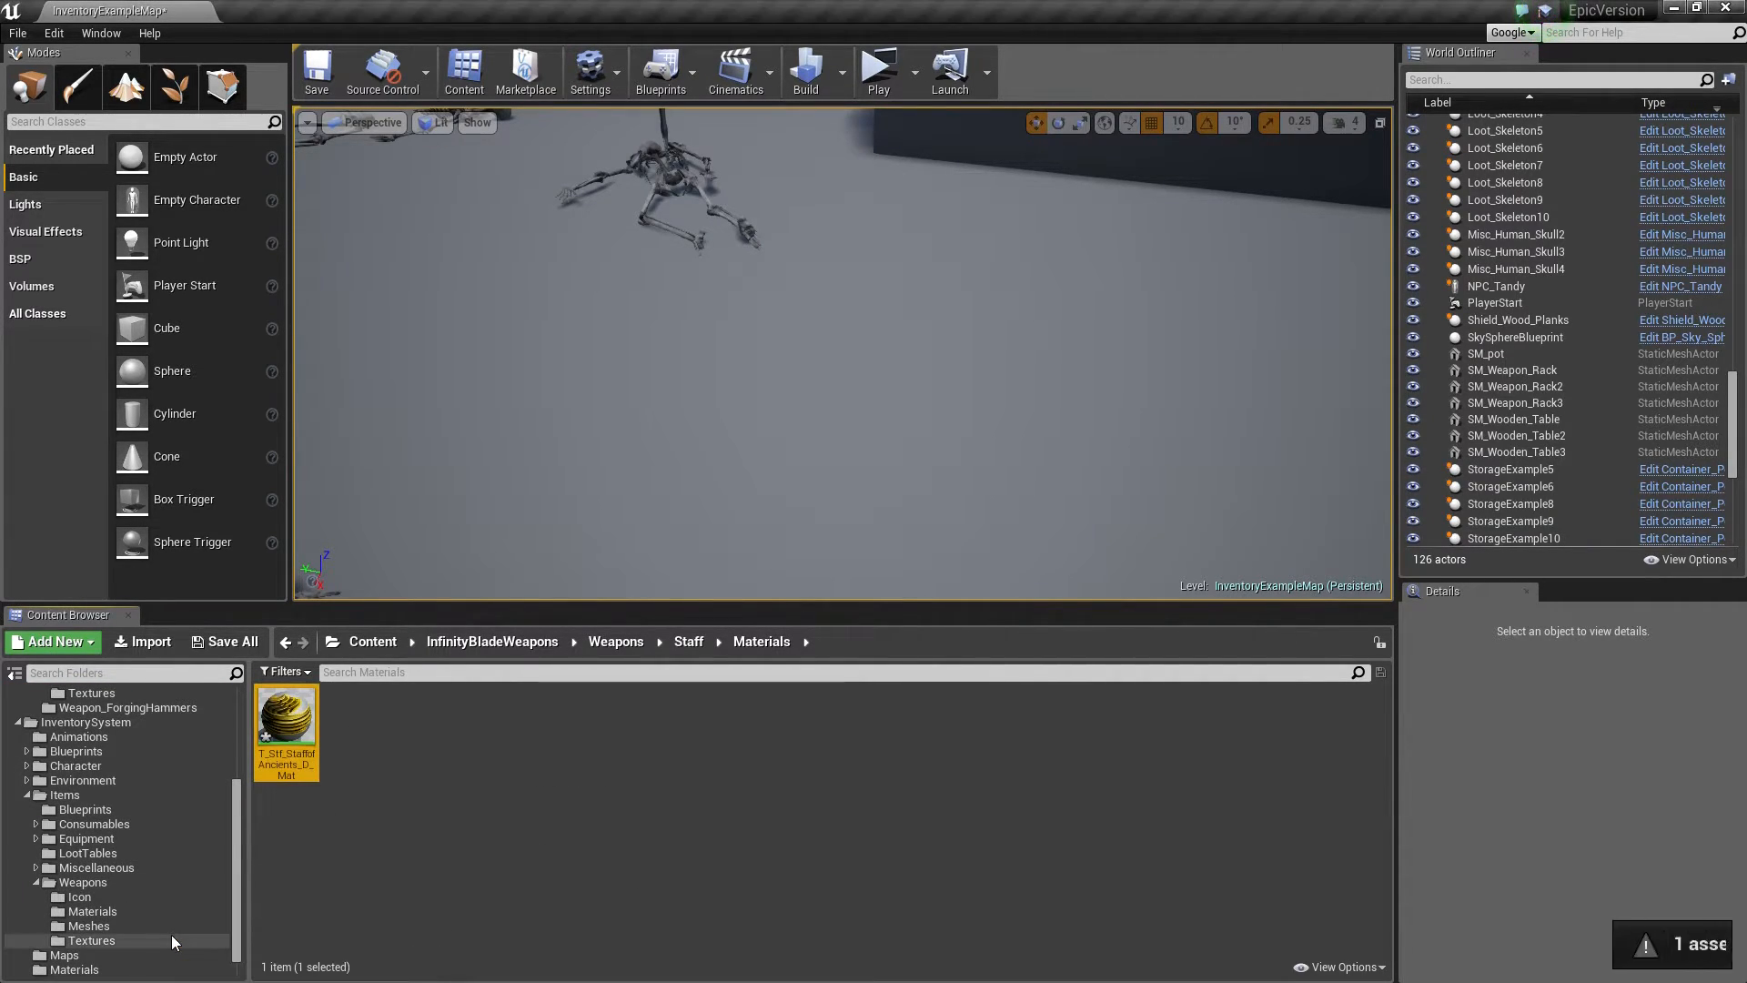
Step: Copy all three textures from InfinityBladeWeapons/Weapons/Staff/Textures into InventorySystem/Items/Weapons/Textures
scroll(124, 766, up, 2)
click(106, 751)
click(288, 728)
shift+click(400, 730)
drag(237, 828, 239, 878)
drag(275, 733, 146, 928)
click(160, 937)
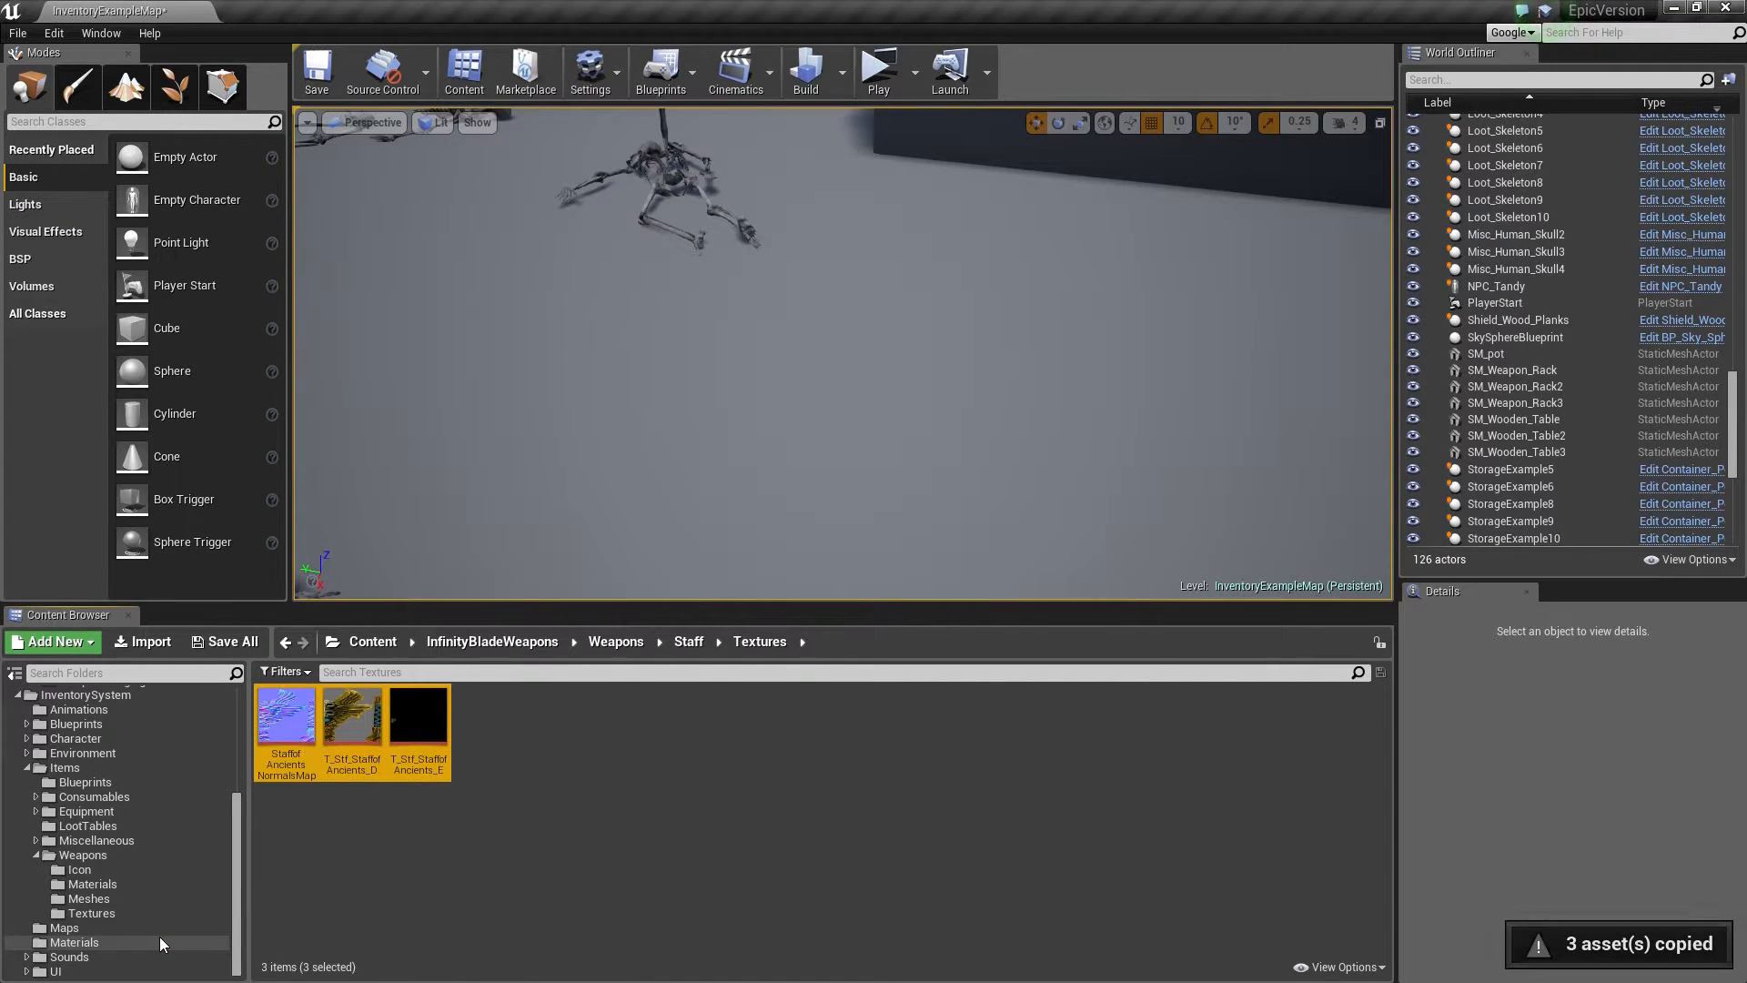
Step: Rename the copied staff material in InventorySystem/Items/Weapons/Materials as M_Weapon_Staff_Ancients
click(80, 884)
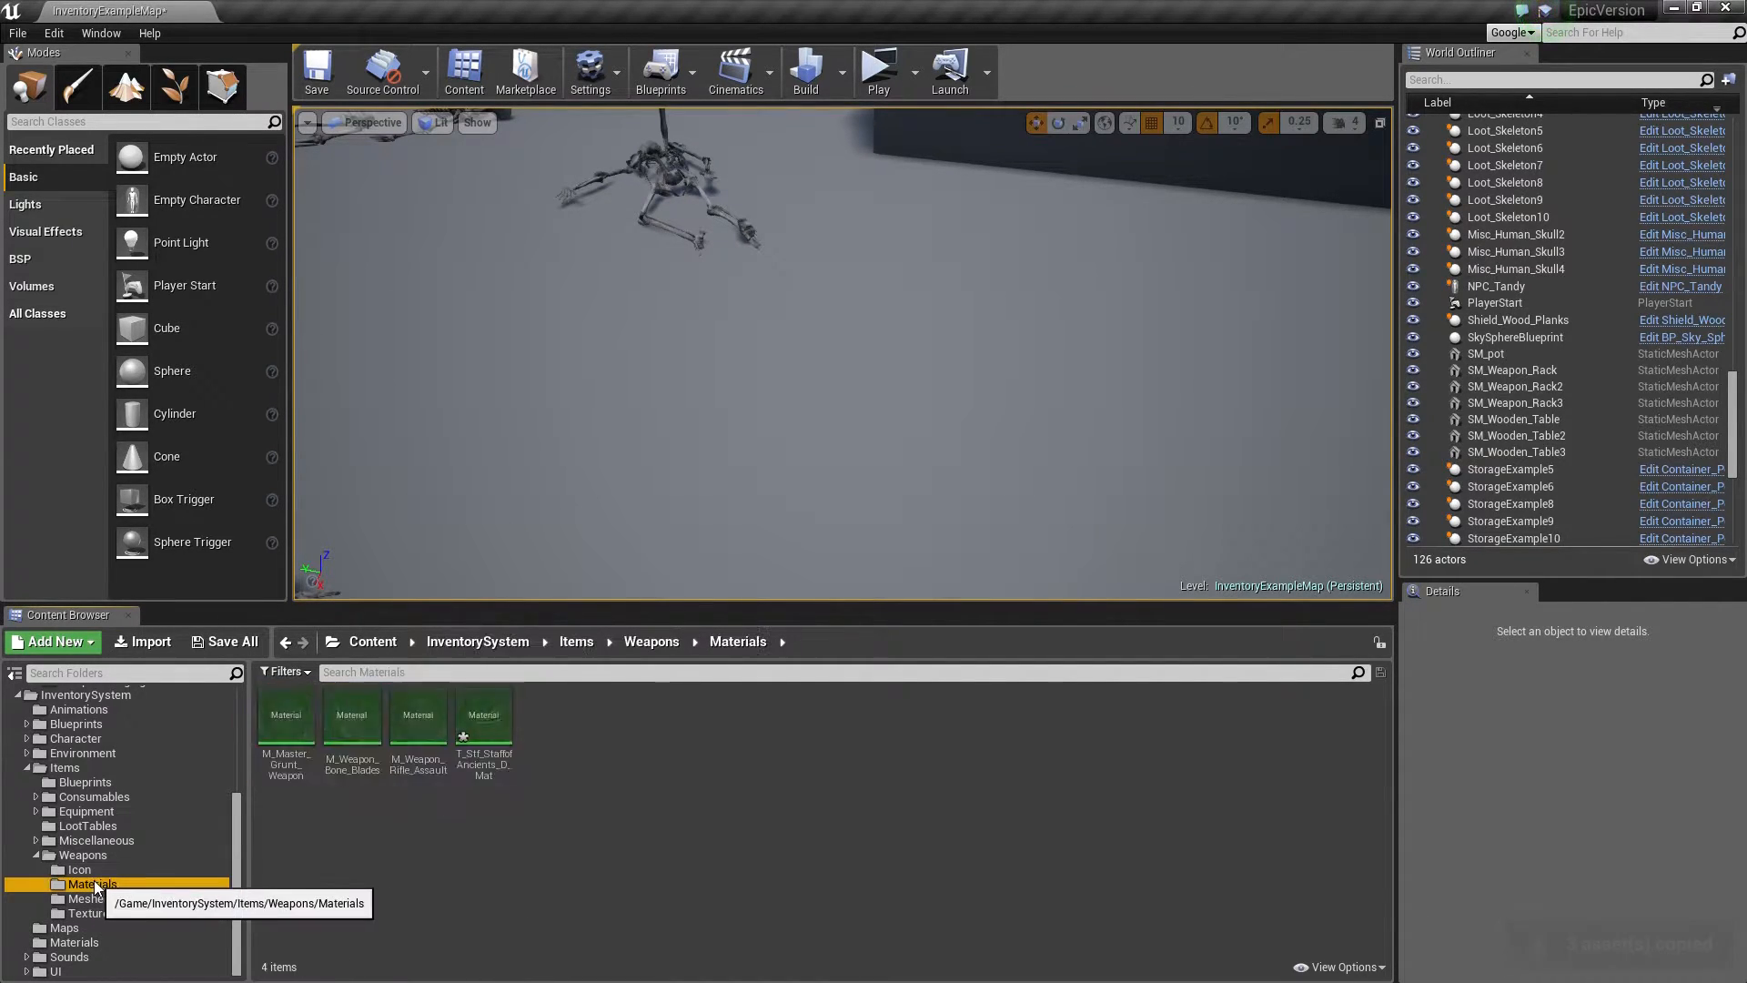
click(484, 755)
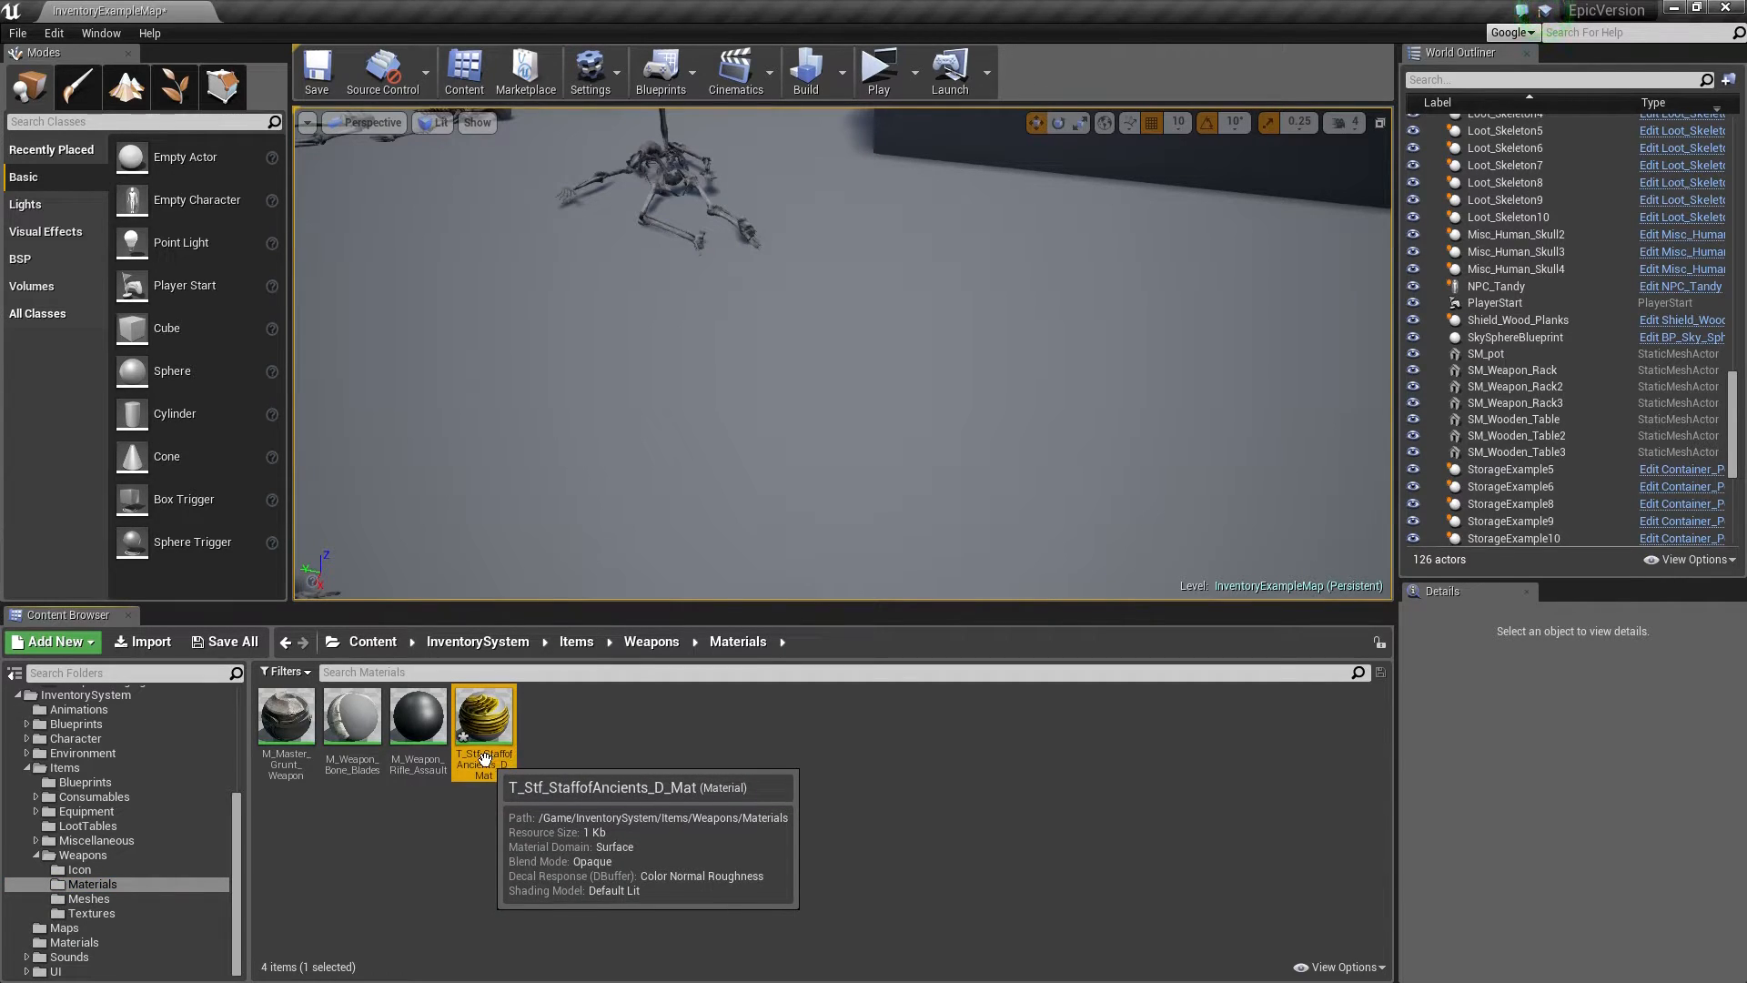
click(484, 755)
key(ctrl+v)
key(Return)
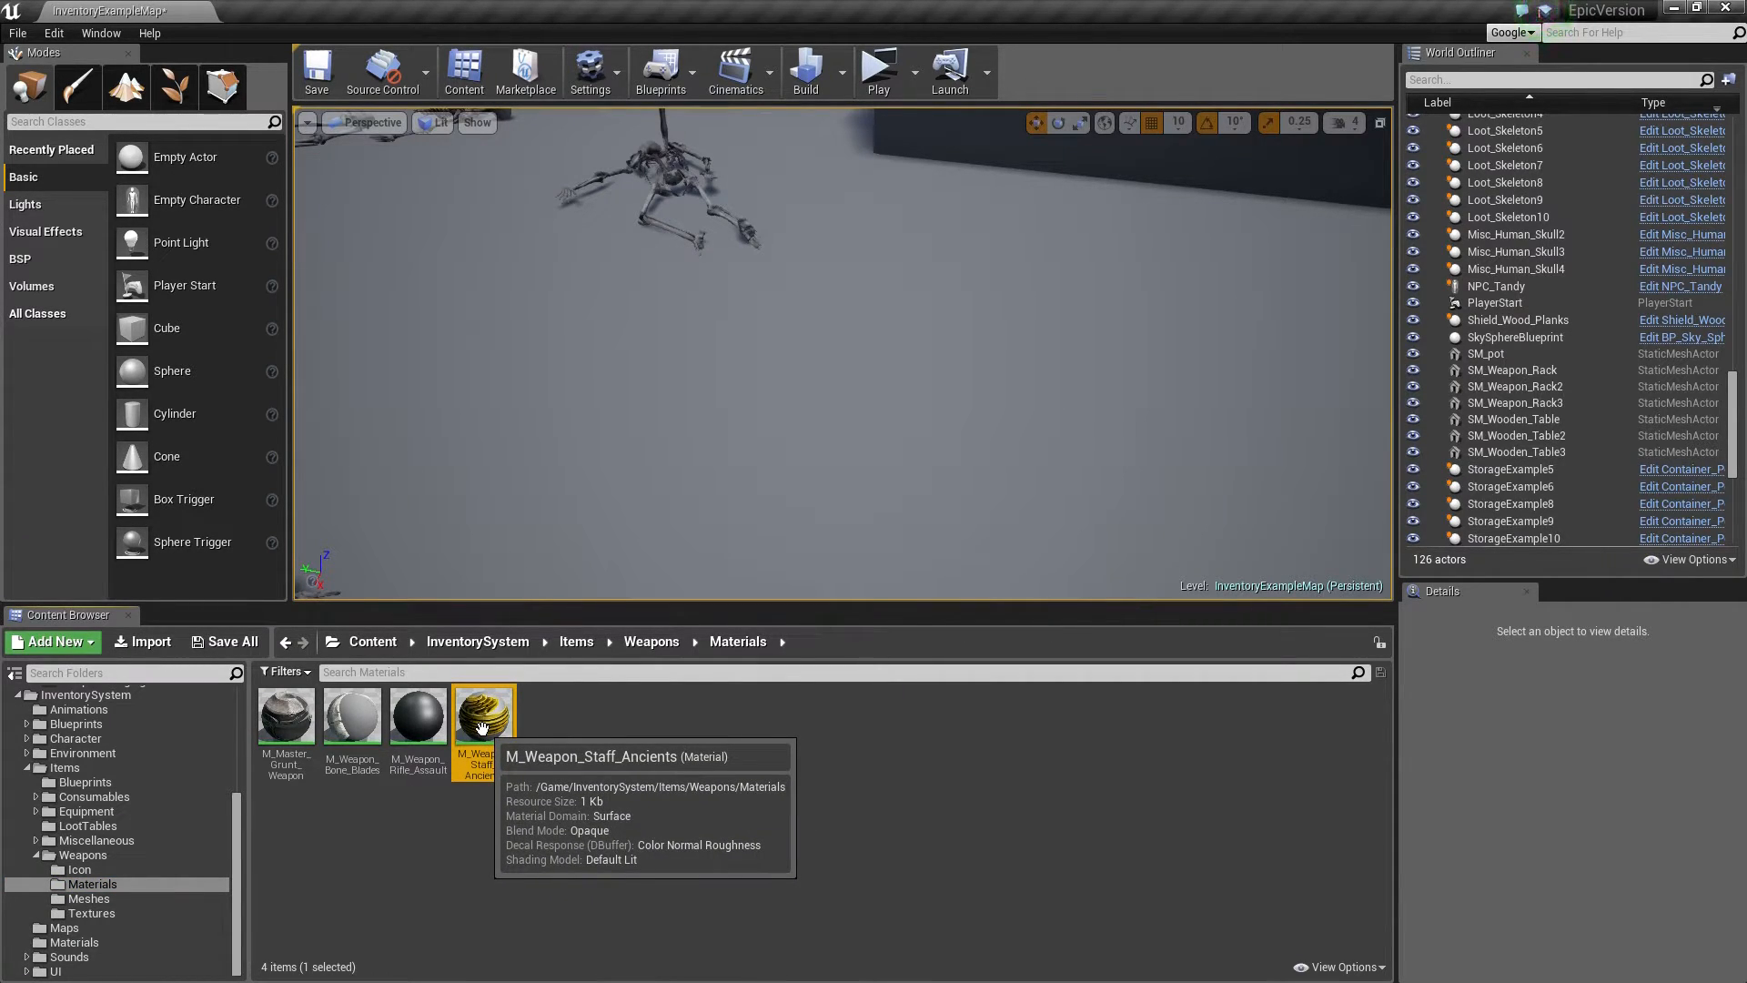
Step: Rename the copied staff textures in the weapons Textures folder as T_Weapon_Staff_Ancients_D, T_Weapon_Staff_Ancients_E and T_Weapon_Staff_Ancients_N
click(122, 915)
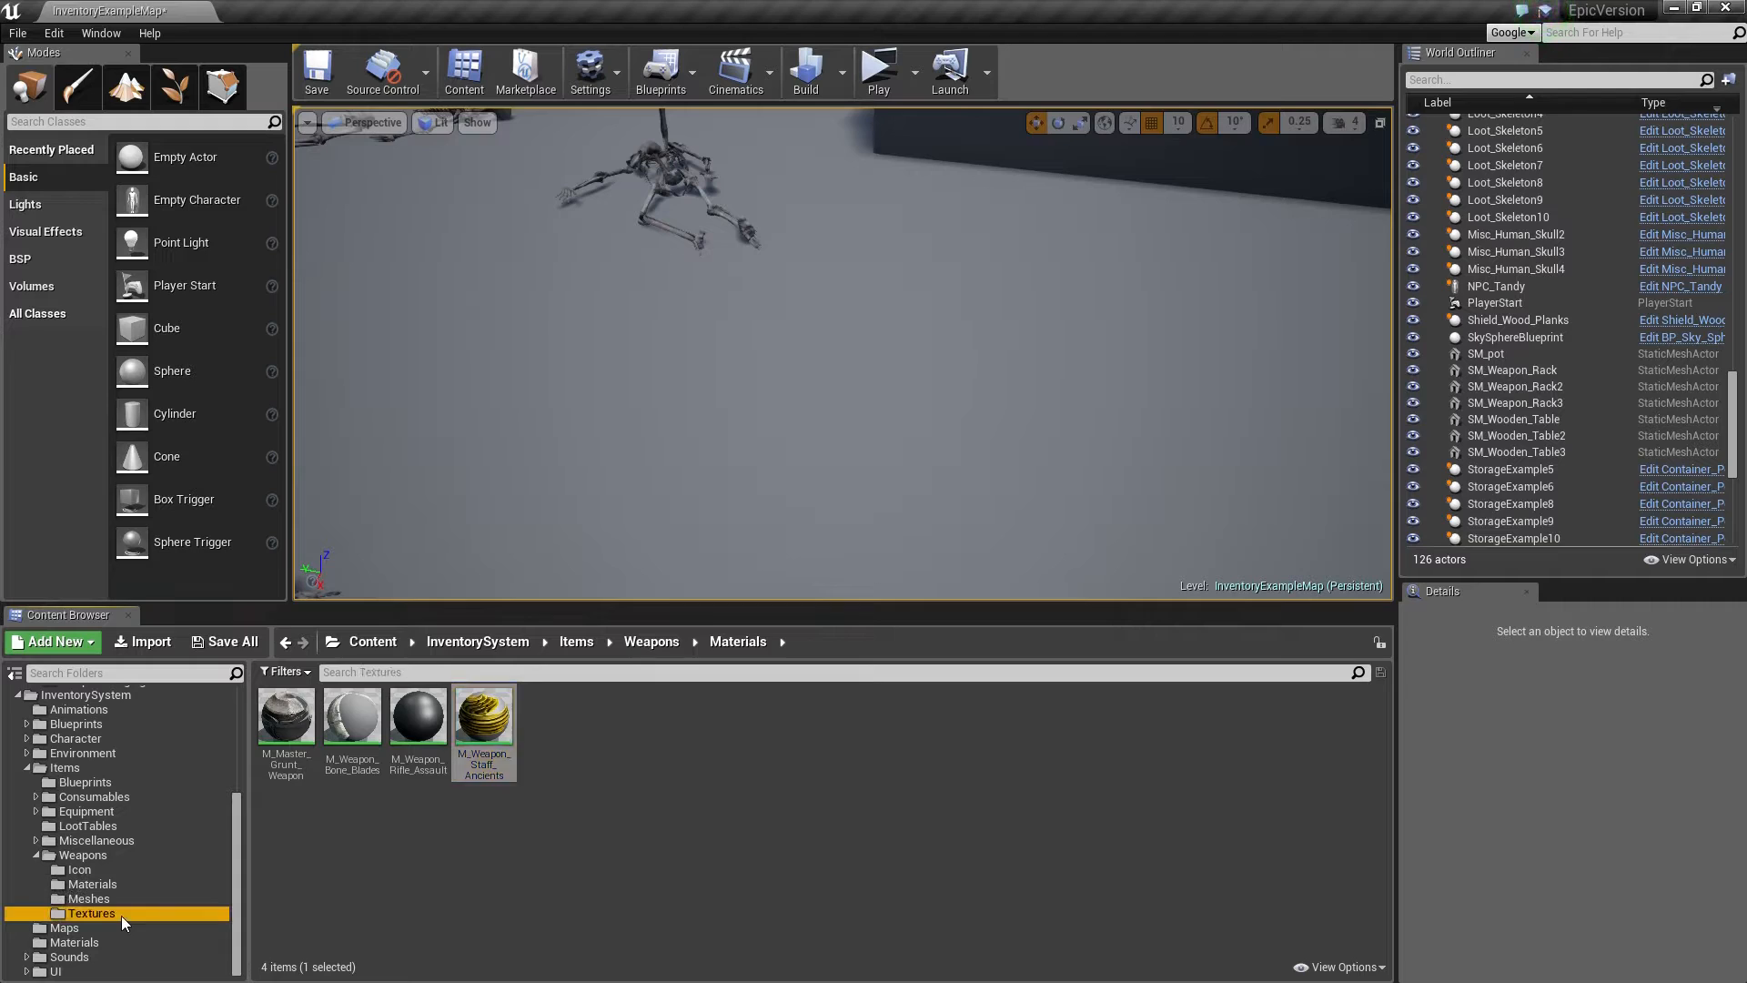
click(295, 771)
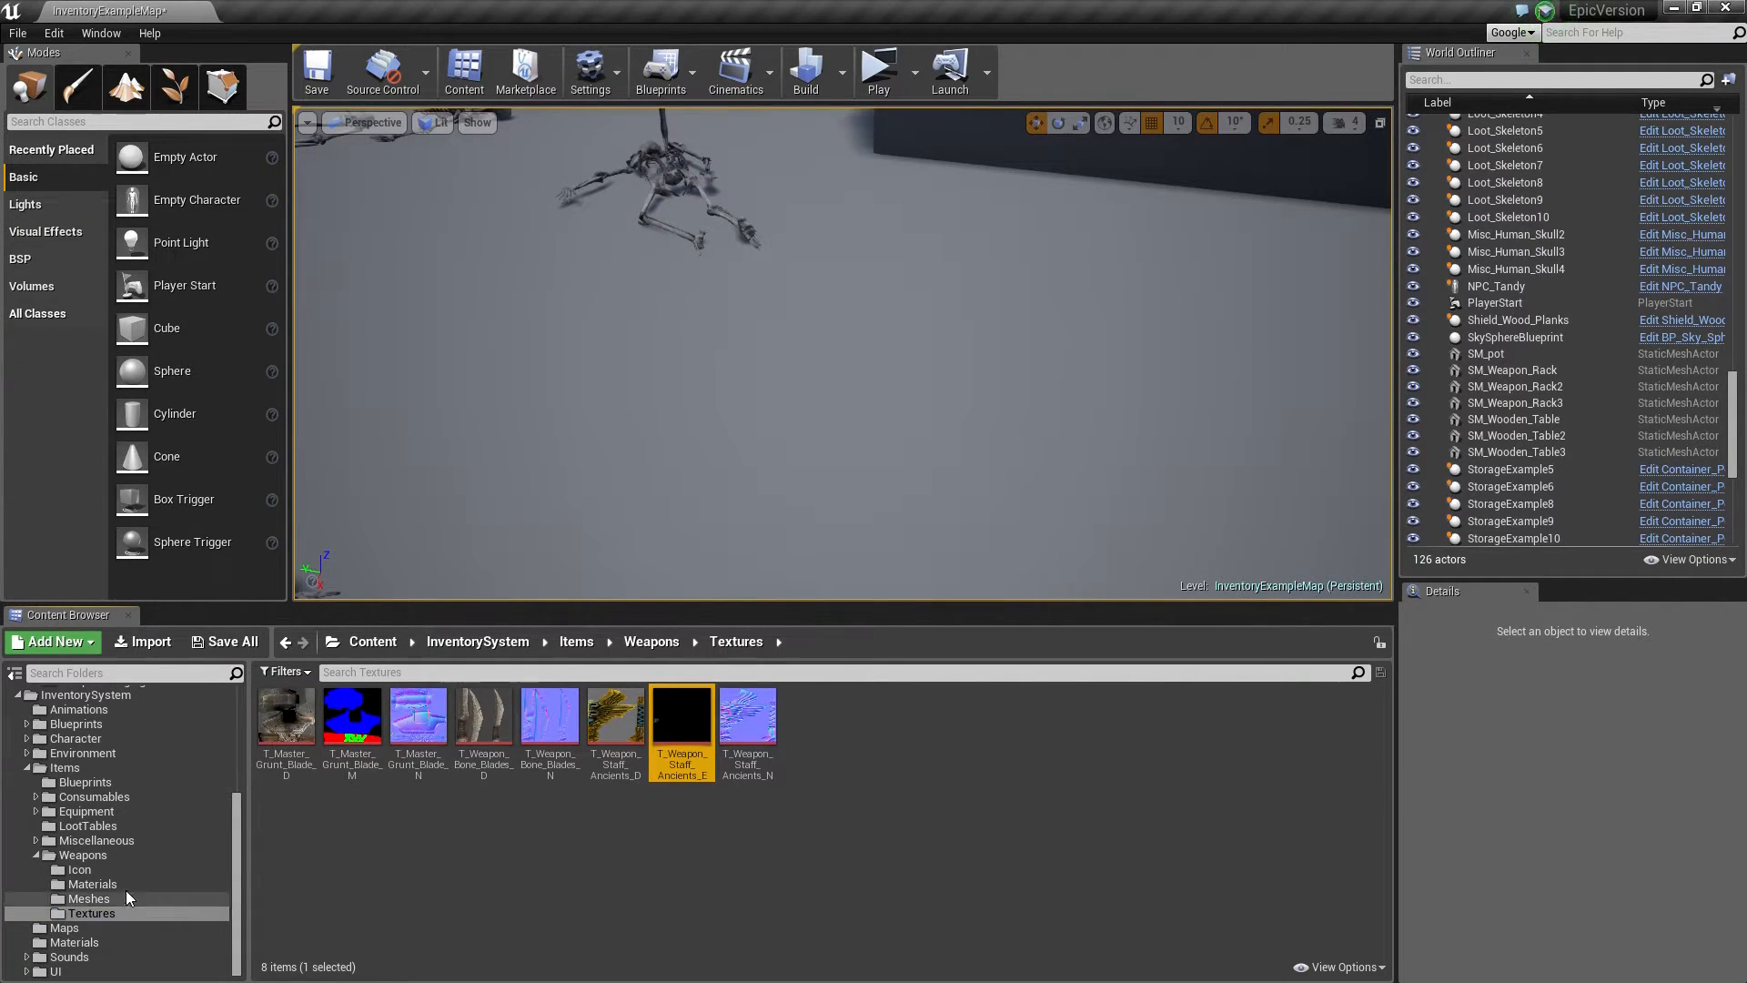
Step: In the M_Weapon_Staff_Ancients material, set the Texture Sample feeding Base Color to T_Weapon_Staff_Ancients_D
click(92, 884)
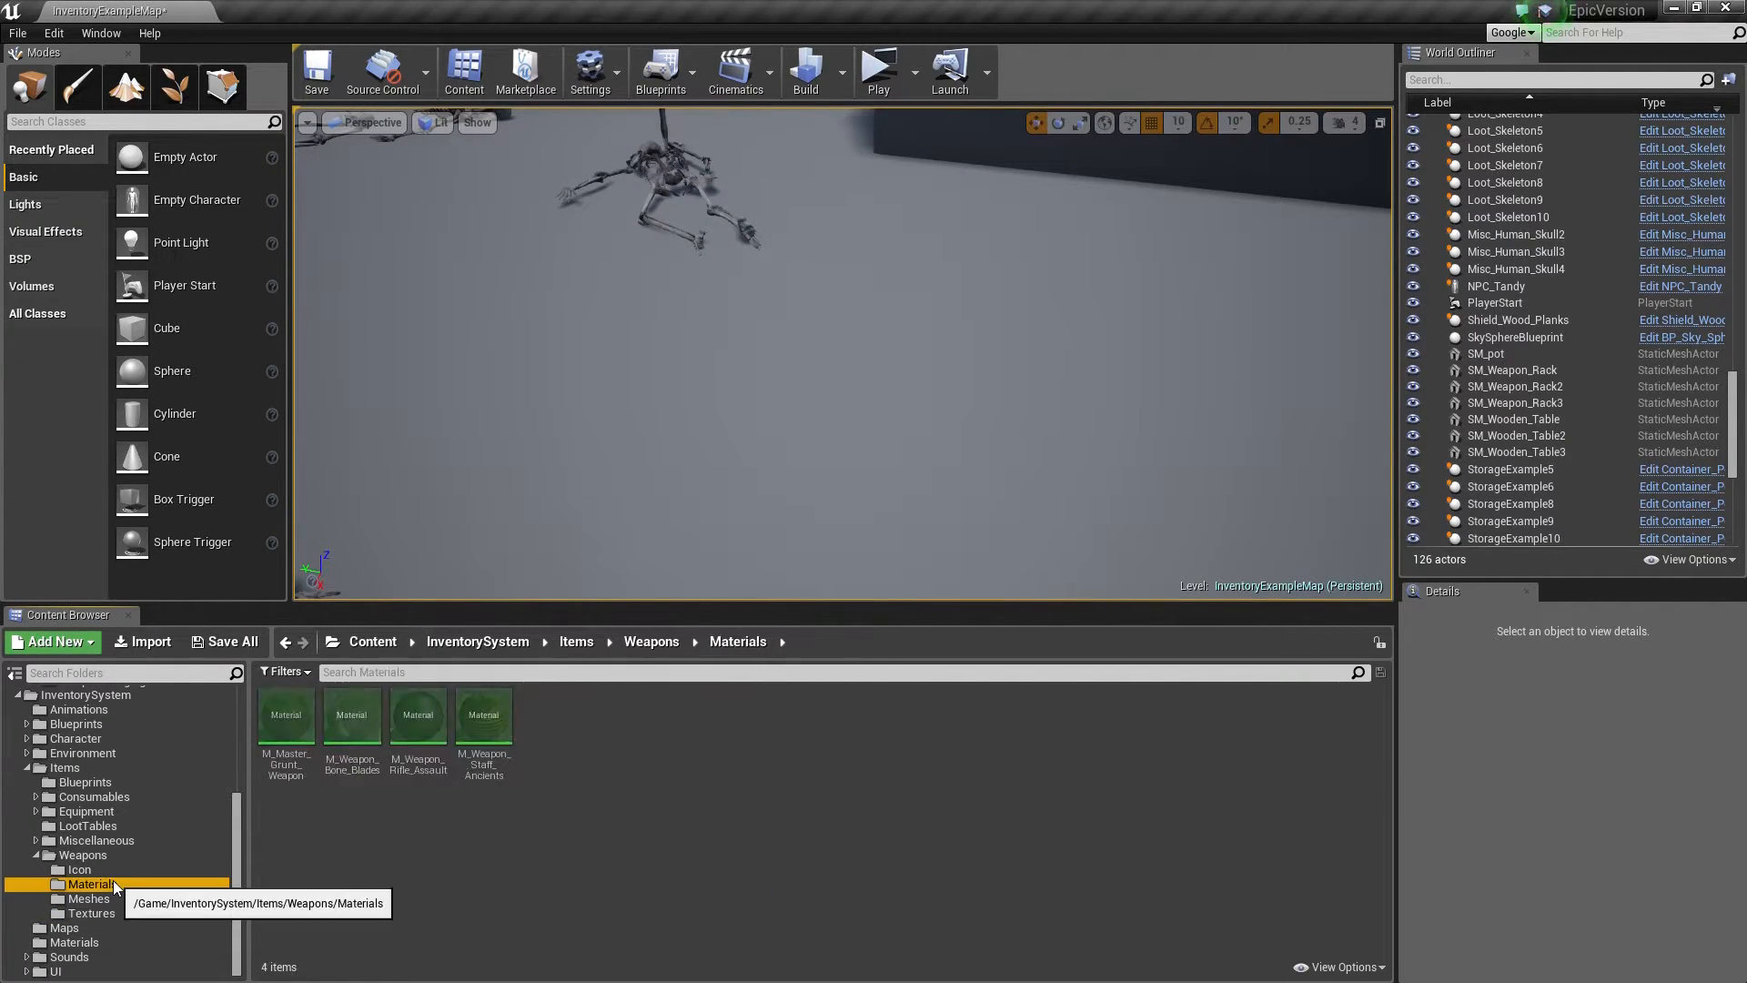
double_click(484, 719)
right_drag(487, 720, 581, 766)
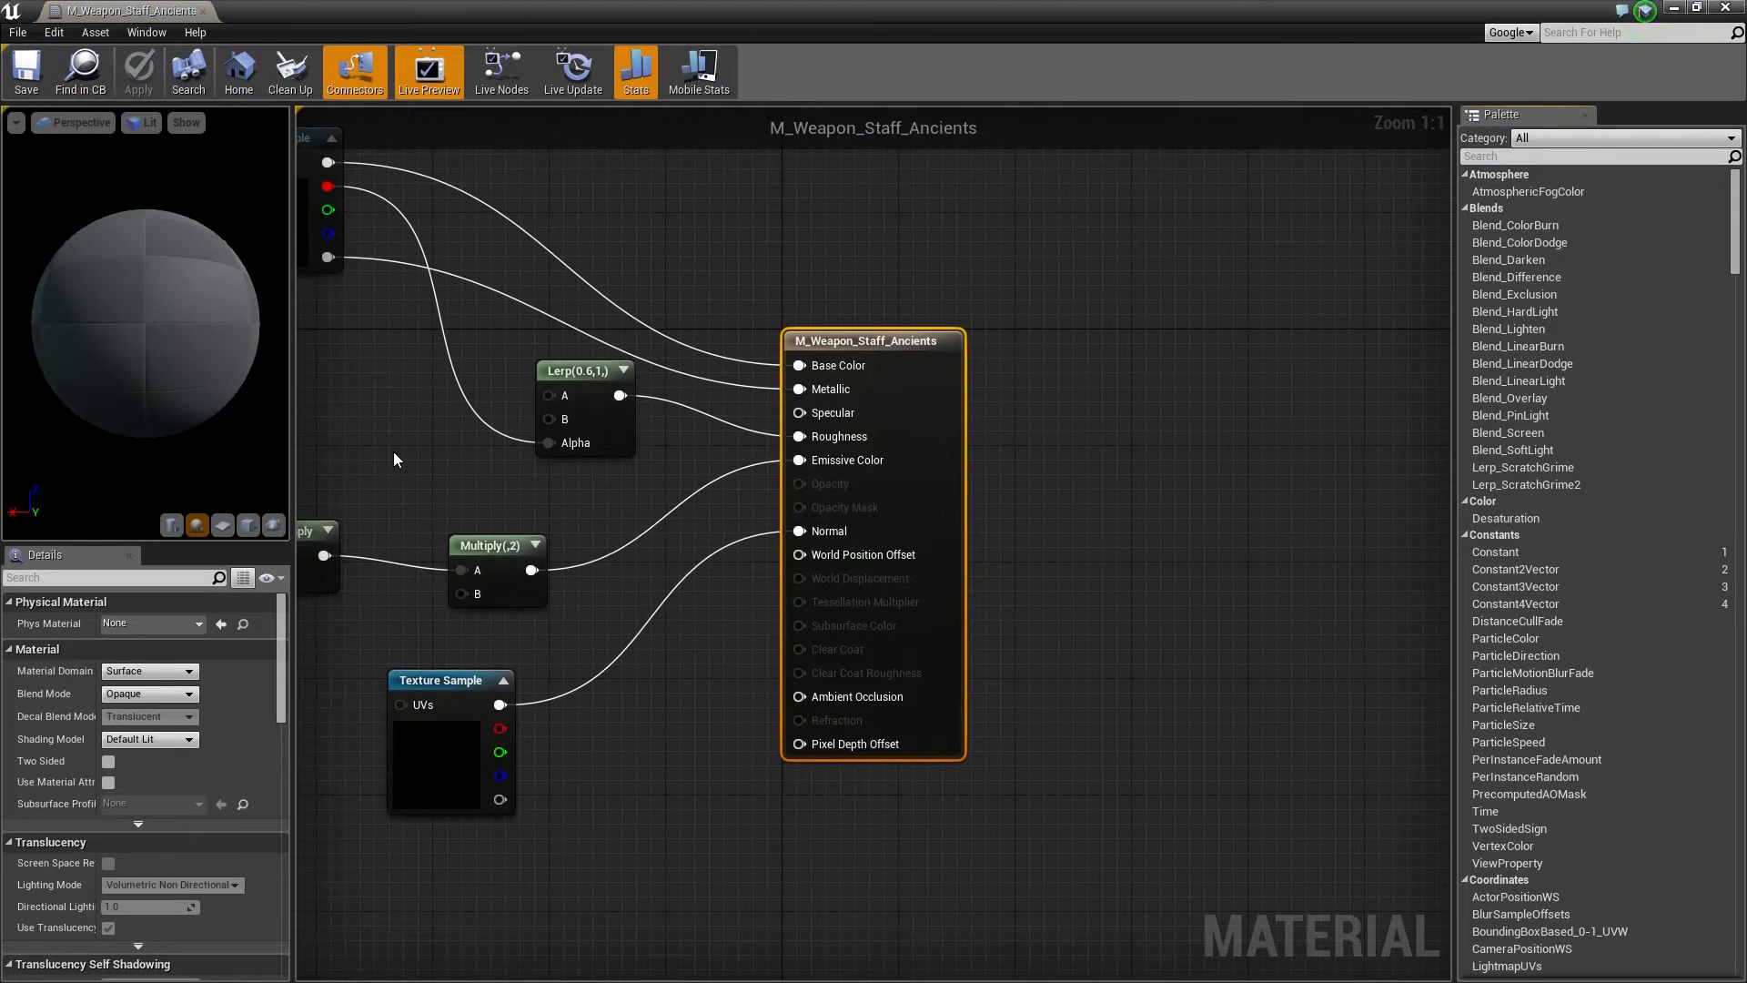
right_drag(394, 456, 974, 597)
right_drag(728, 657, 687, 714)
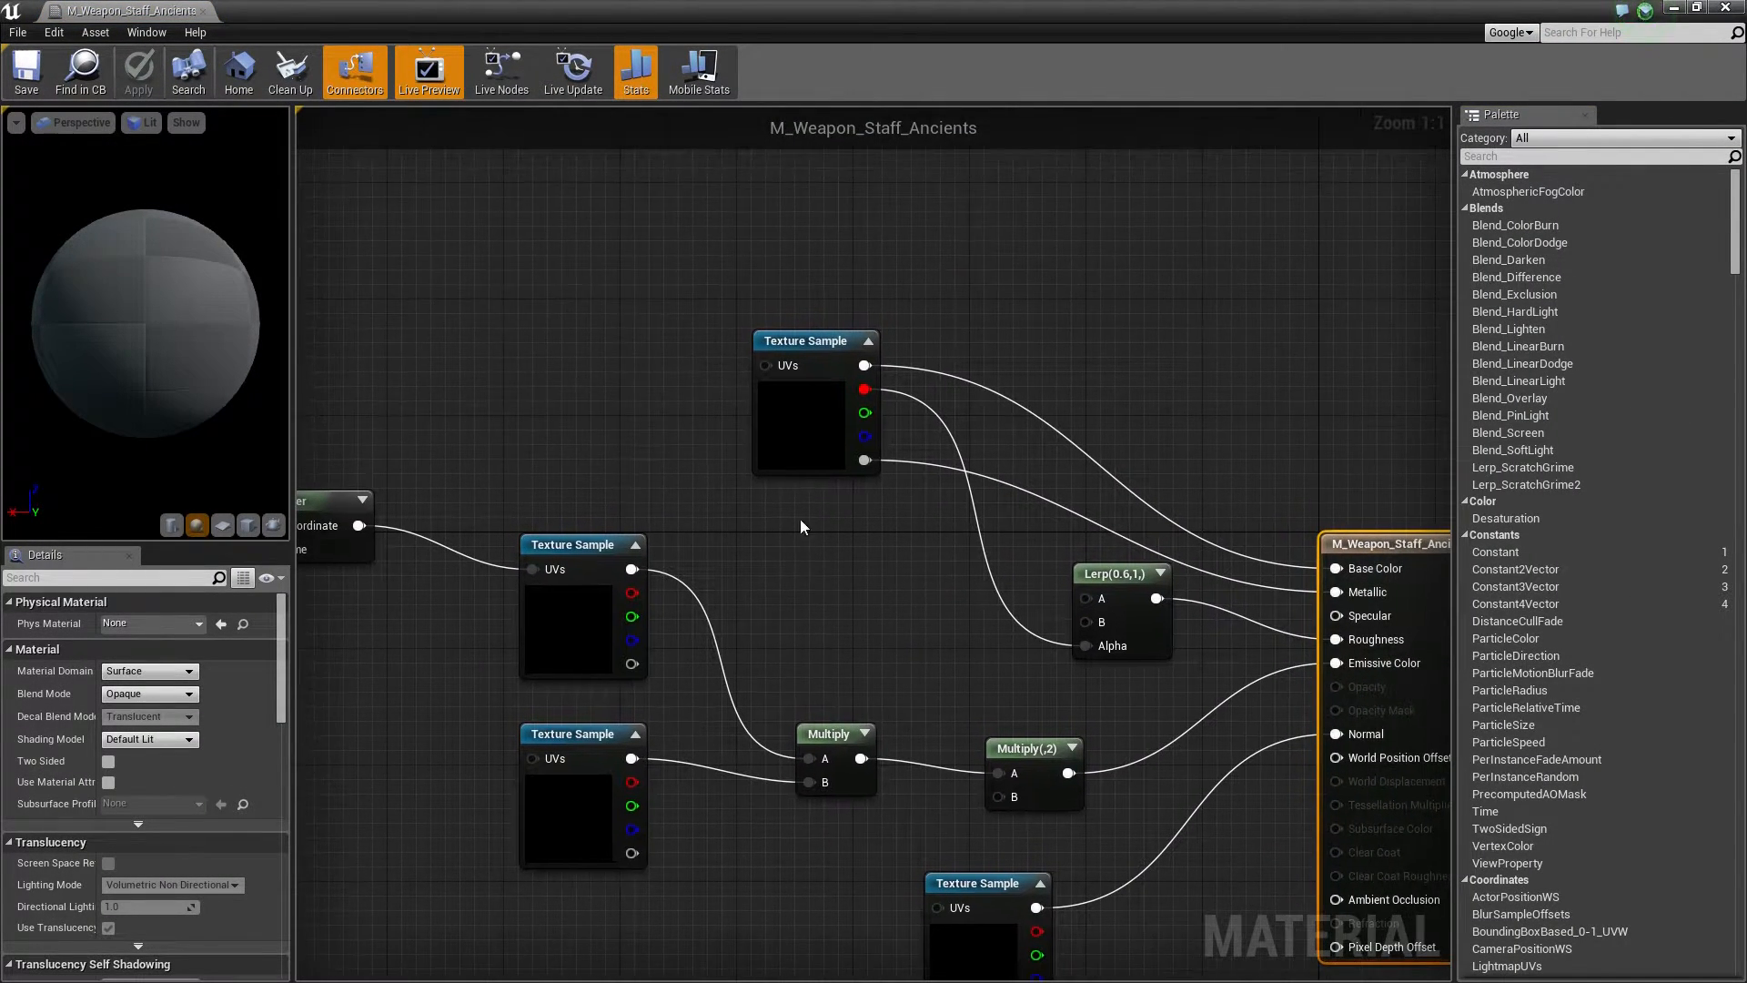
click(814, 441)
click(235, 748)
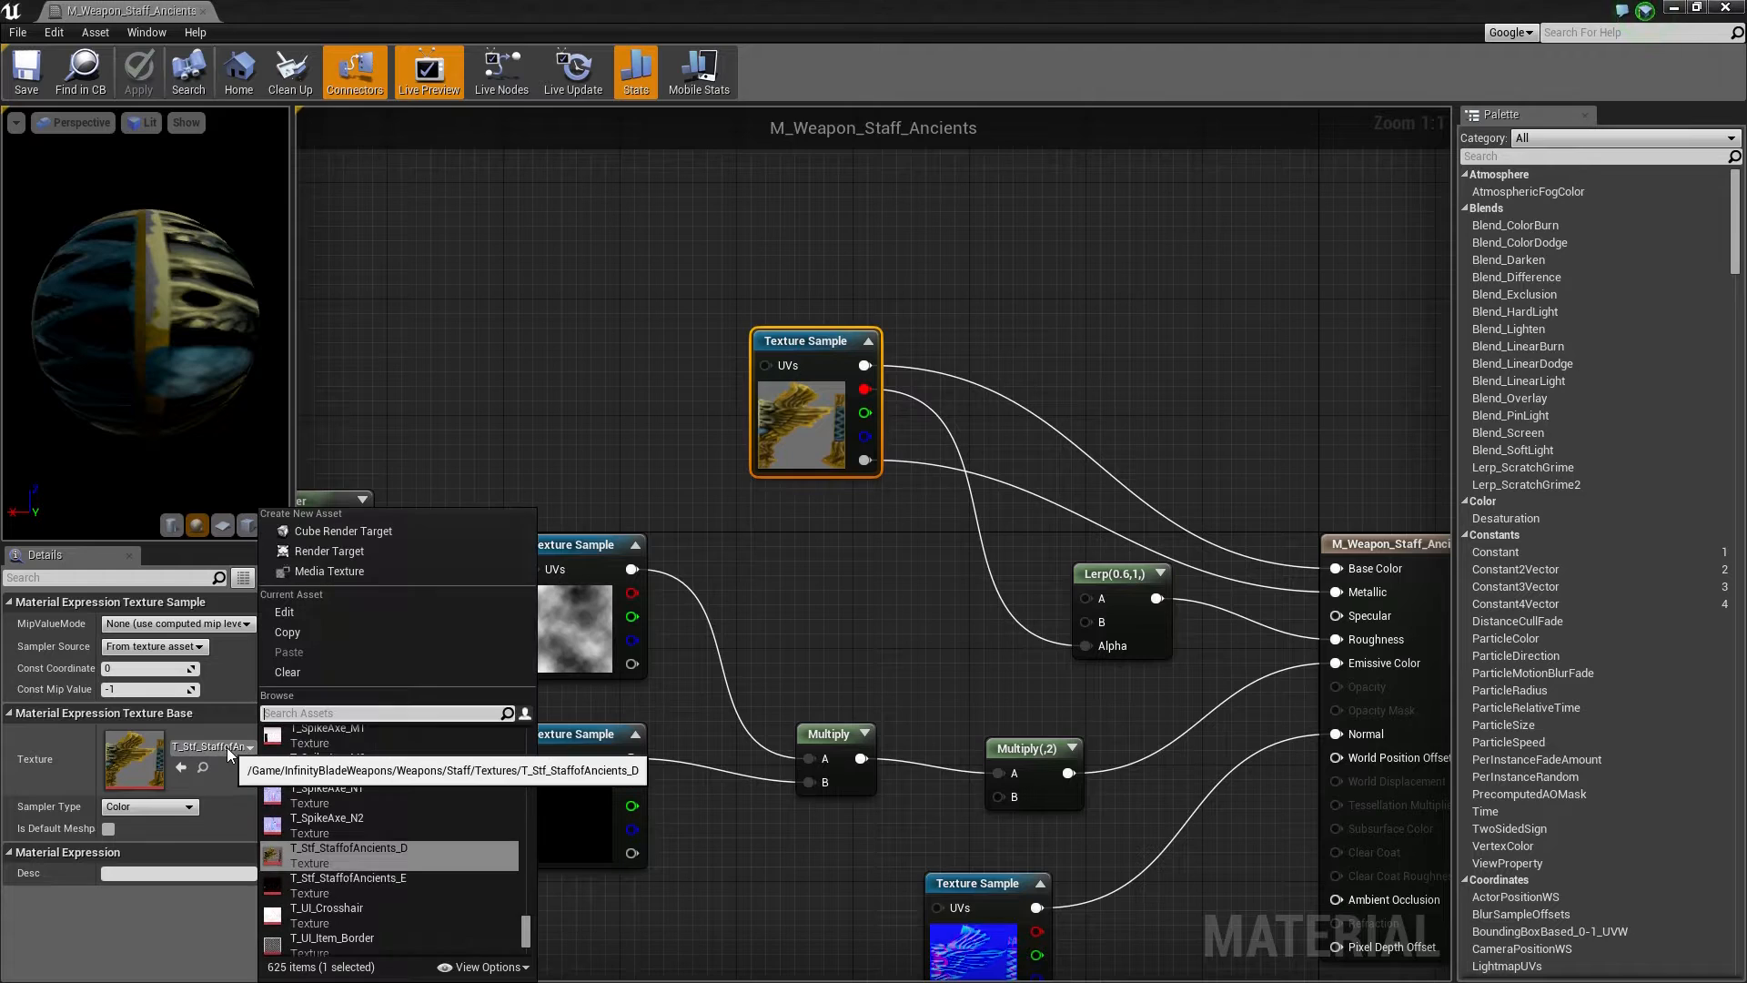
text(ancients)
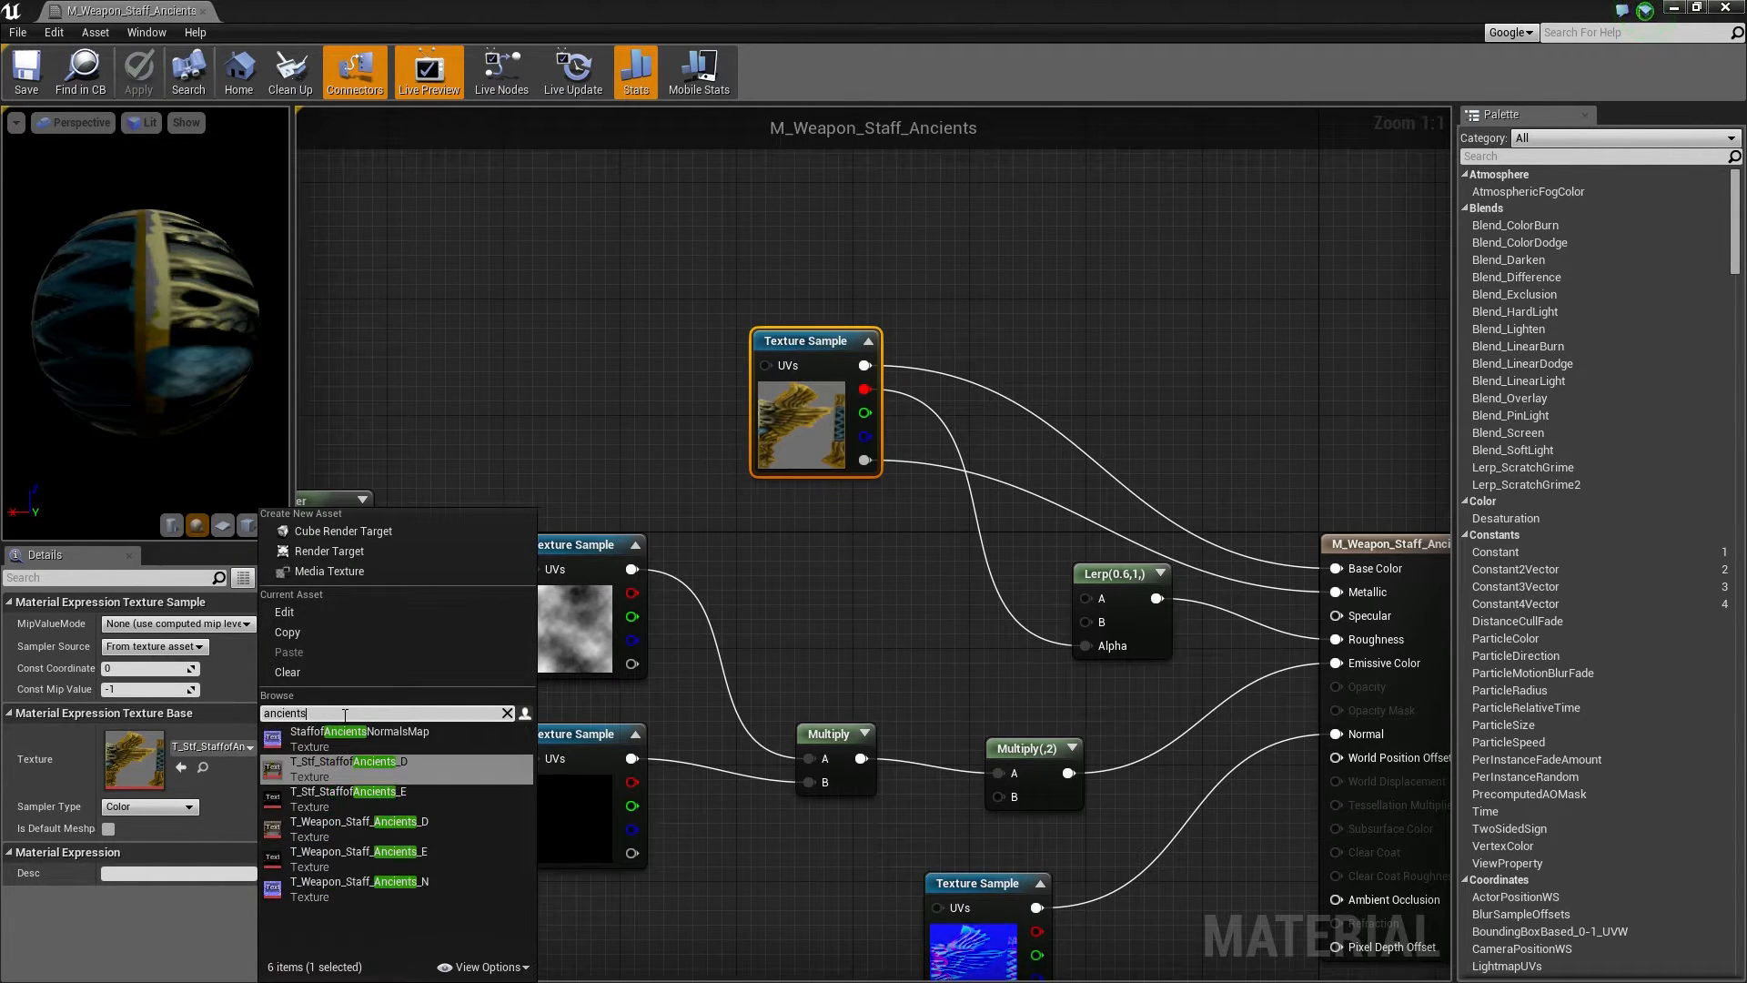
click(412, 770)
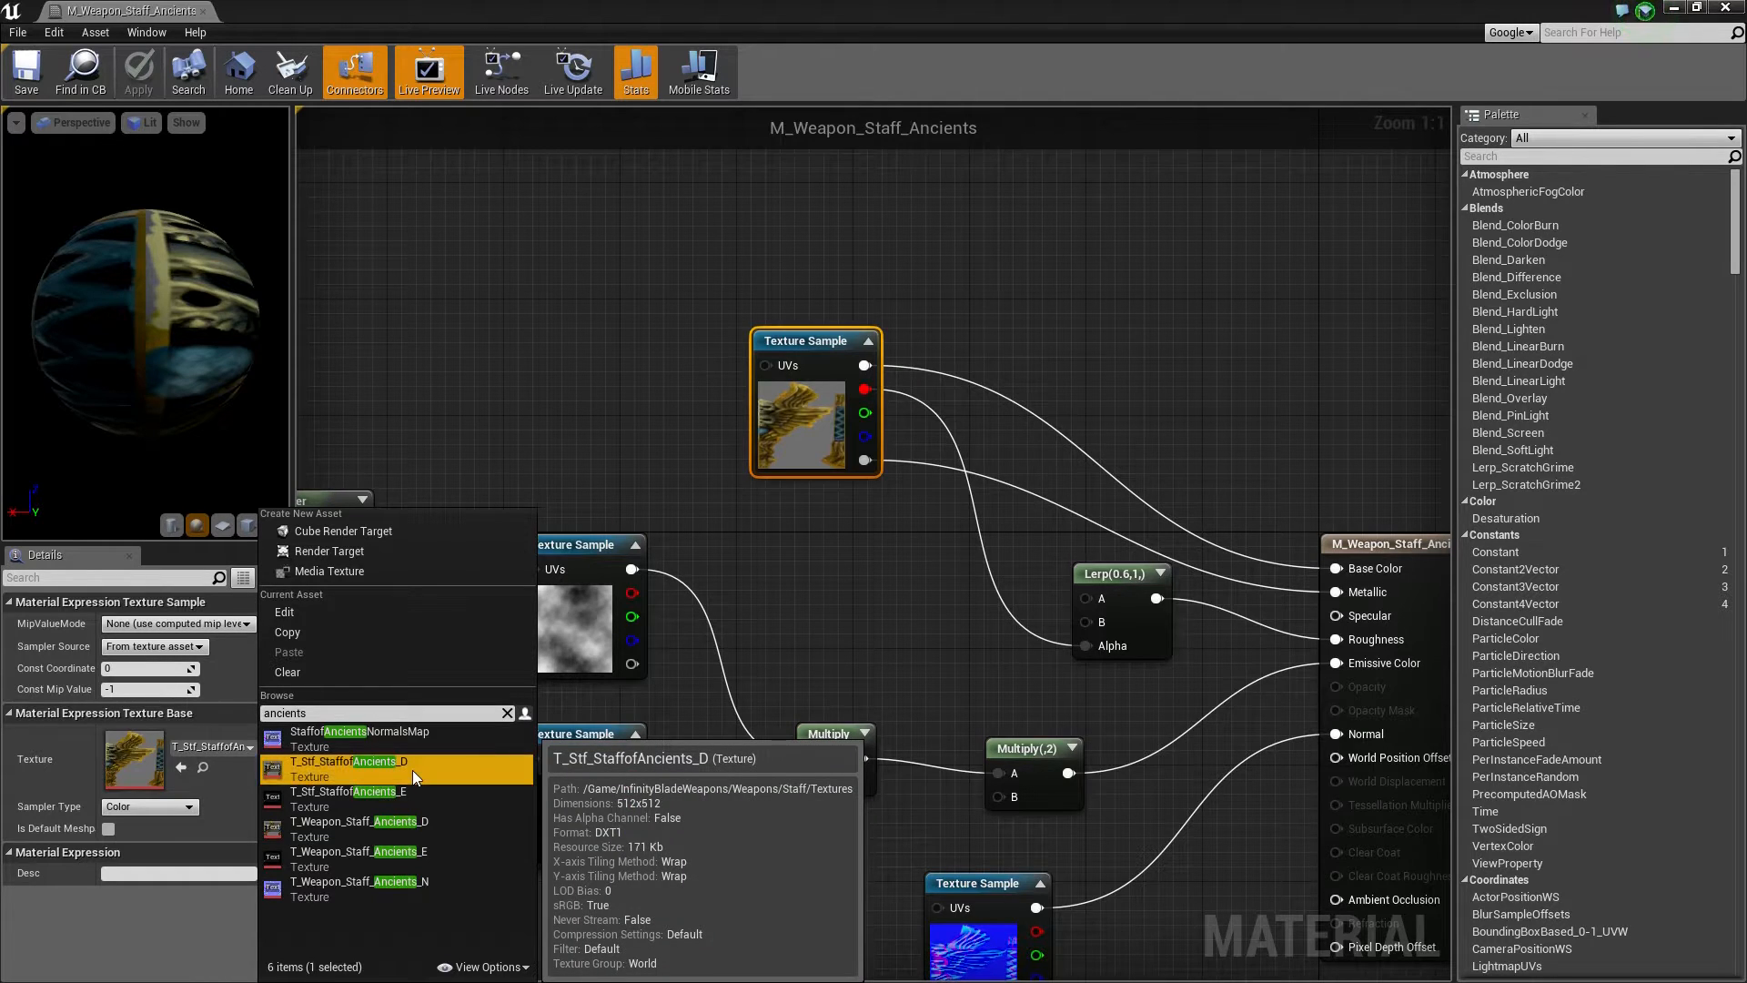
click(412, 823)
Step: Set the lower Texture Sample feeding the emissive Multiply node's B input to T_Weapon_Staff_Ancients_E
right_drag(415, 805, 468, 655)
click(608, 683)
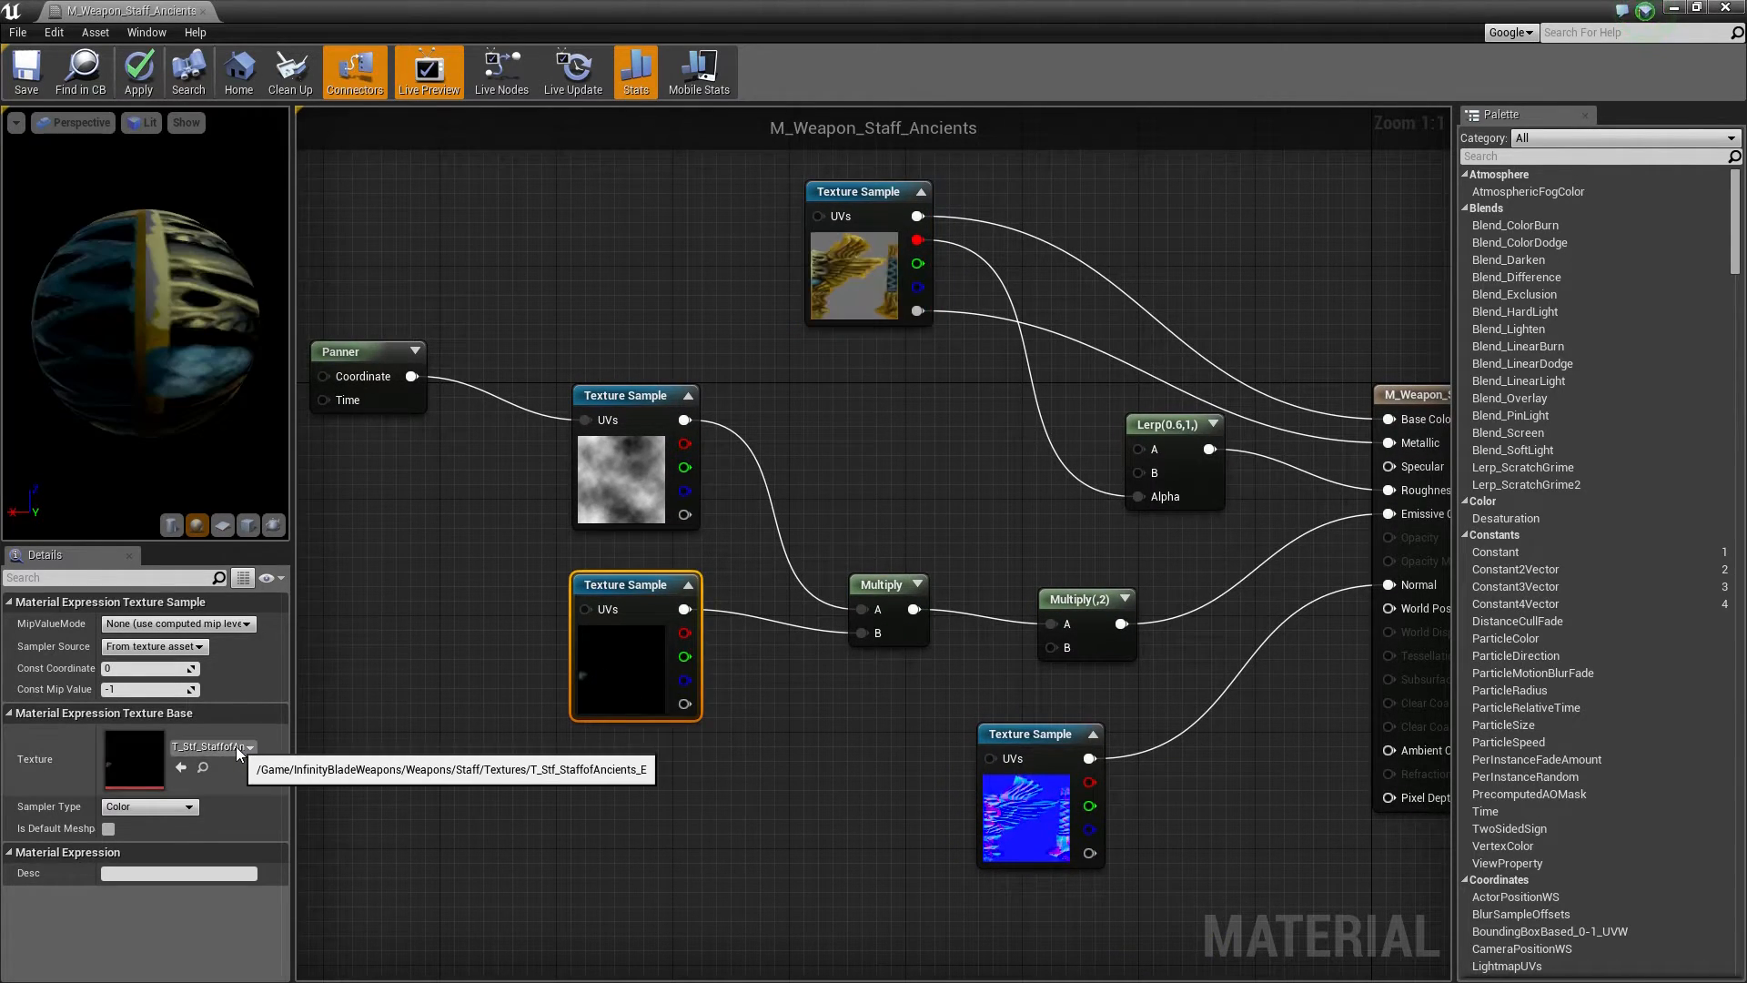
click(239, 746)
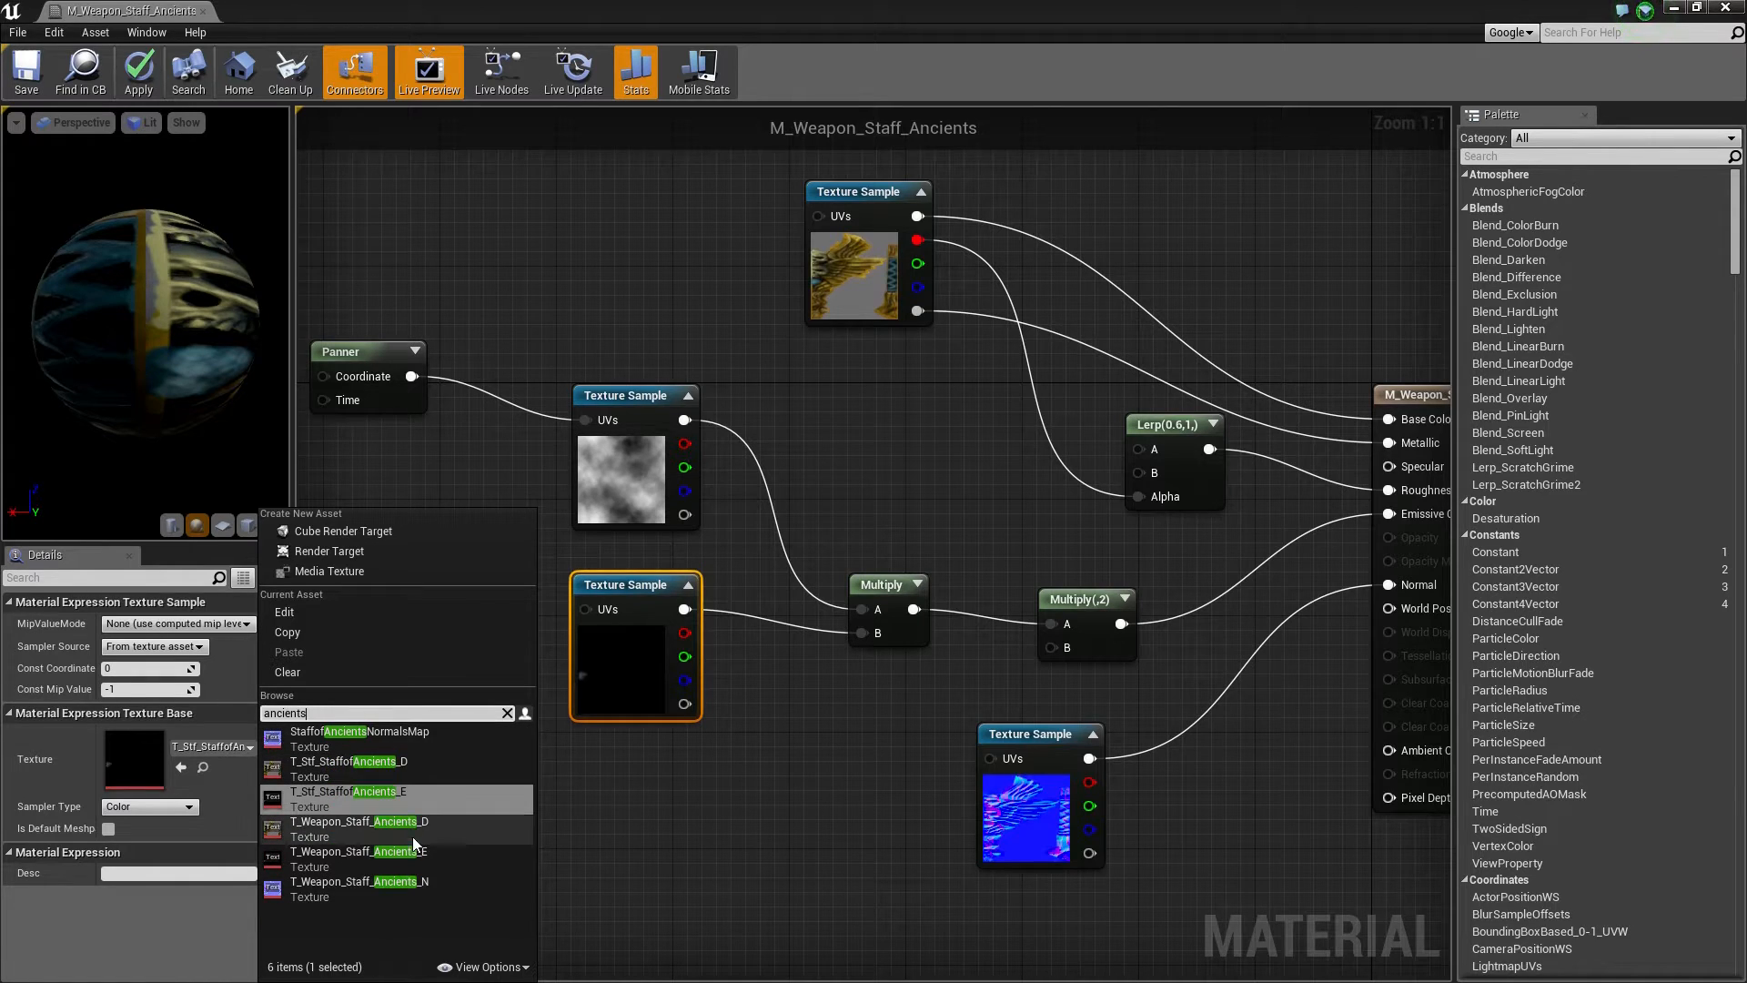
click(348, 859)
Step: Set the Texture Sample feeding Normal to T_Weapon_Staff_Ancients_N, then save and close the staff material
right_drag(785, 826, 442, 702)
click(660, 684)
click(227, 747)
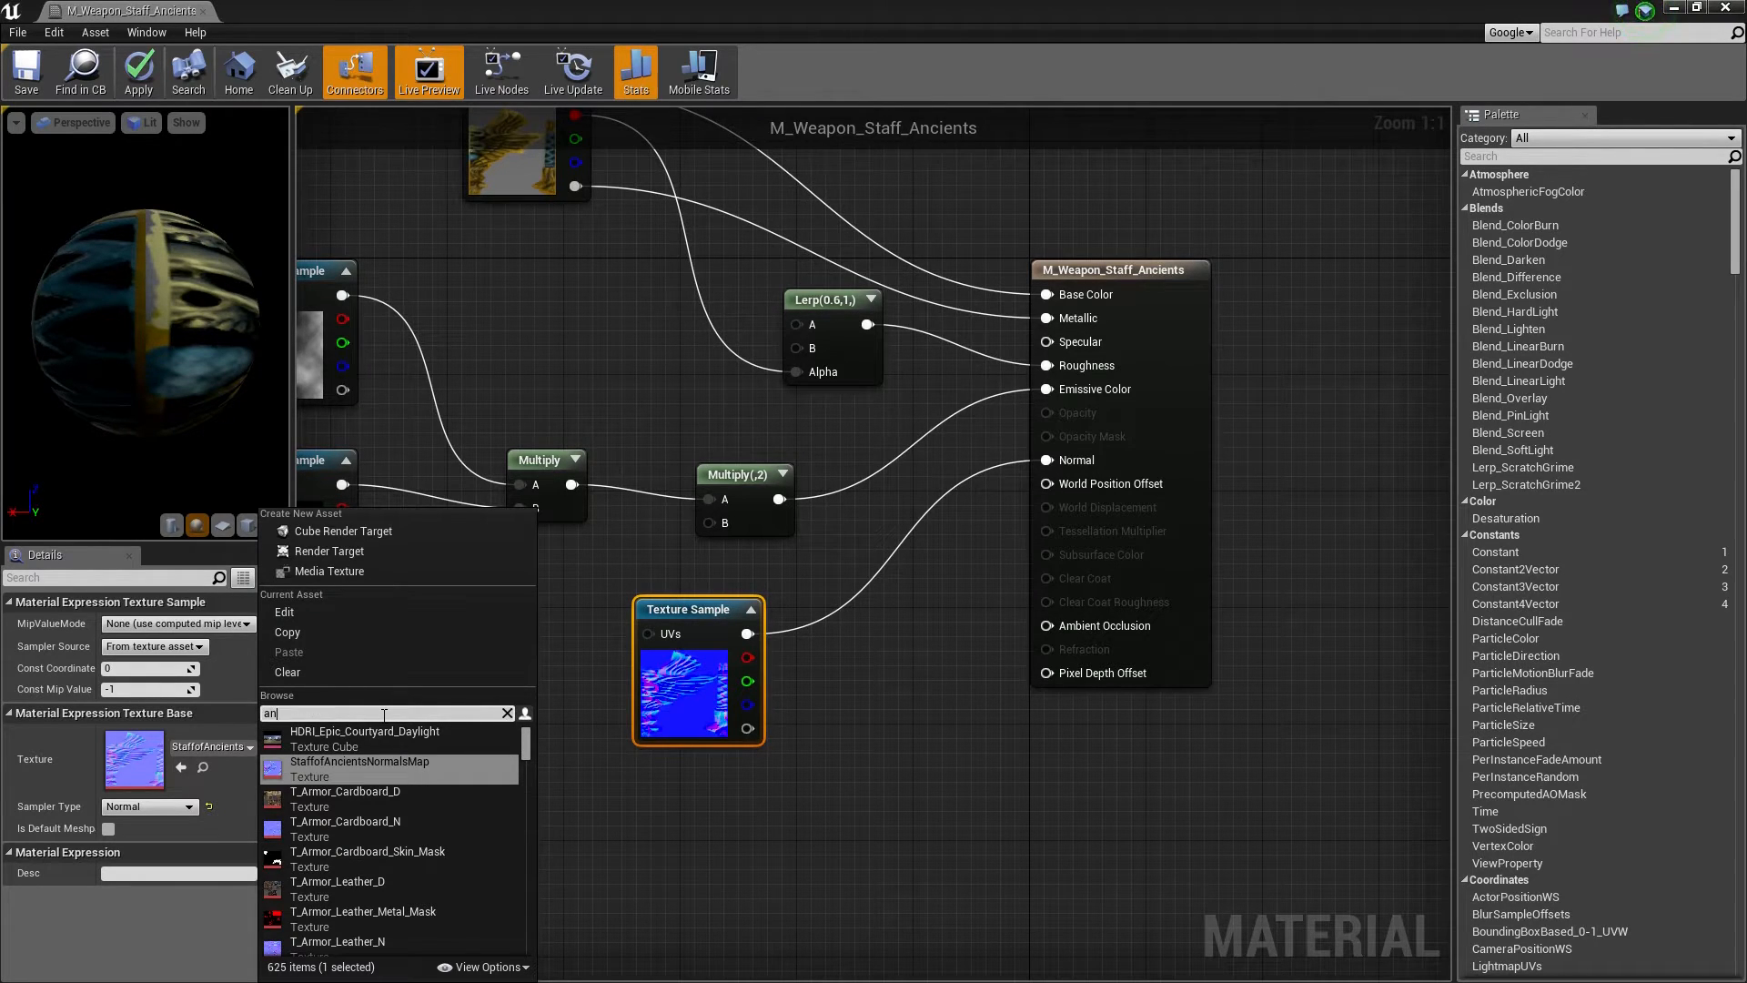
text(ancient)
click(386, 868)
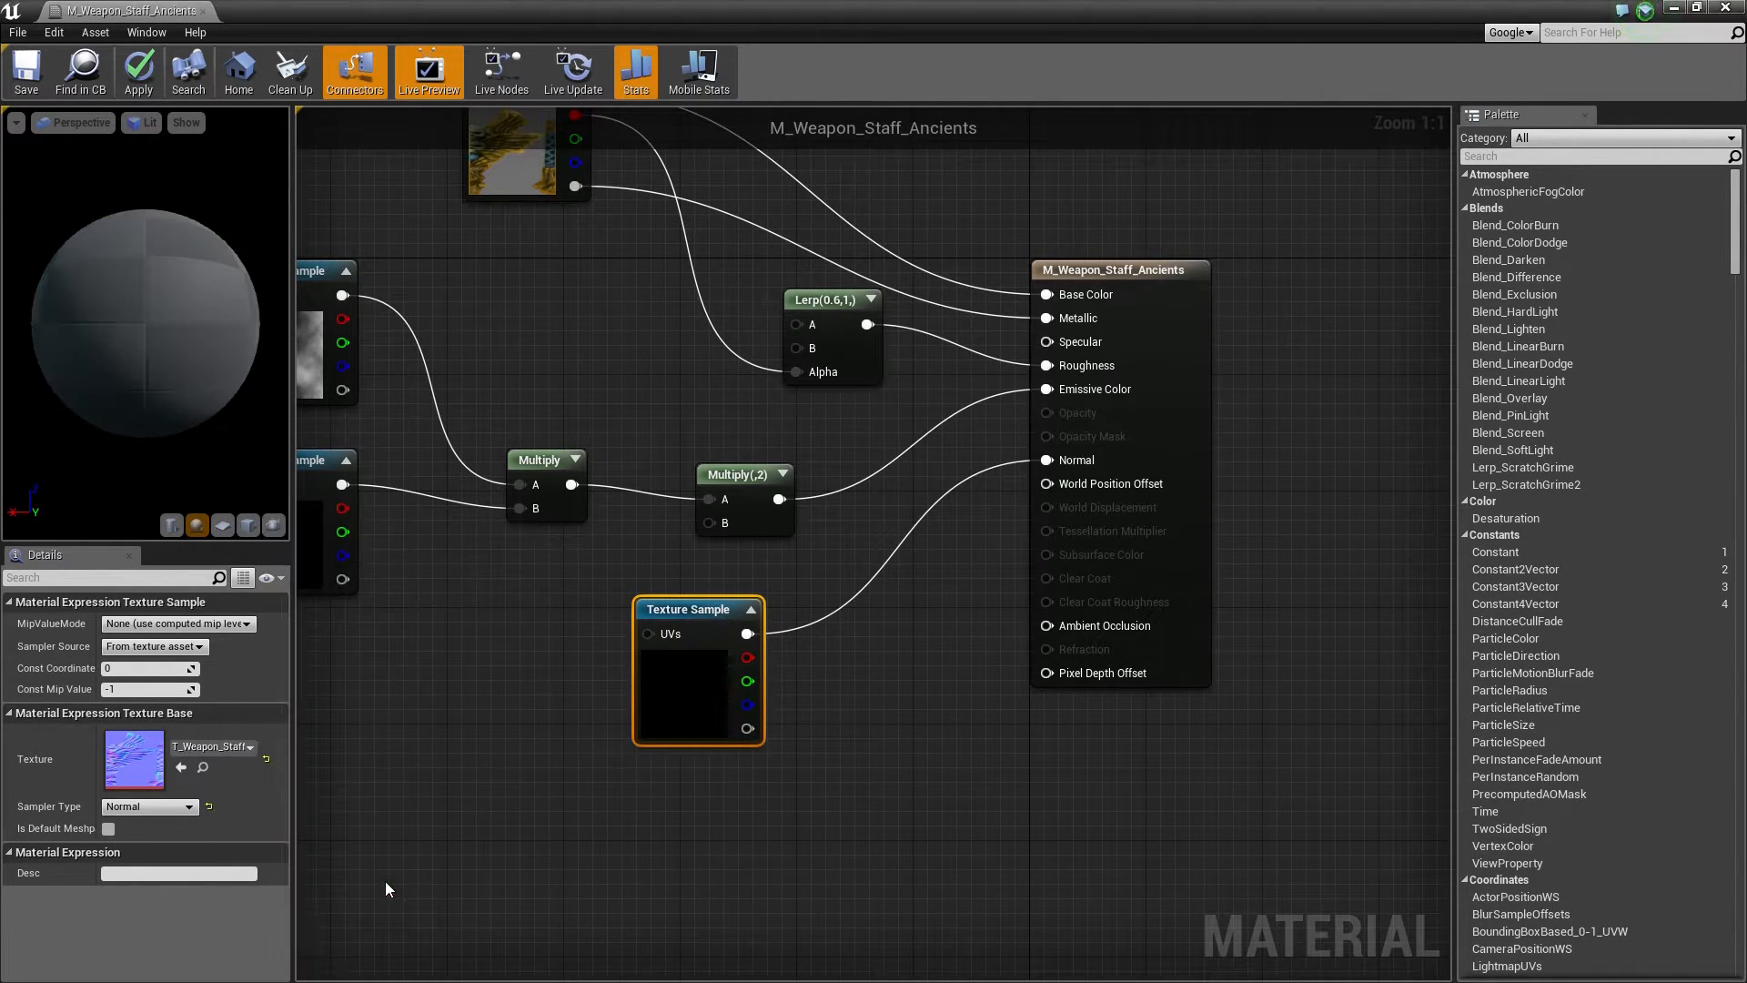
click(28, 77)
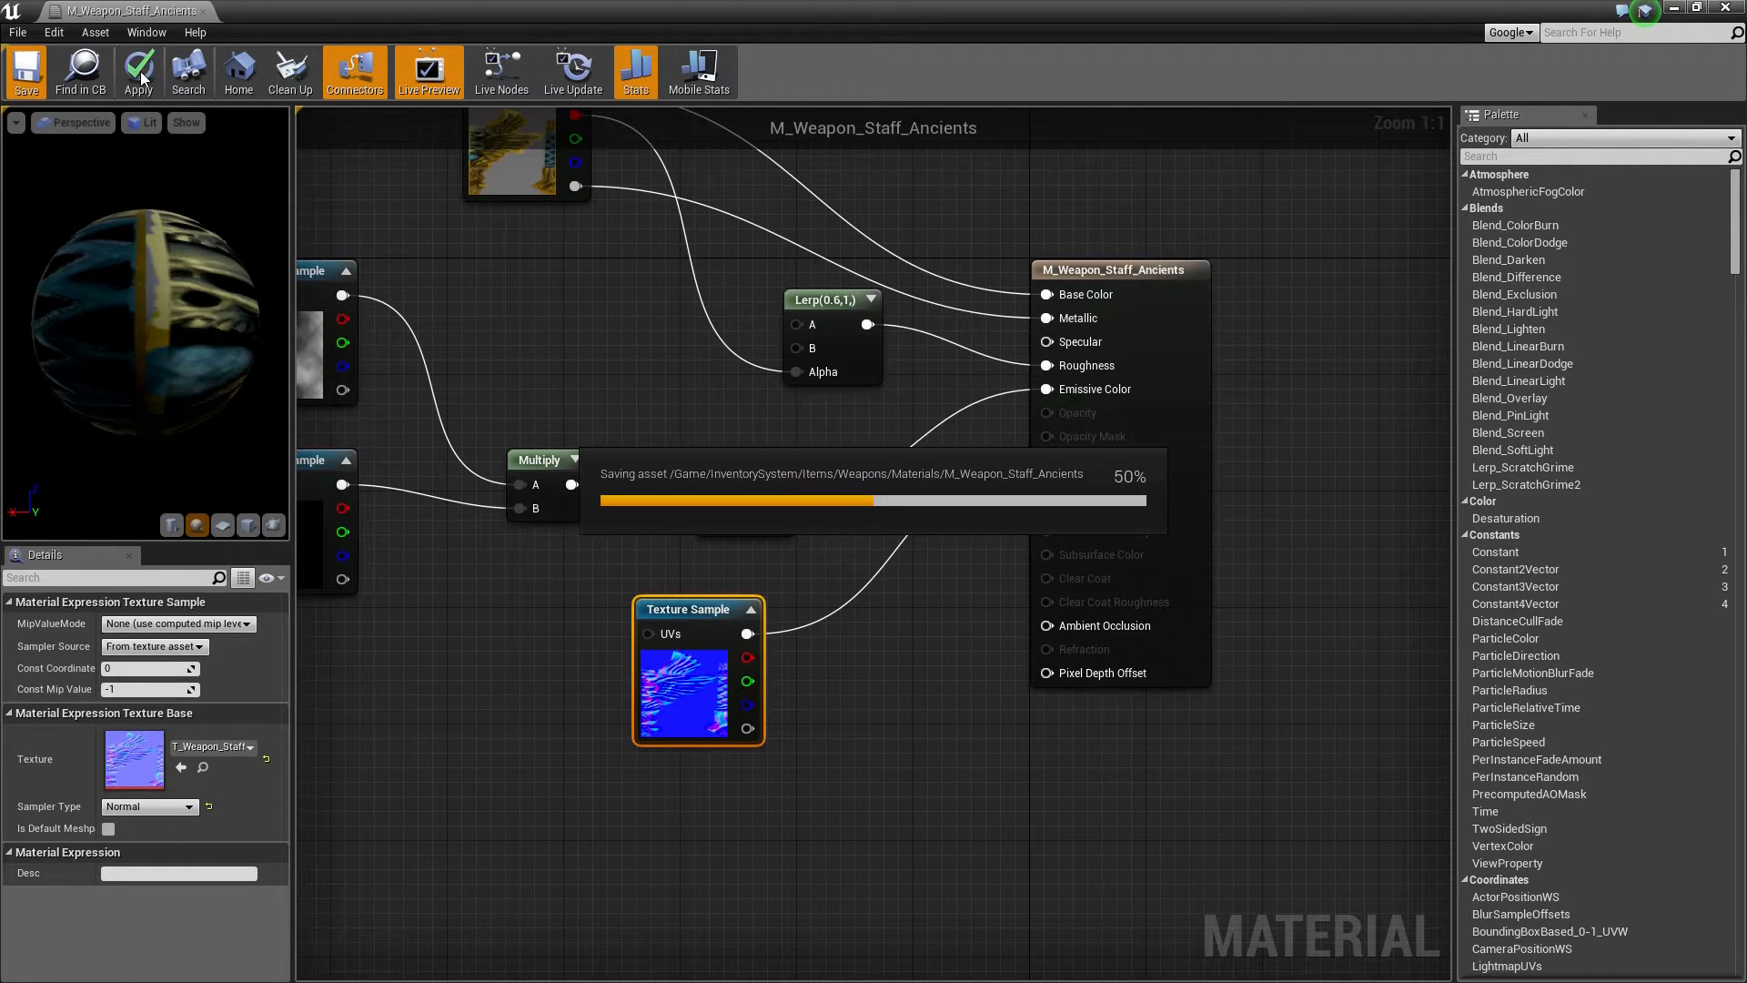
click(203, 10)
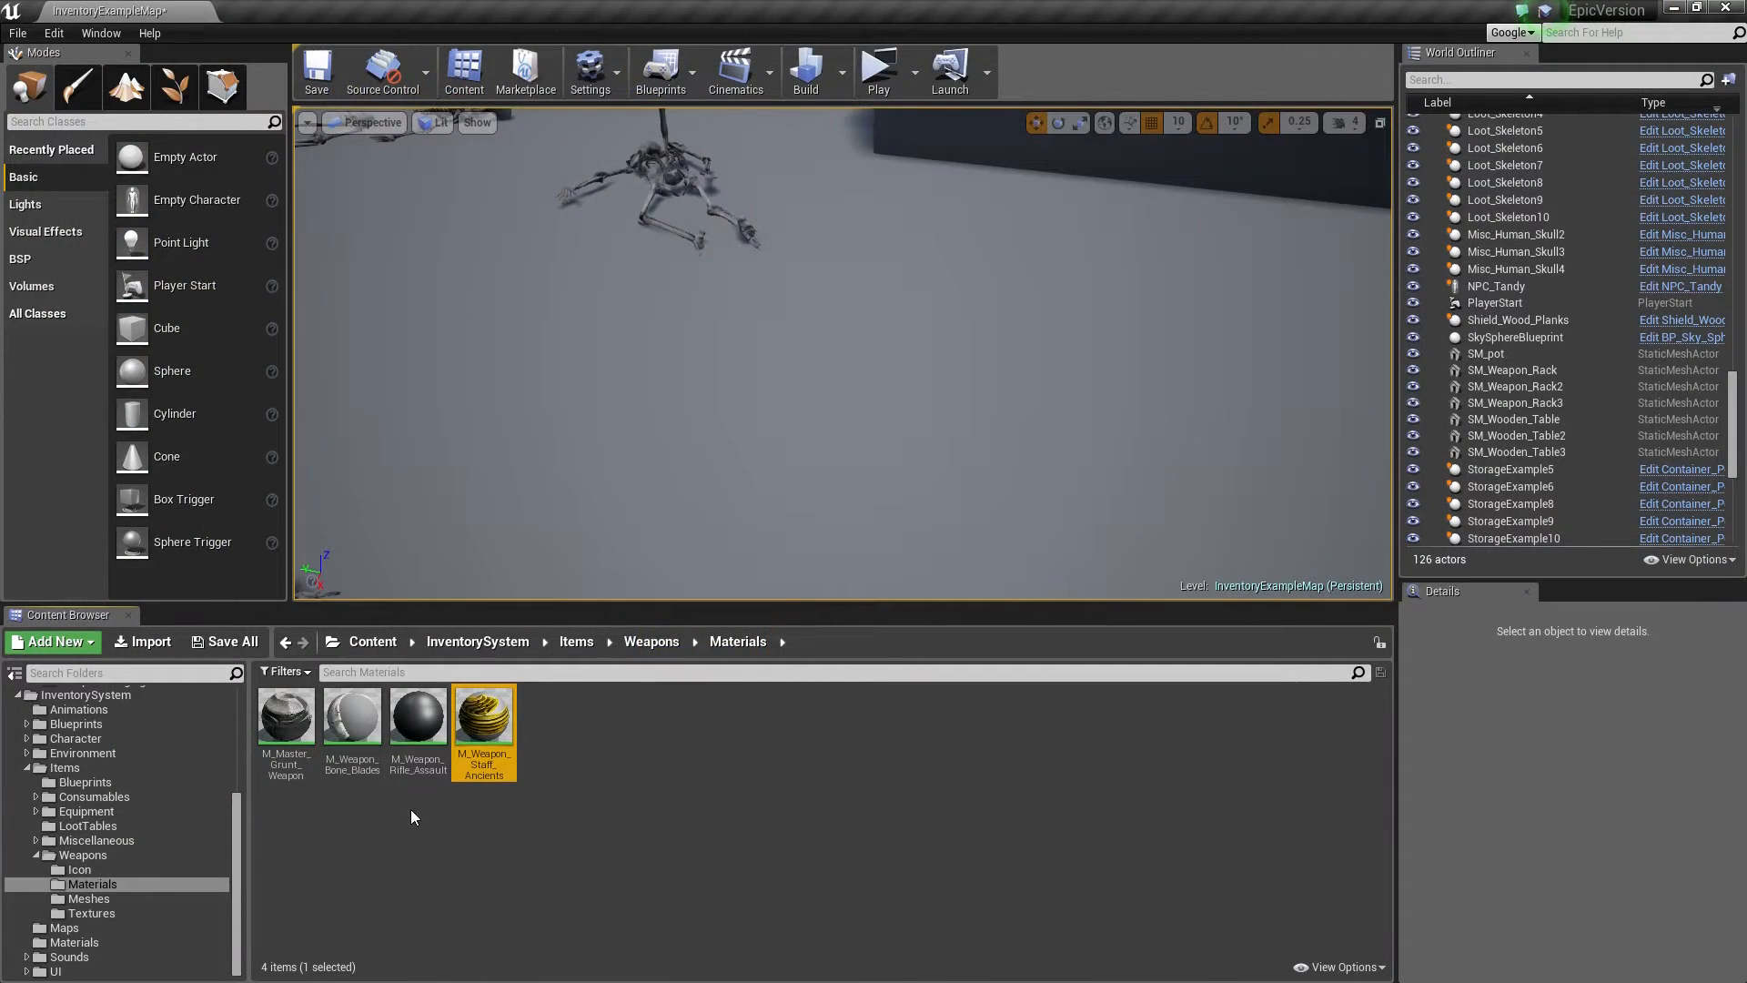
Step: Import SK_Weapon_Staff_Ancients.FBX into InventorySystem/Items/Weapons/Meshes as a skeletal mesh with Skeleton set to None
click(89, 899)
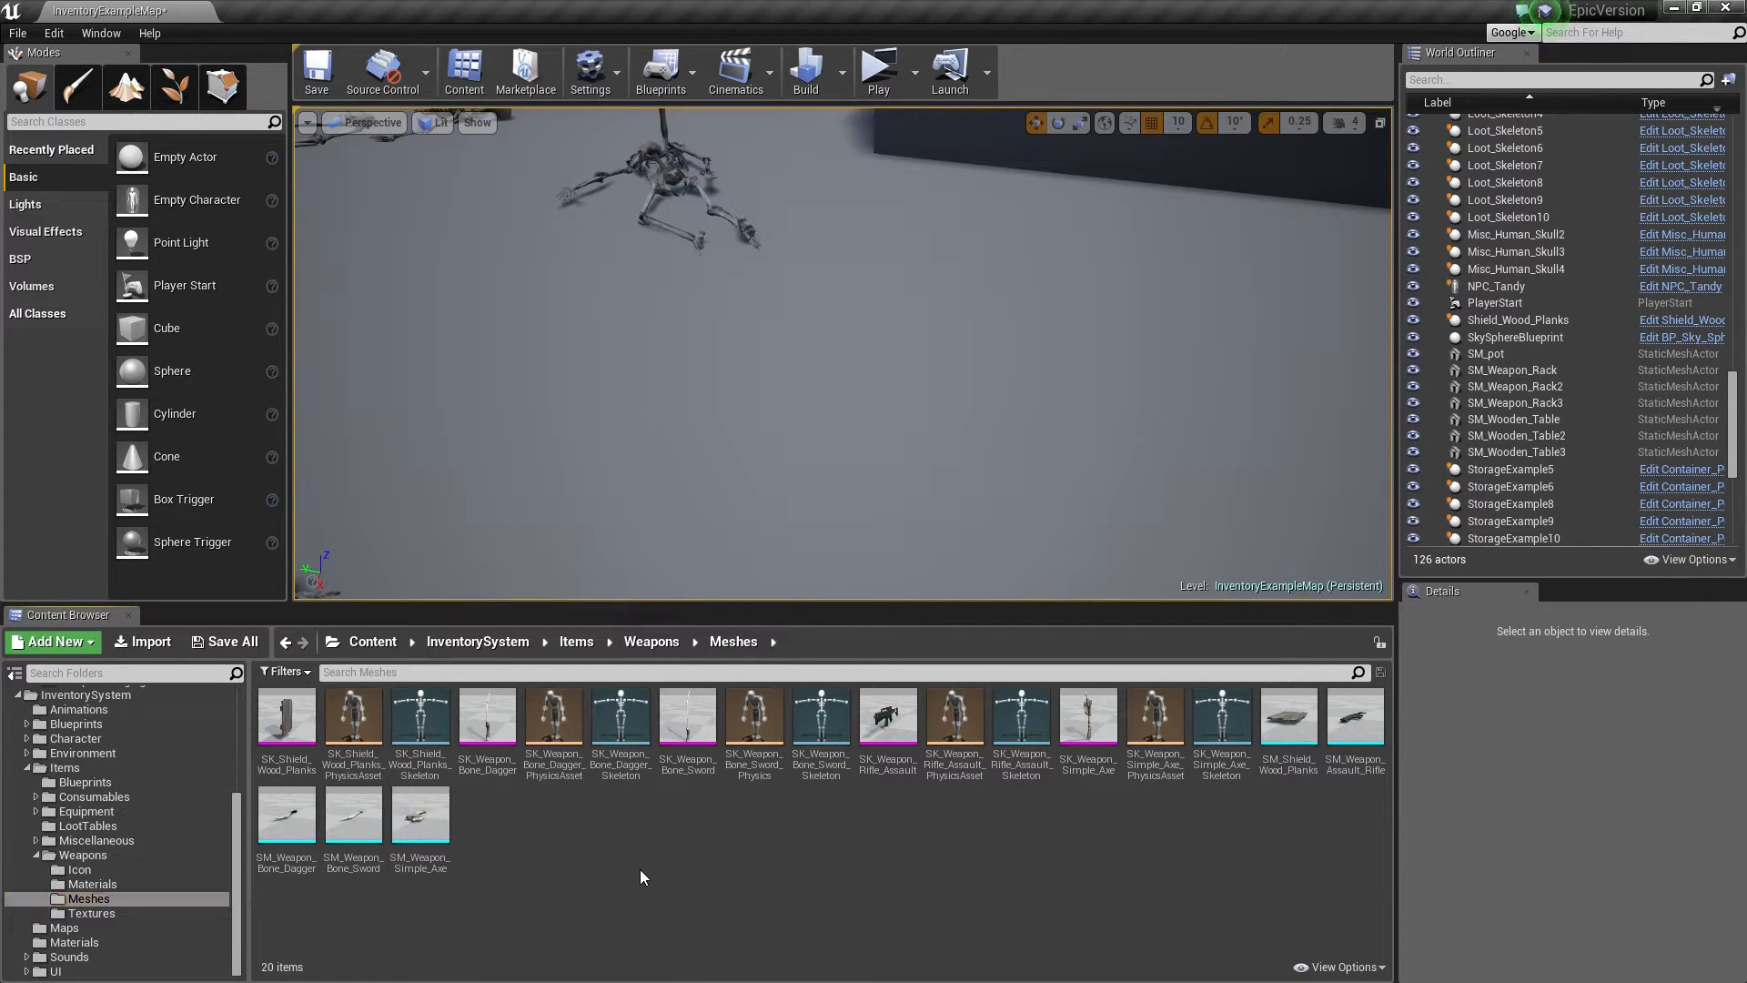
right_click(621, 819)
click(766, 599)
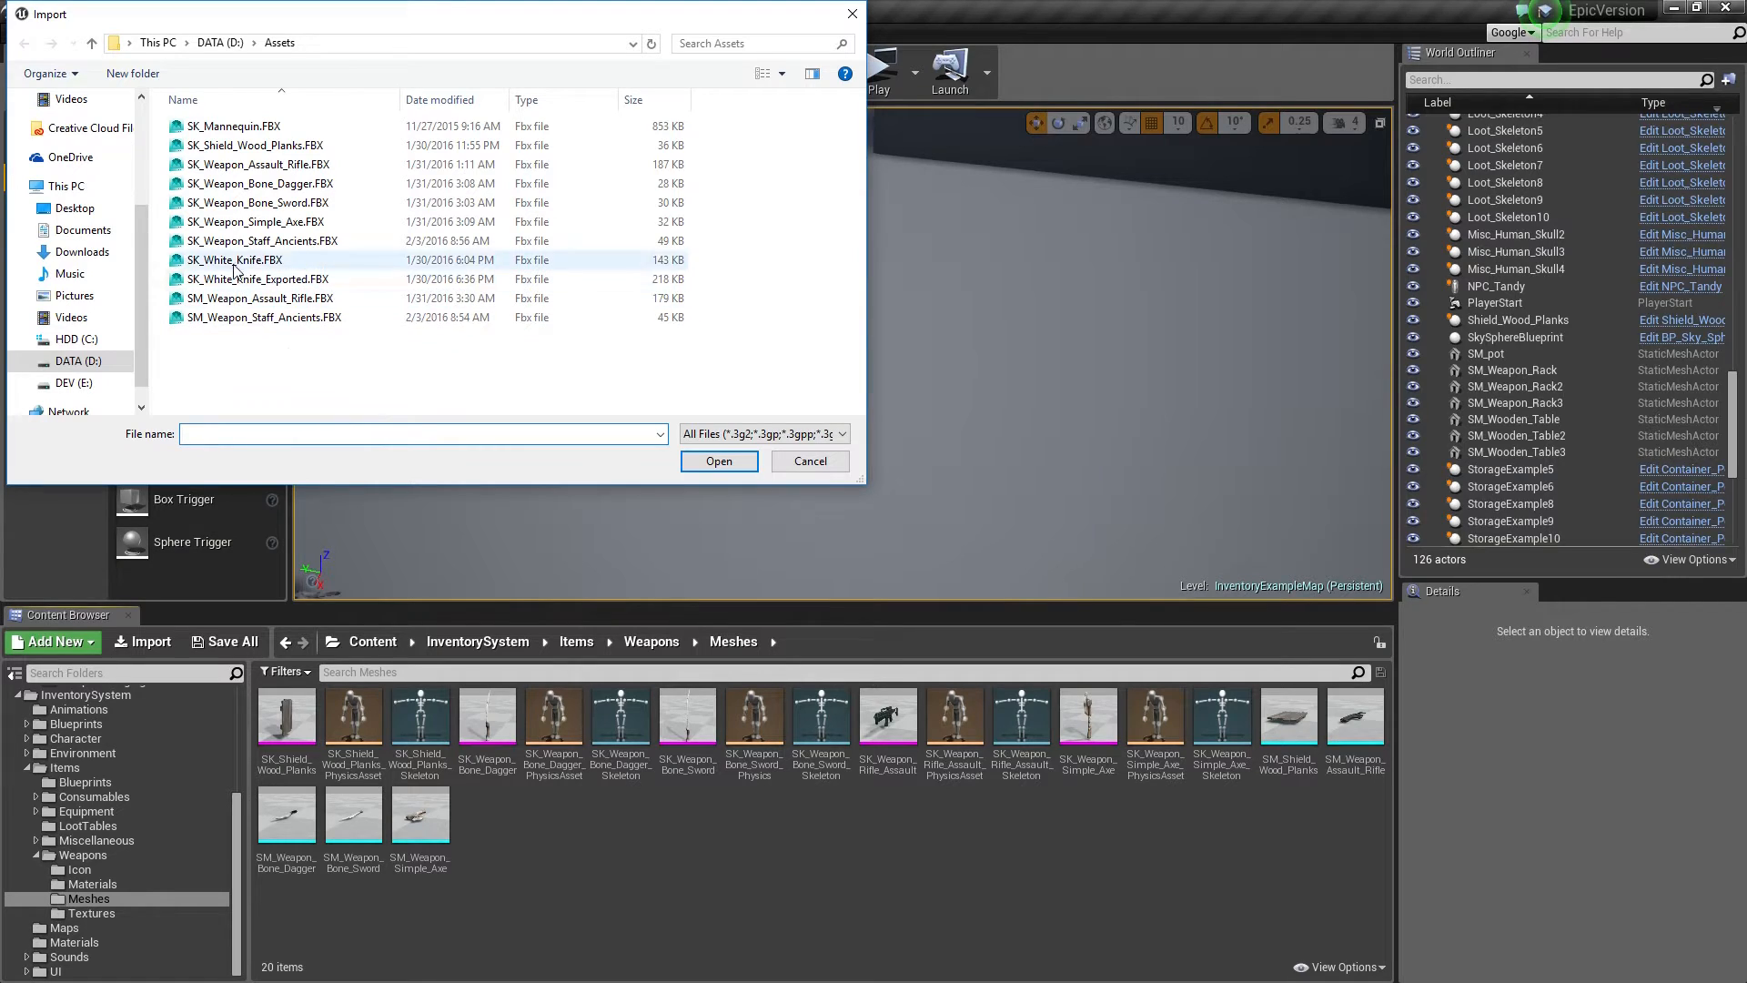
double_click(260, 241)
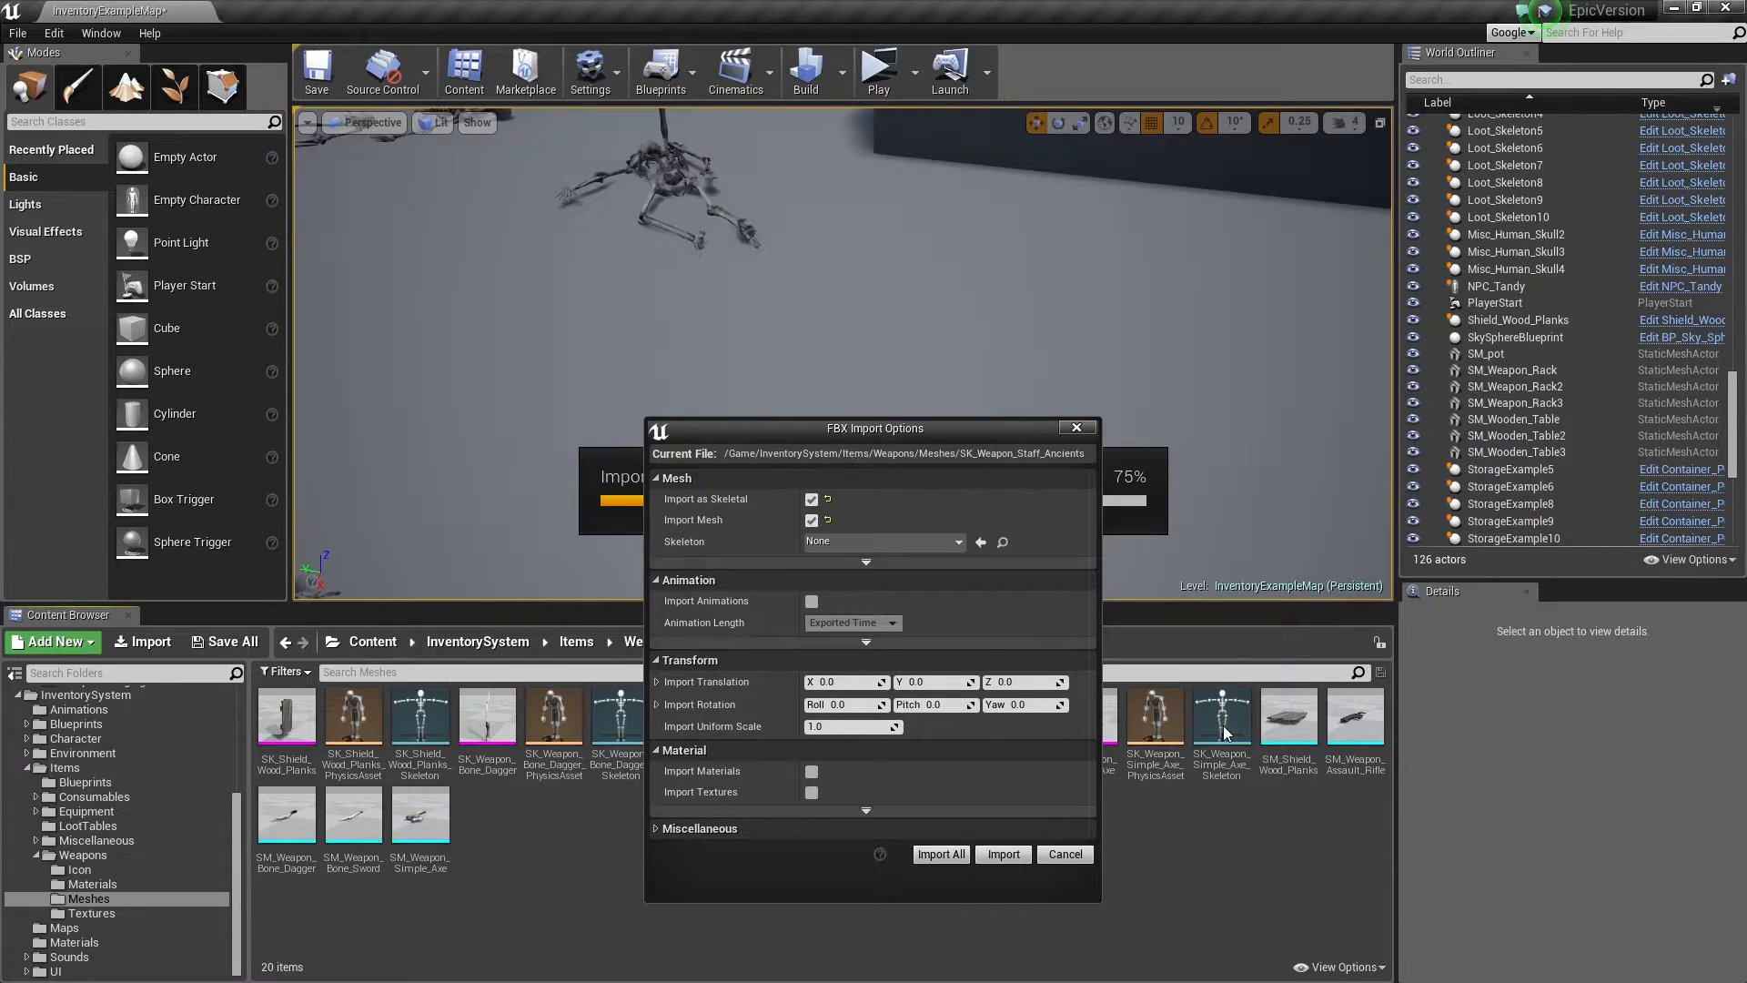
click(903, 543)
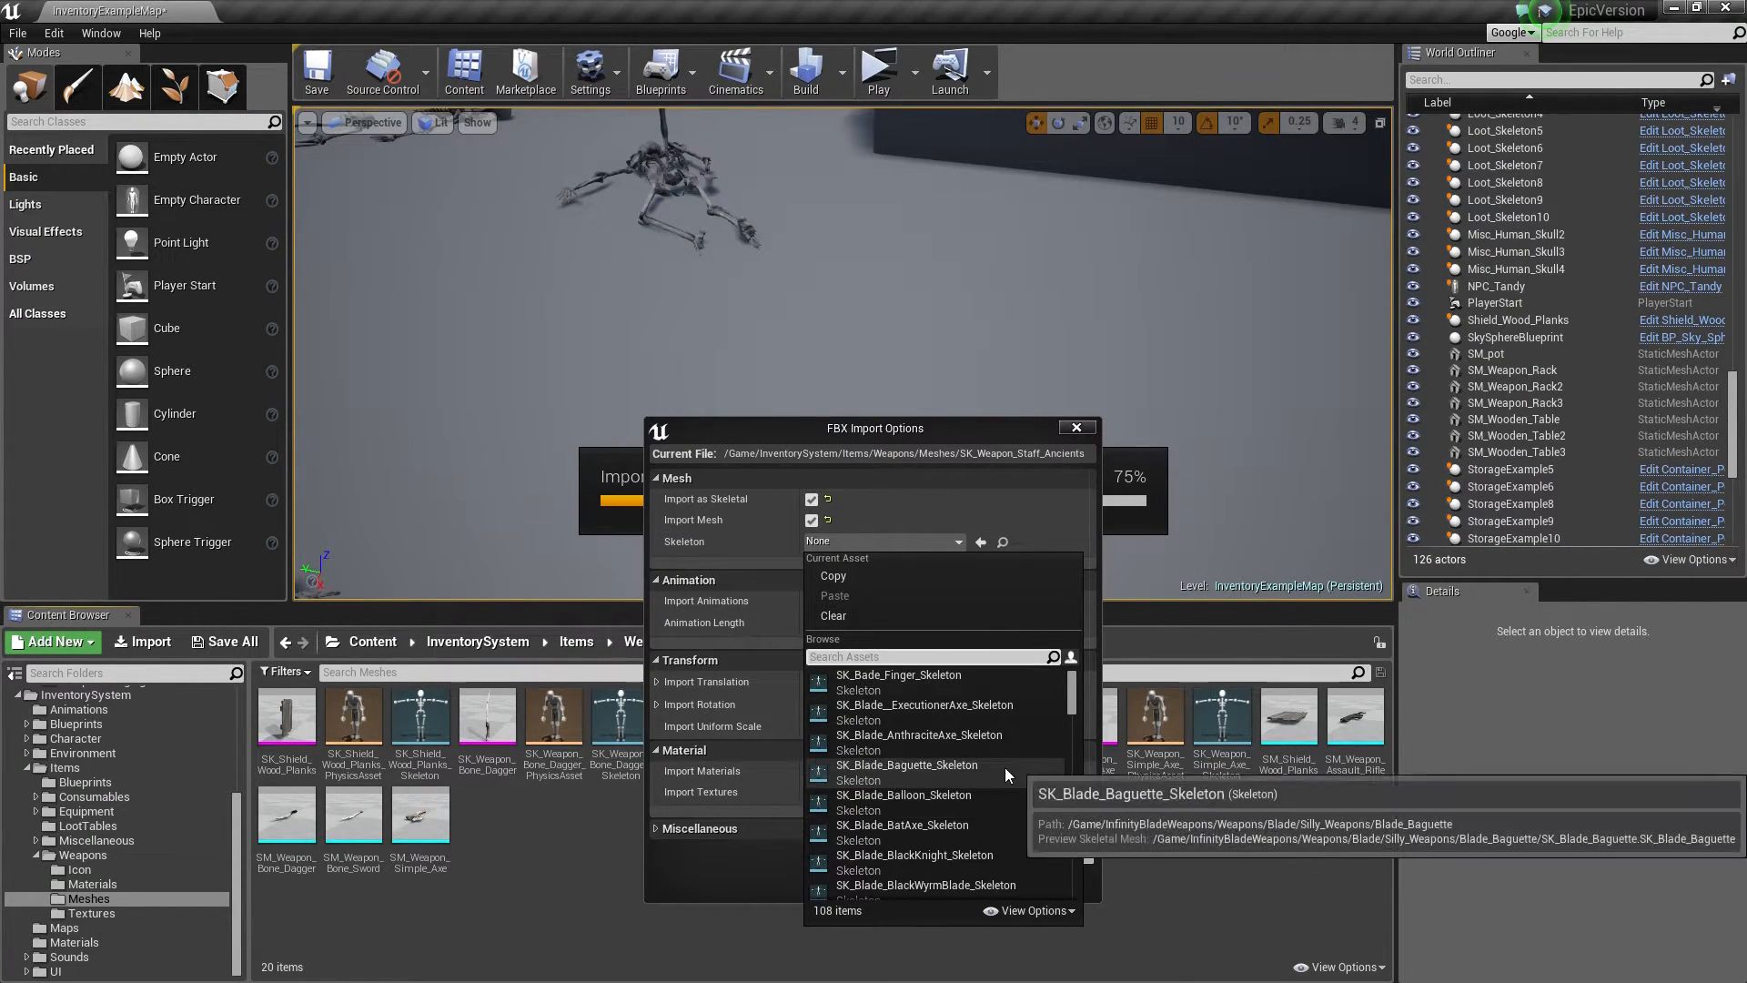
click(954, 499)
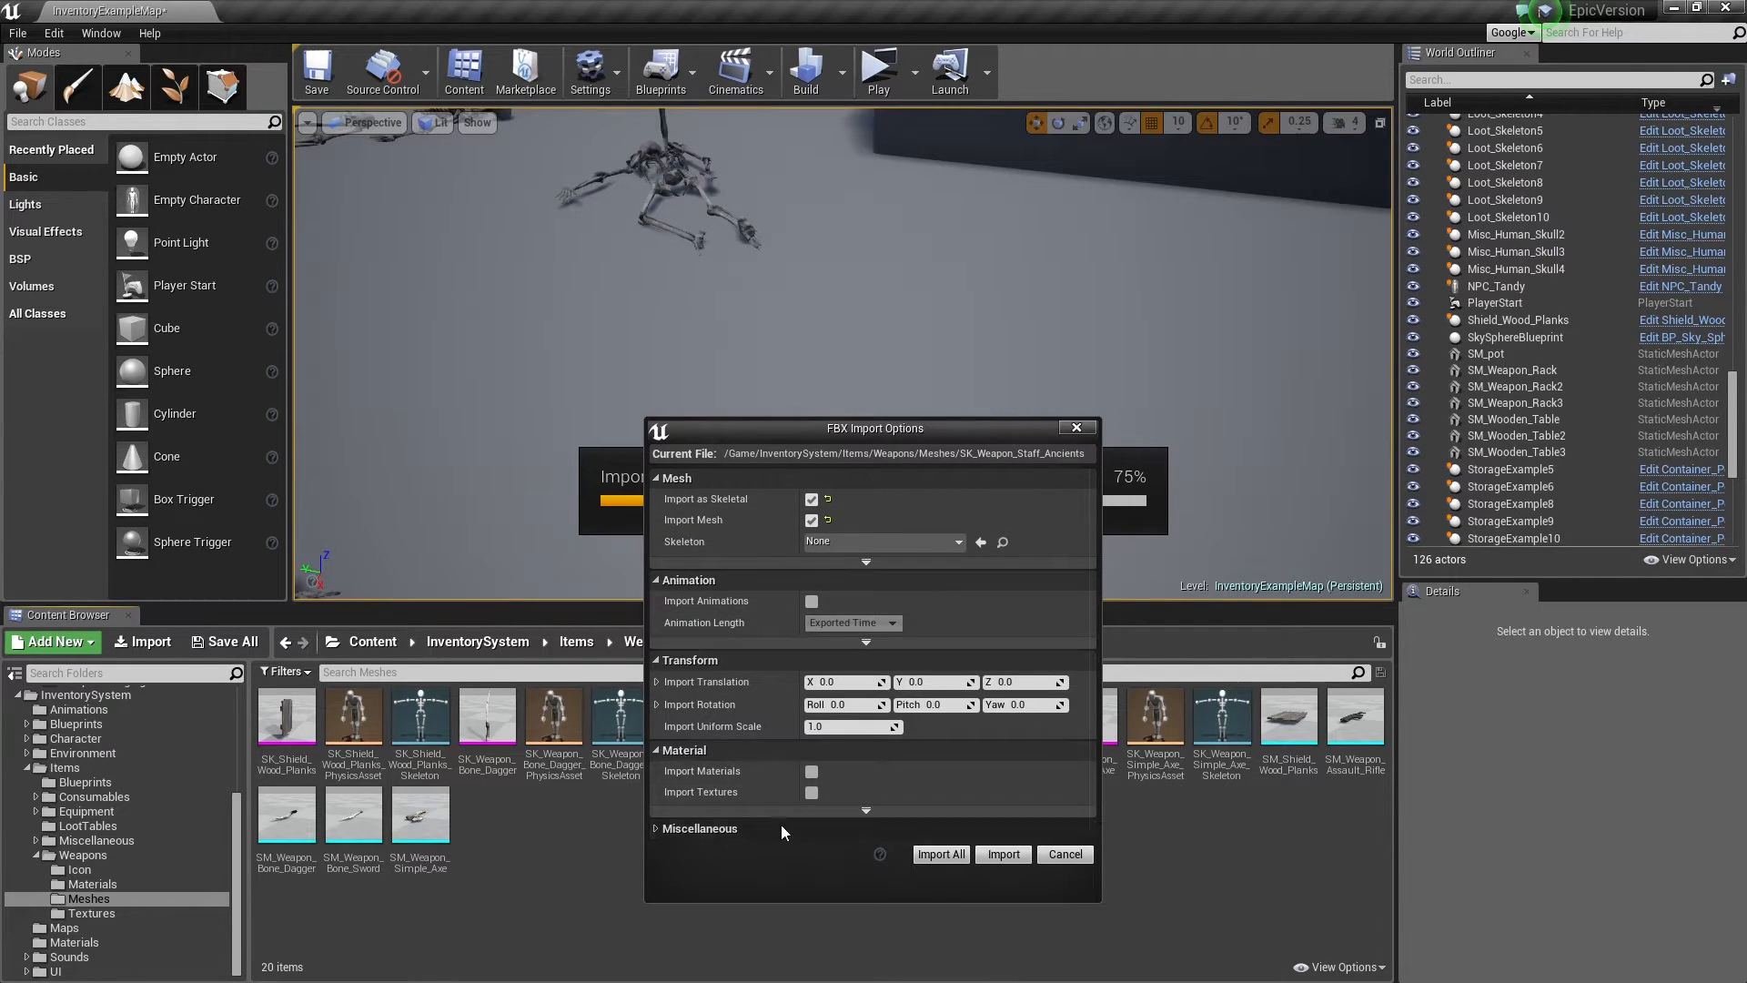
click(1005, 857)
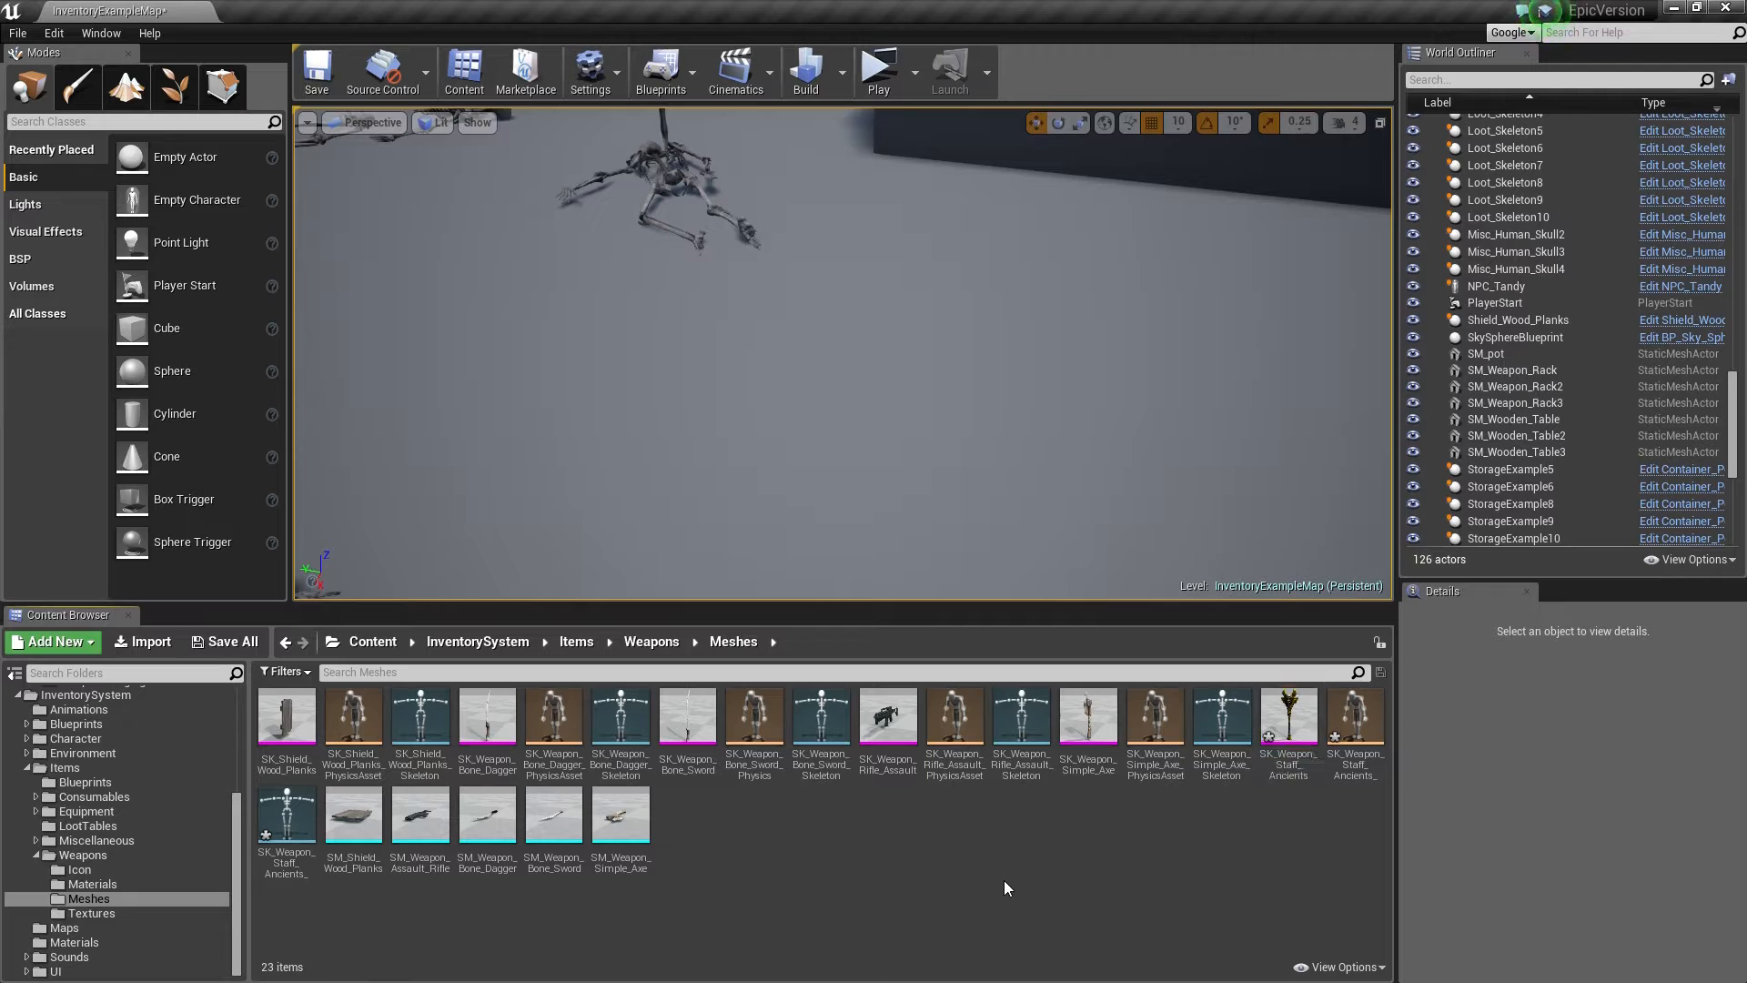
Step: Examine the imported staff assets and inspect the SK_Weapon_Staff_Ancients skeletal mesh and its Root bone position from several angles
click(1293, 755)
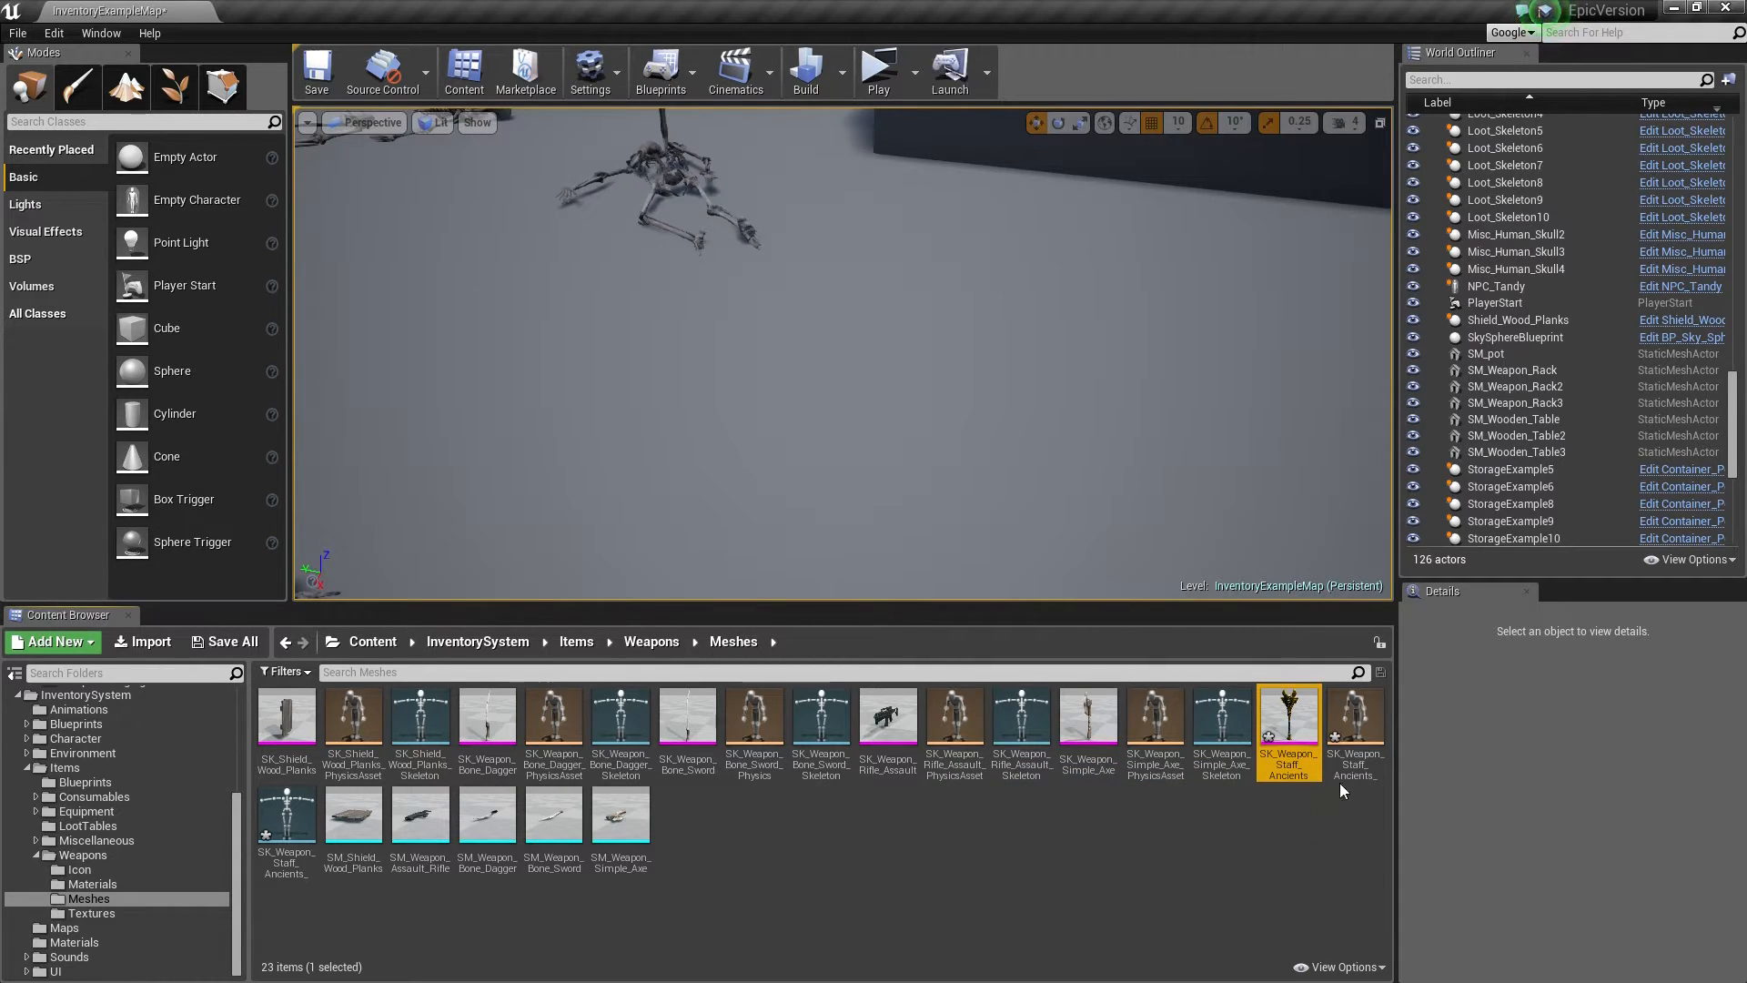
click(1360, 728)
click(287, 815)
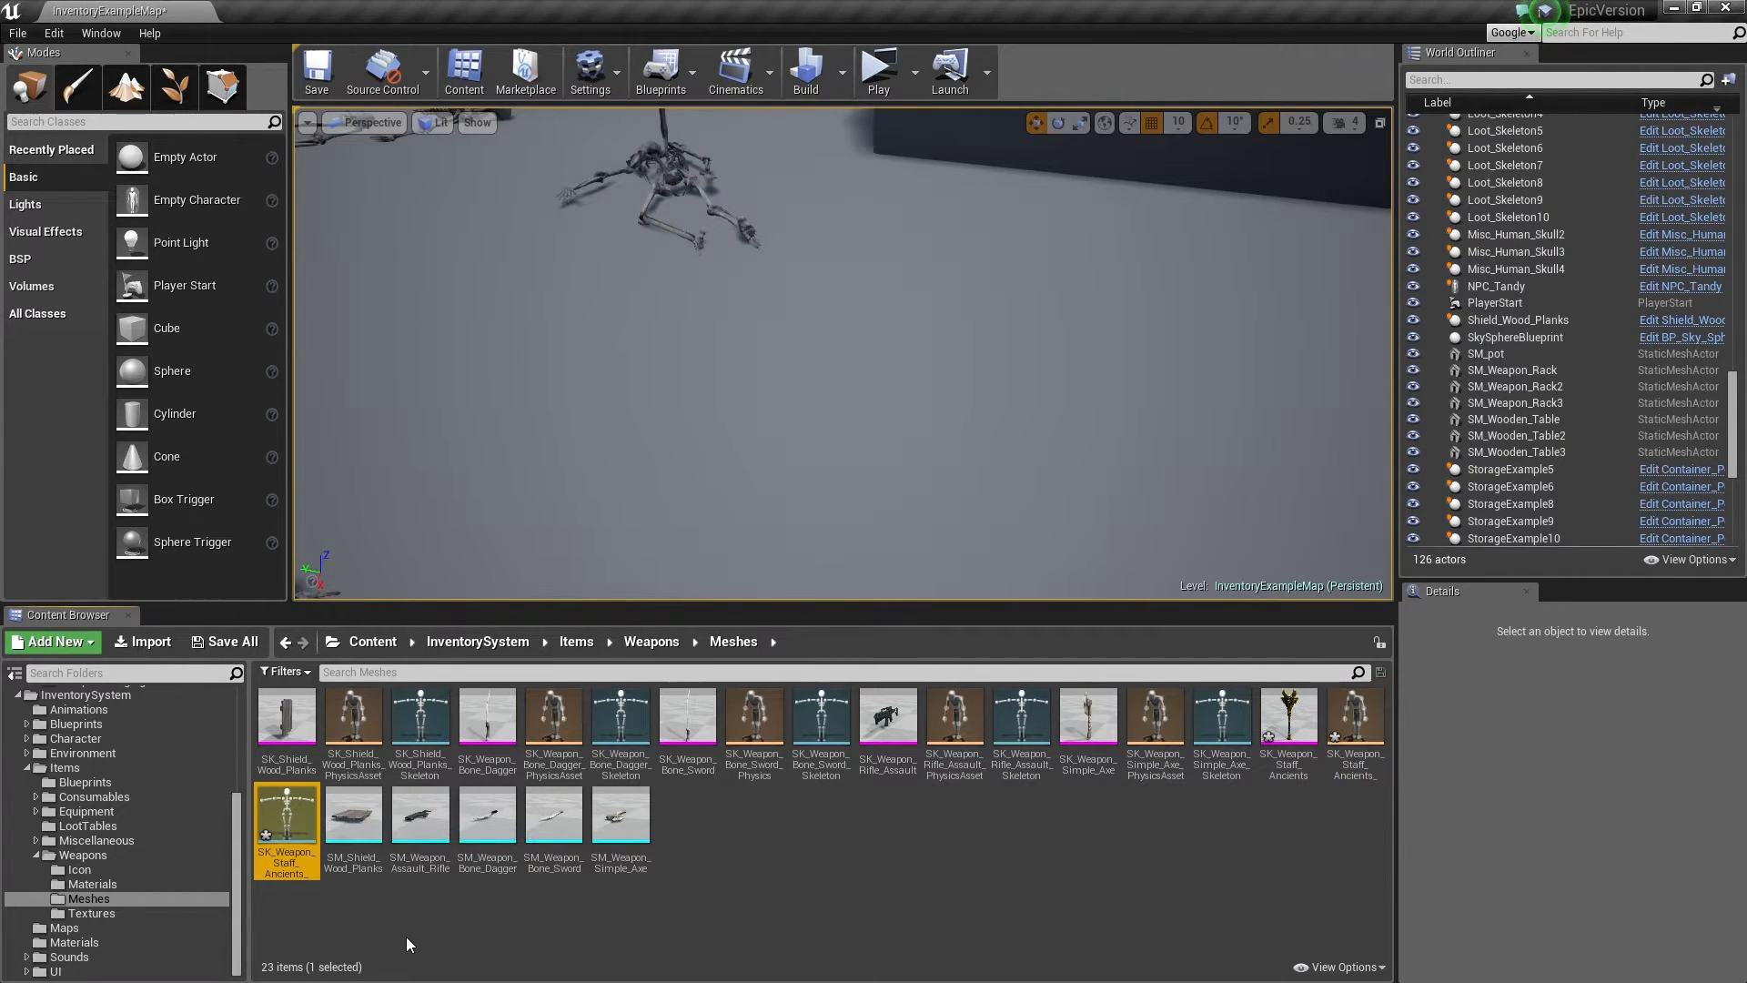
click(790, 897)
double_click(1289, 719)
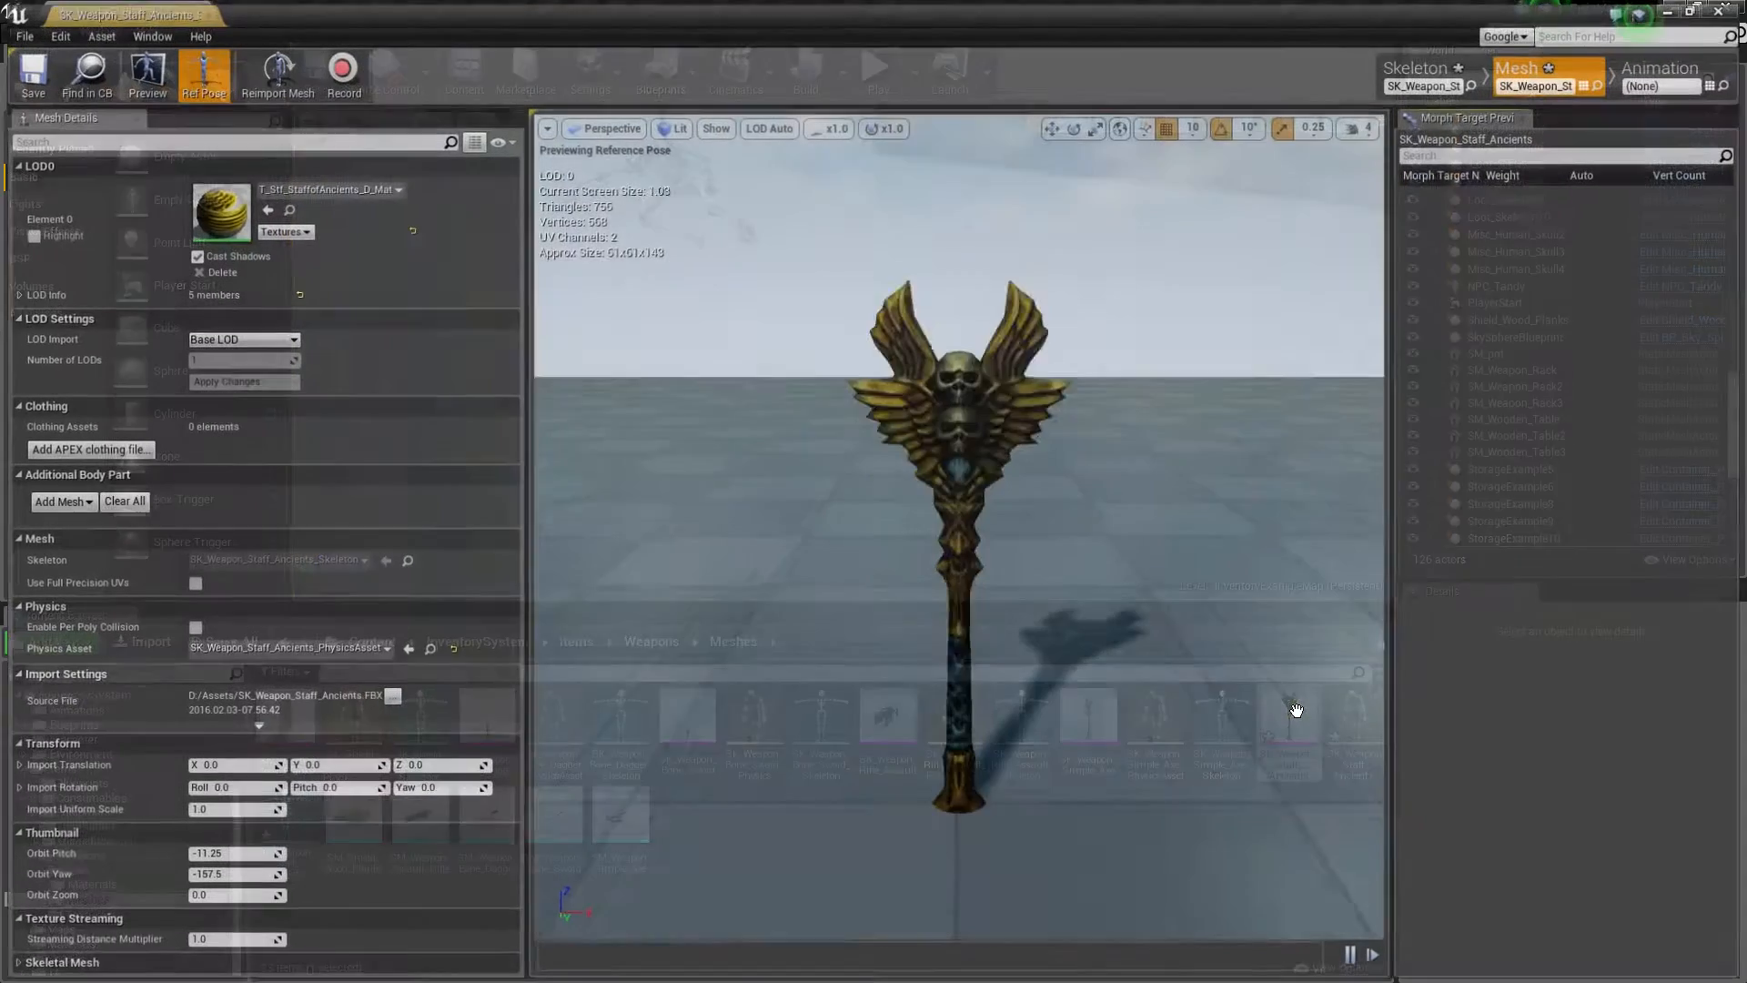
click(1017, 509)
alt+drag(1018, 510, 1026, 600)
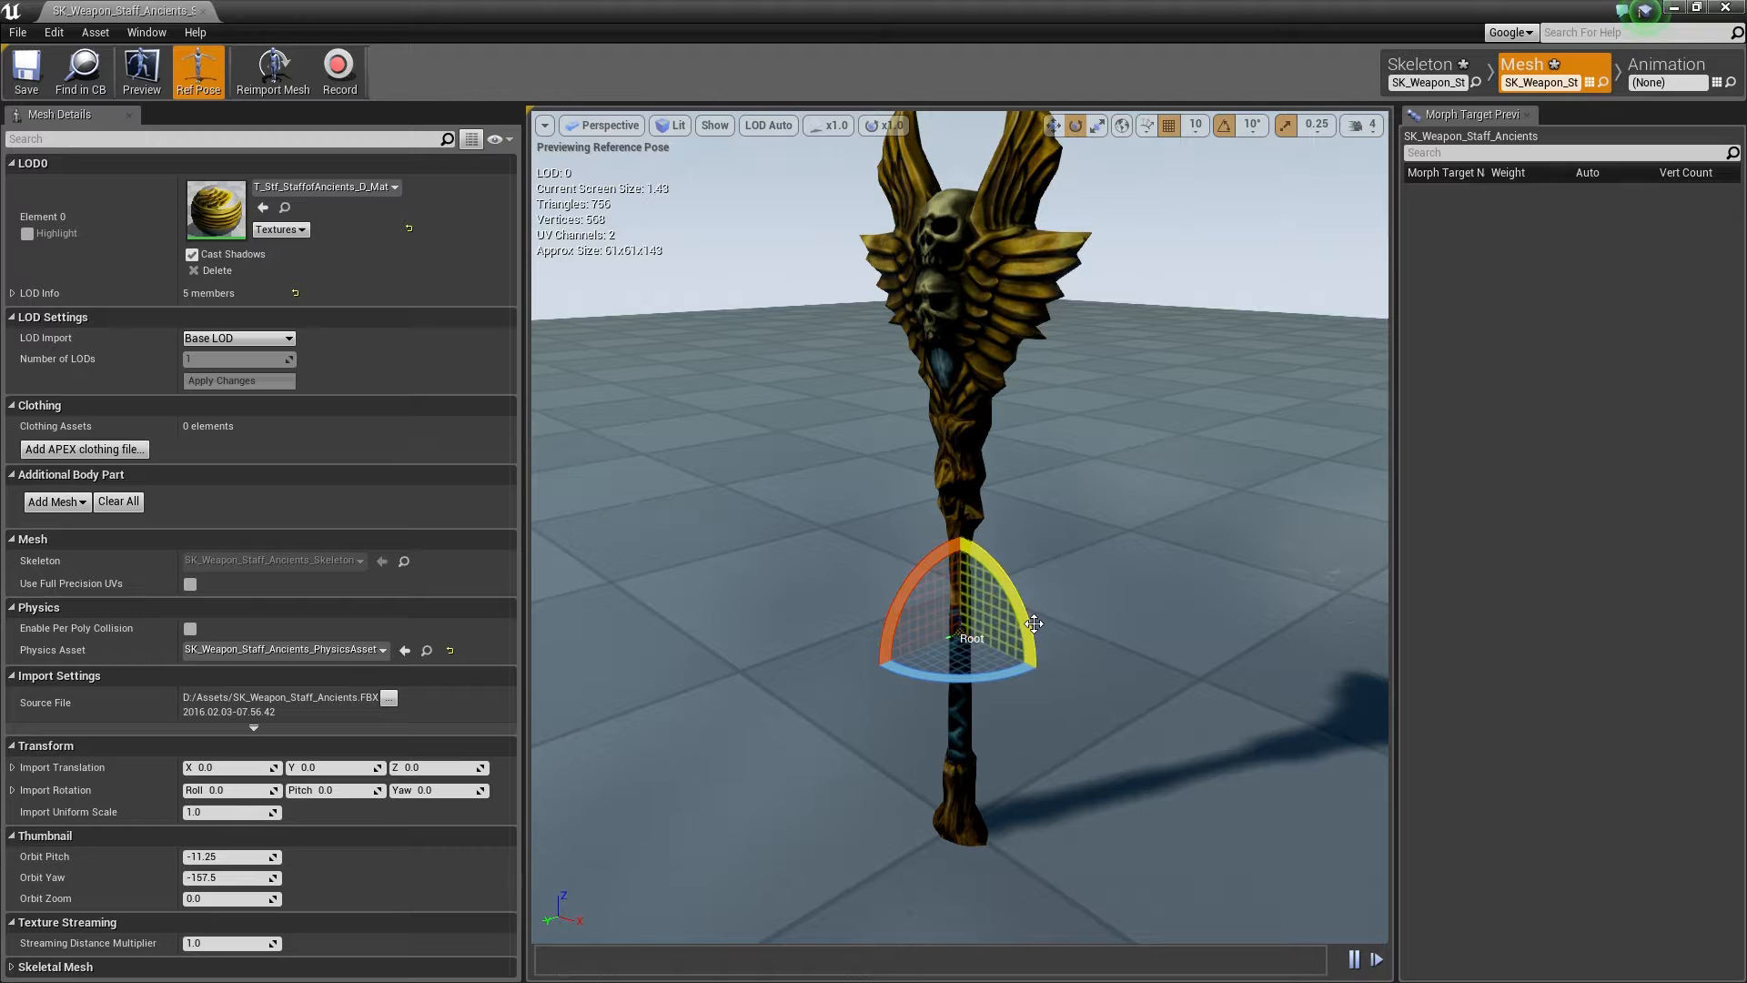
scroll(1079, 641, up, 4)
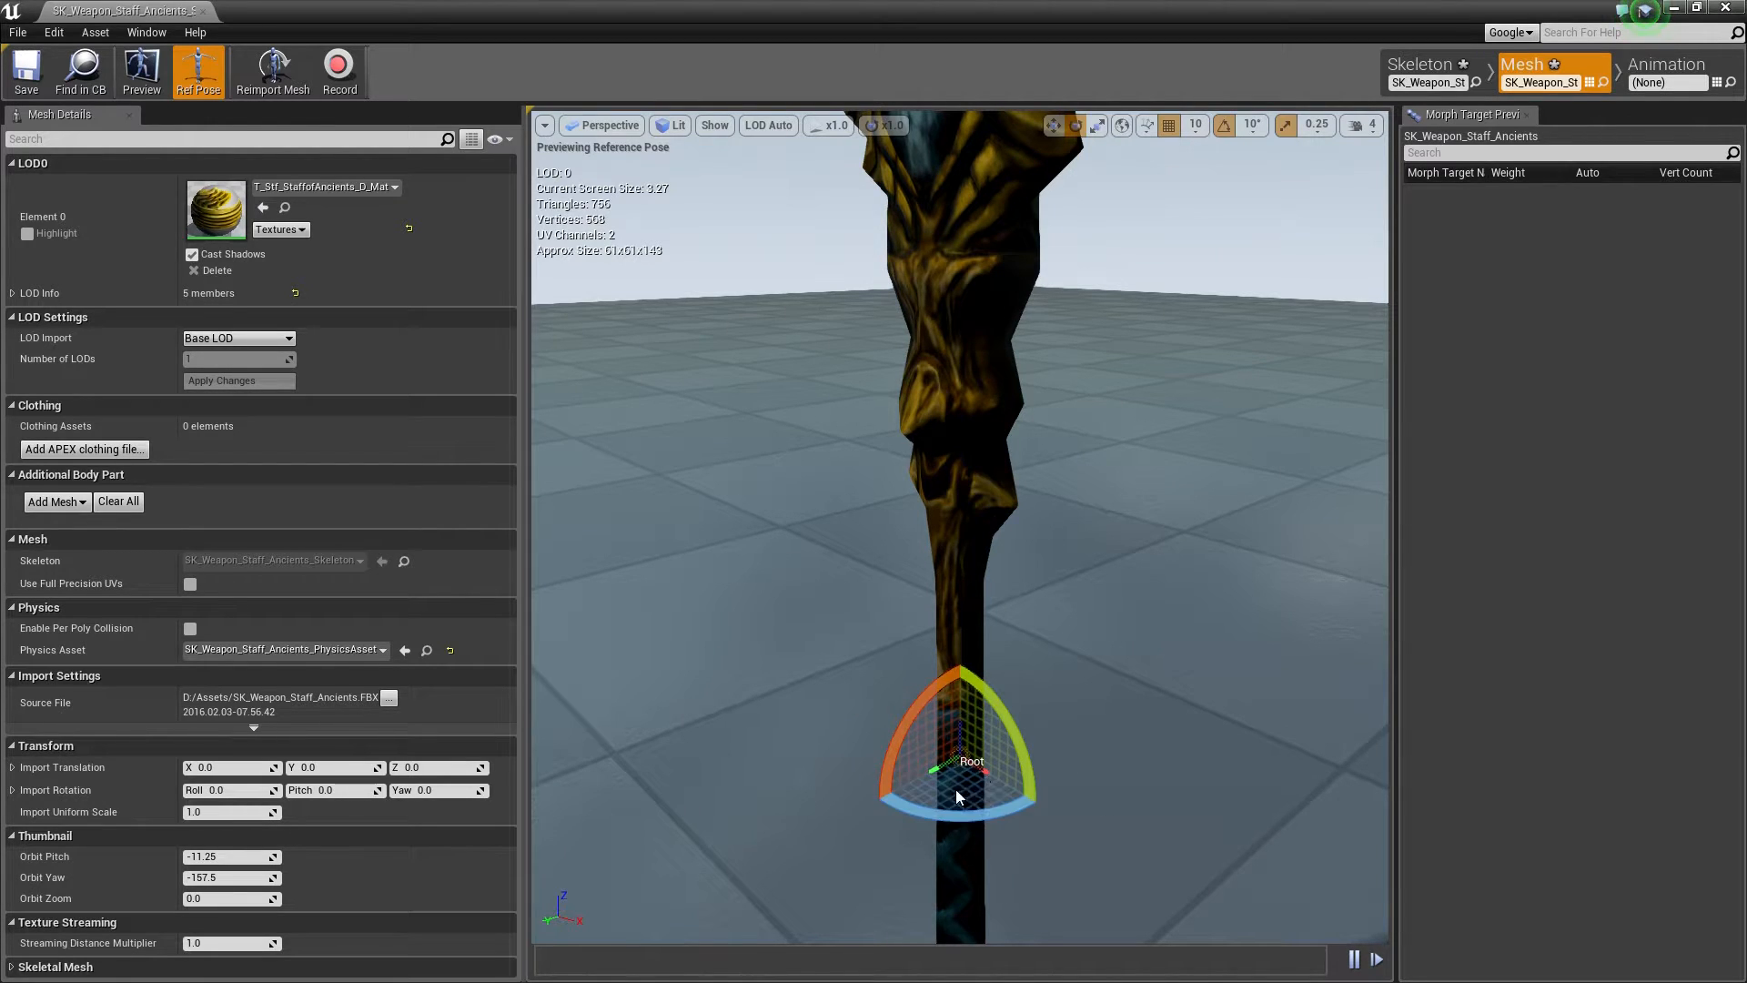
scroll(1001, 796, down, 6)
alt+drag(1028, 761, 1024, 689)
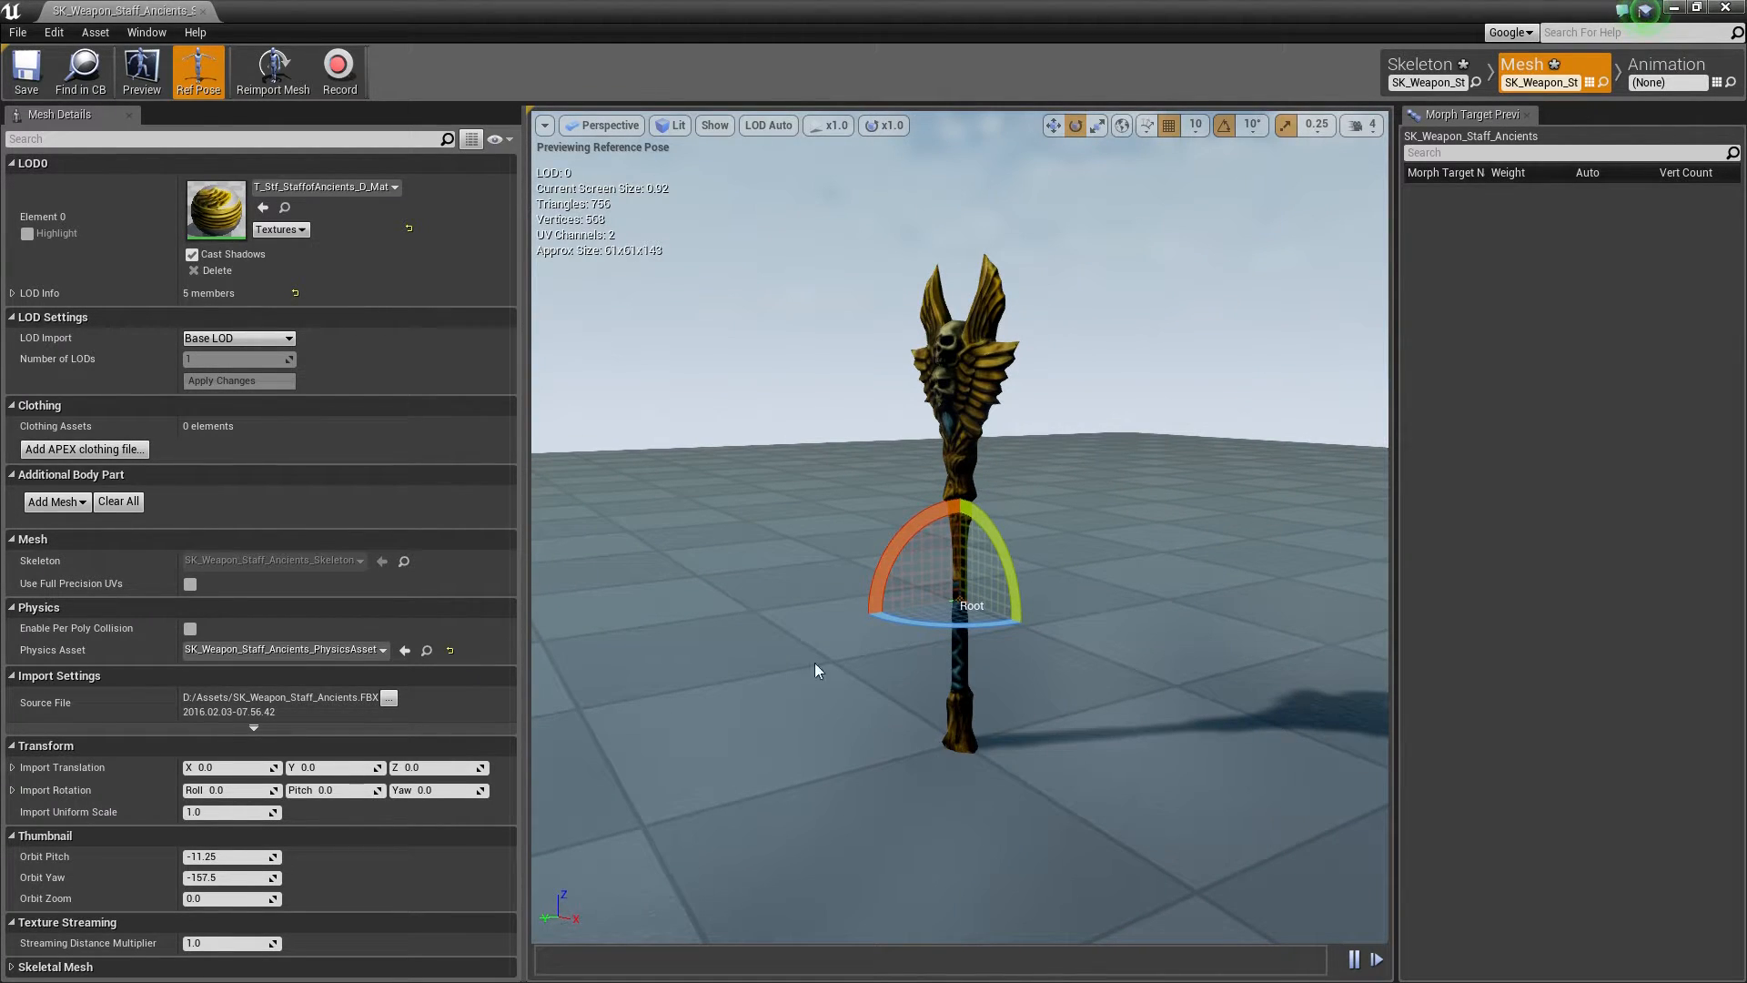
click(203, 11)
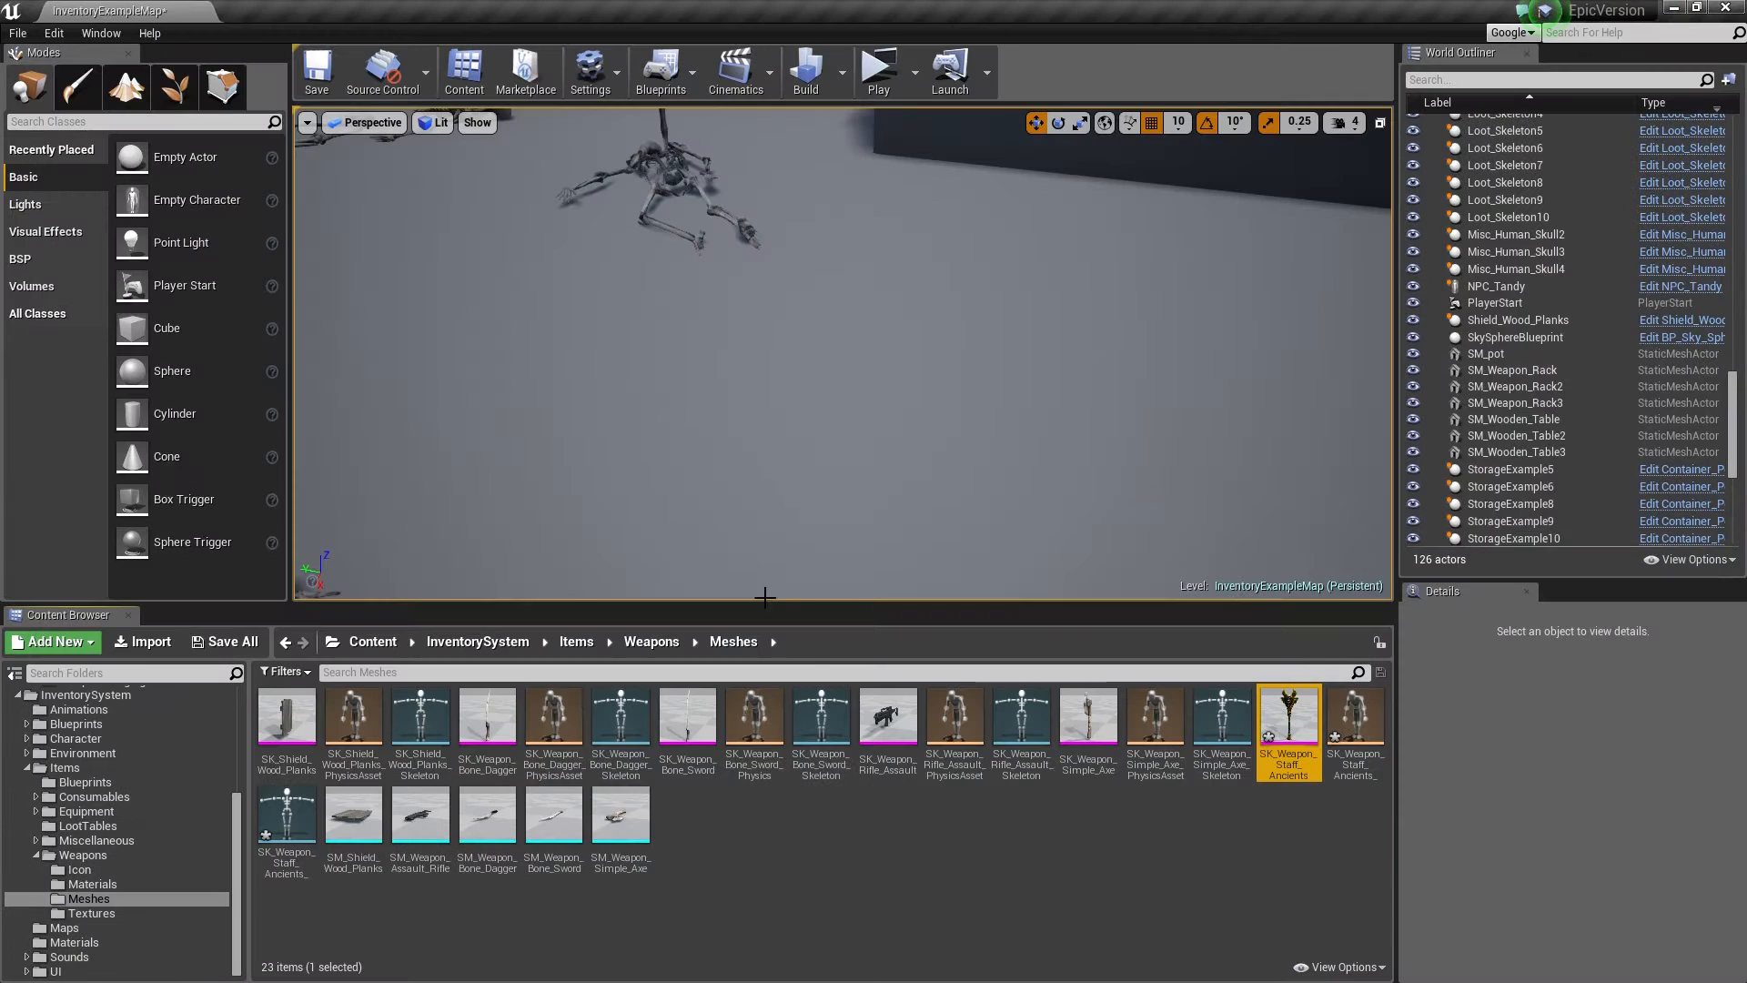
Step: In the staff's physics asset, scale the Root body's capsule and shift it vertically to fit the staff, and save the asset
double_click(1354, 719)
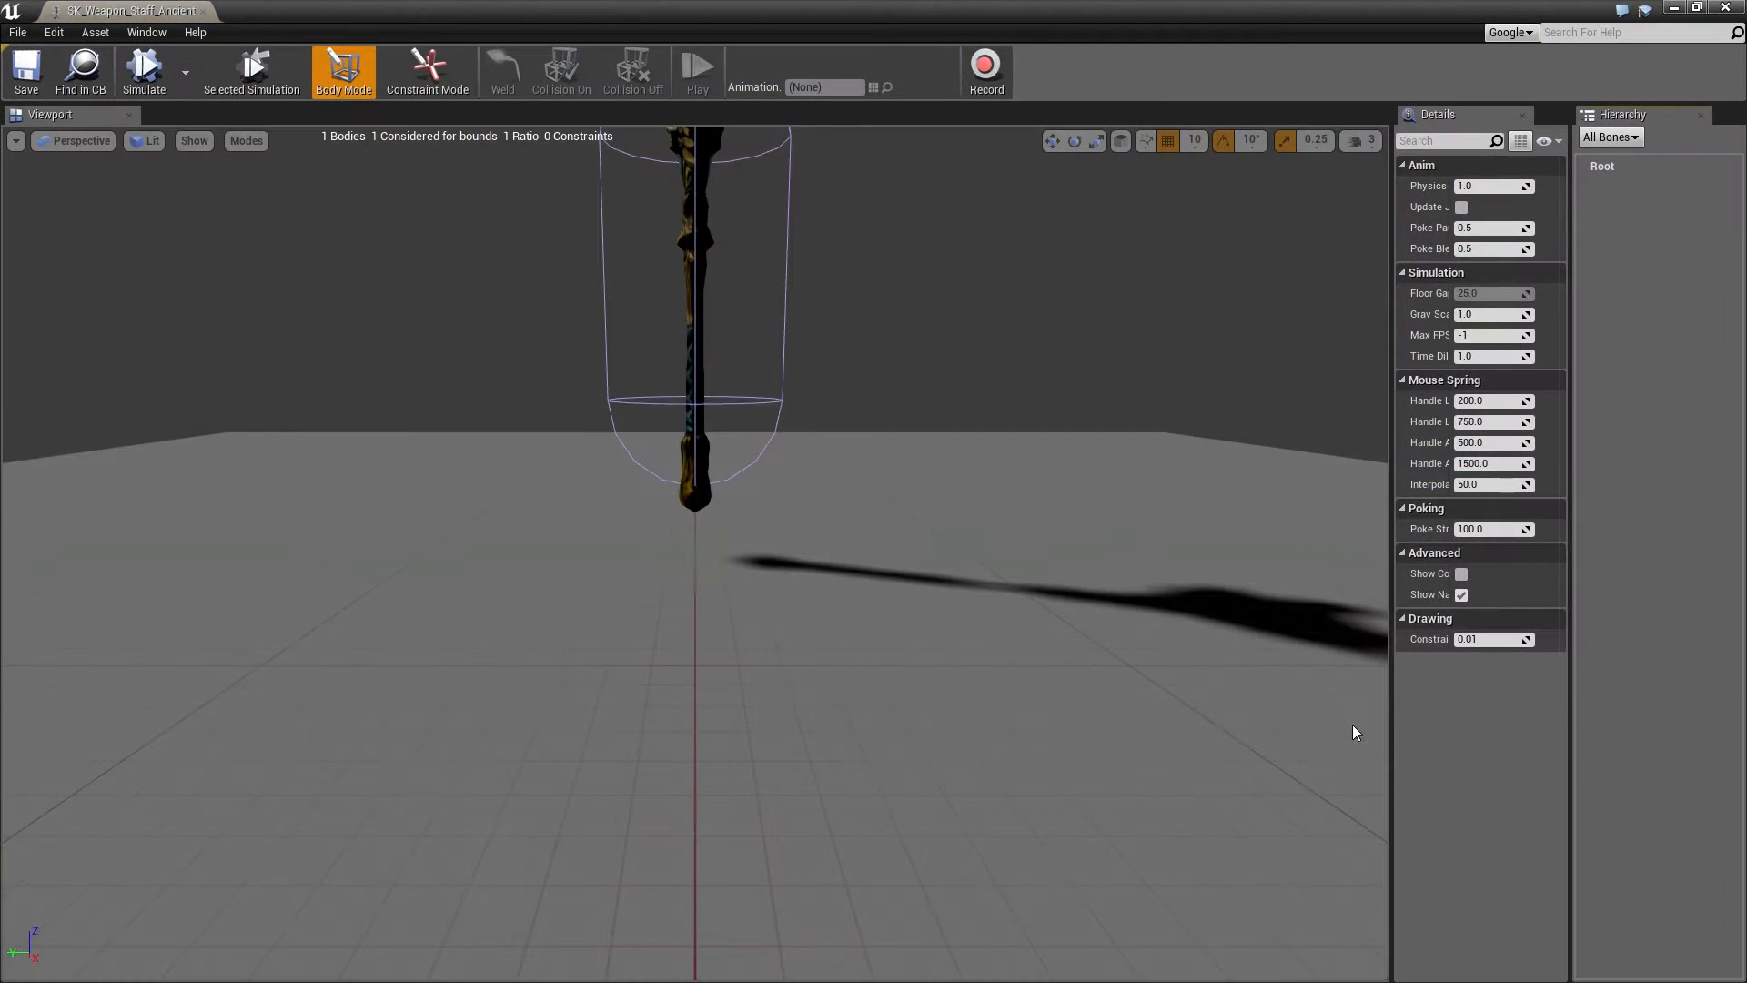
alt+drag(969, 535, 778, 535)
click(734, 332)
key(r)
drag(697, 339, 696, 335)
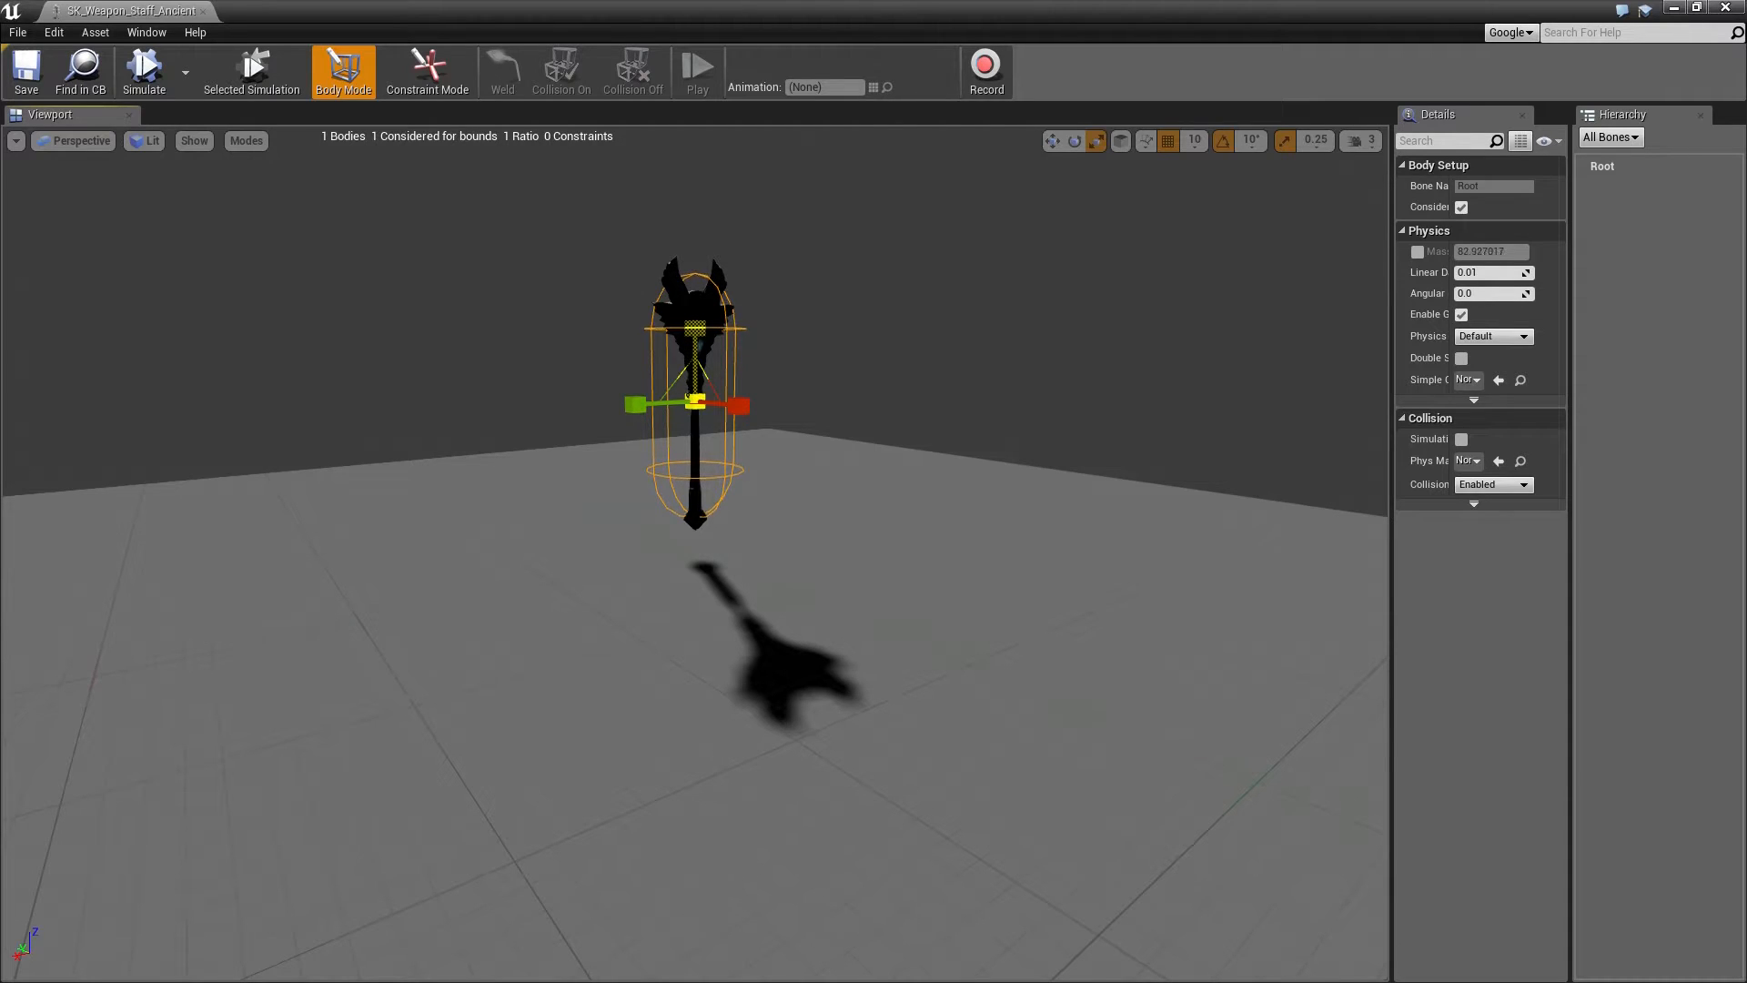
key(w)
drag(697, 334, 697, 340)
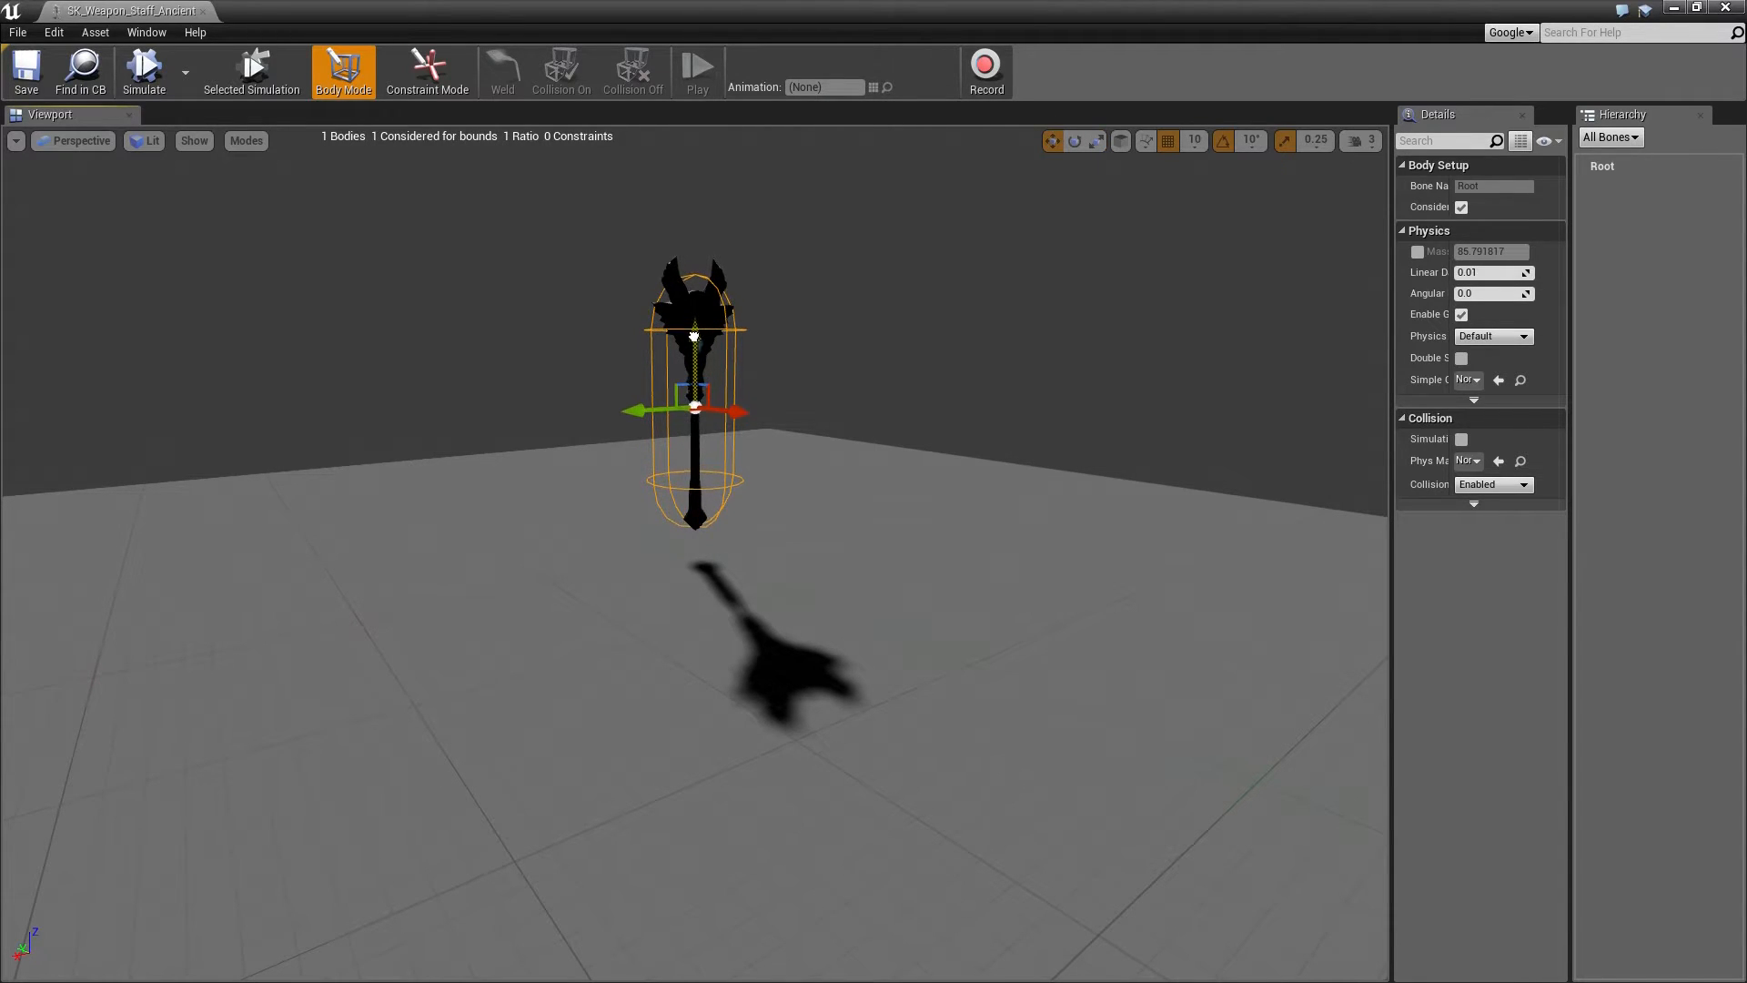
click(26, 73)
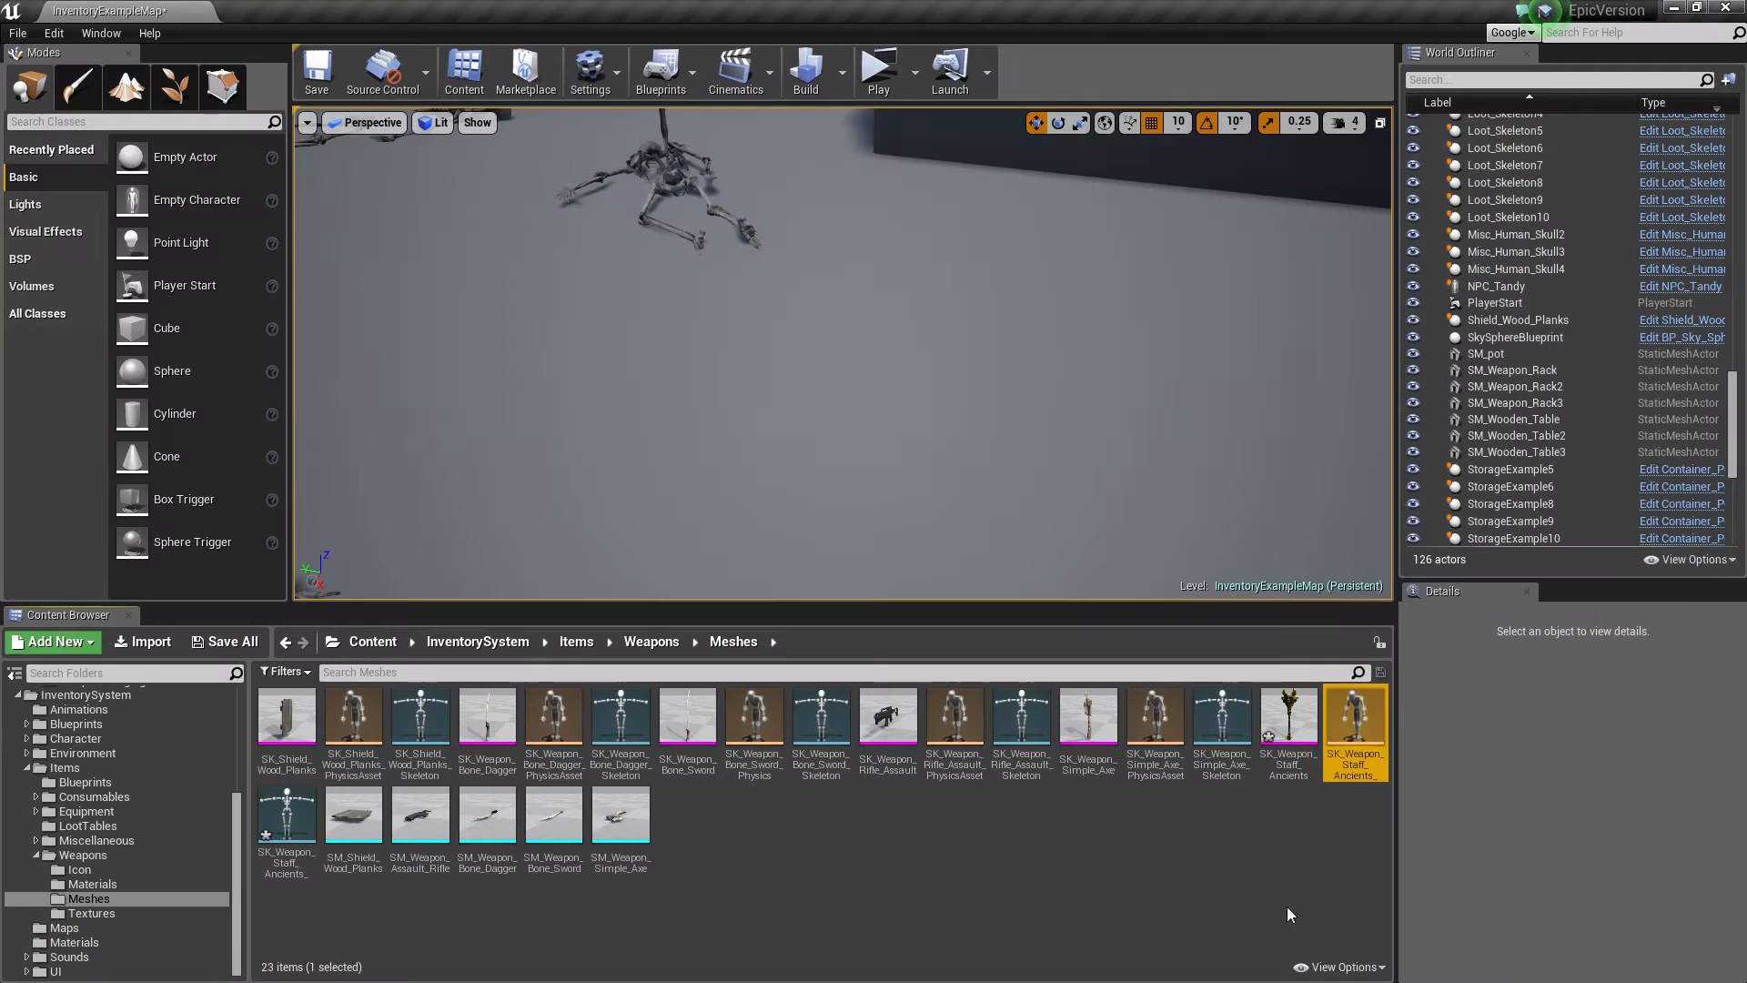
Step: Assign the M_Weapon_Staff_Ancients material to Element 0 of the SK_Weapon_Staff_Ancients skeletal mesh
double_click(1292, 728)
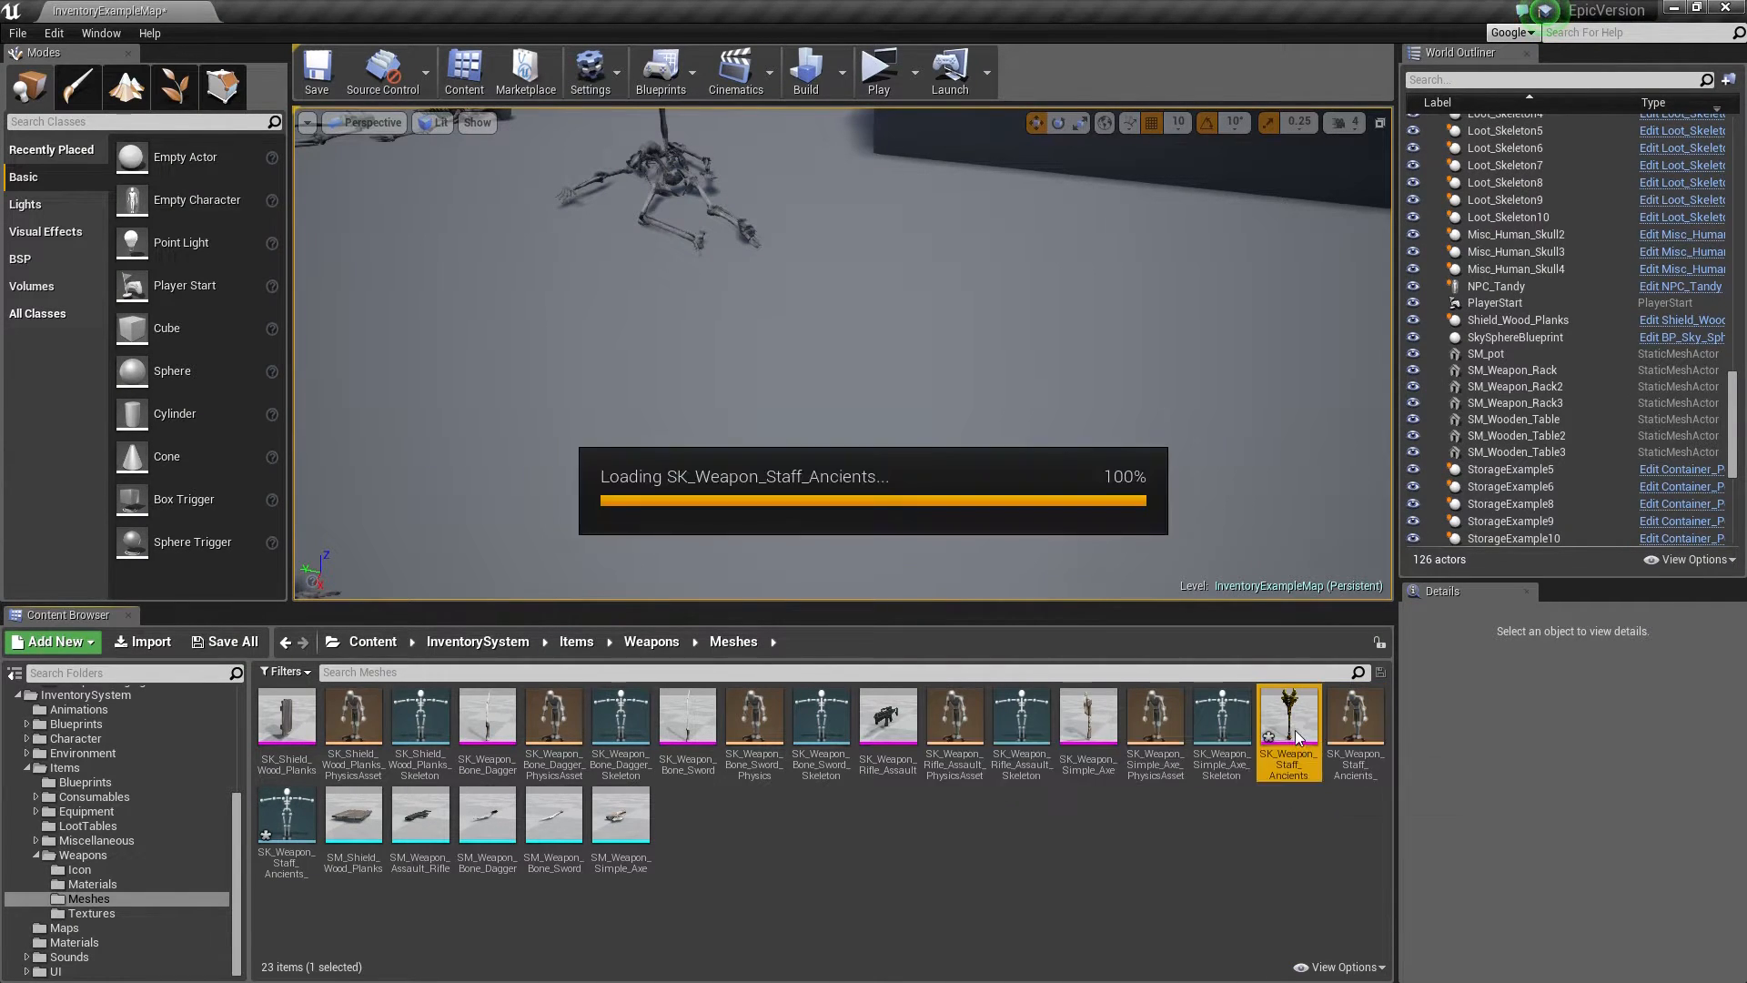
click(324, 187)
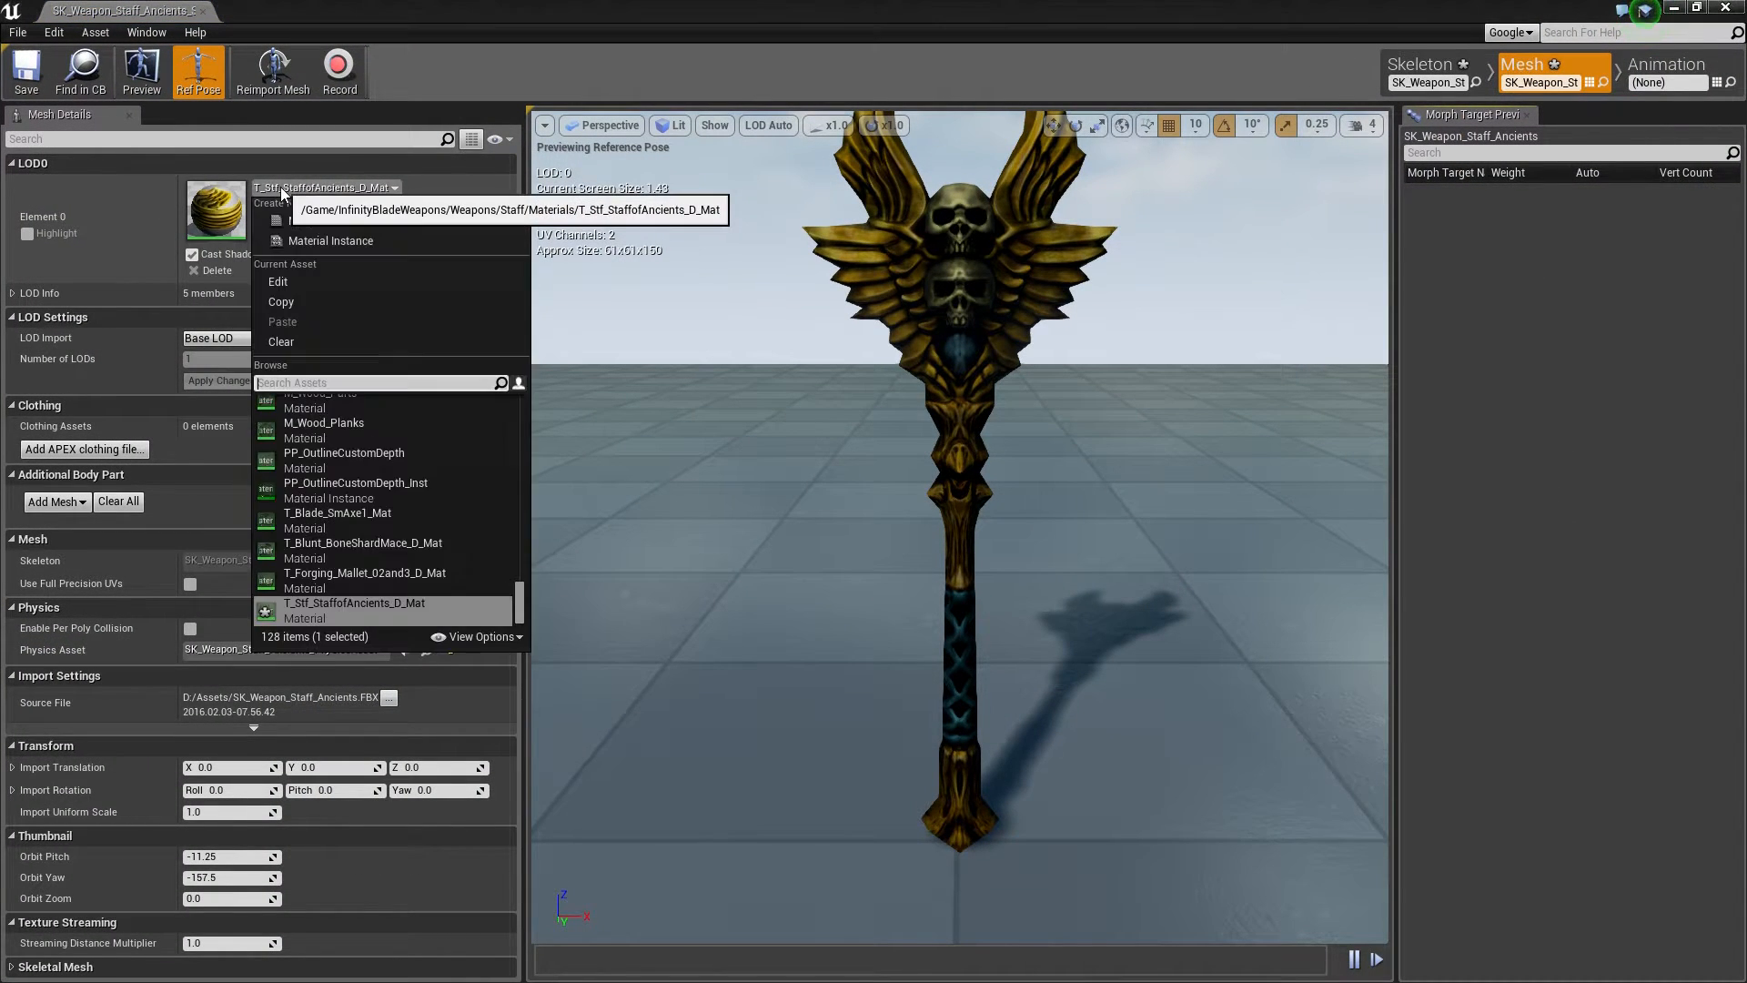
text(ancient)
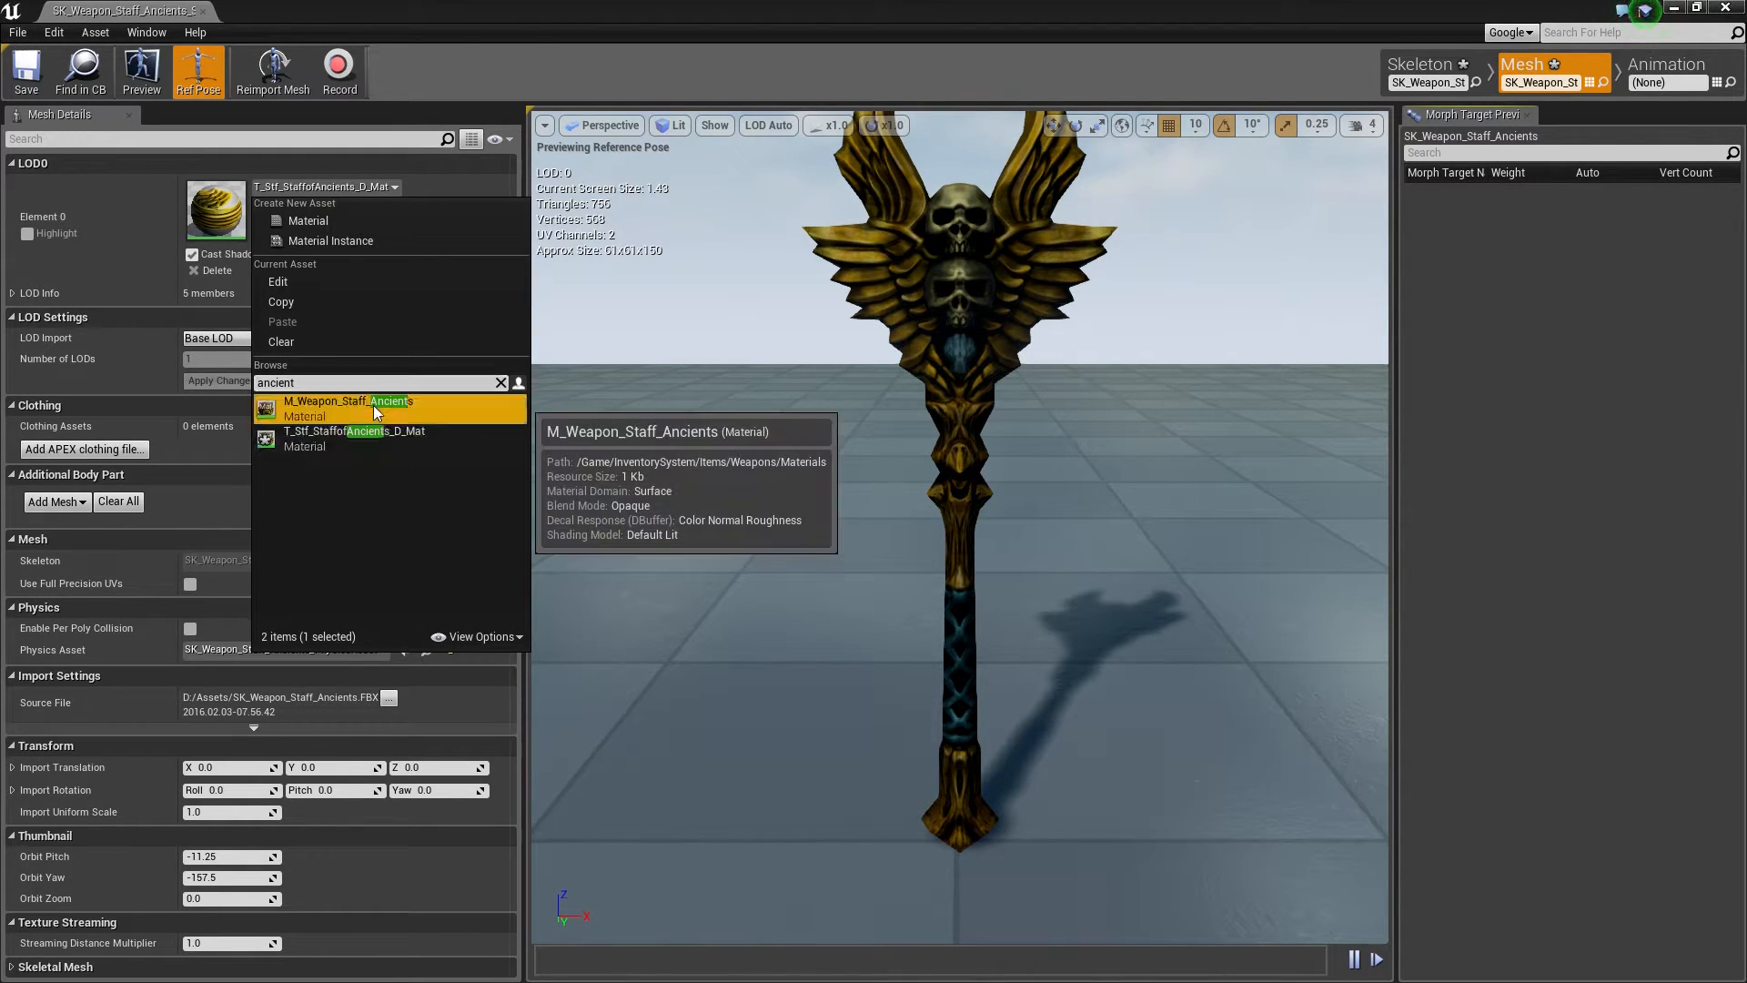
click(373, 406)
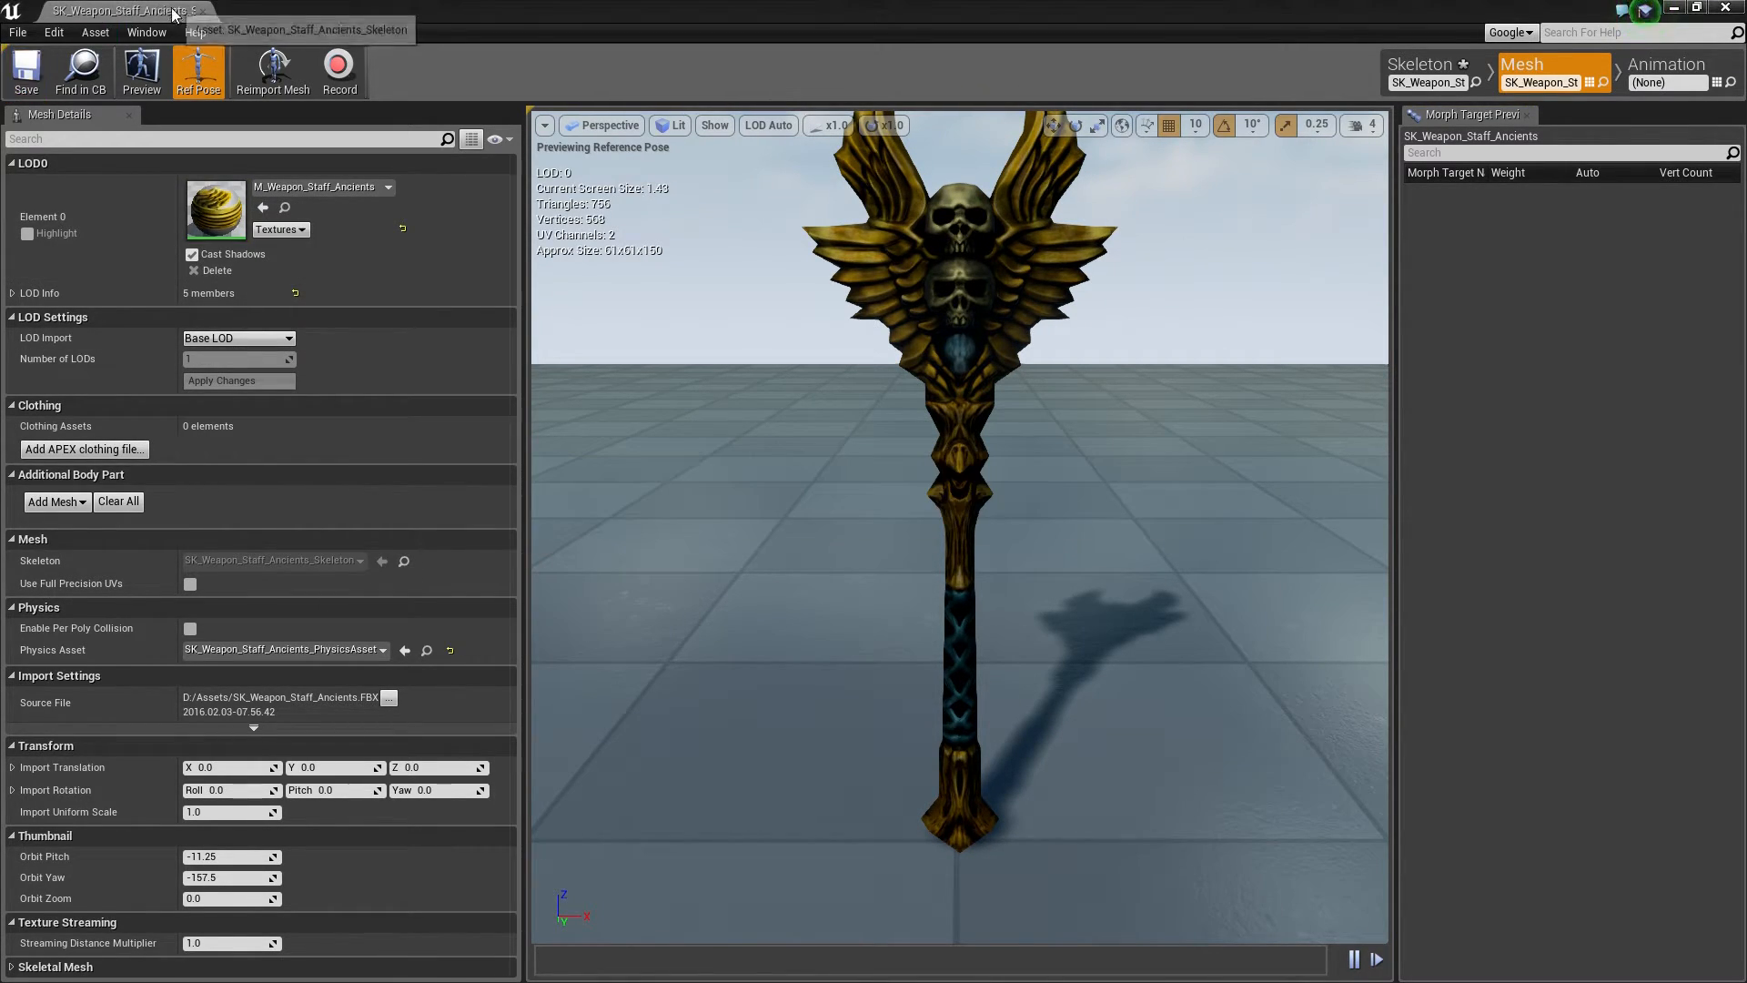
click(203, 12)
click(1040, 858)
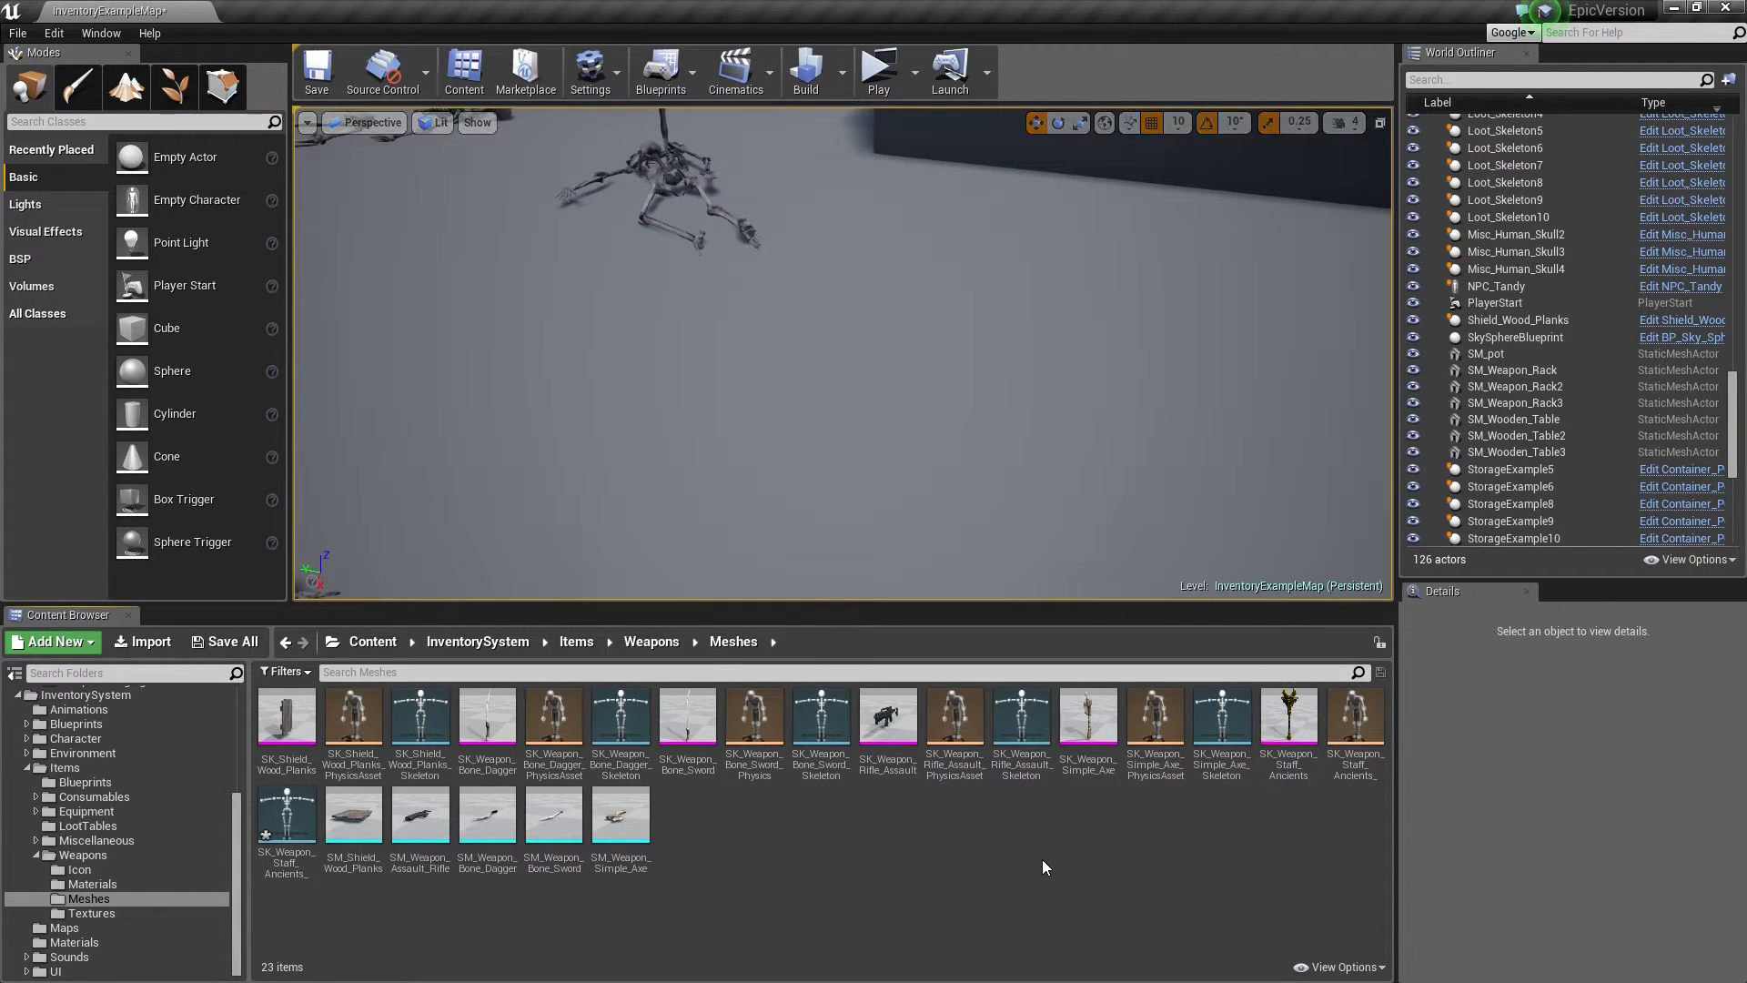
right_click(699, 830)
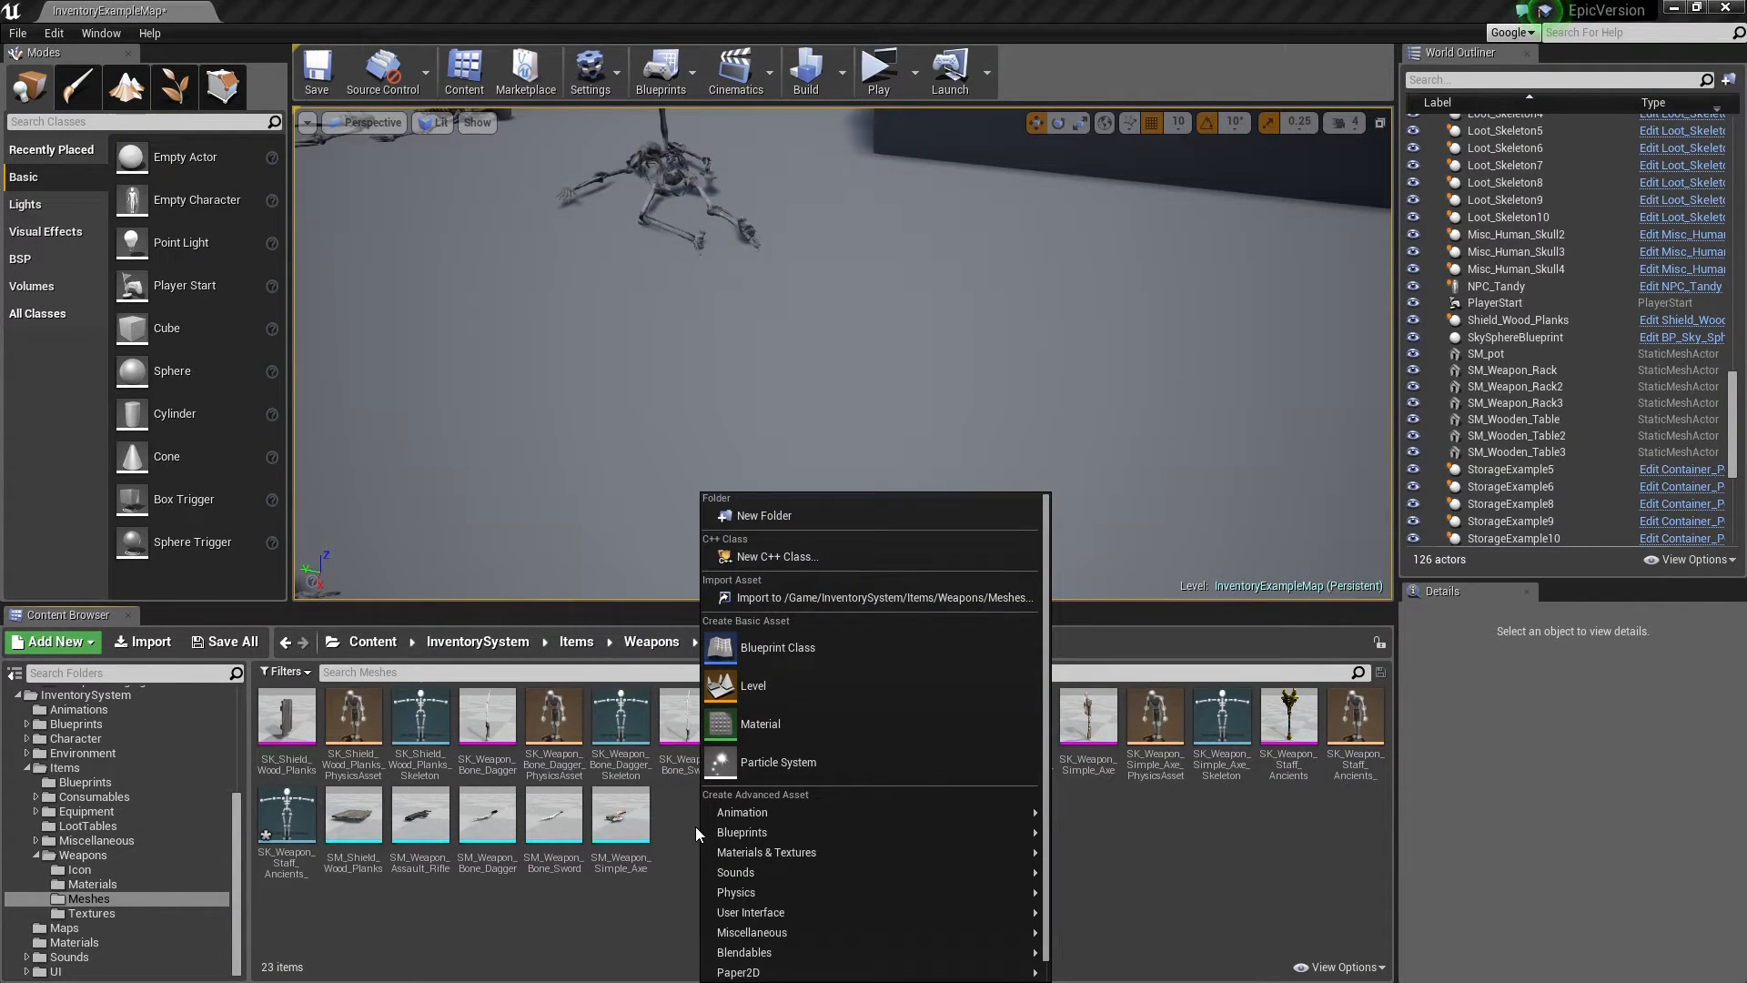
click(696, 826)
click(625, 812)
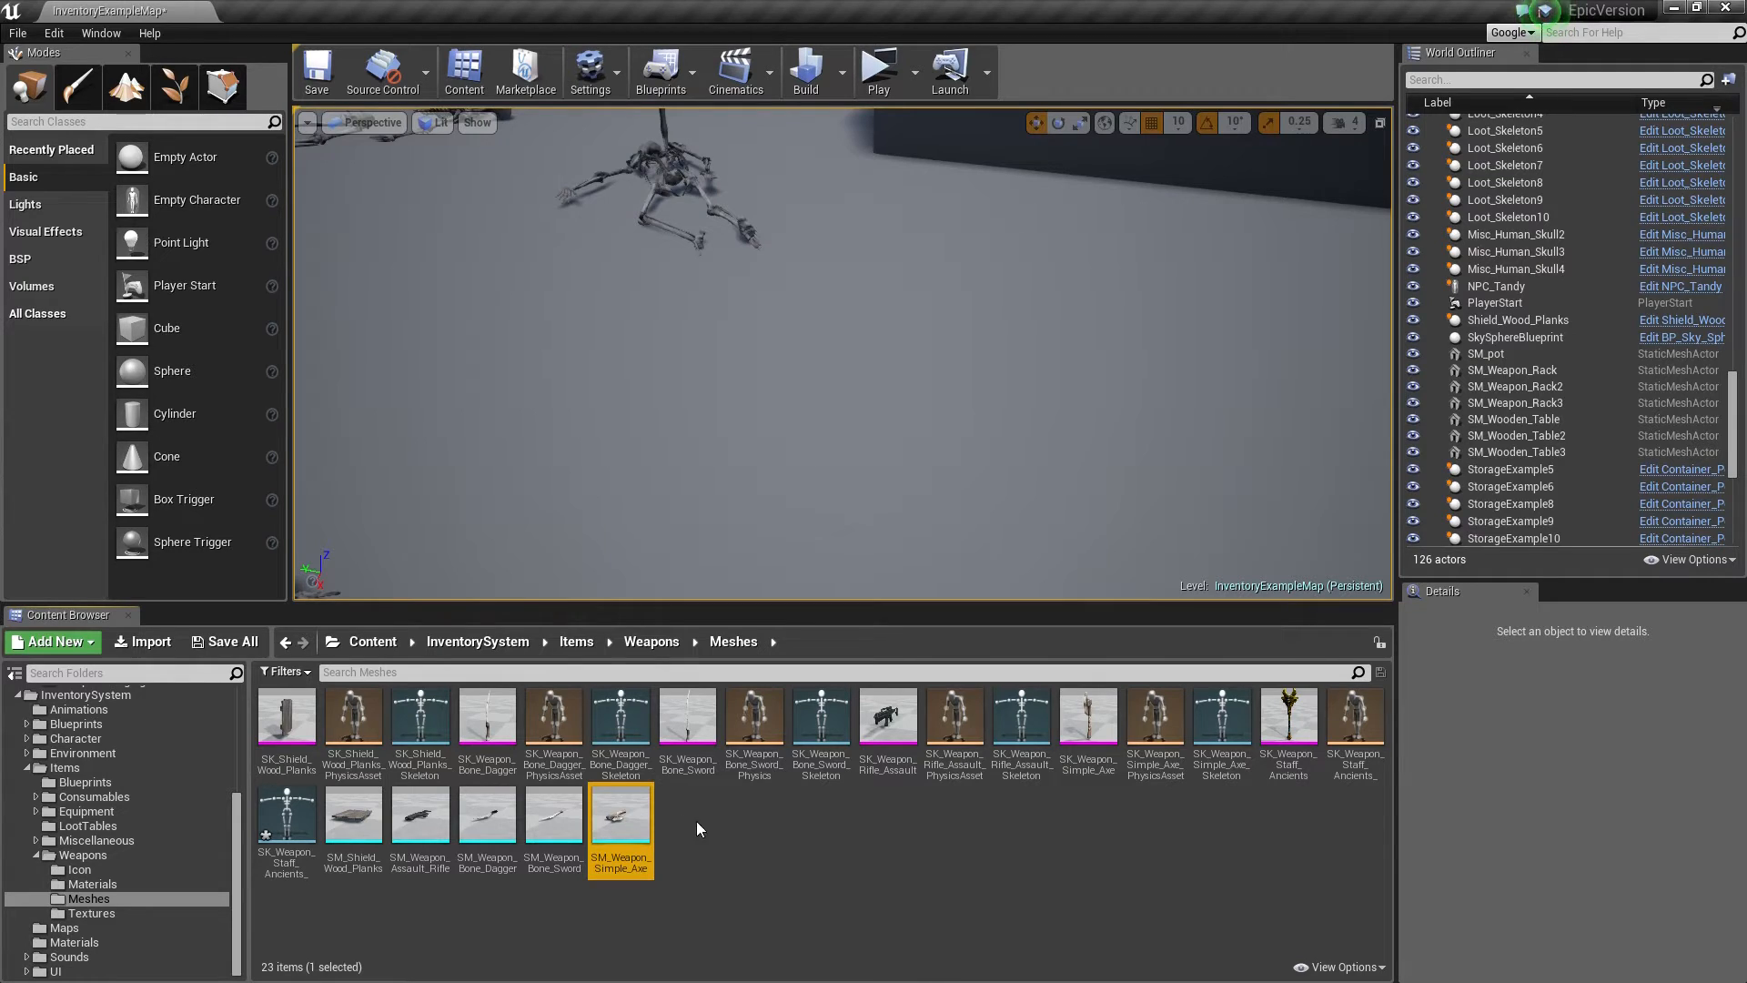
click(762, 815)
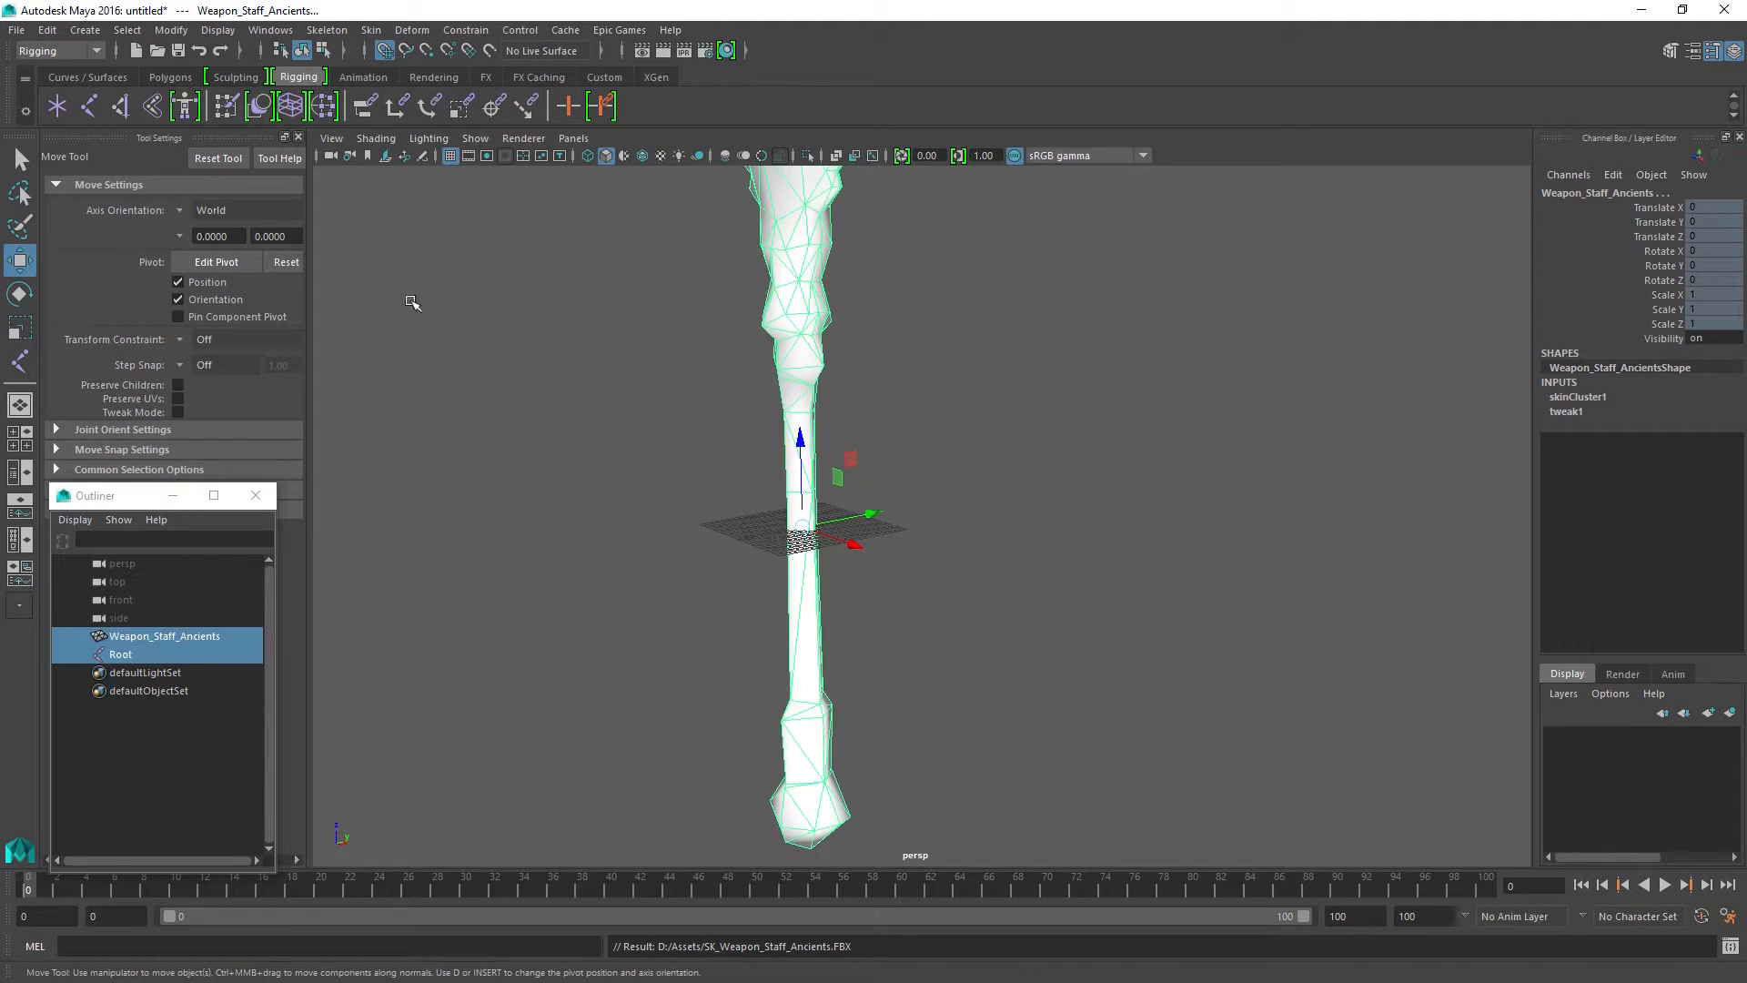
Step: Switch to Maya, start a new scene without saving the old one, and import SM_Weapon_Staff_Ancients.FBX from D:\Assets
click(16, 30)
click(41, 45)
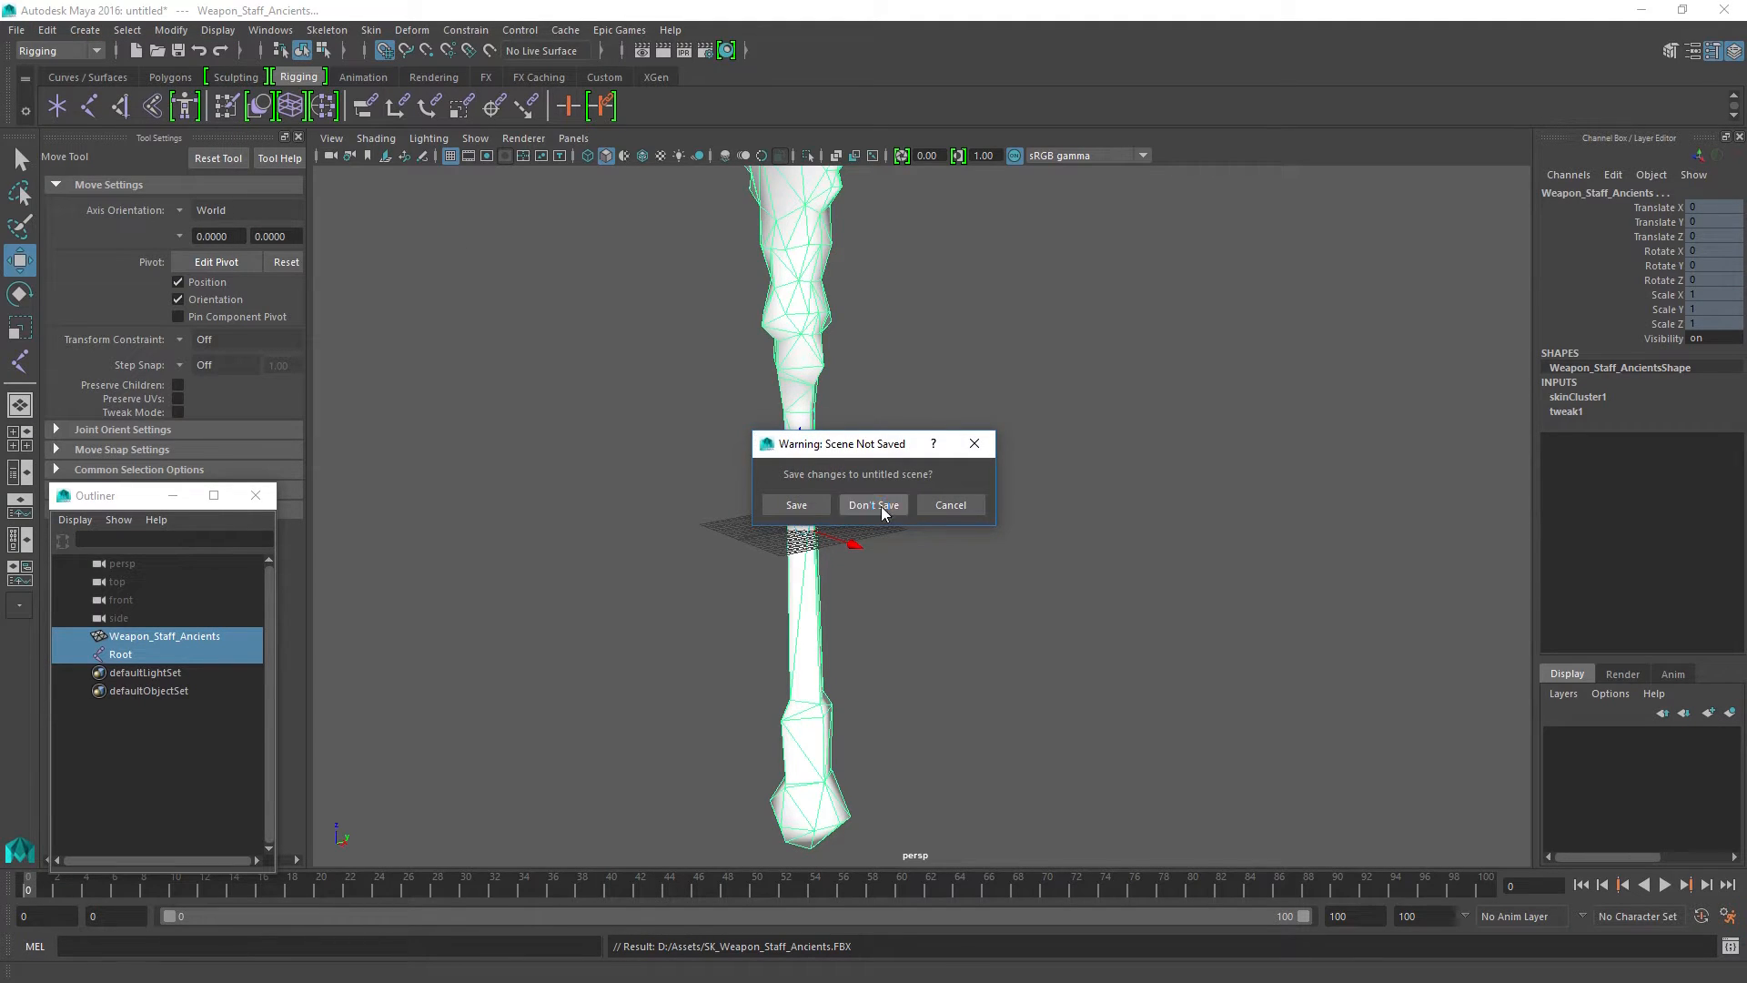
click(874, 506)
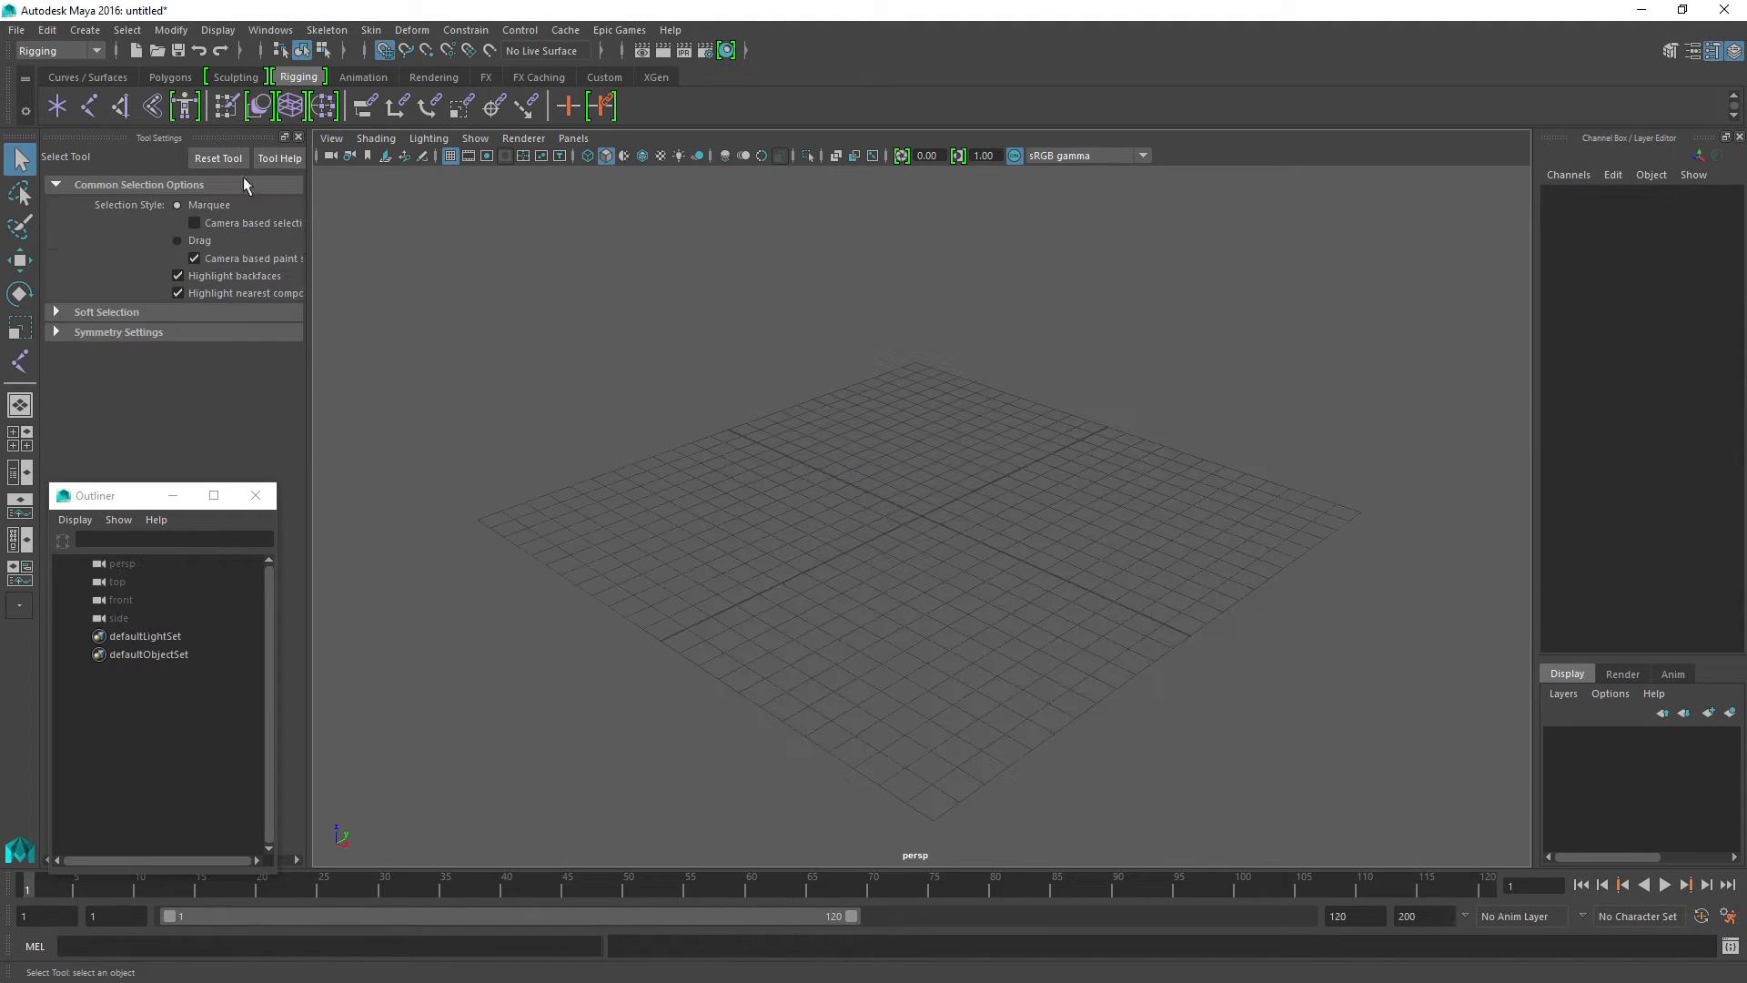
click(17, 30)
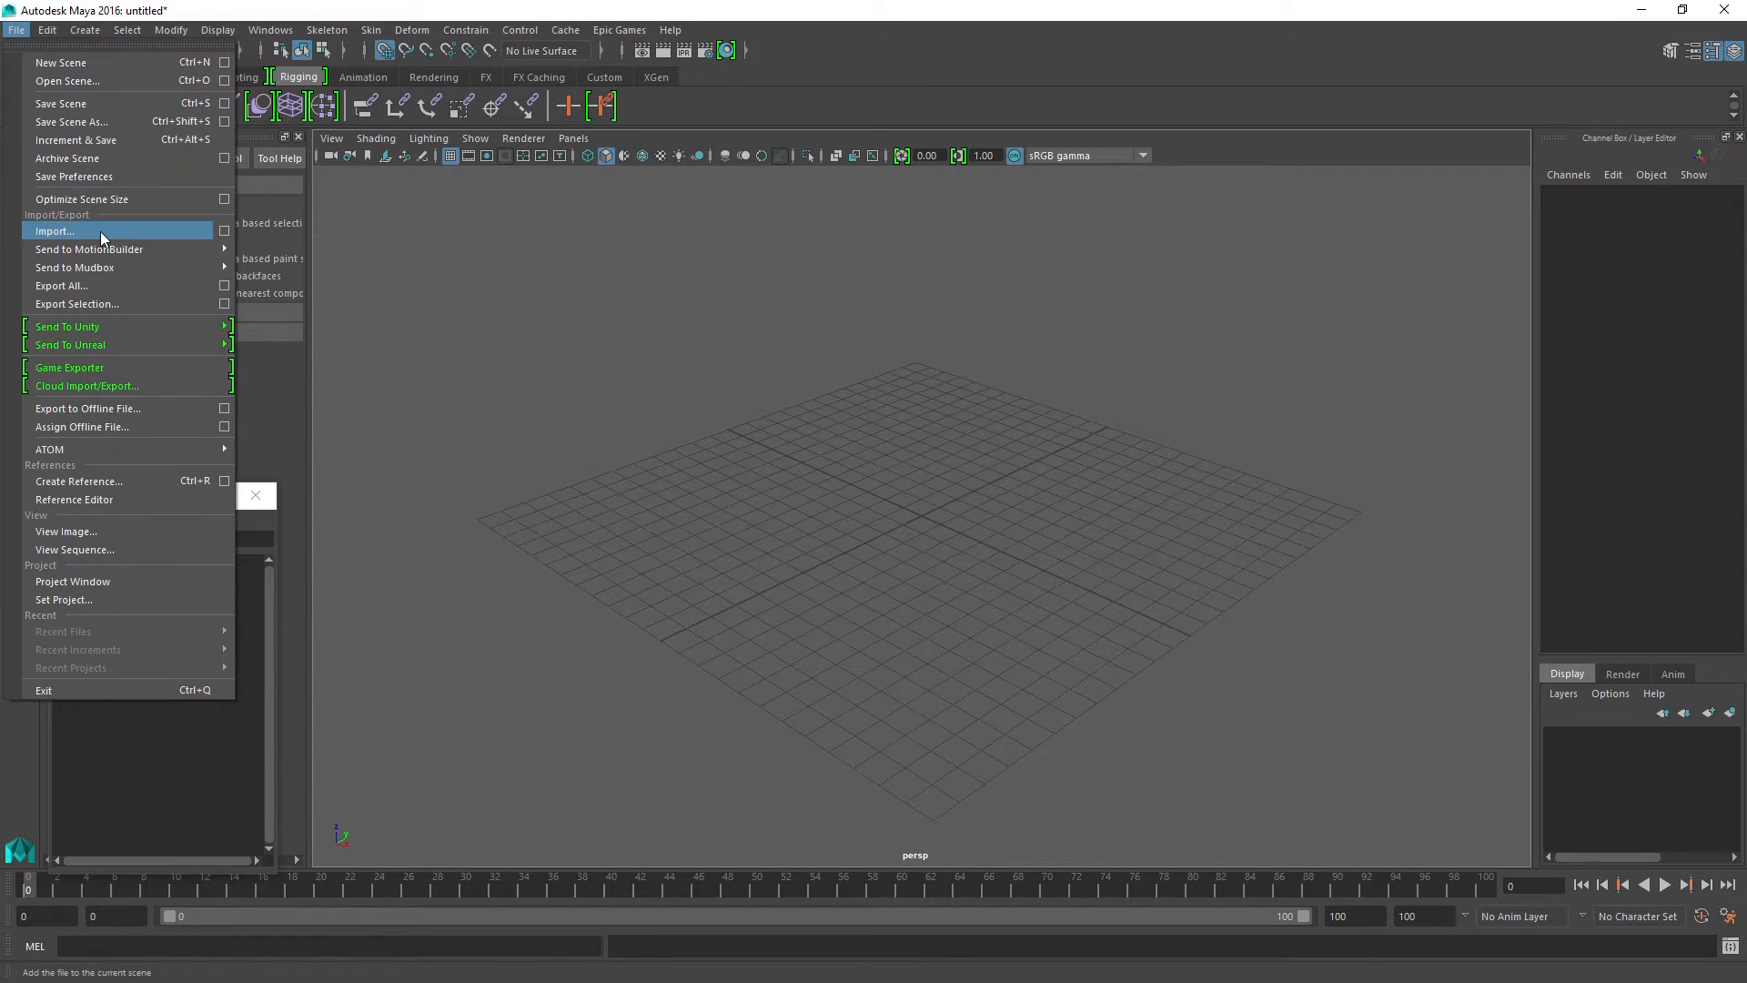
click(100, 231)
double_click(509, 457)
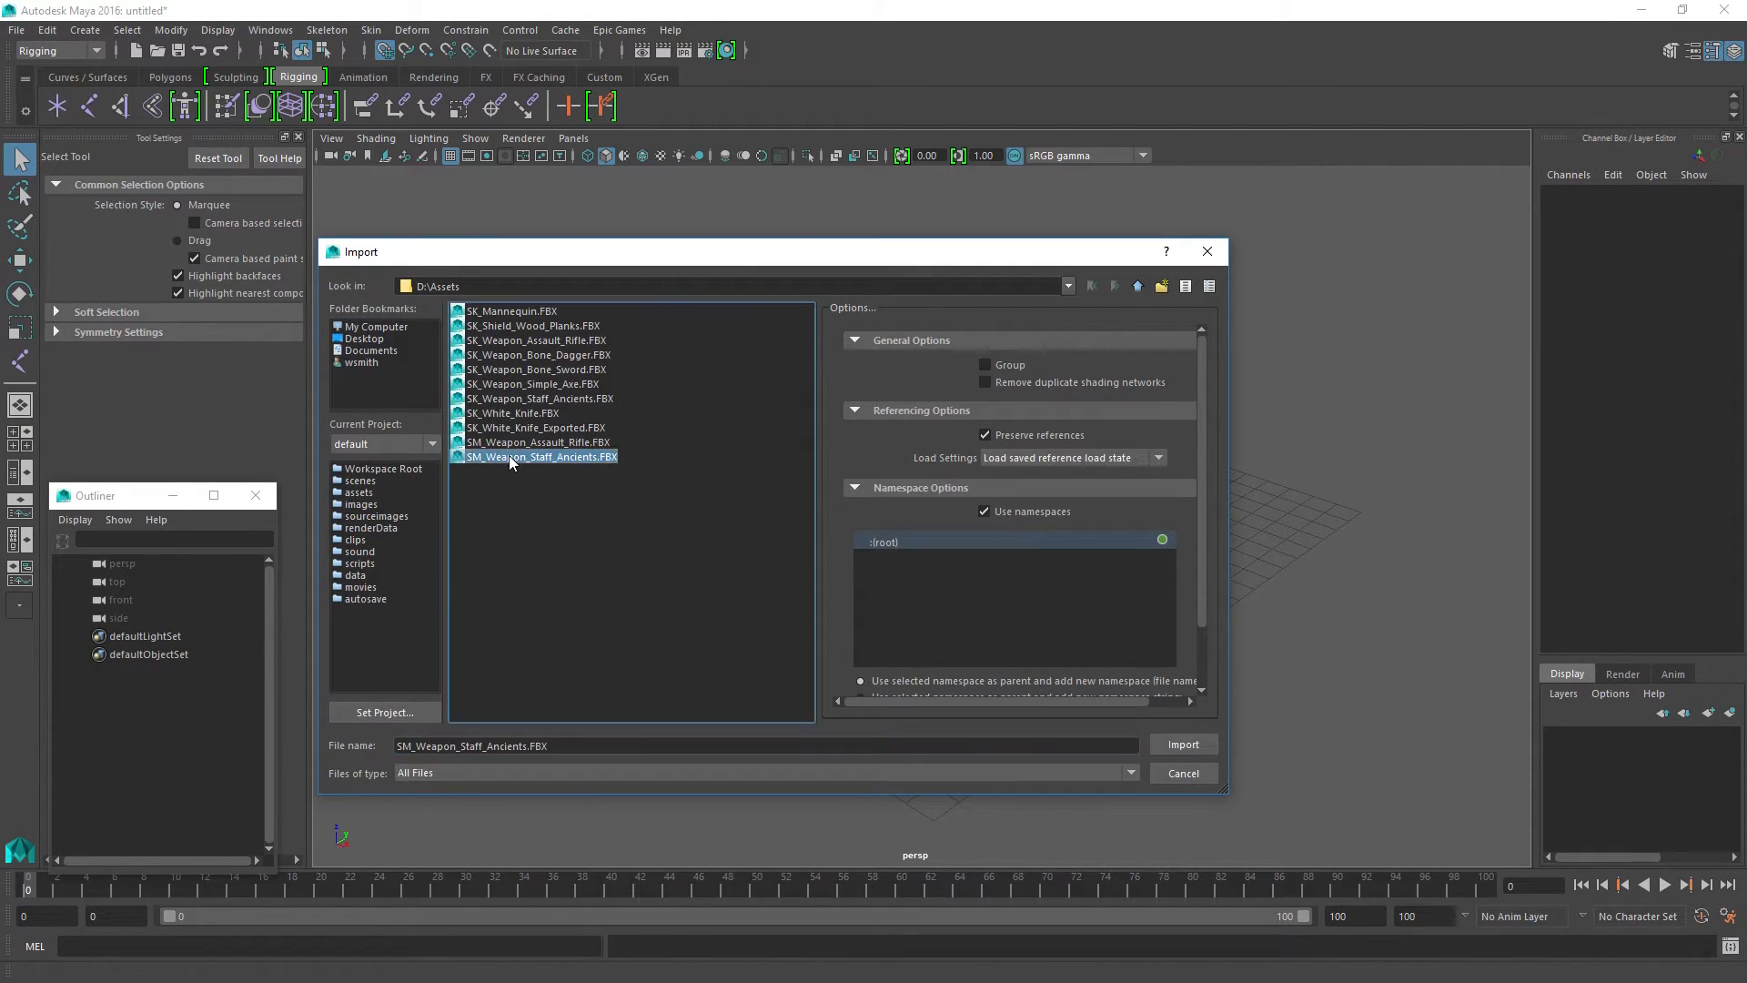
Step: Rotate the Weapon_Staff_Ancients mesh to 90 degrees around the X axis so the staff lies flat
click(940, 500)
key(f)
key(w)
key(e)
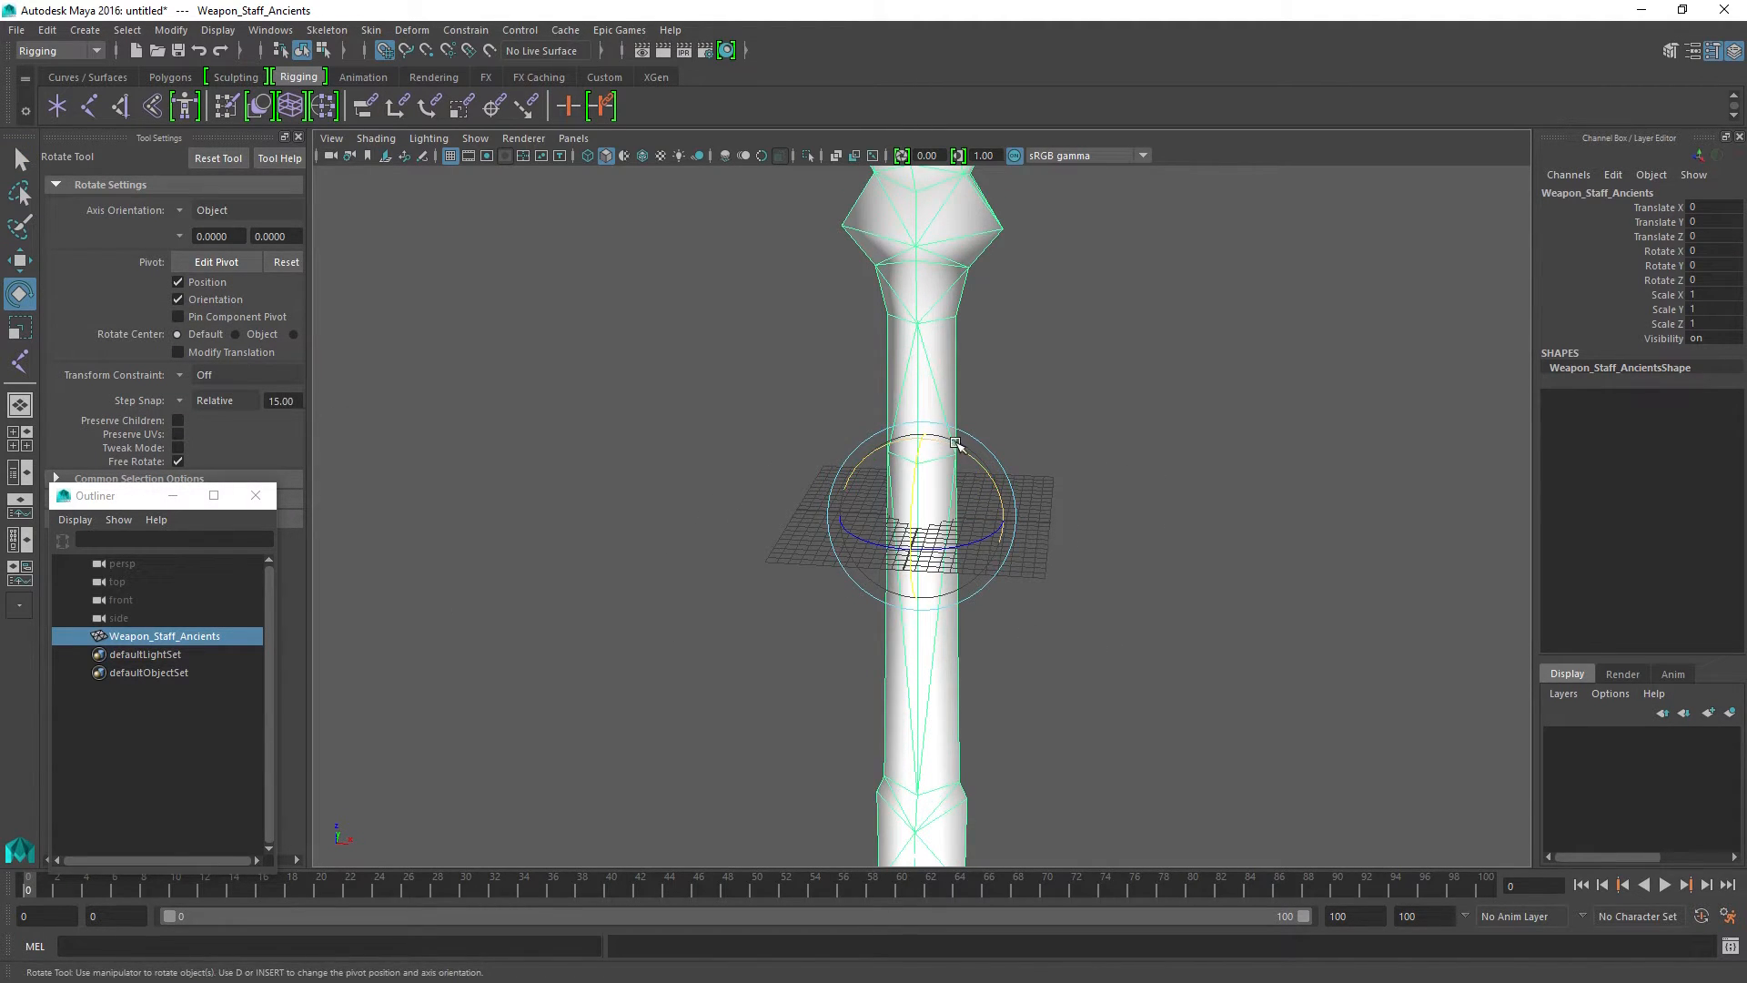
click(1122, 600)
alt+drag(1123, 601, 754, 706)
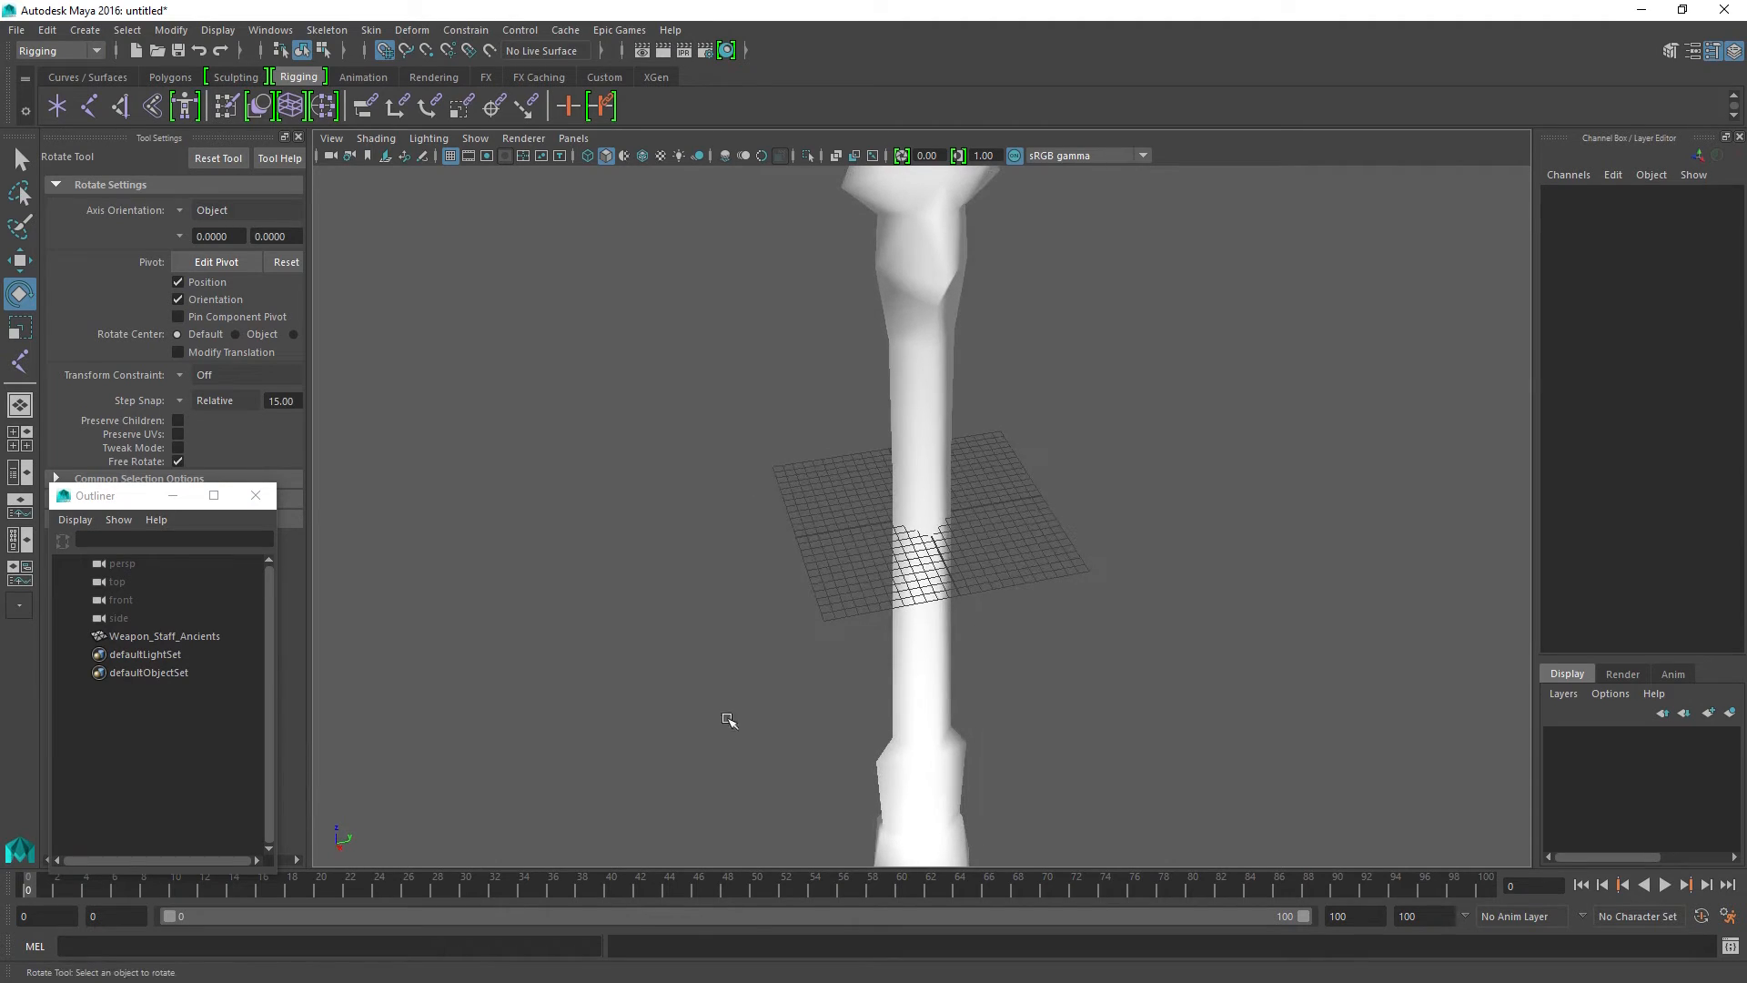
click(927, 443)
drag(895, 461, 837, 494)
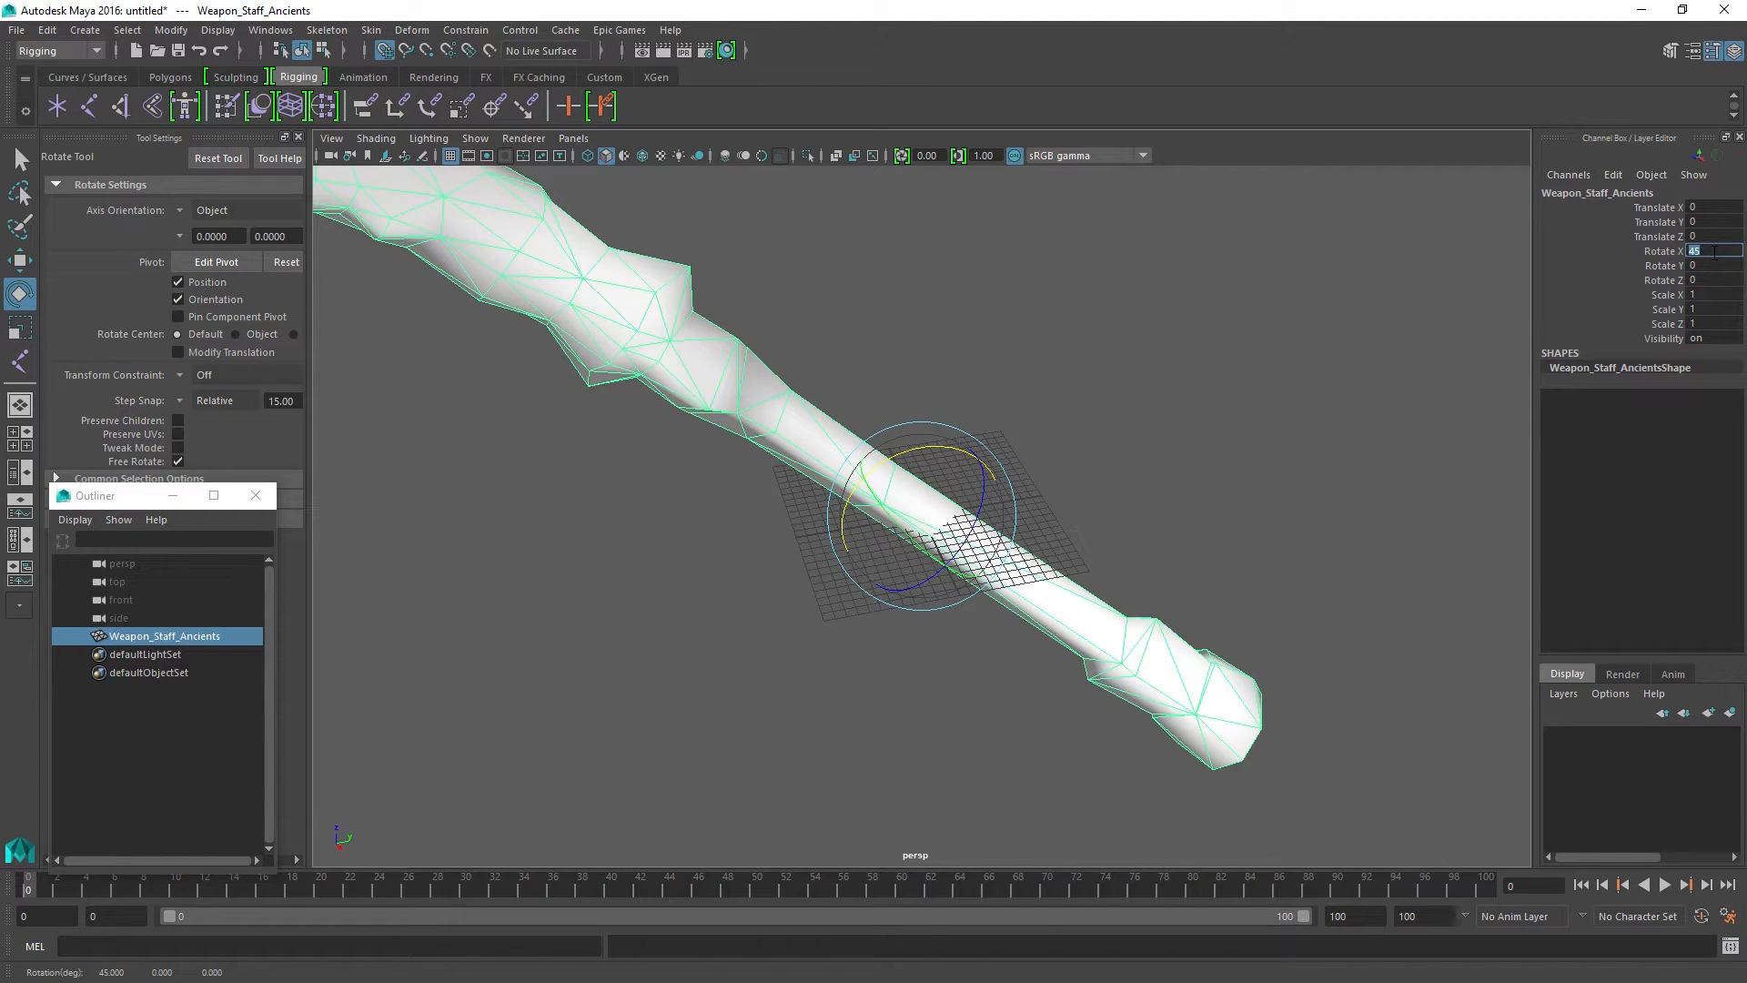
key(Return)
Step: Raise the flat staff until its handle rests on top of the grid, with Translate Z at 3
alt+drag(914, 411, 885, 433)
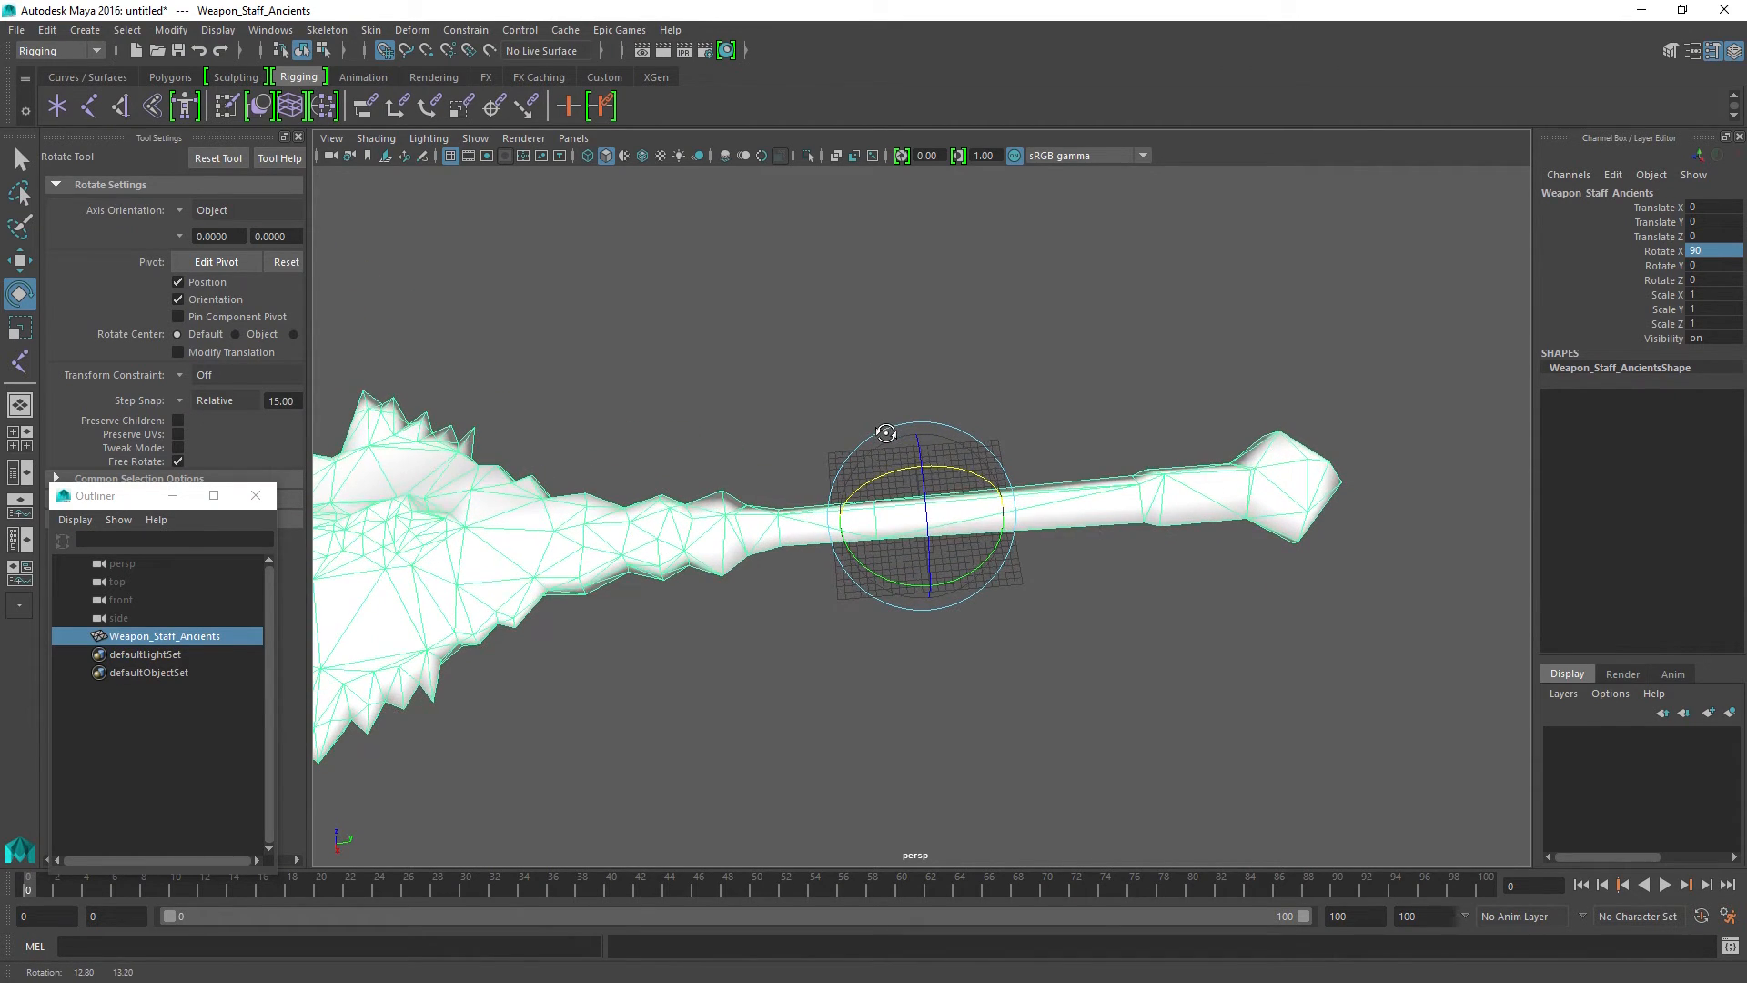
click(1075, 368)
alt+drag(1022, 597, 945, 653)
alt+drag(932, 512, 948, 550)
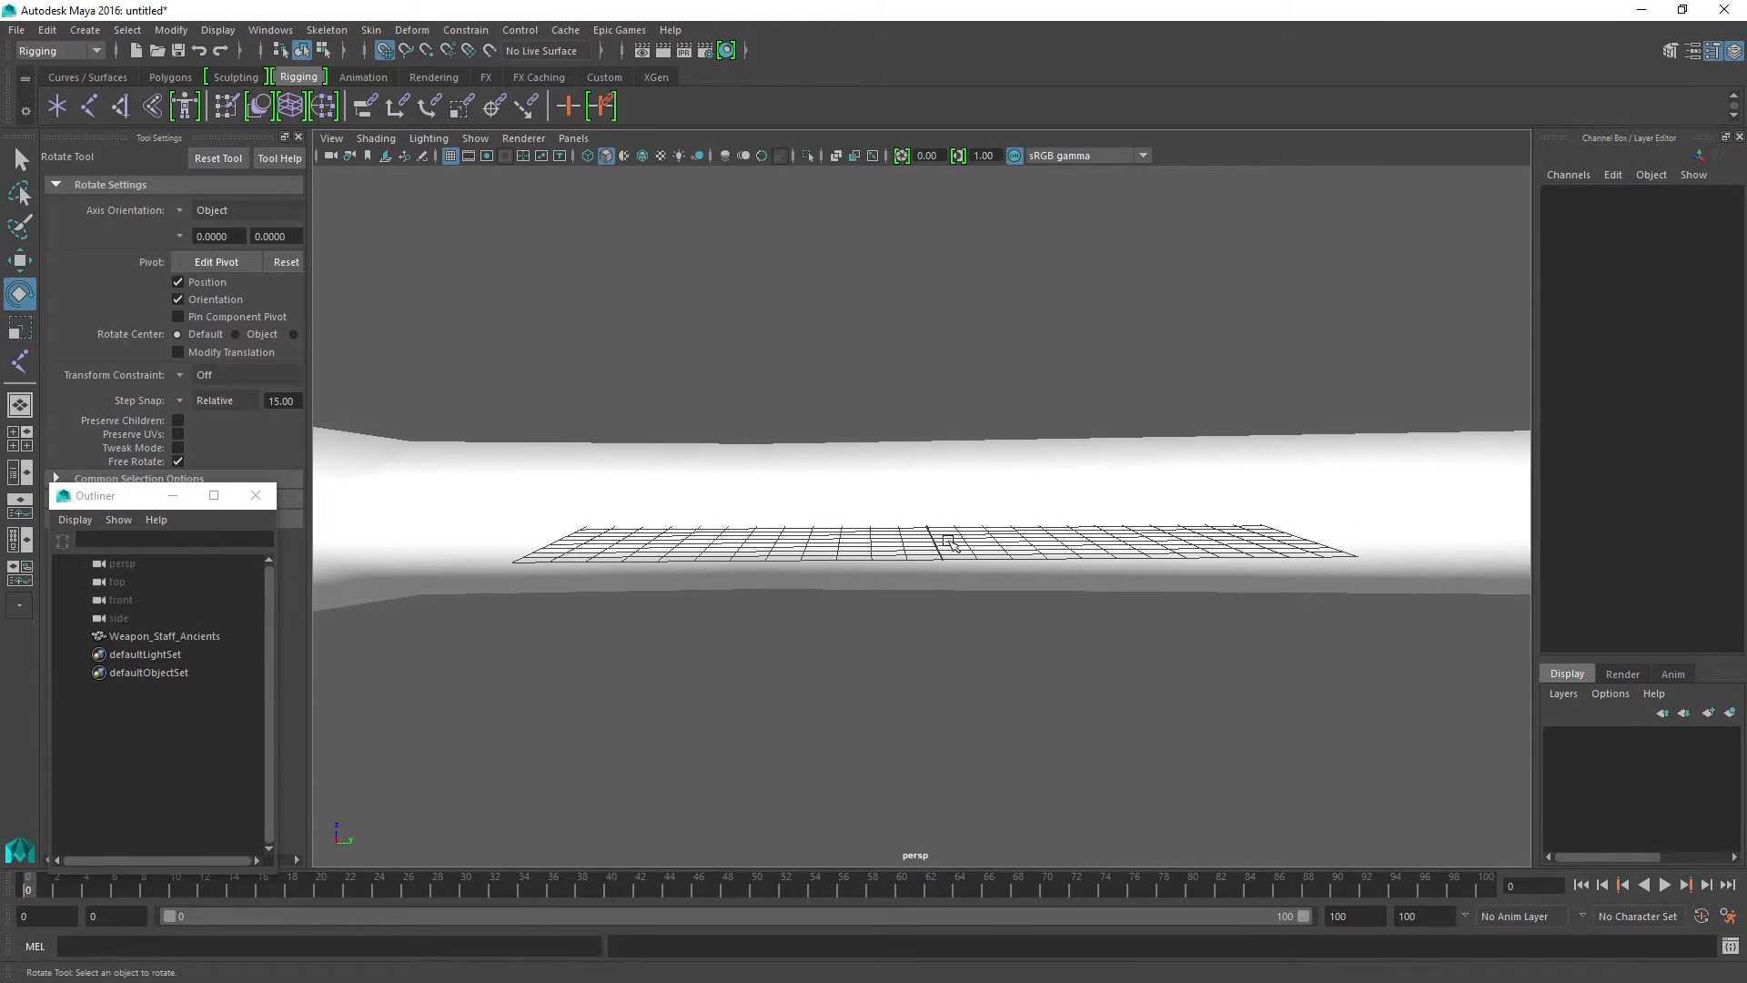
click(947, 480)
alt+drag(947, 674, 952, 568)
key(w)
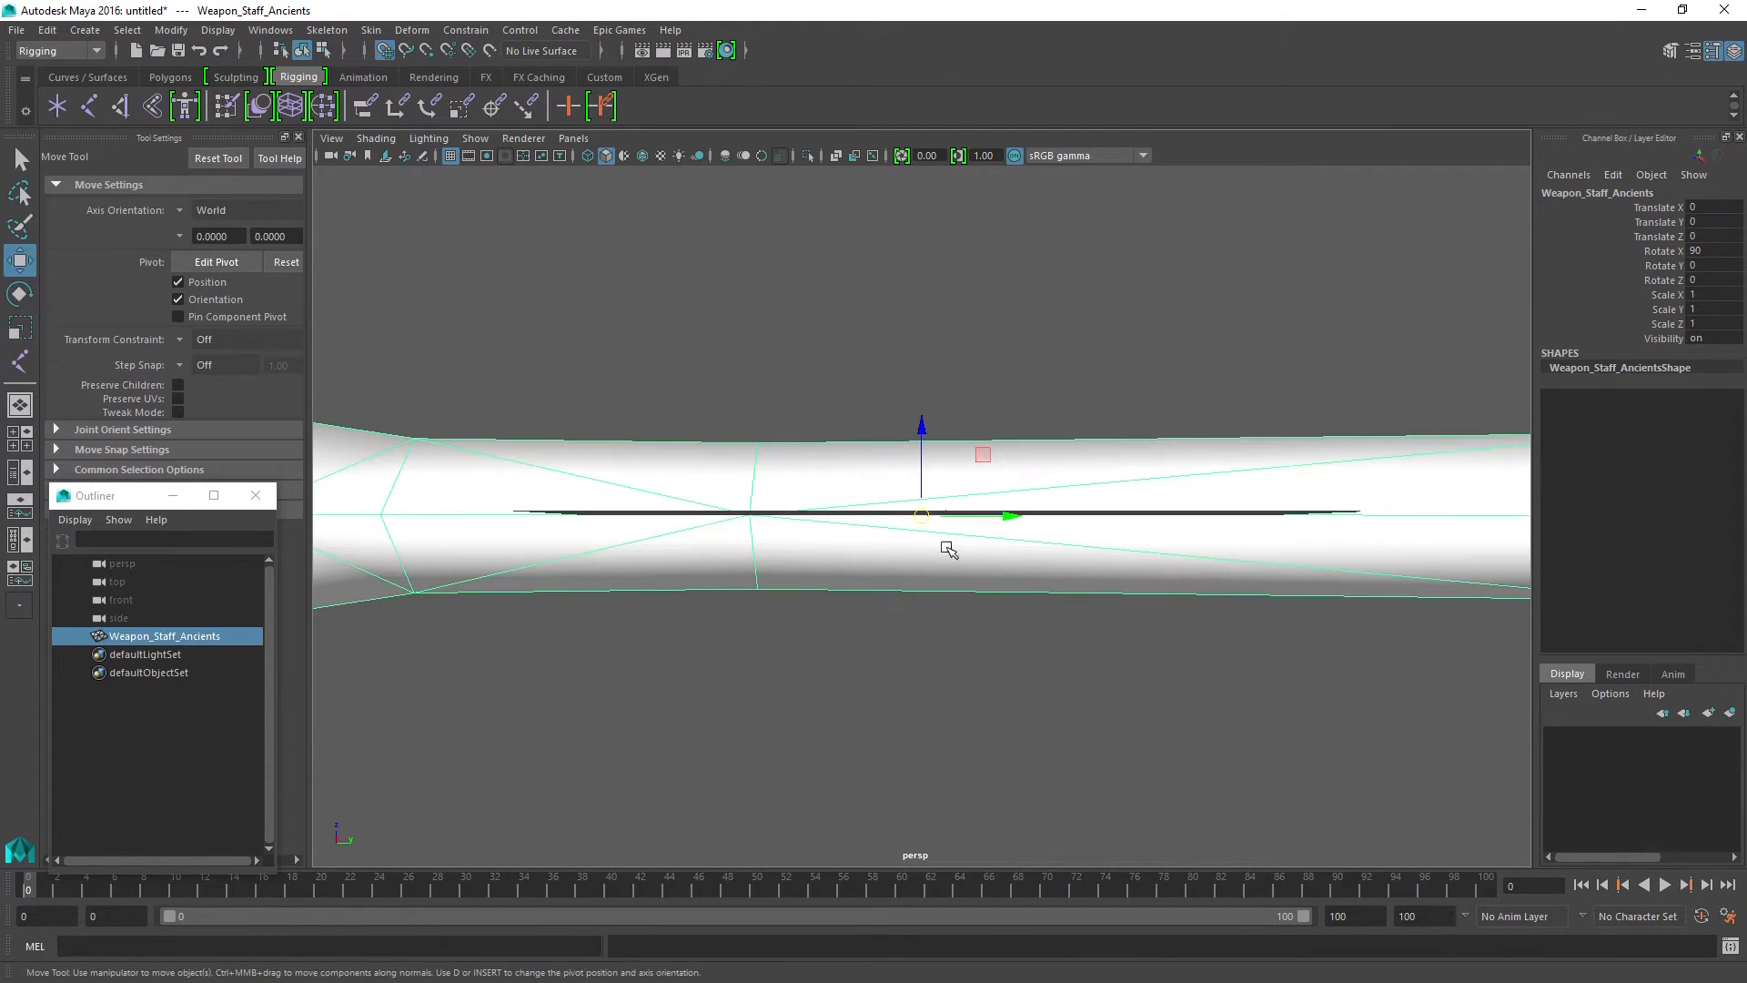
drag(922, 443, 921, 438)
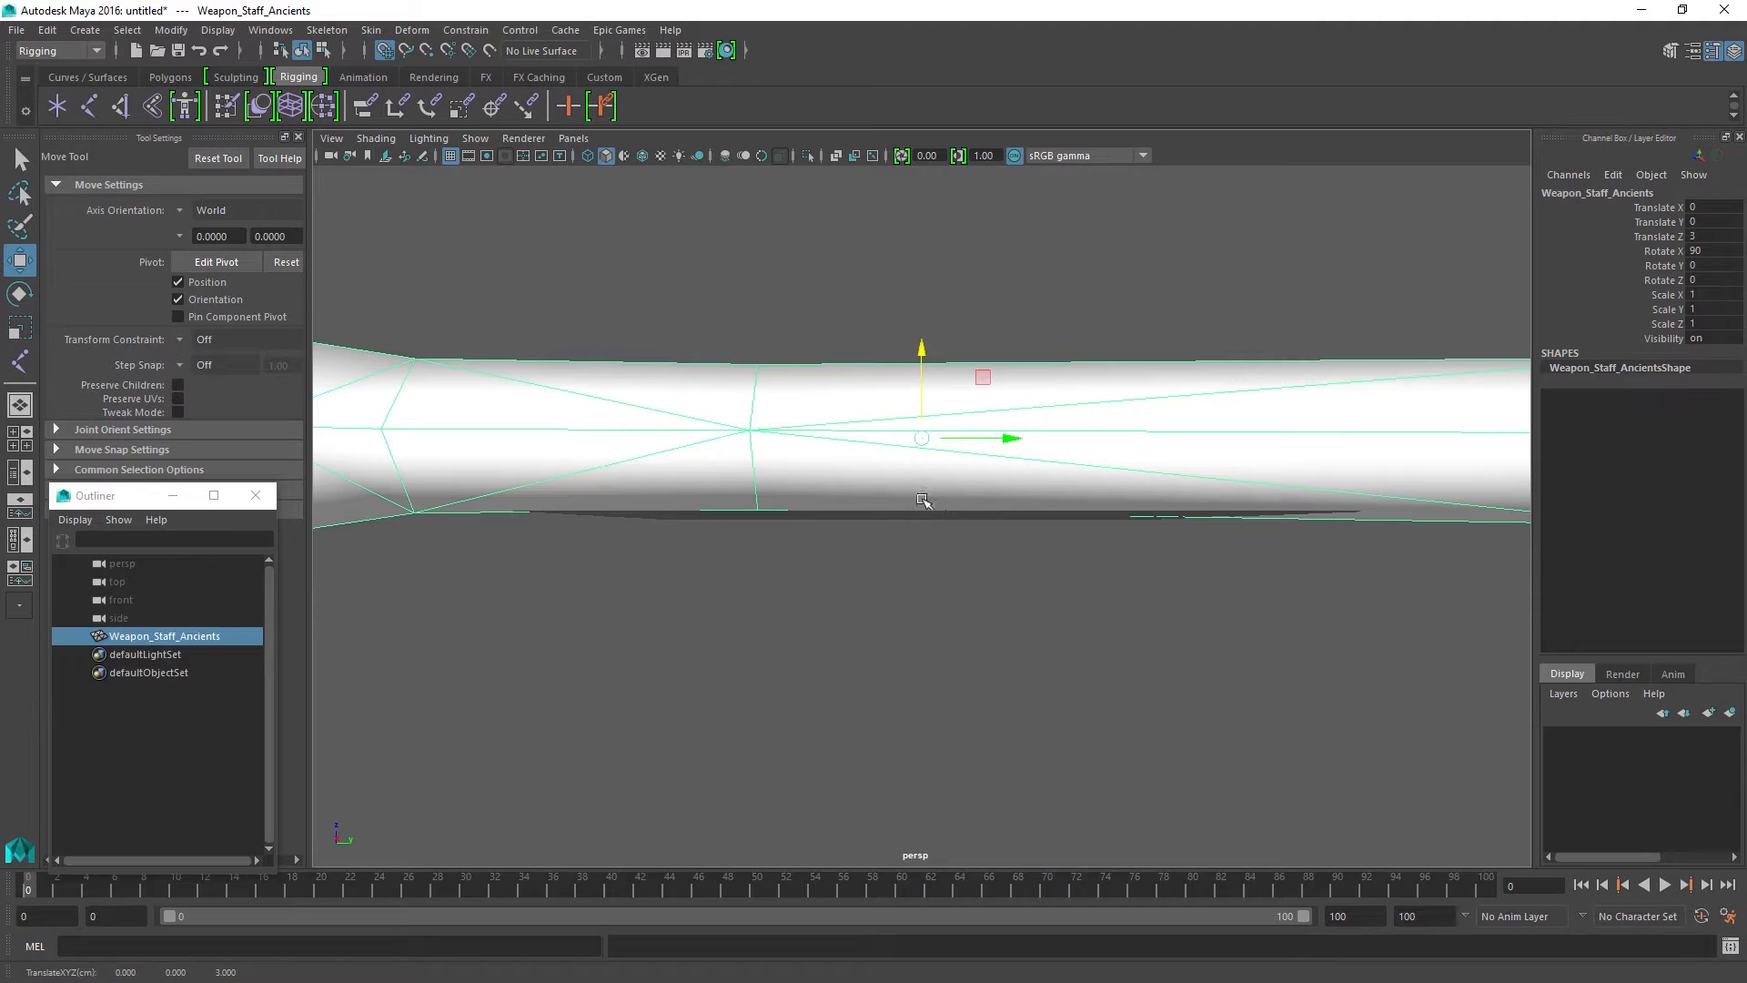
alt+drag(947, 570, 1000, 598)
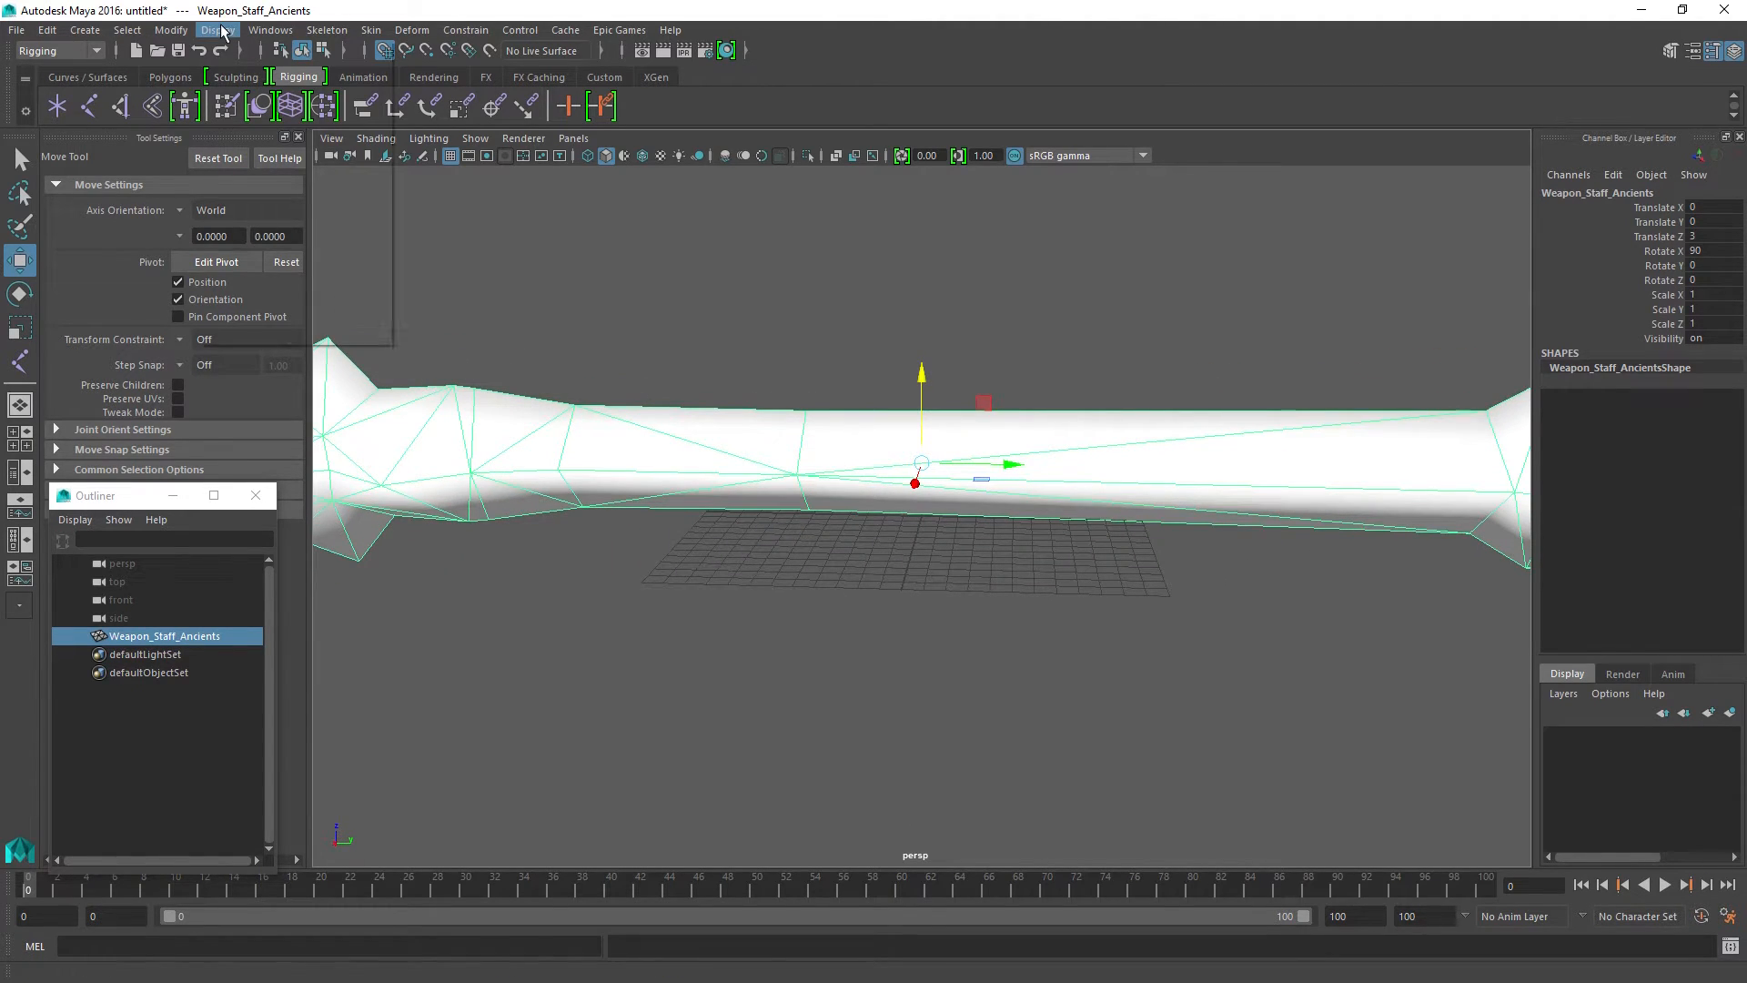
Step: Freeze the staff's transformations and export the selection as FBX, overwriting SM_Weapon_Staff_Ancients.FBX in D:\Assets
click(171, 30)
click(232, 114)
click(20, 32)
click(64, 297)
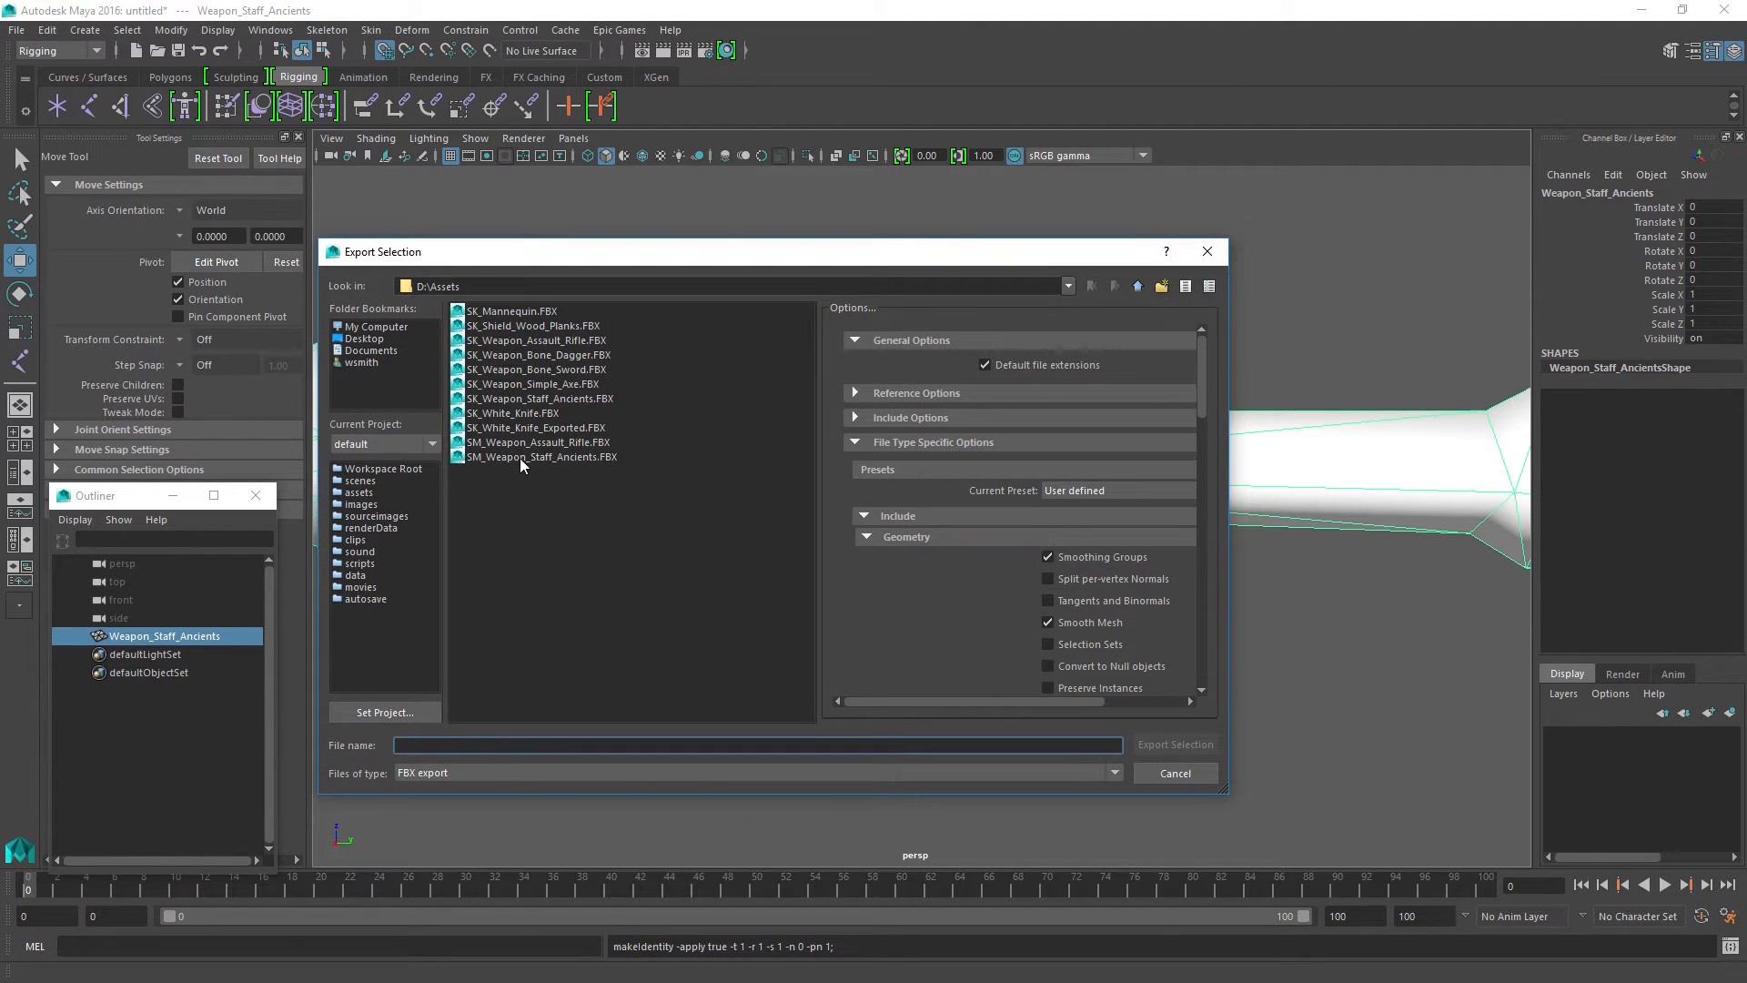
double_click(521, 458)
click(737, 546)
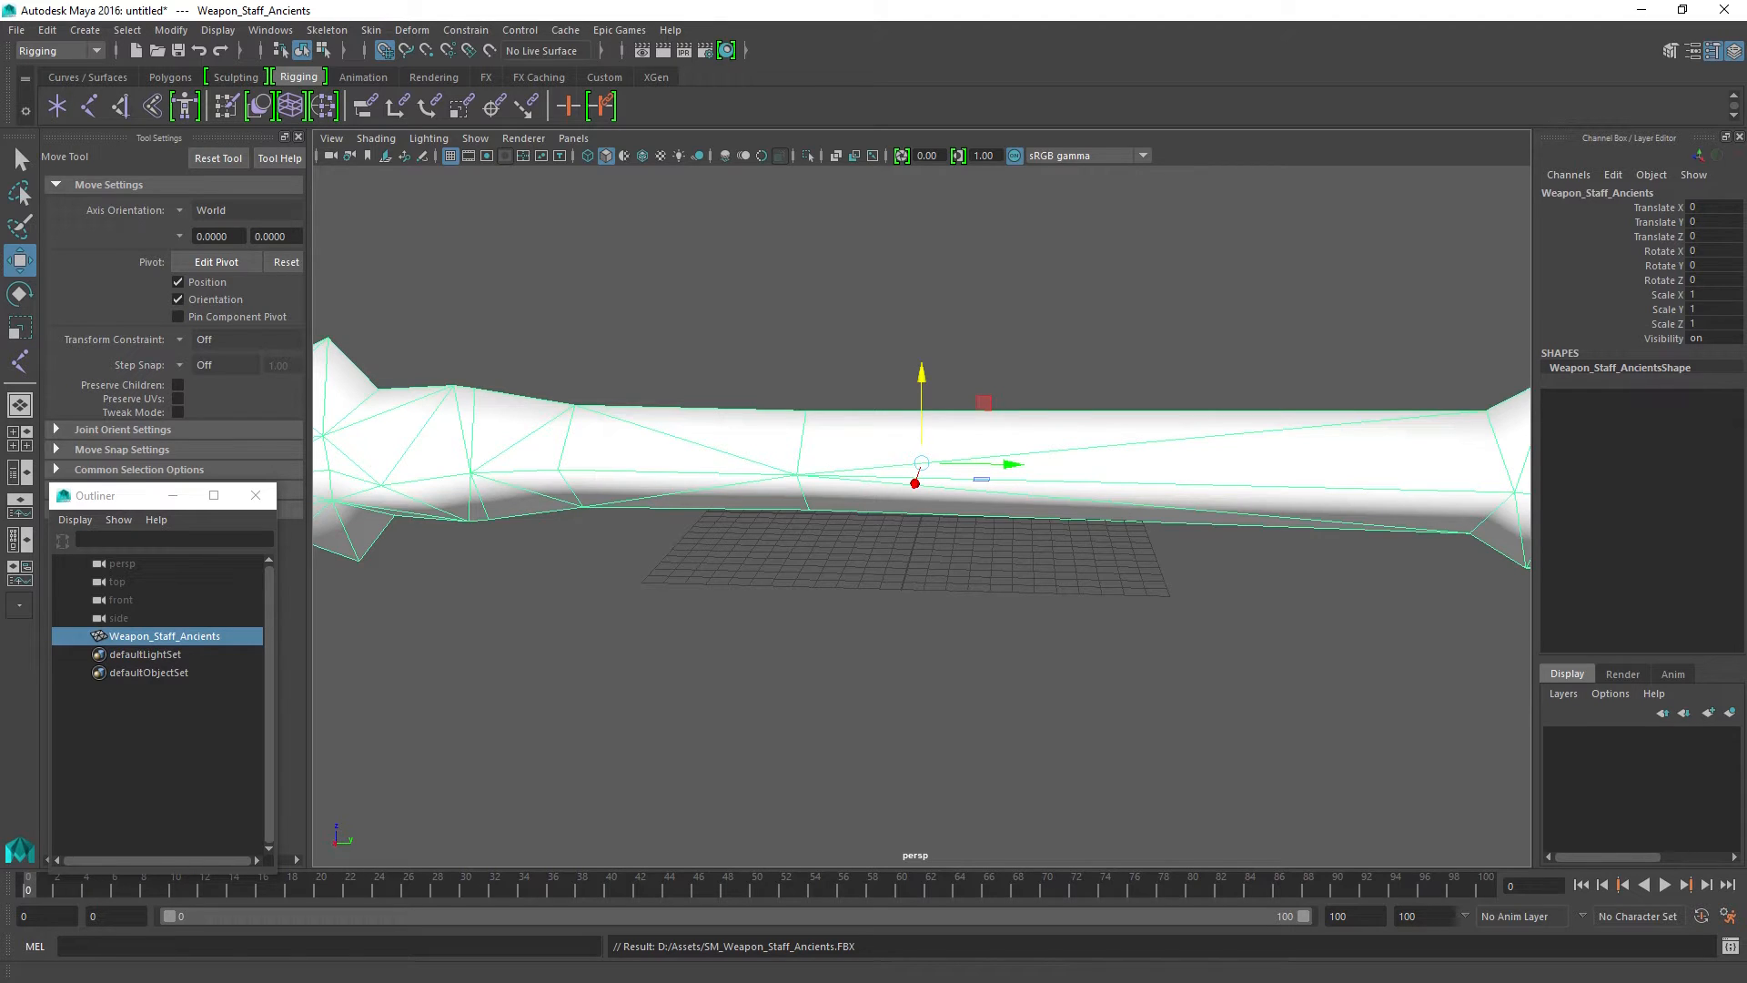
Step: Switch to Unreal and import SM_Weapon_Staff_Ancients.FBX into the Weapons/Meshes folder as a static mesh
key(alt+Tab)
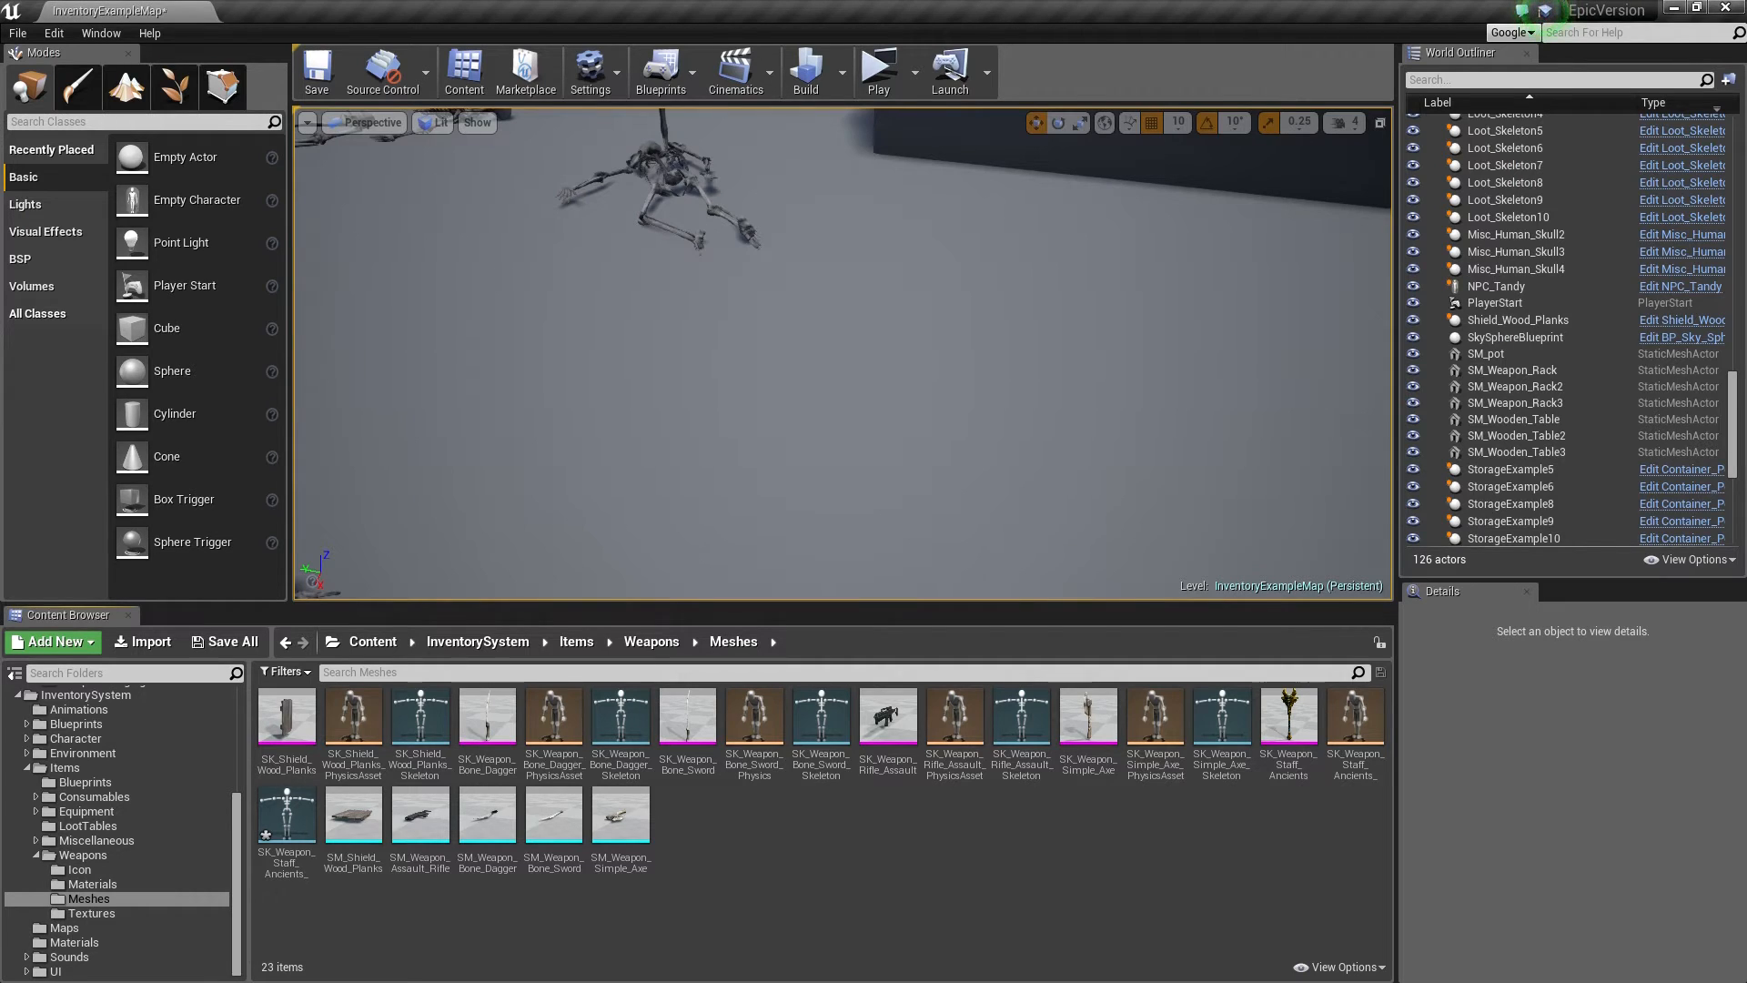
right_click(717, 822)
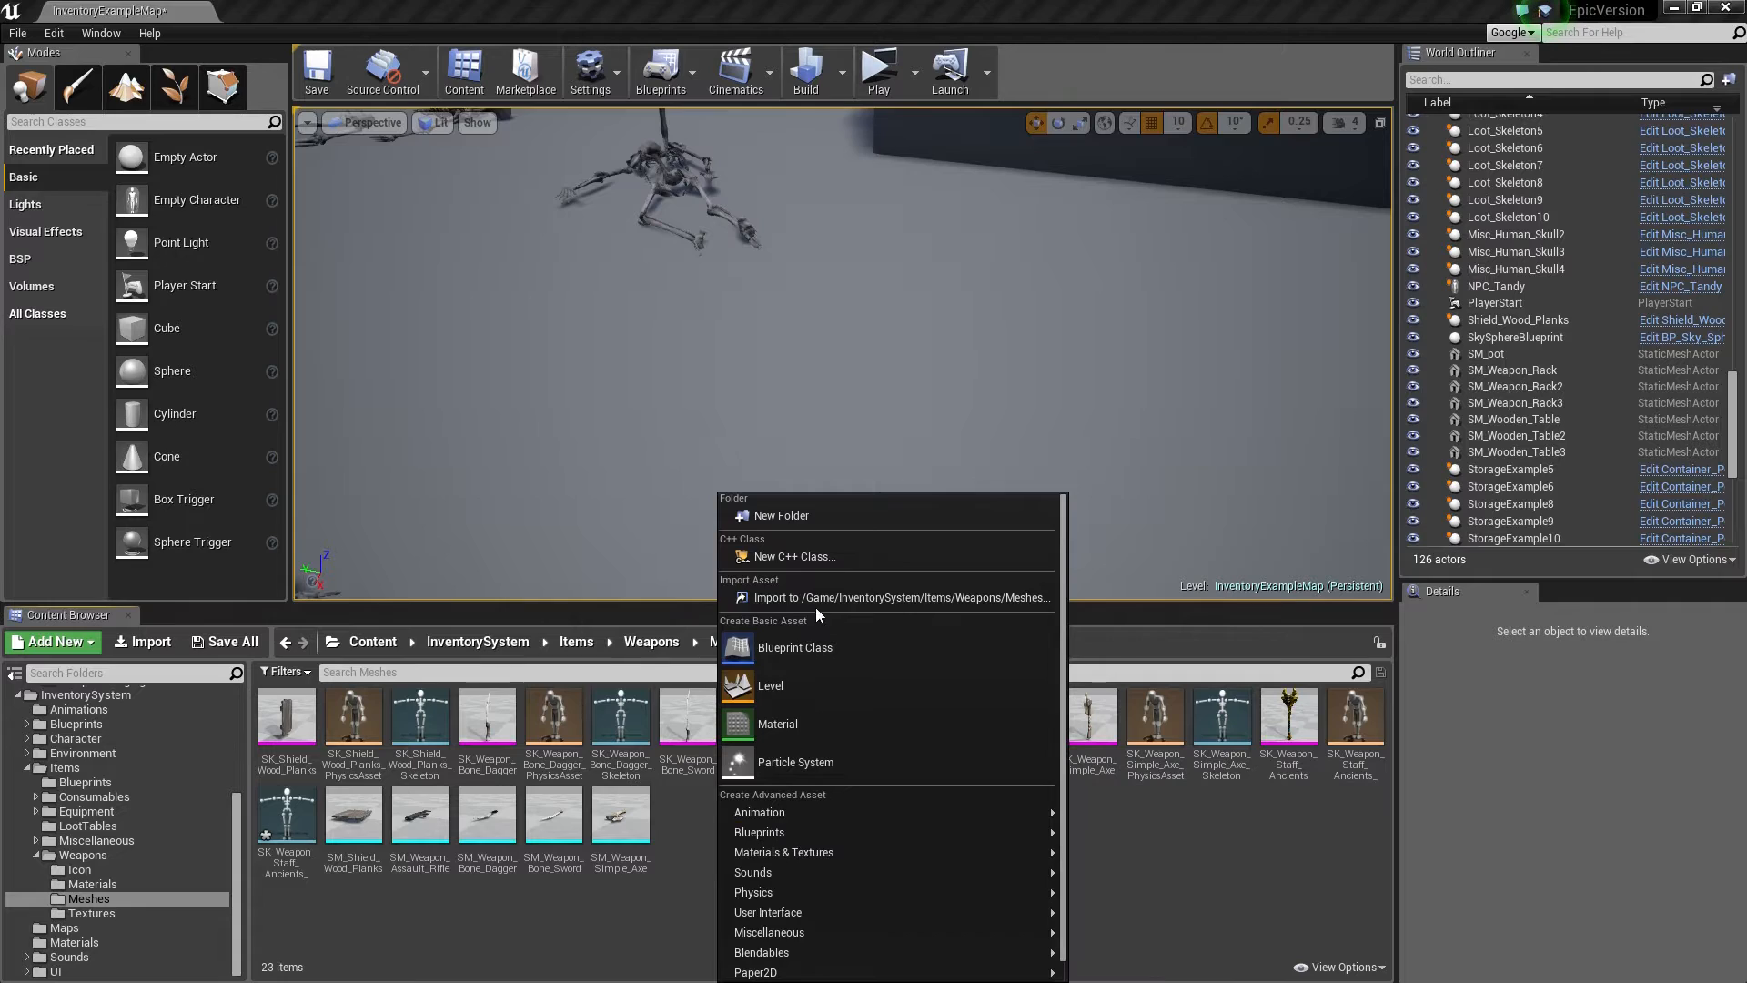
click(810, 591)
double_click(310, 325)
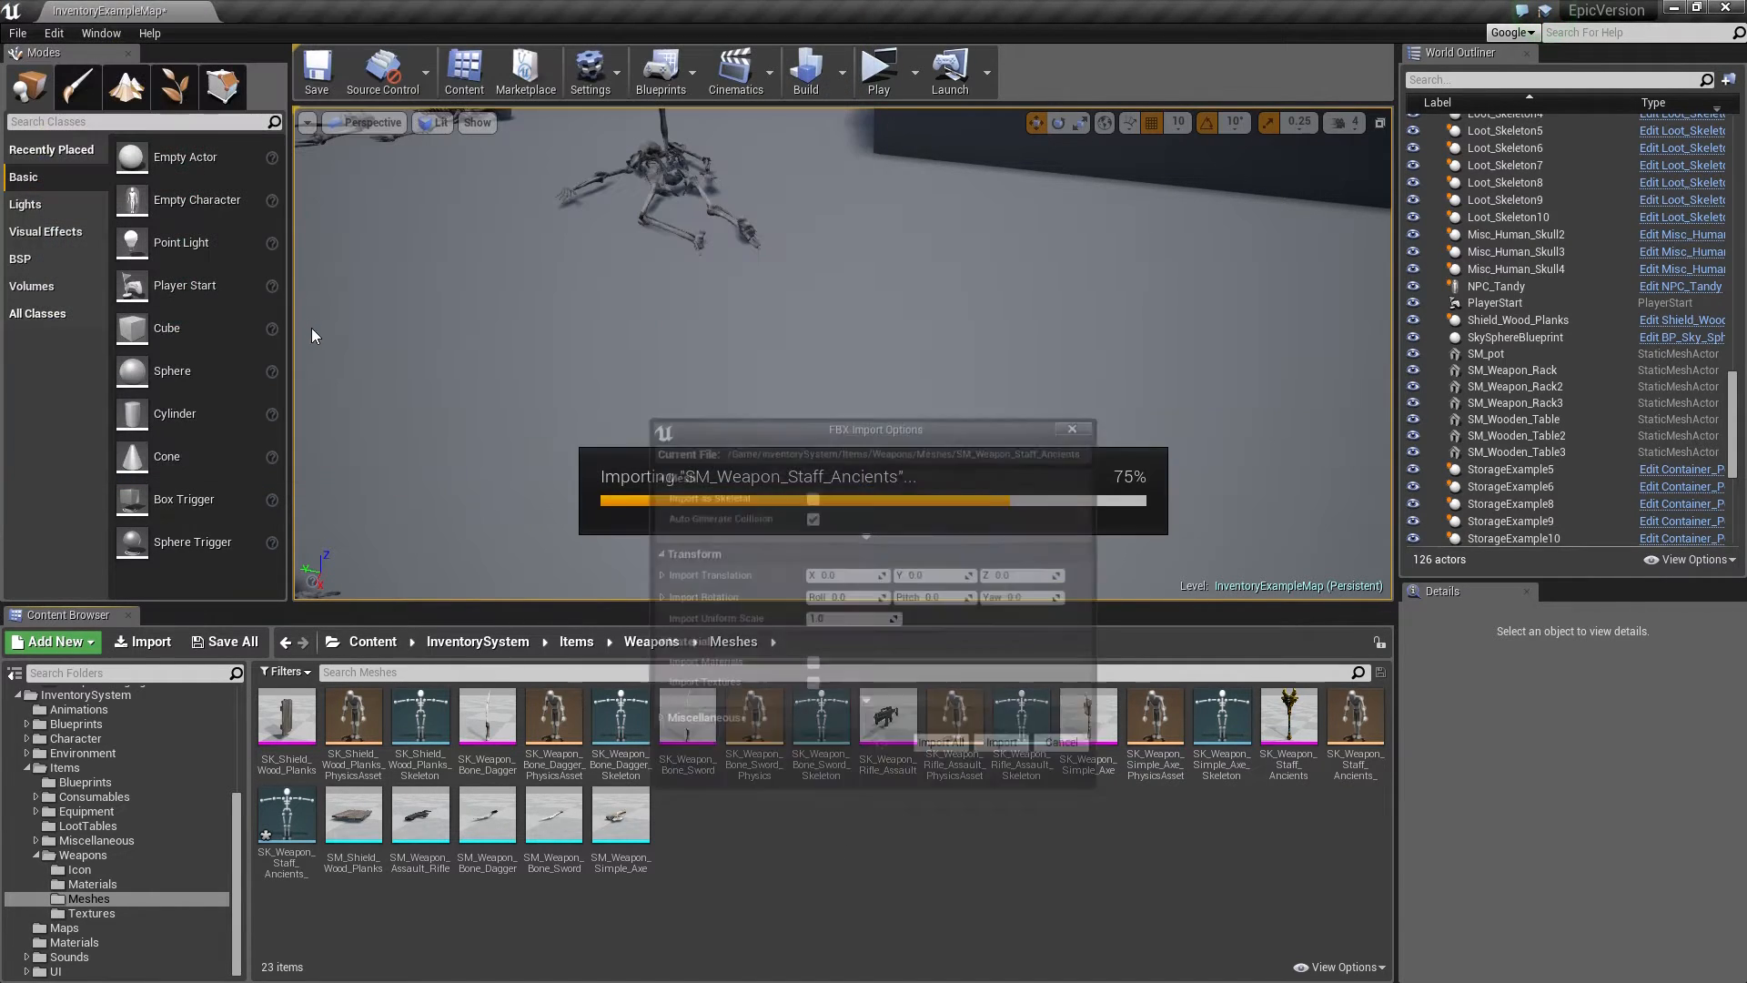
click(1006, 751)
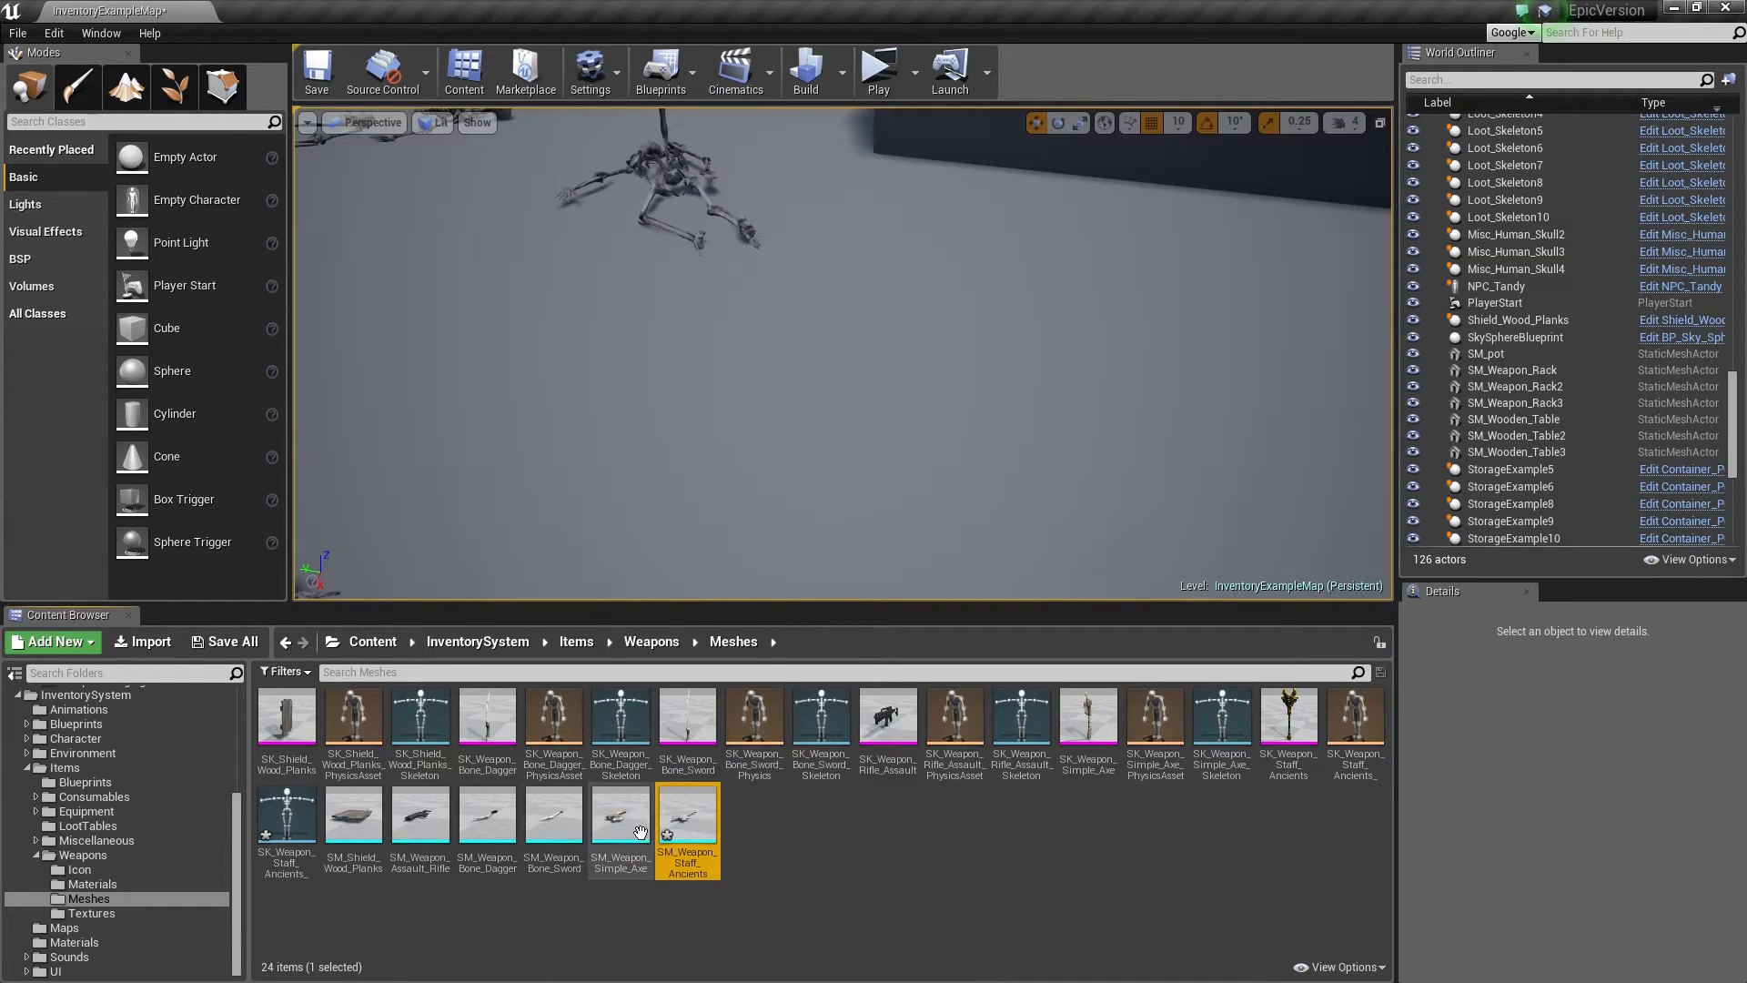
Step: Open the SM_Weapon_Staff_Ancients static mesh and assign the M_Weapon_Staff_Ancients material to Element 0
double_click(691, 819)
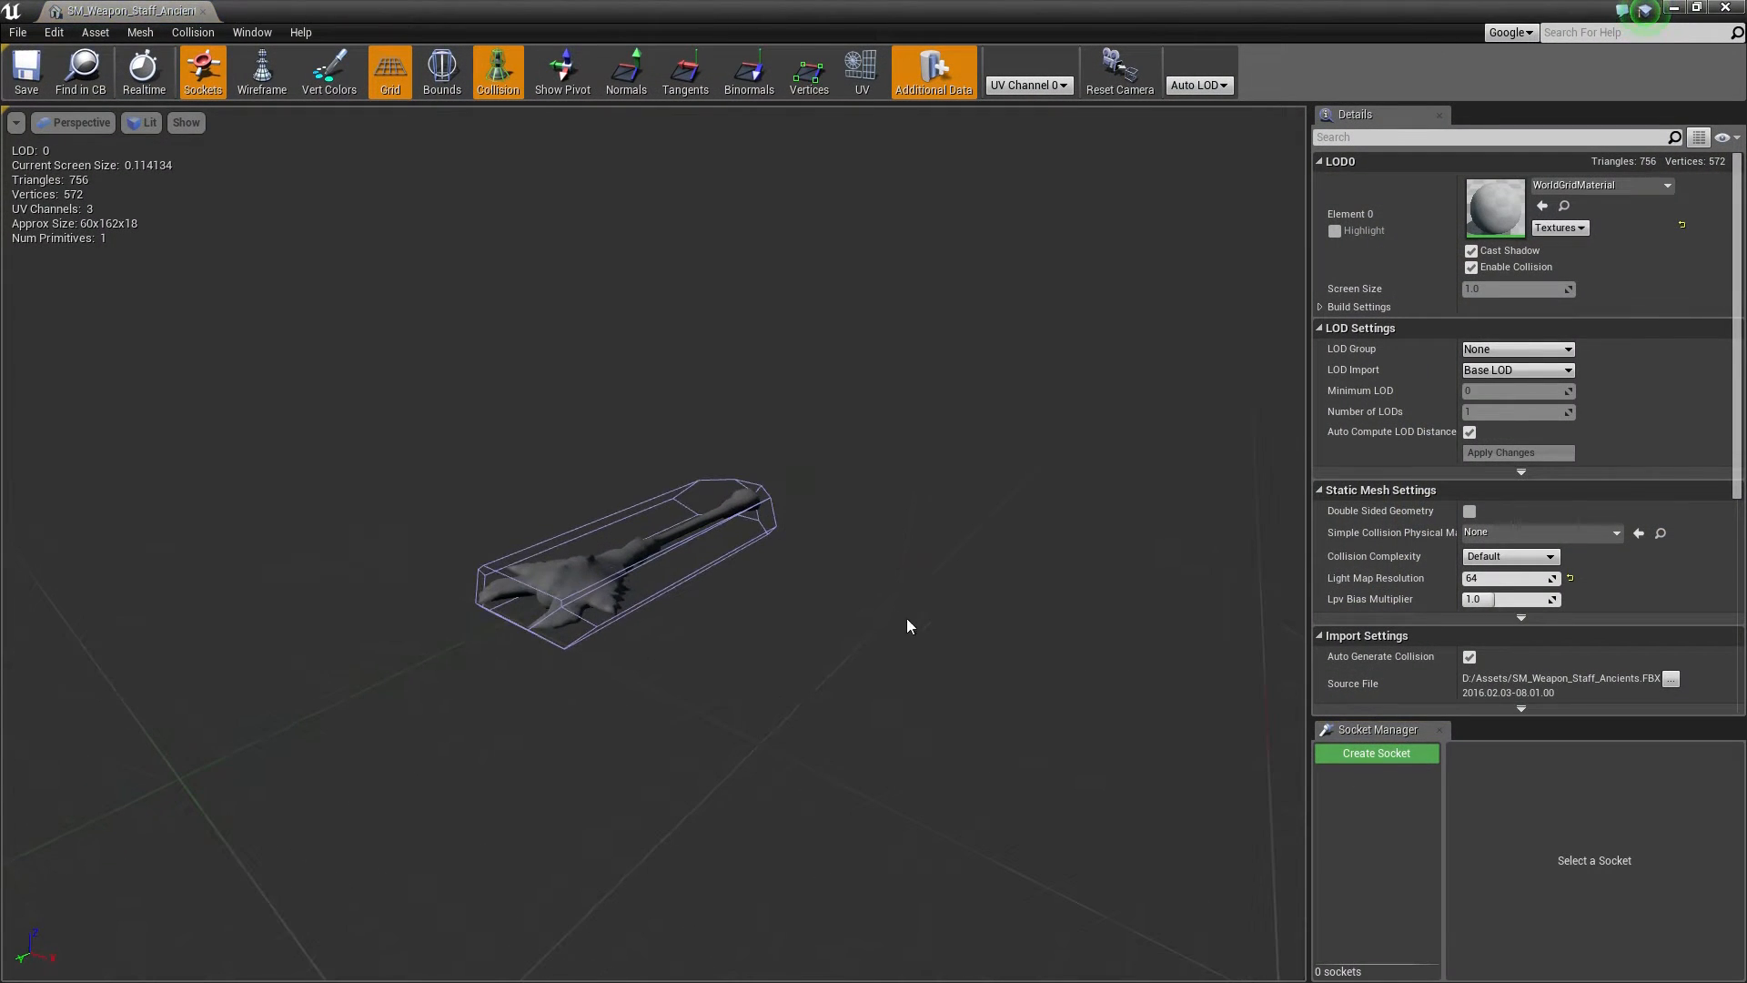
click(1588, 187)
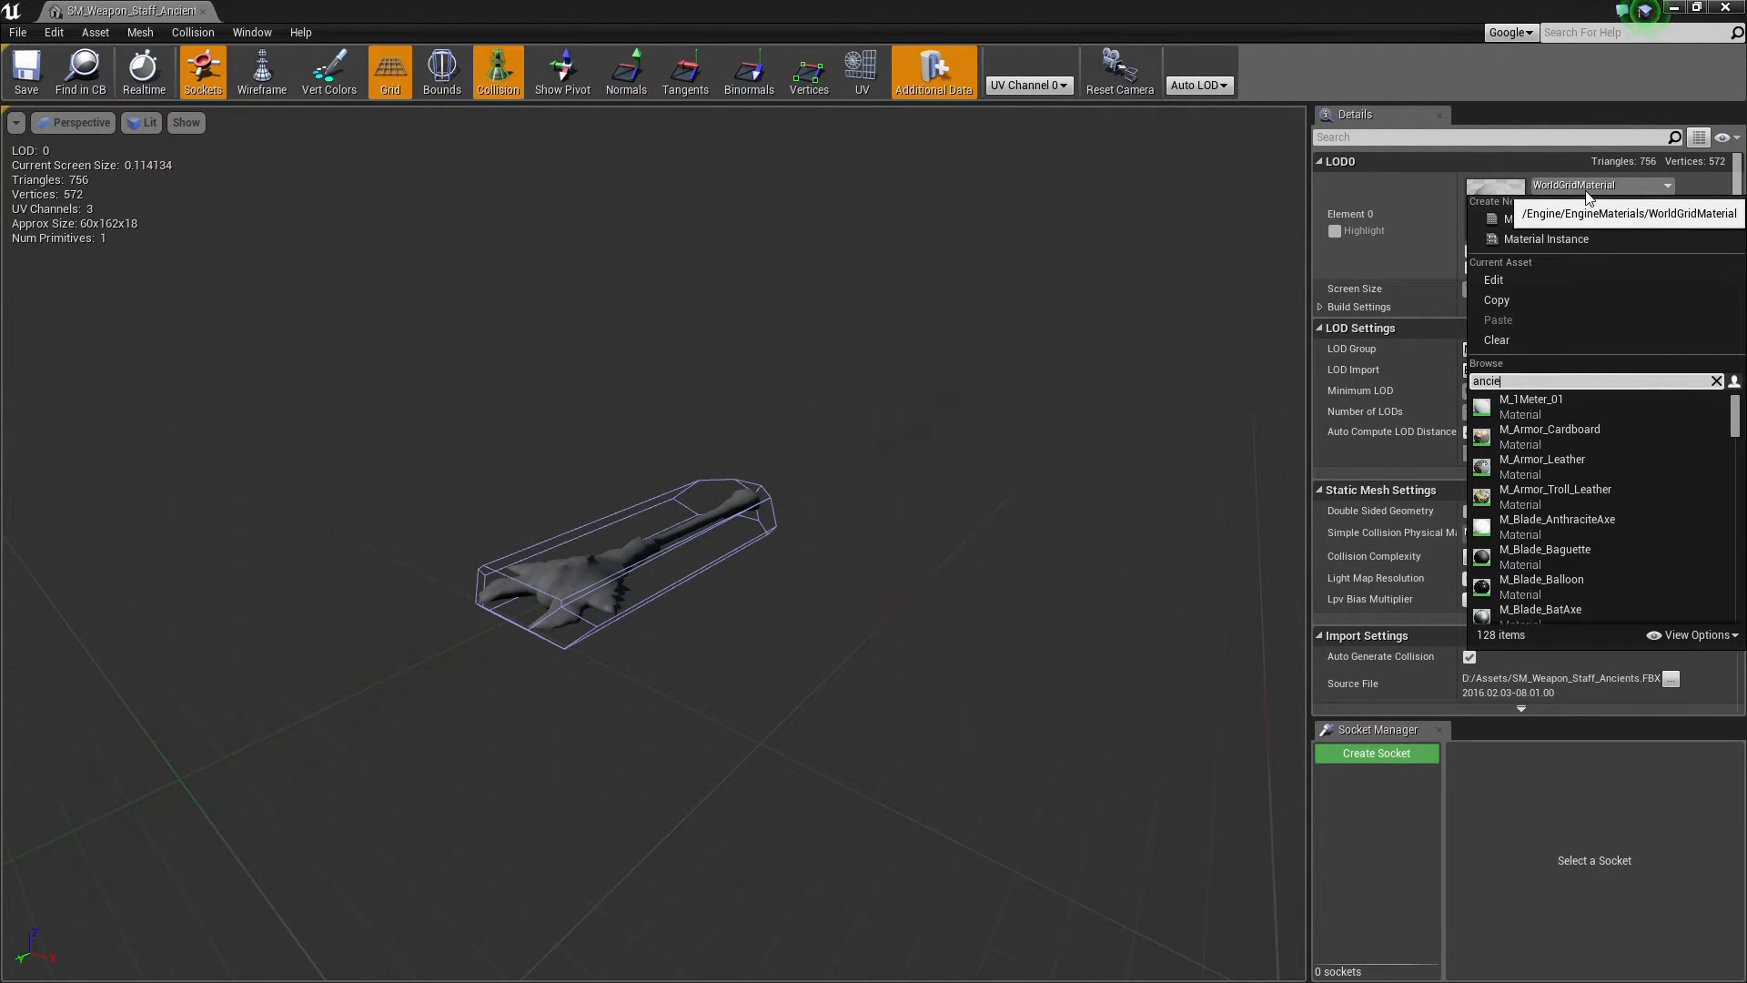
text(ancie)
click(1561, 402)
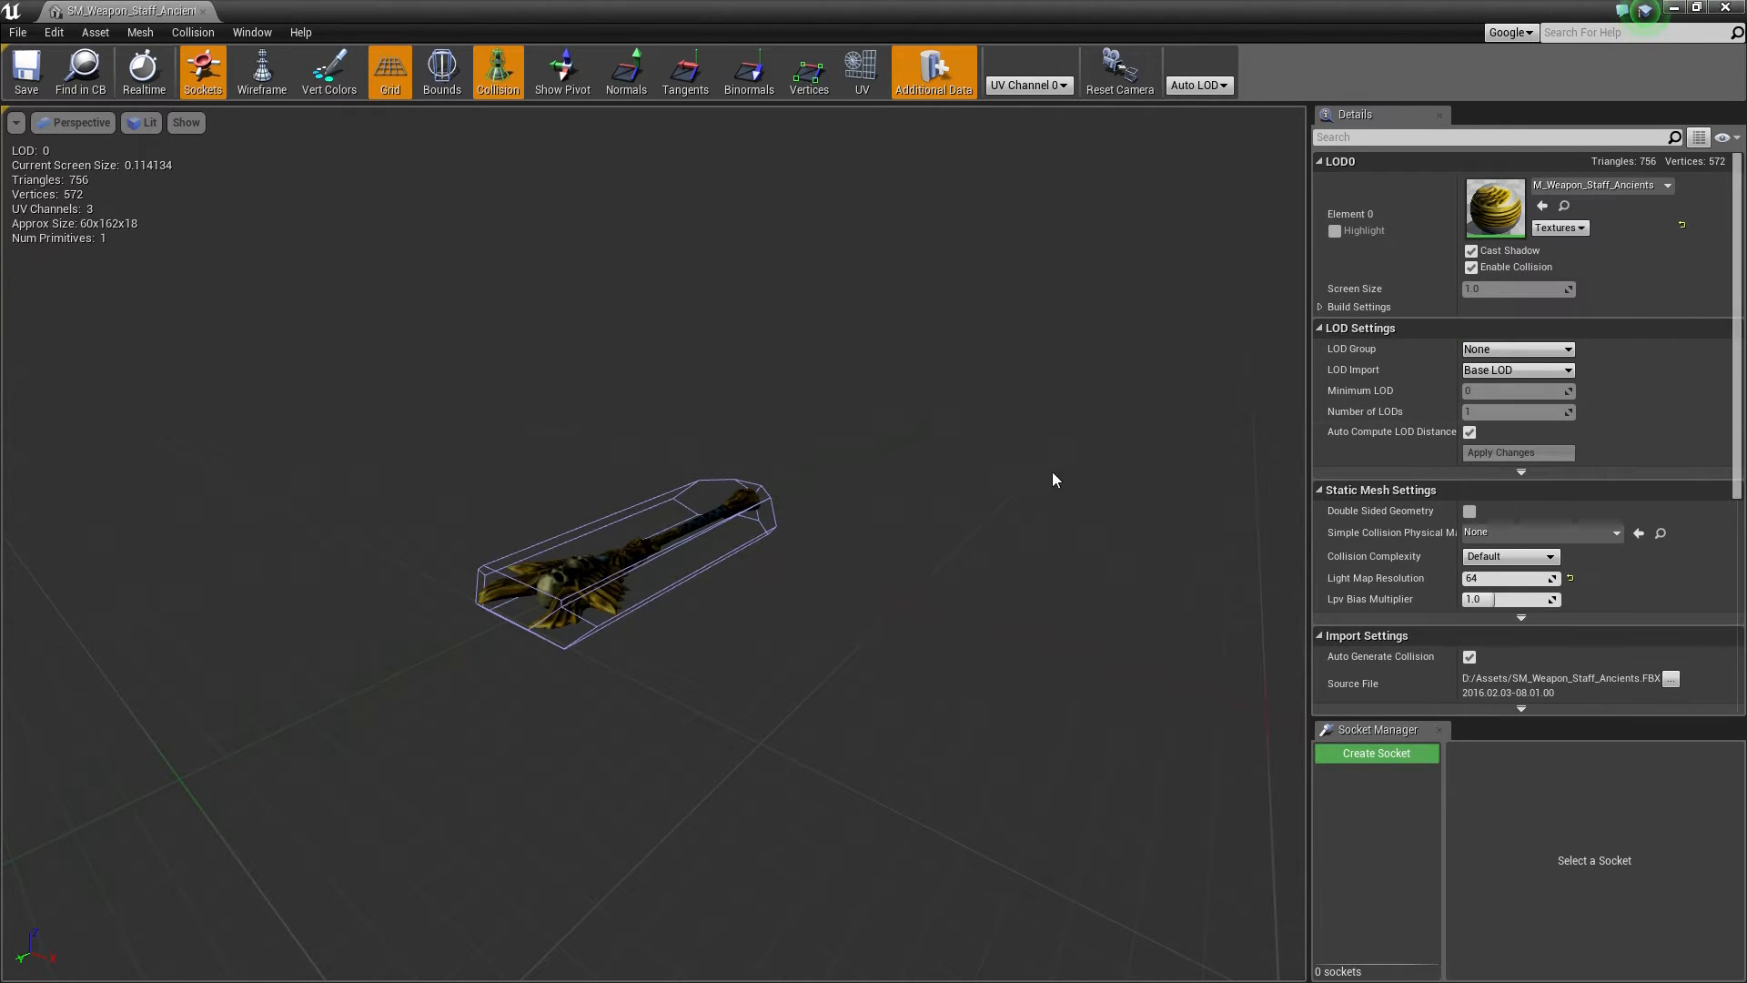
Step: Check the static mesh and its collision hull from several angles, save the asset and close its editor
drag(637, 435, 474, 348)
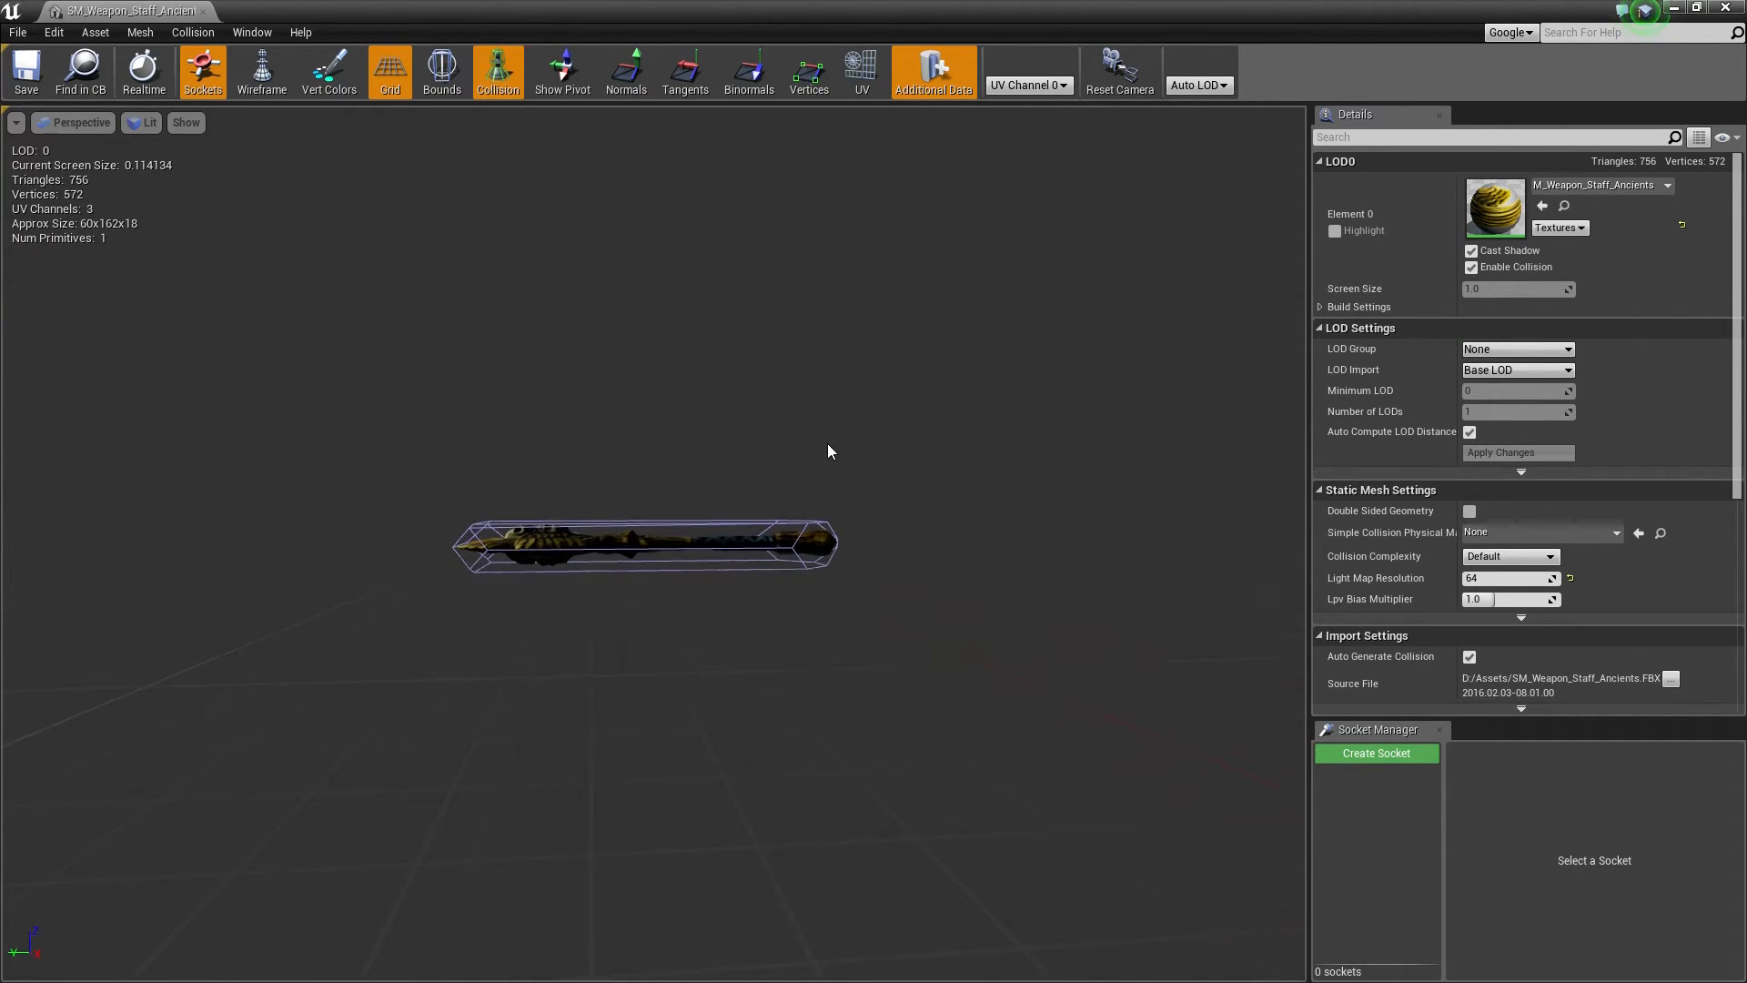
scroll(810, 466, up, 5)
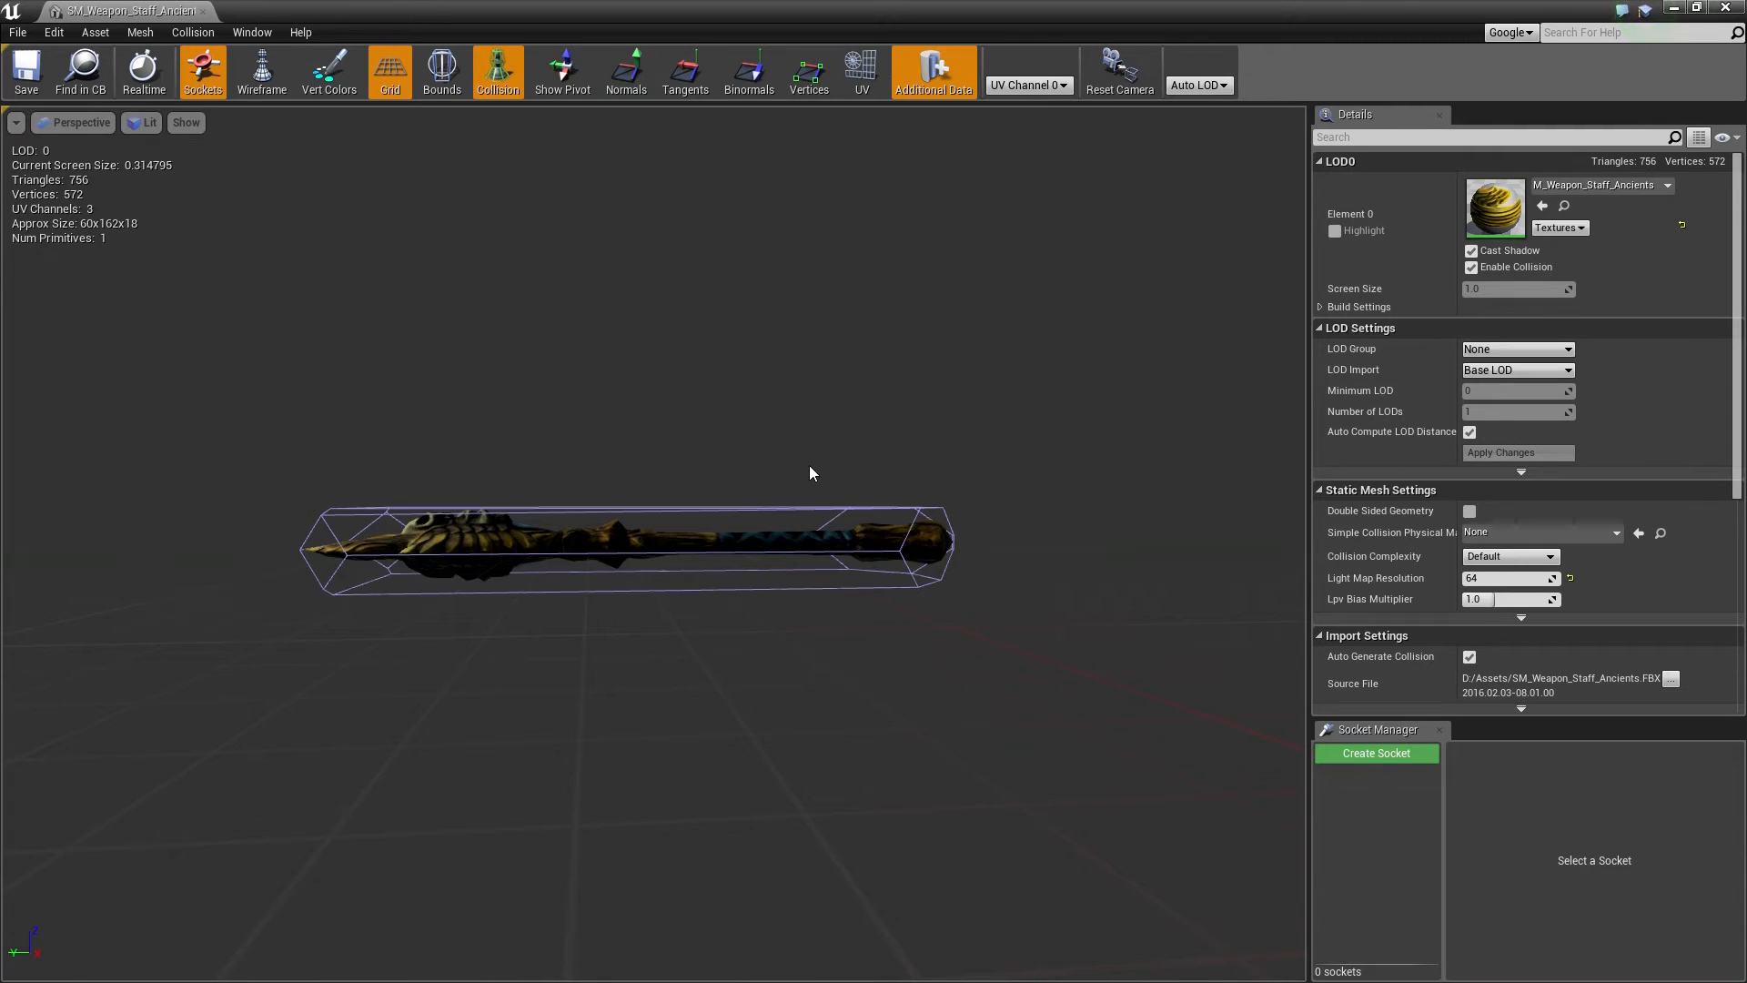
click(720, 511)
drag(742, 488, 250, 446)
key(w)
click(25, 73)
click(203, 12)
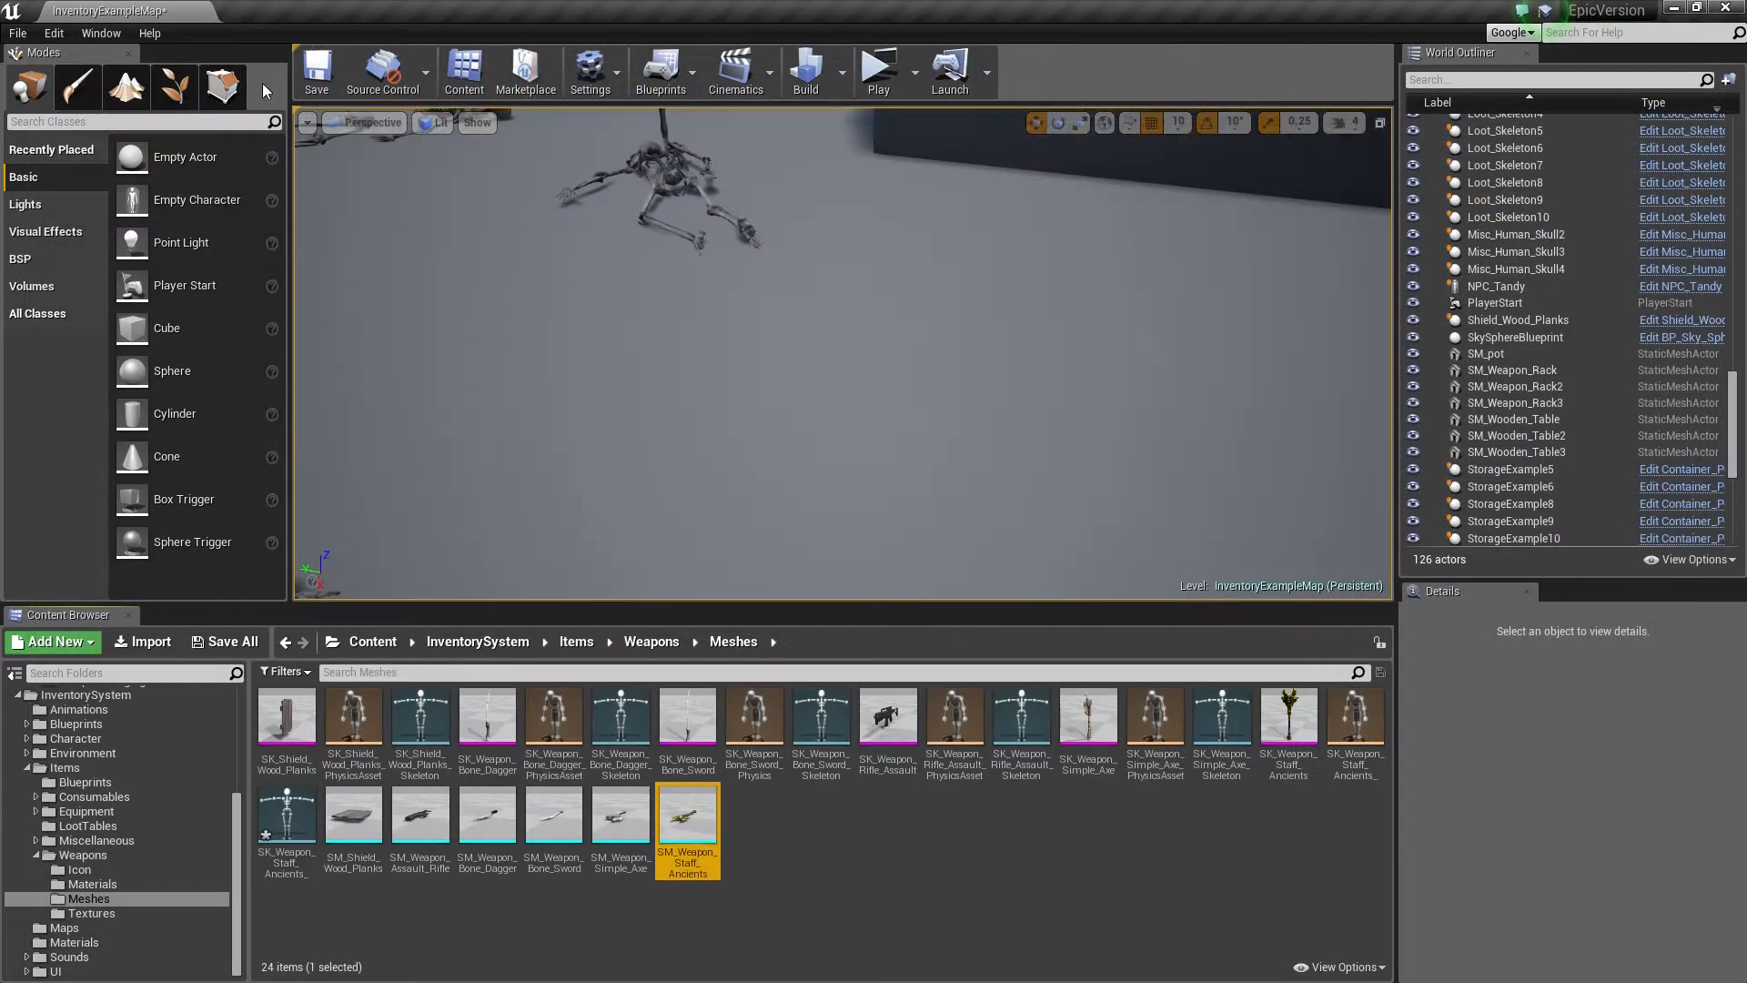
Step: Place SM_Weapon_Staff_Ancients in the level near the skeletons and drop it onto the floor
drag(688, 824, 795, 236)
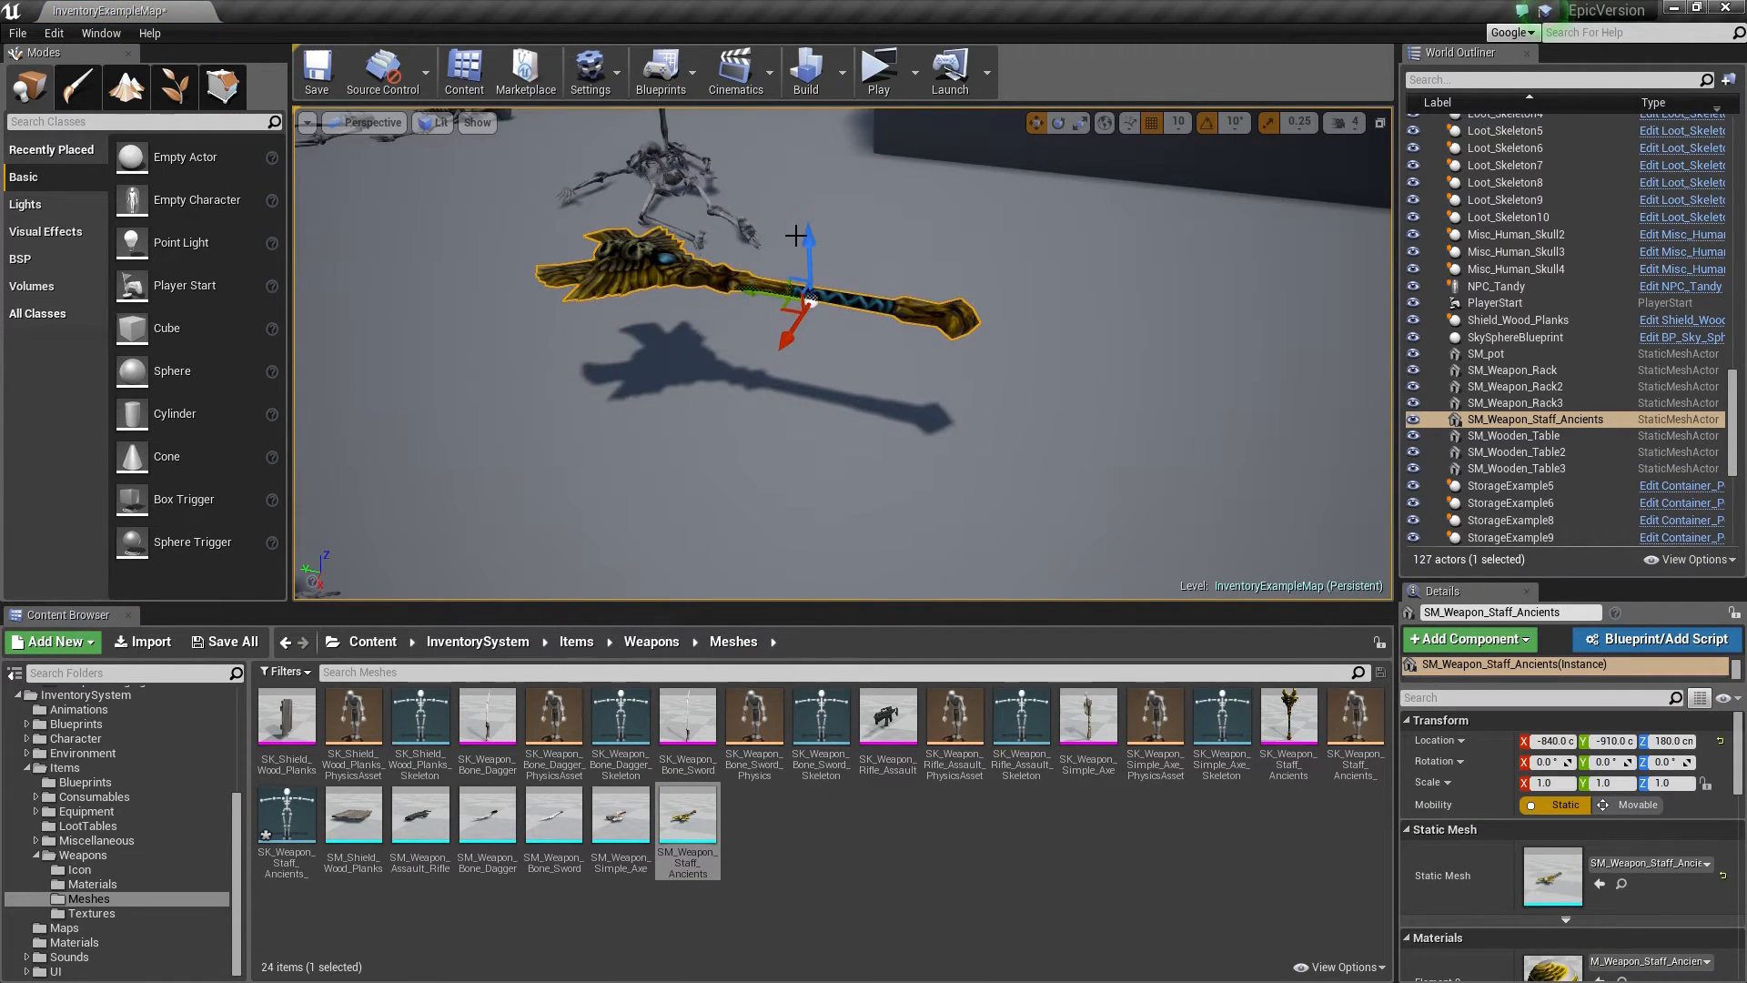
key(End)
key(f)
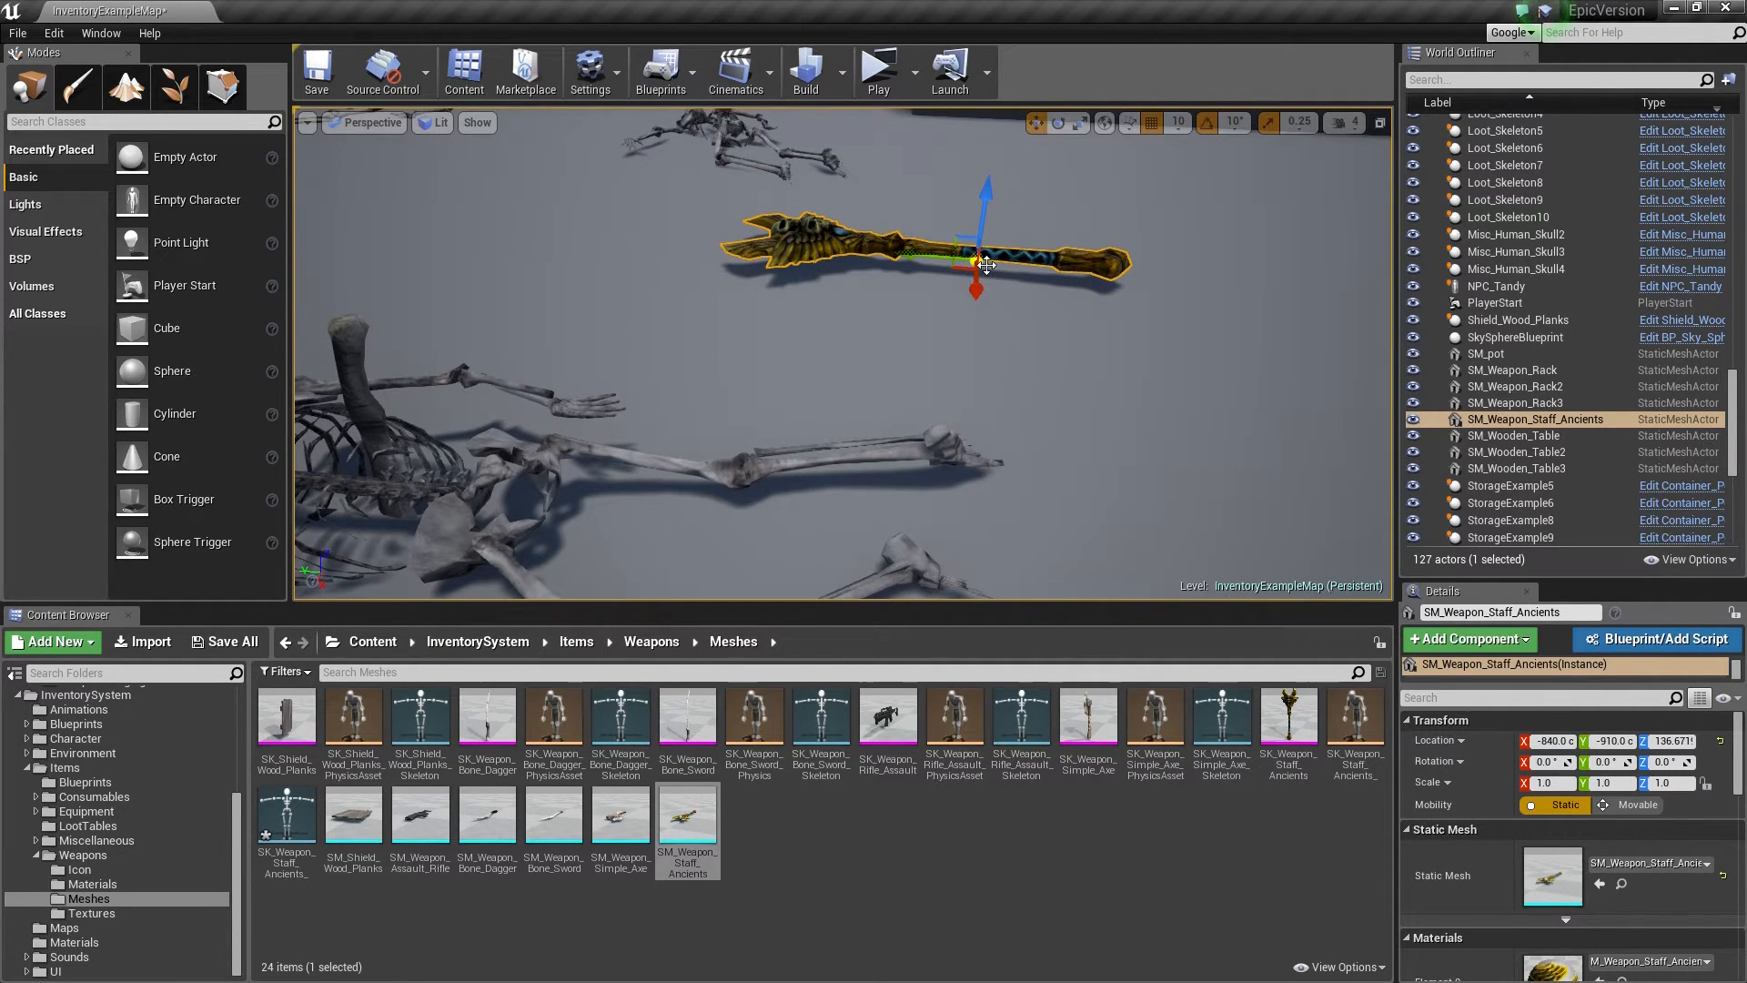
right_drag(1035, 302, 1072, 304)
right_drag(842, 339, 614, 338)
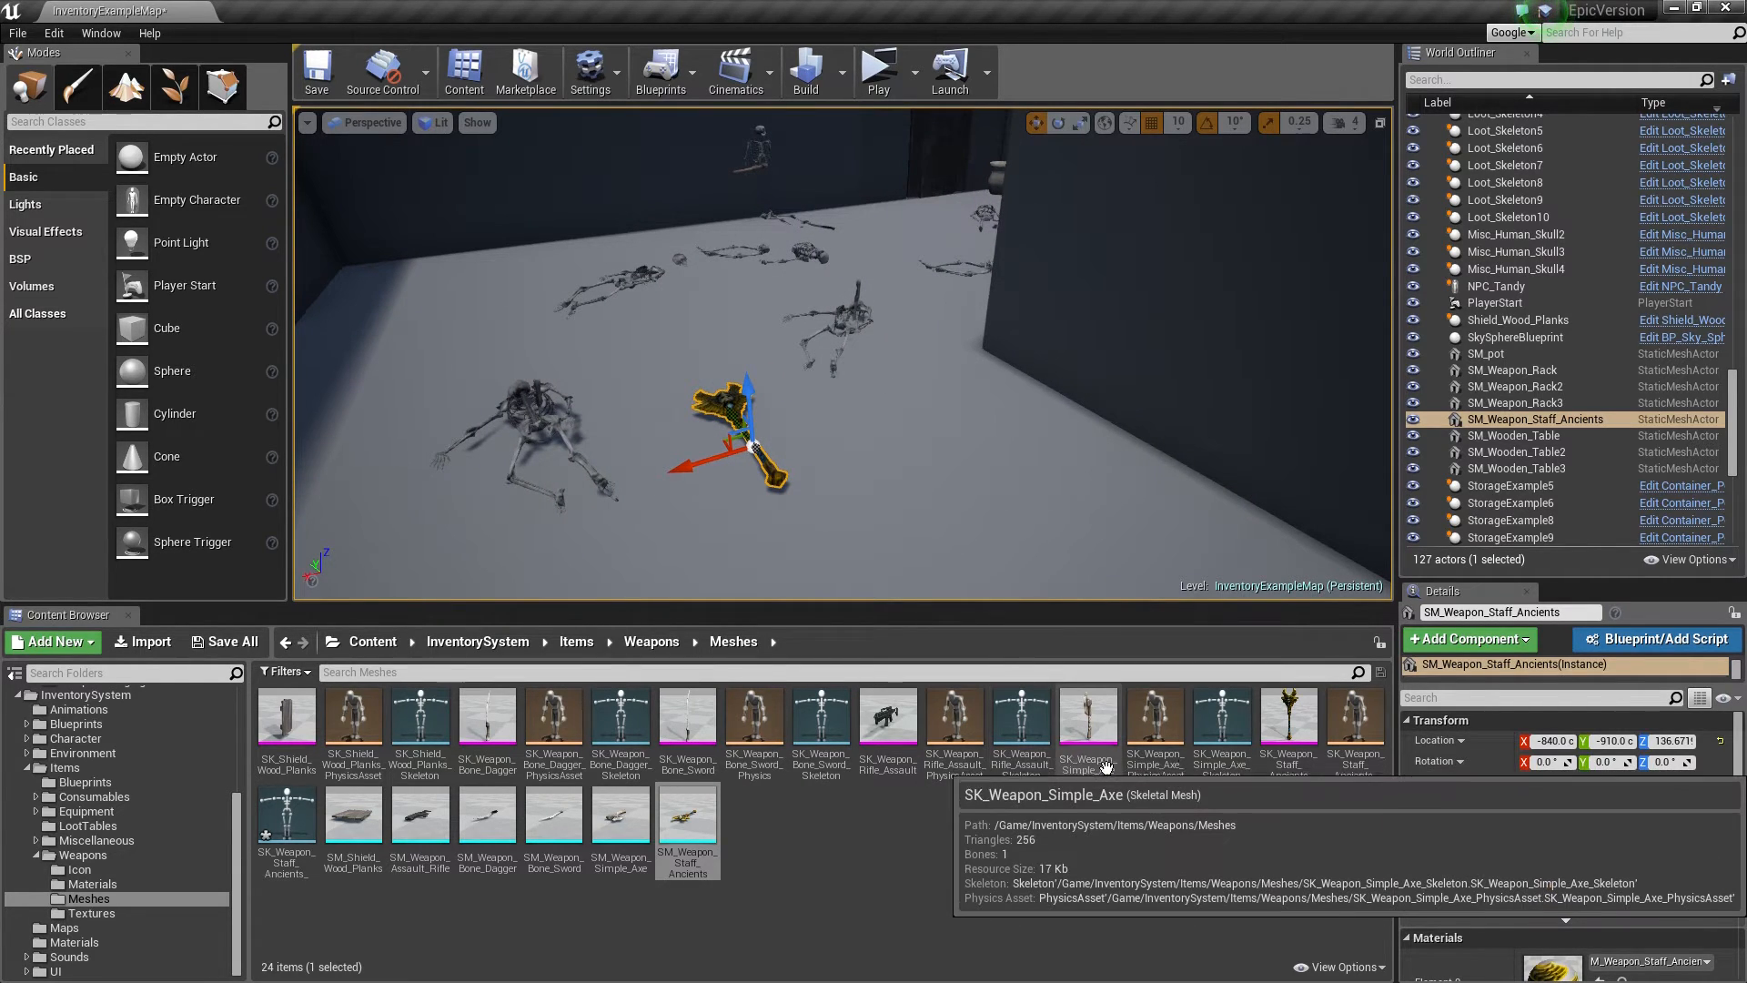
Step: Place the SK_Weapon_Staff_Ancients skeletal mesh in the level beside the static staff for comparison
drag(1289, 718, 869, 312)
right_drag(926, 461, 805, 455)
key(d)
click(784, 463)
key(w)
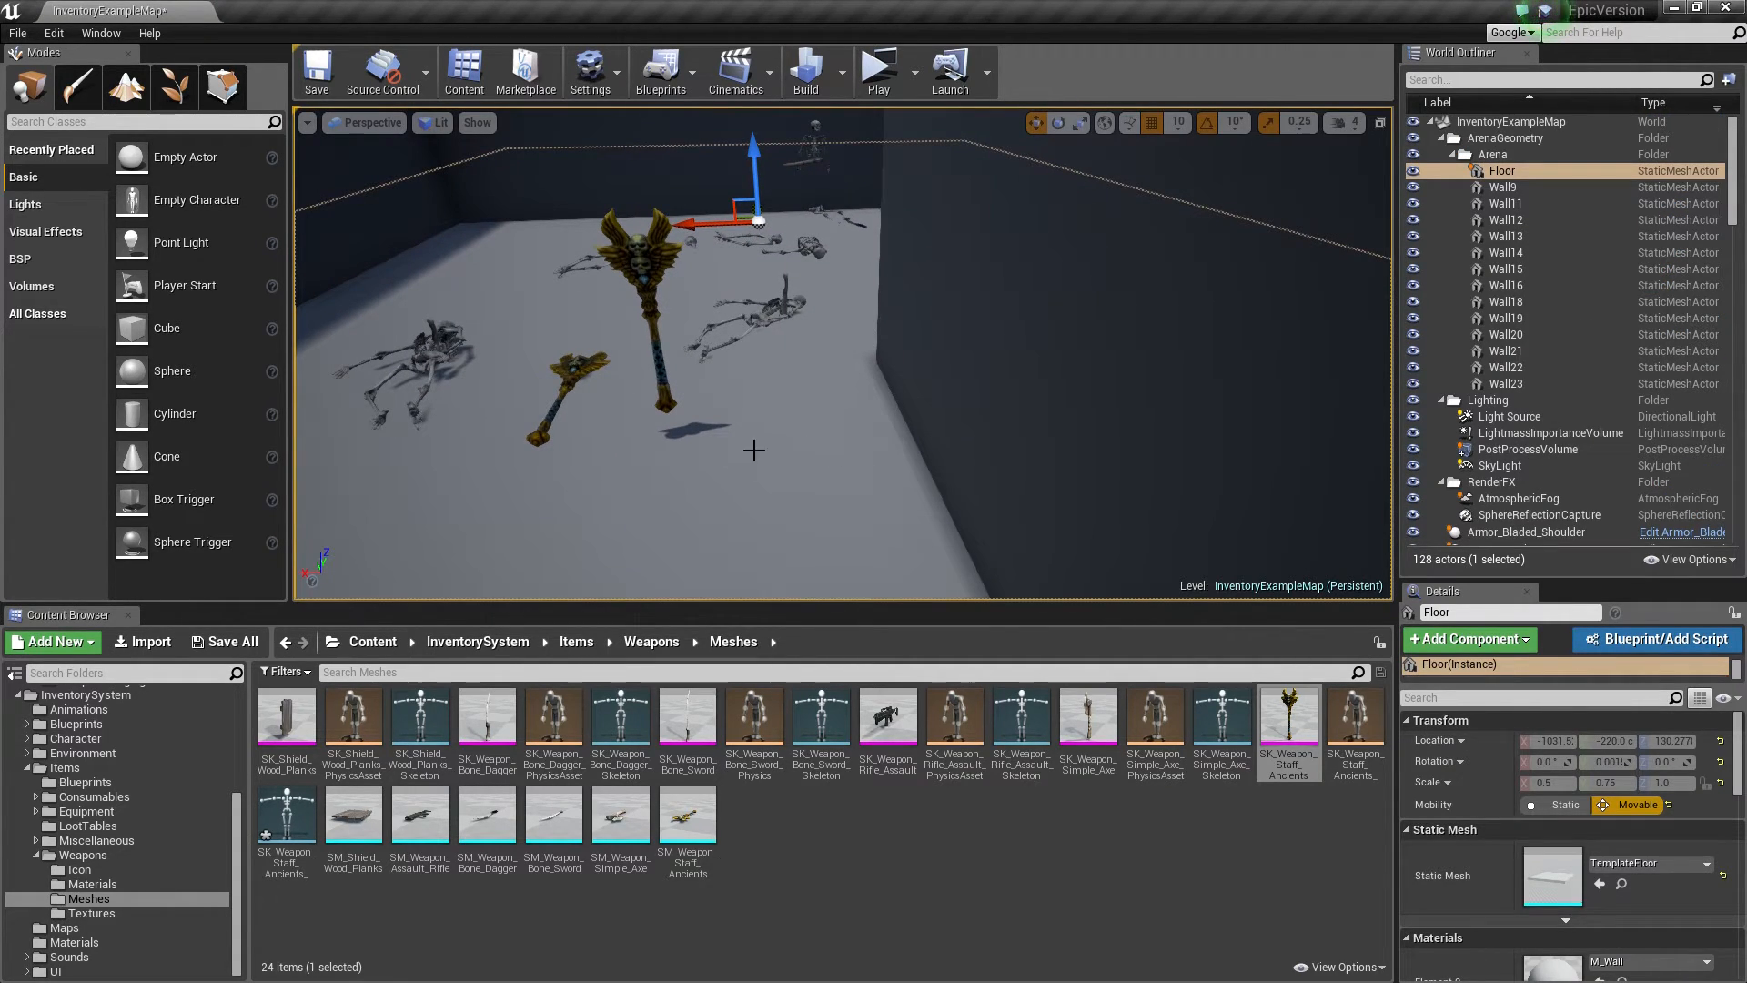
Step: Delete both test staffs from the level and select the SM_Weapon_Staff_Ancients asset in the Meshes folder
click(655, 289)
key(Delete)
click(579, 369)
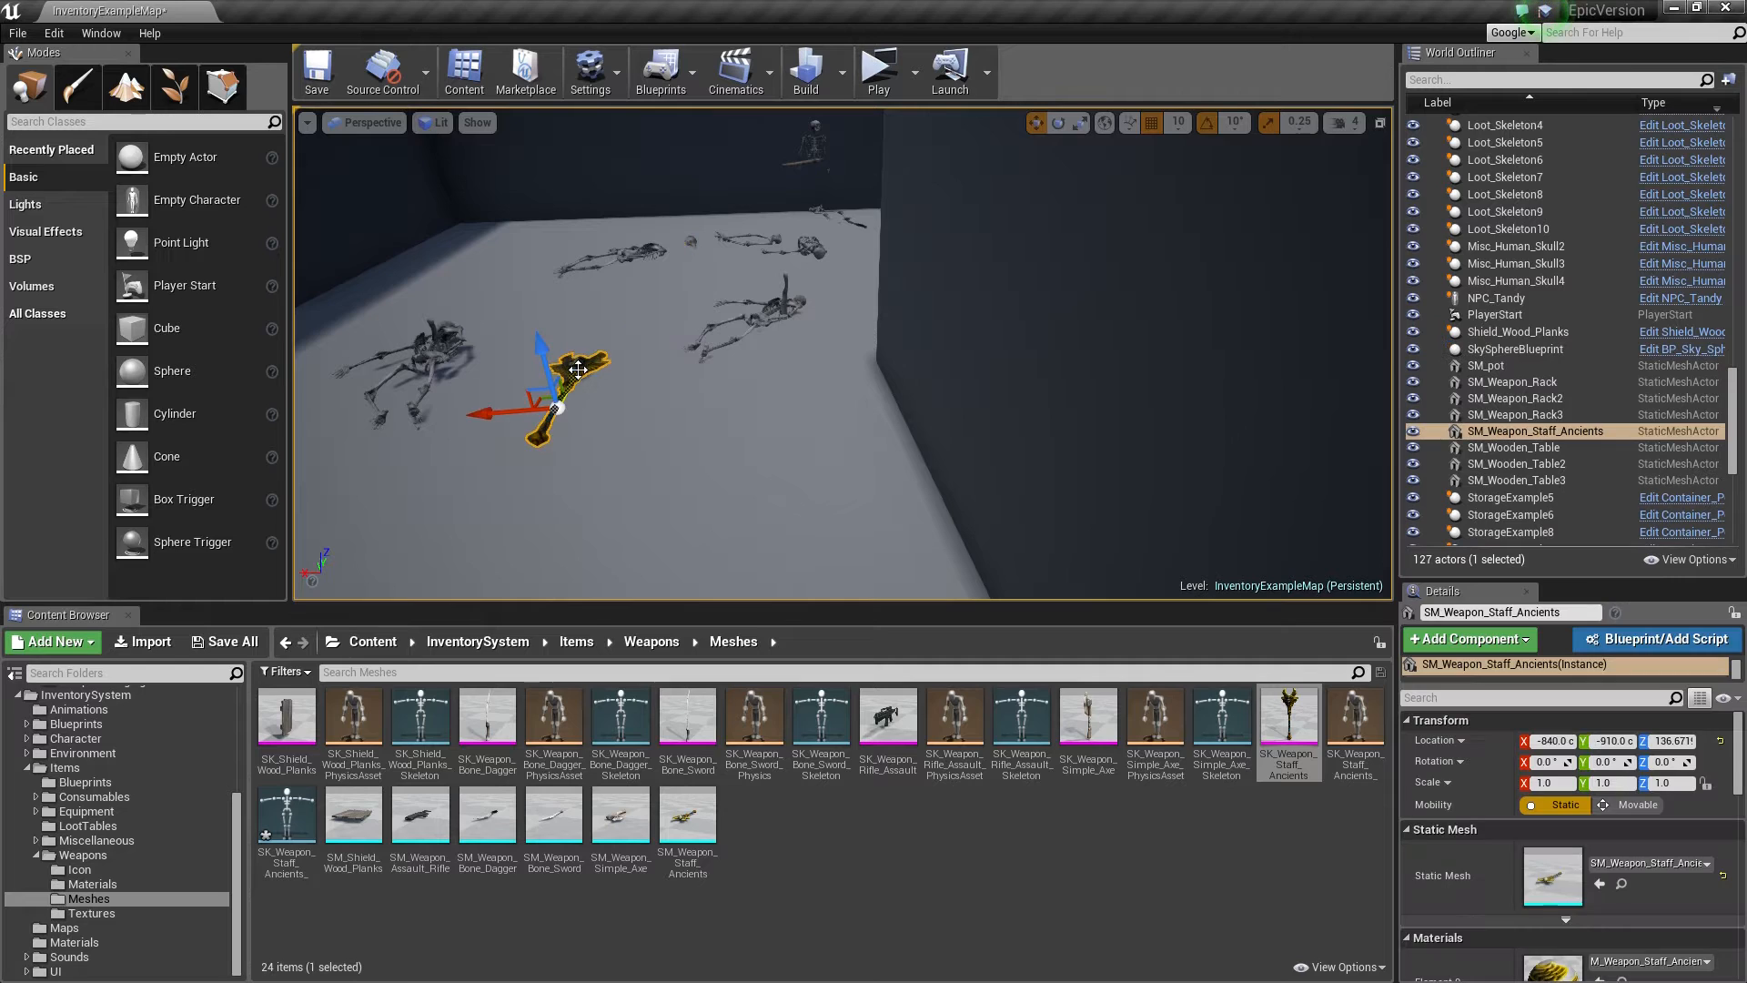
key(Delete)
right_drag(674, 406, 674, 406)
right_drag(671, 487, 671, 488)
click(972, 851)
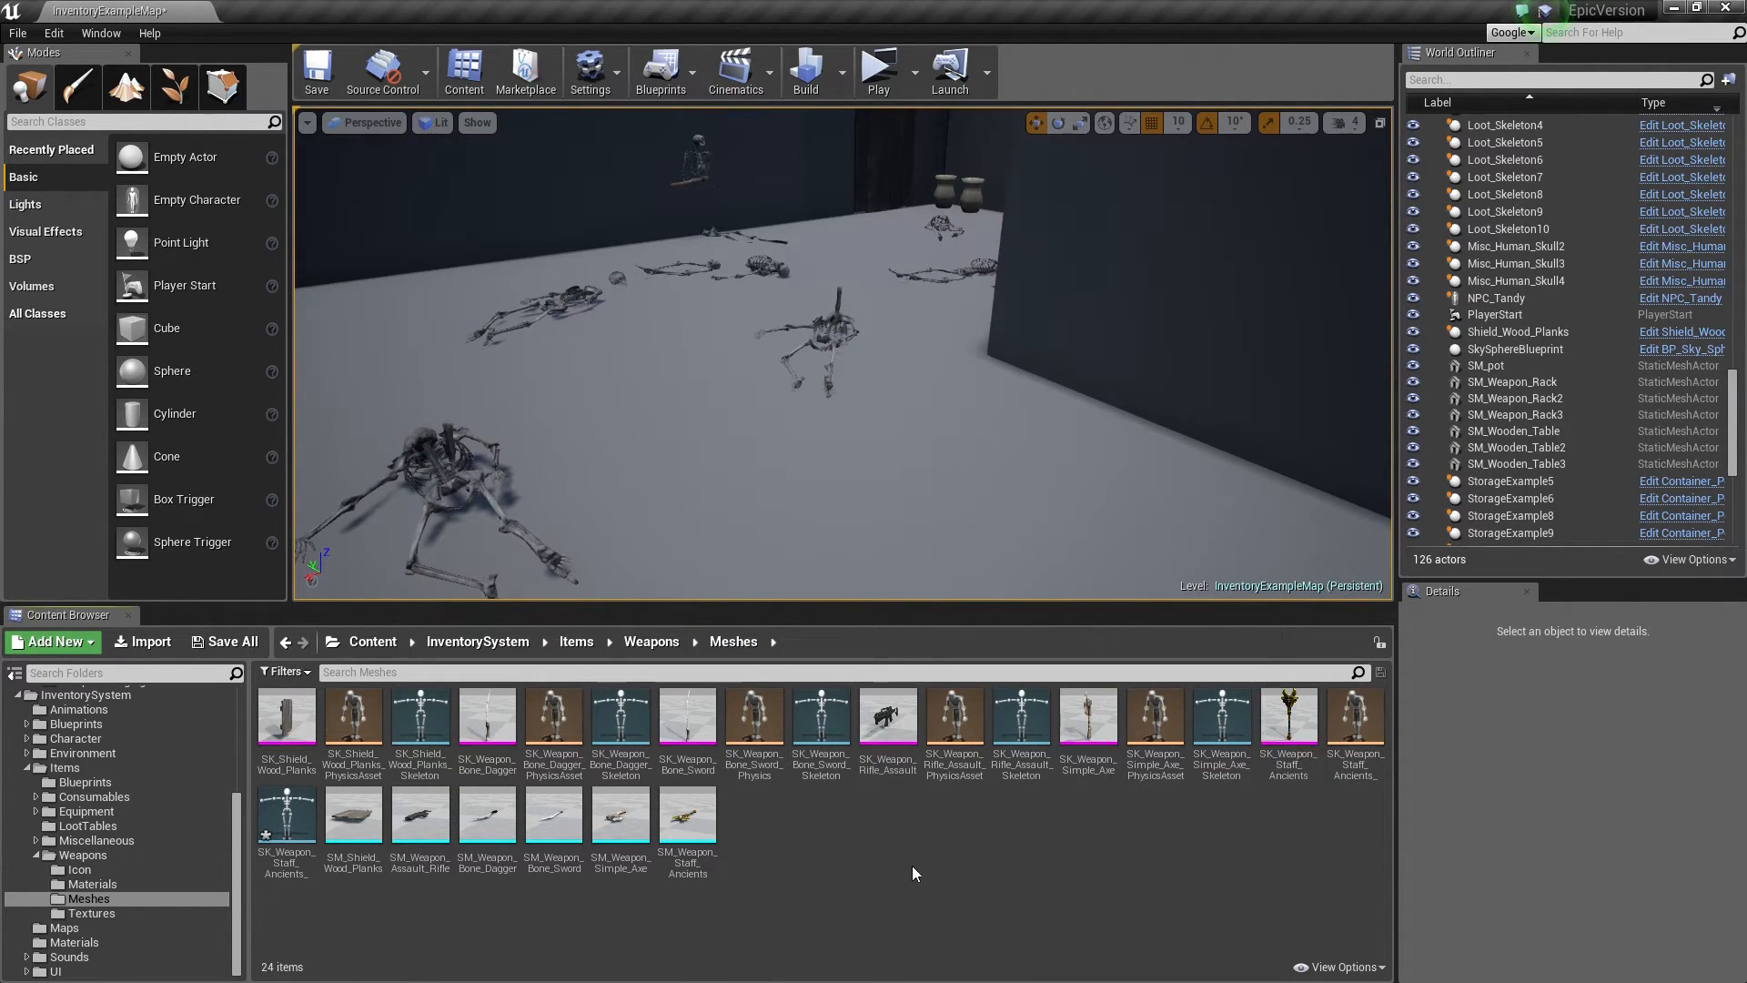
click(687, 823)
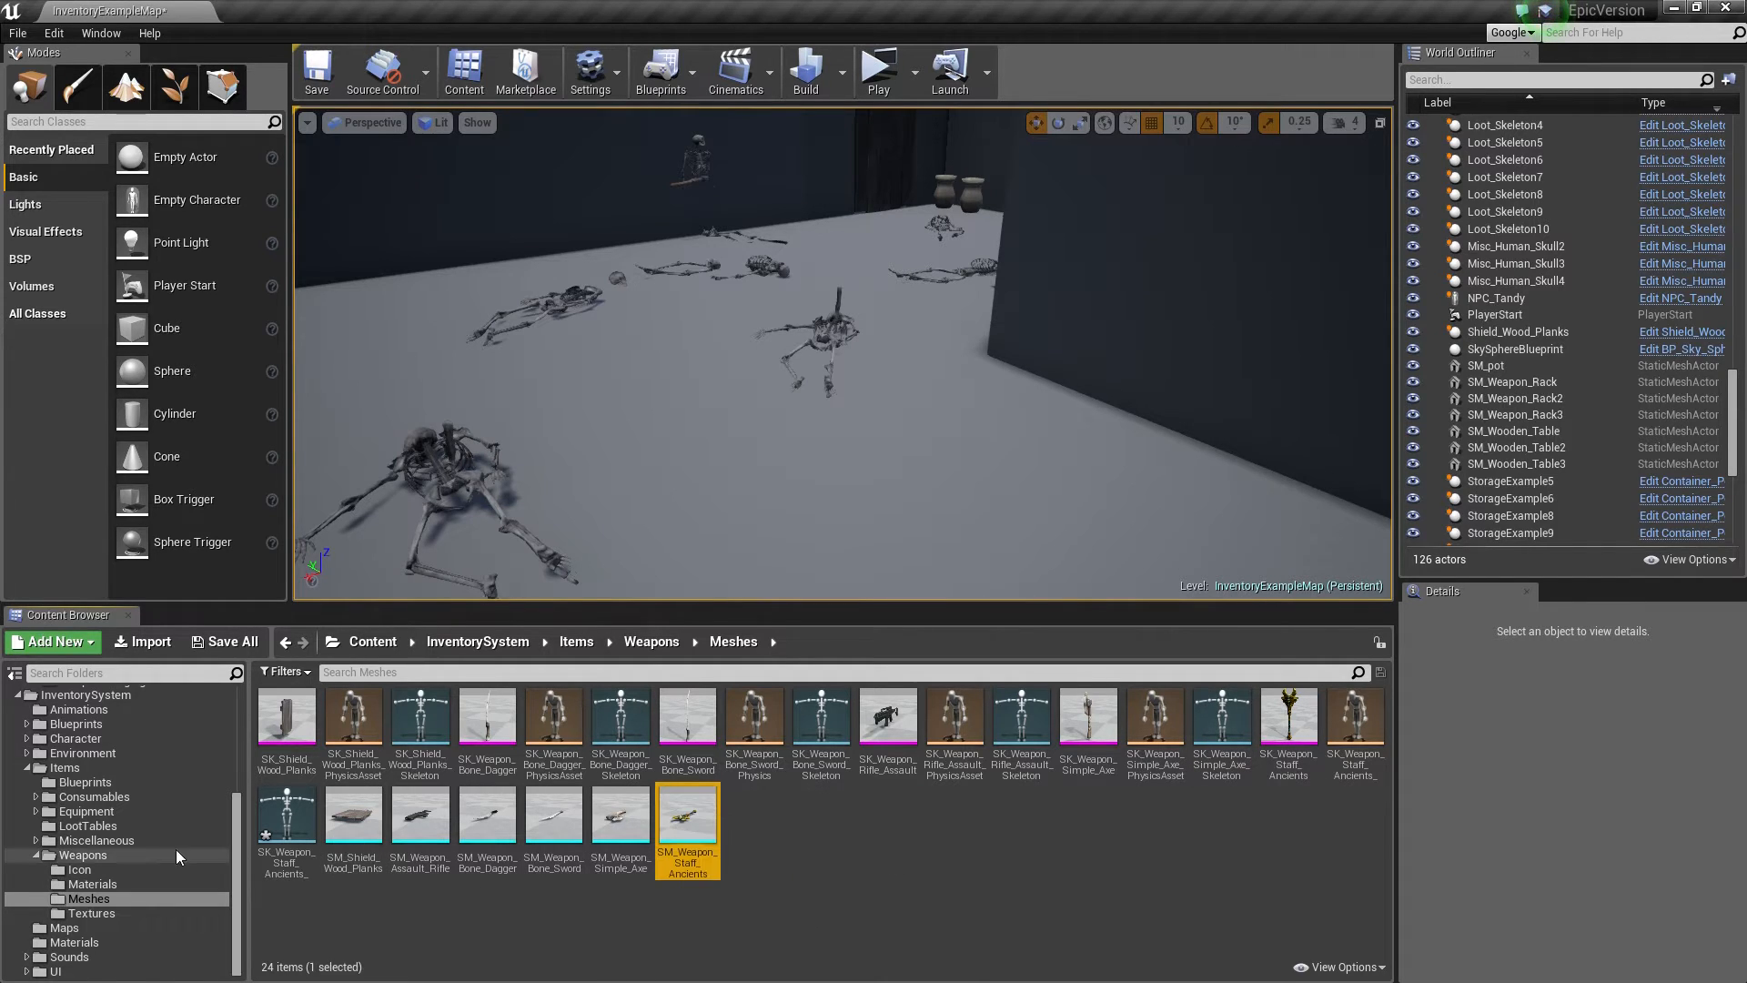
Step: Open the ItemList data table in the Items folder and add a row named Weapon_Staff_Ancients
click(66, 768)
double_click(682, 719)
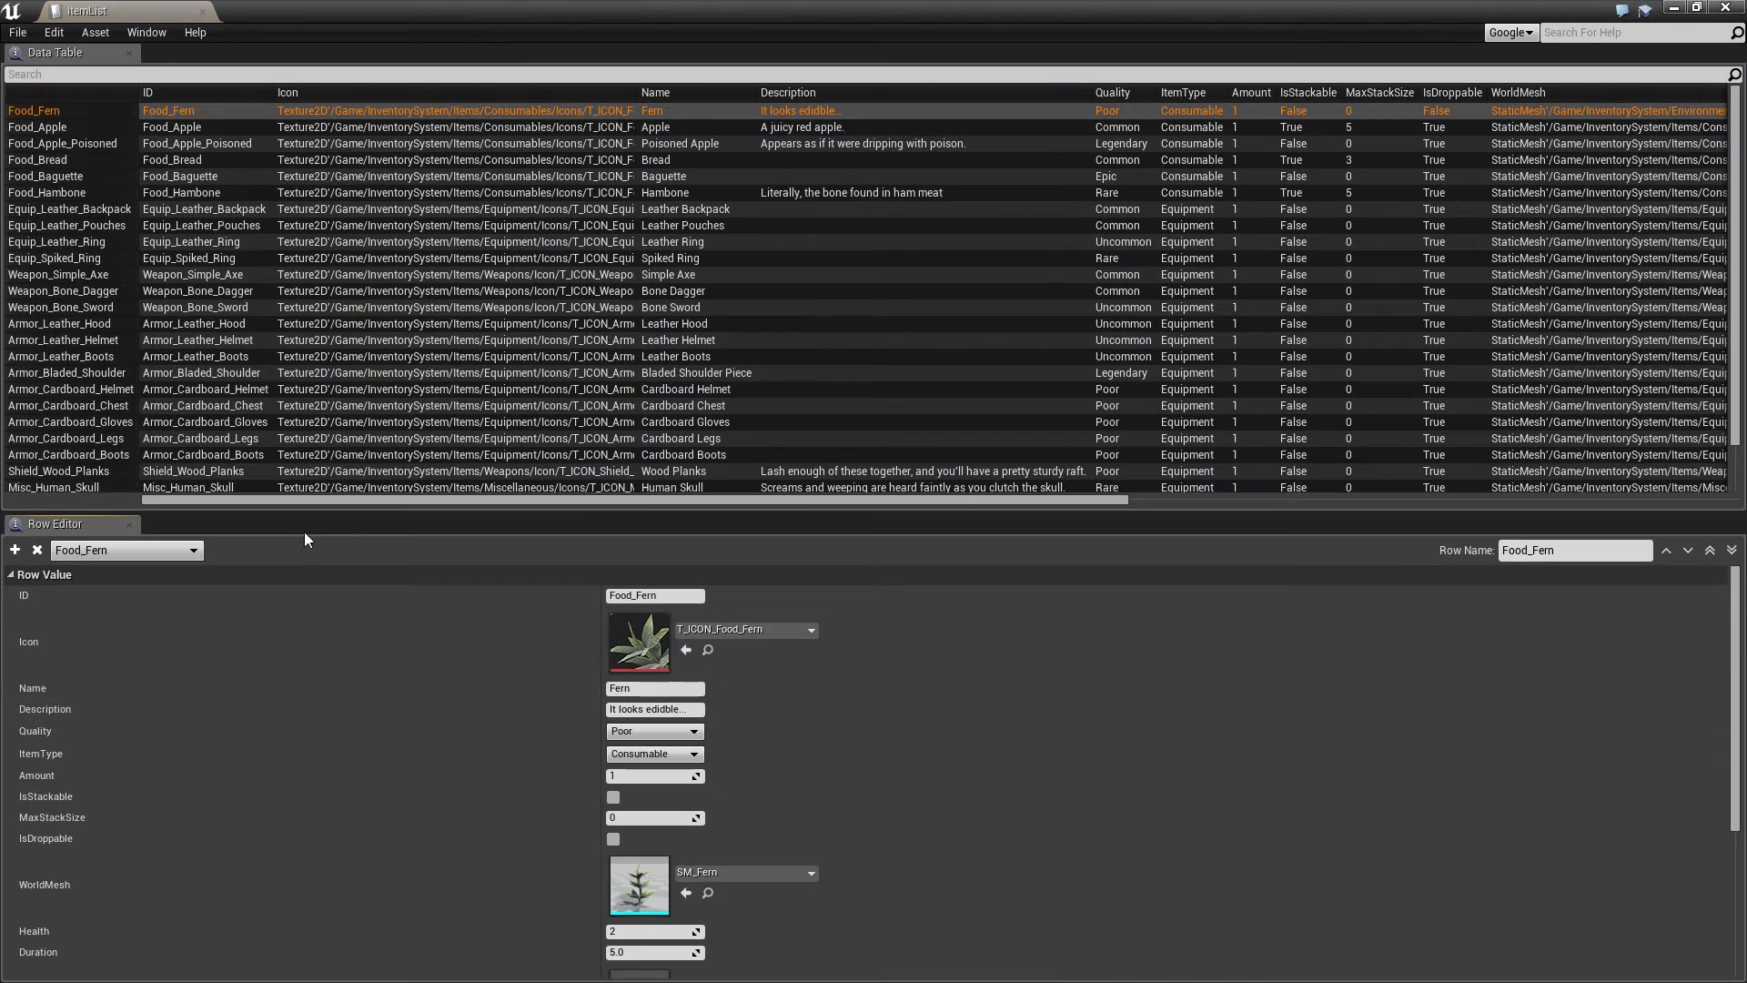
click(14, 550)
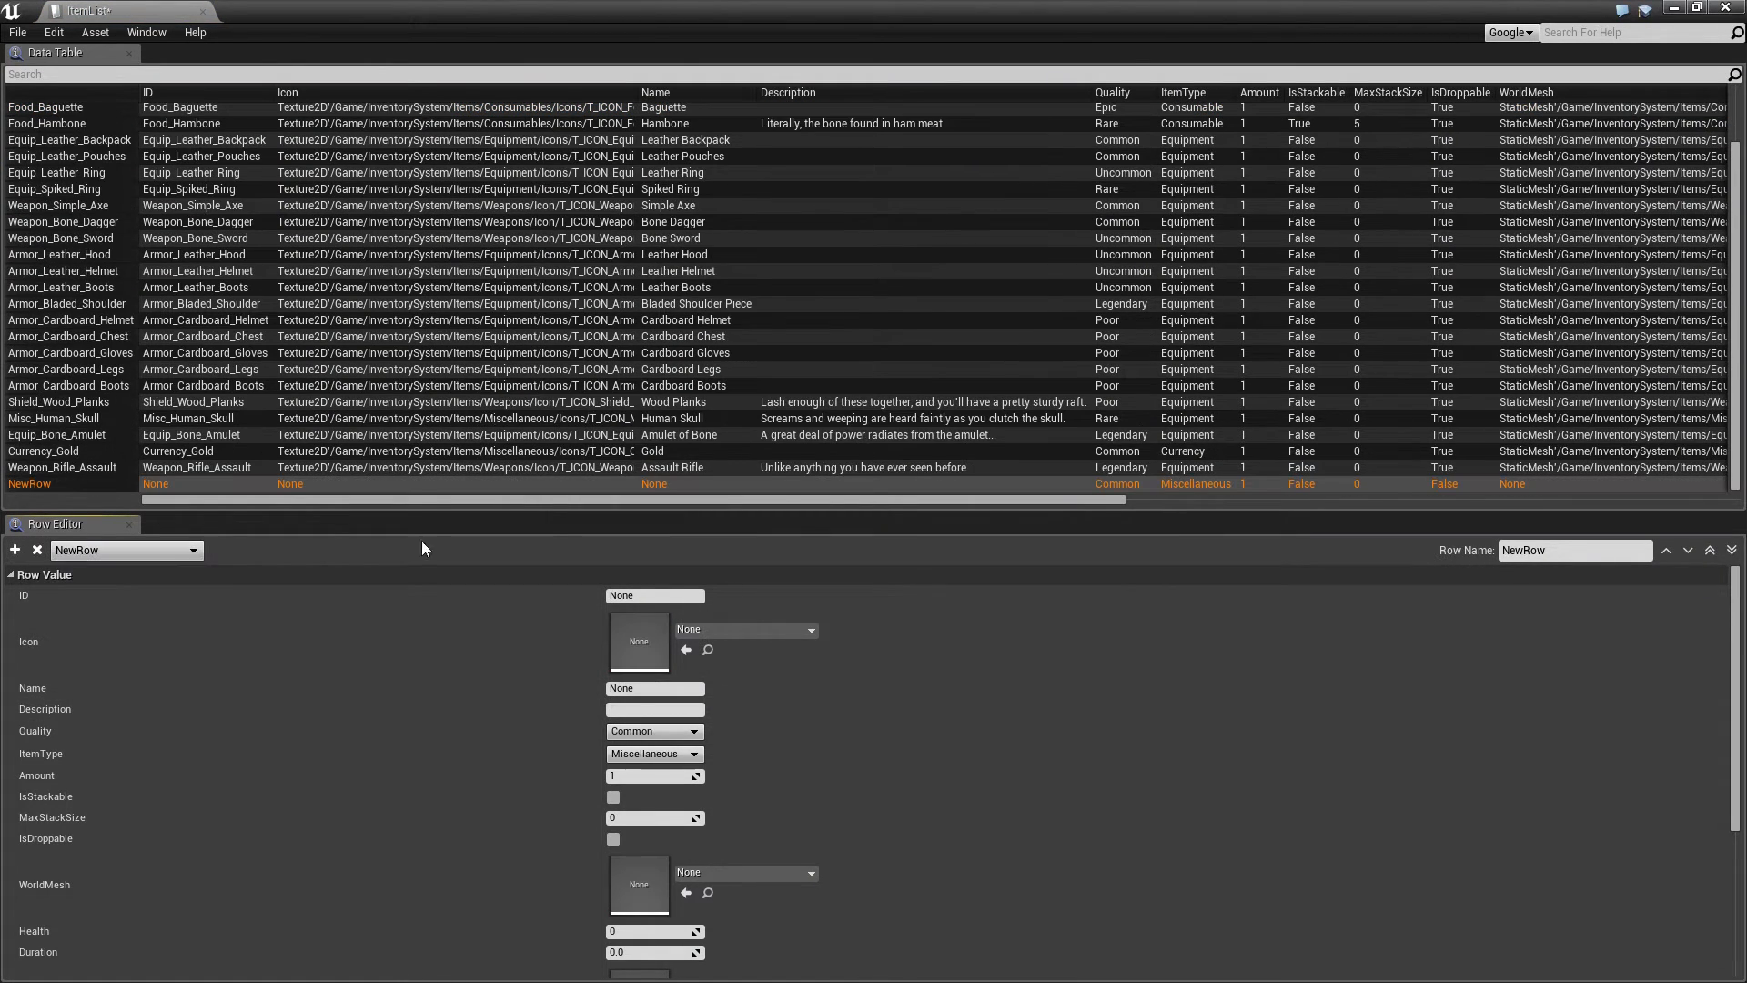
text(Weapon_Staff_Ancients)
key(Return)
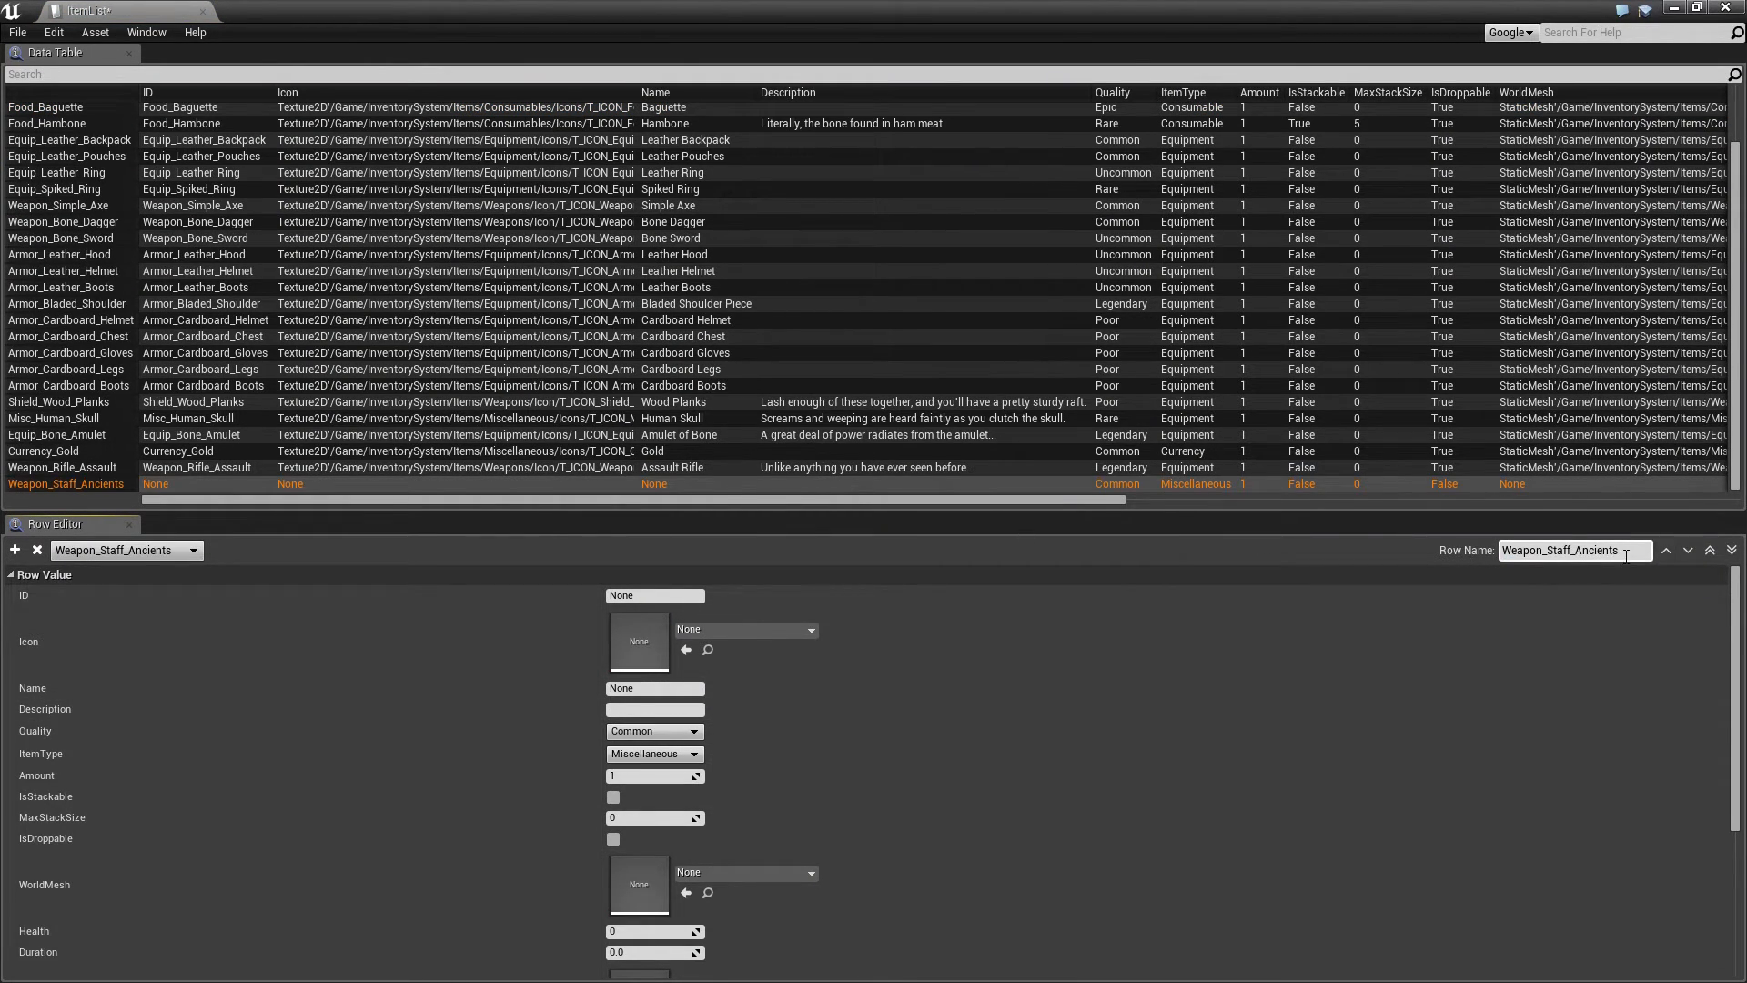
Step: Set the new row's ID to Weapon_Staff_Ancients and assign T_ICON_NULL as its icon
click(660, 596)
text(Weapon_Staff_Ancients)
click(733, 627)
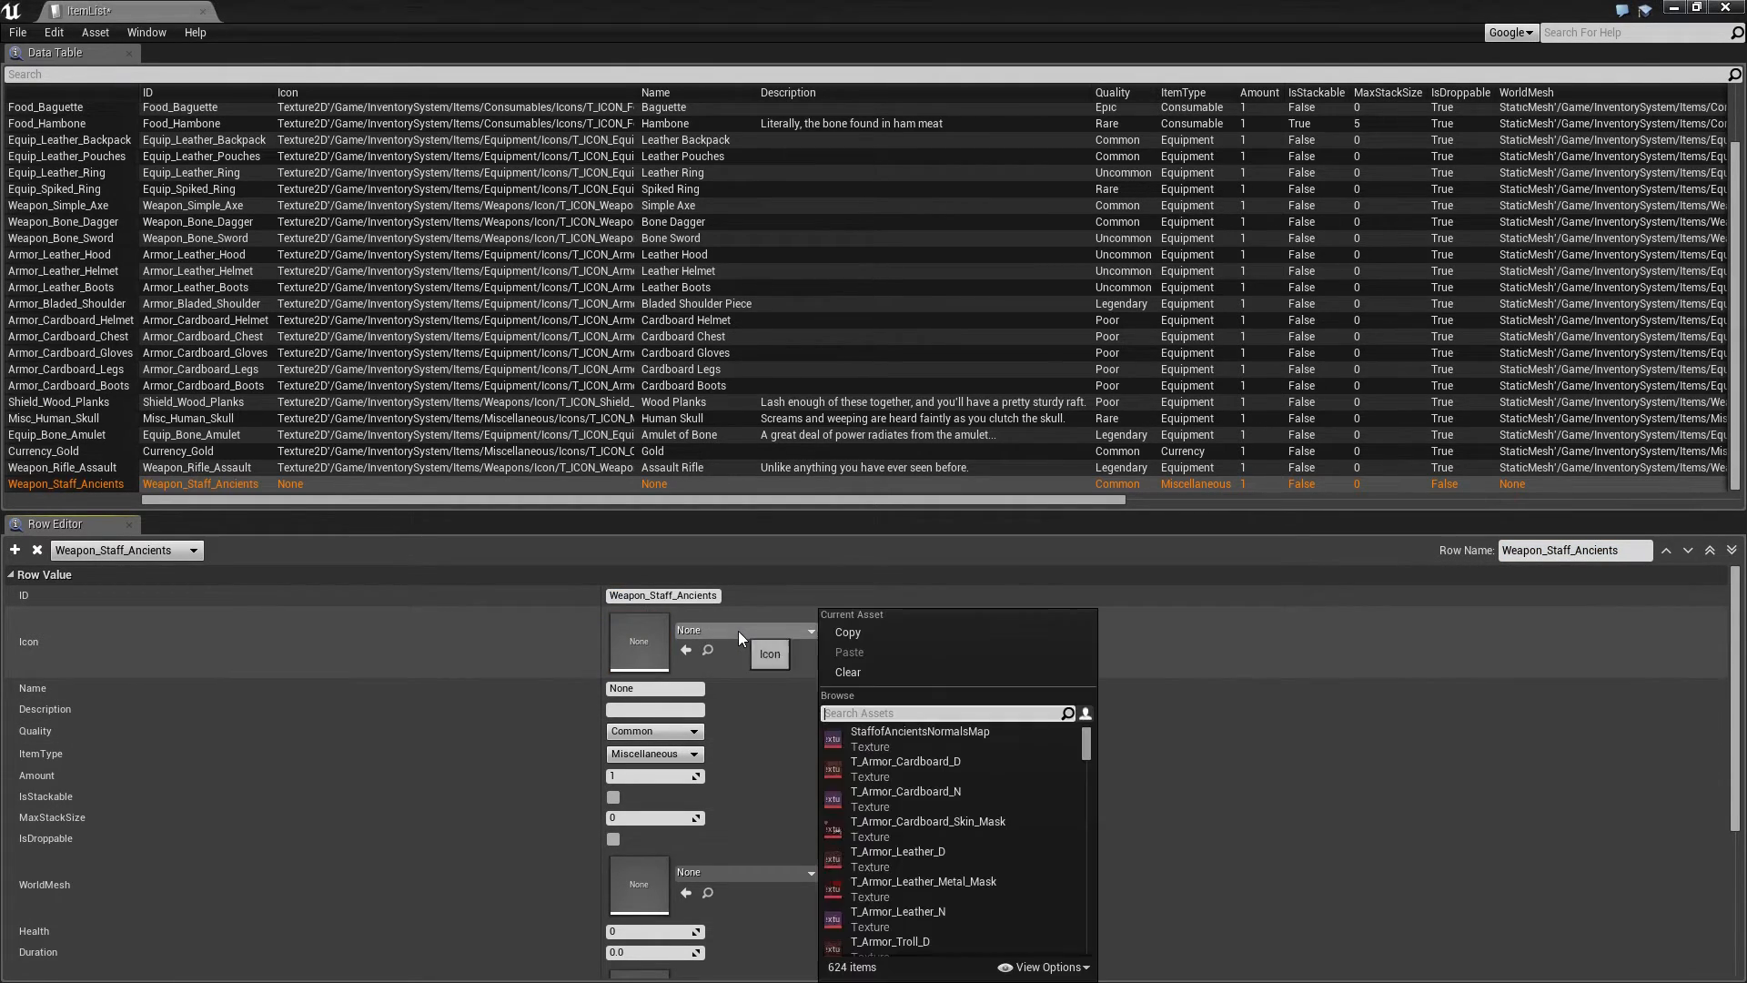
text(null)
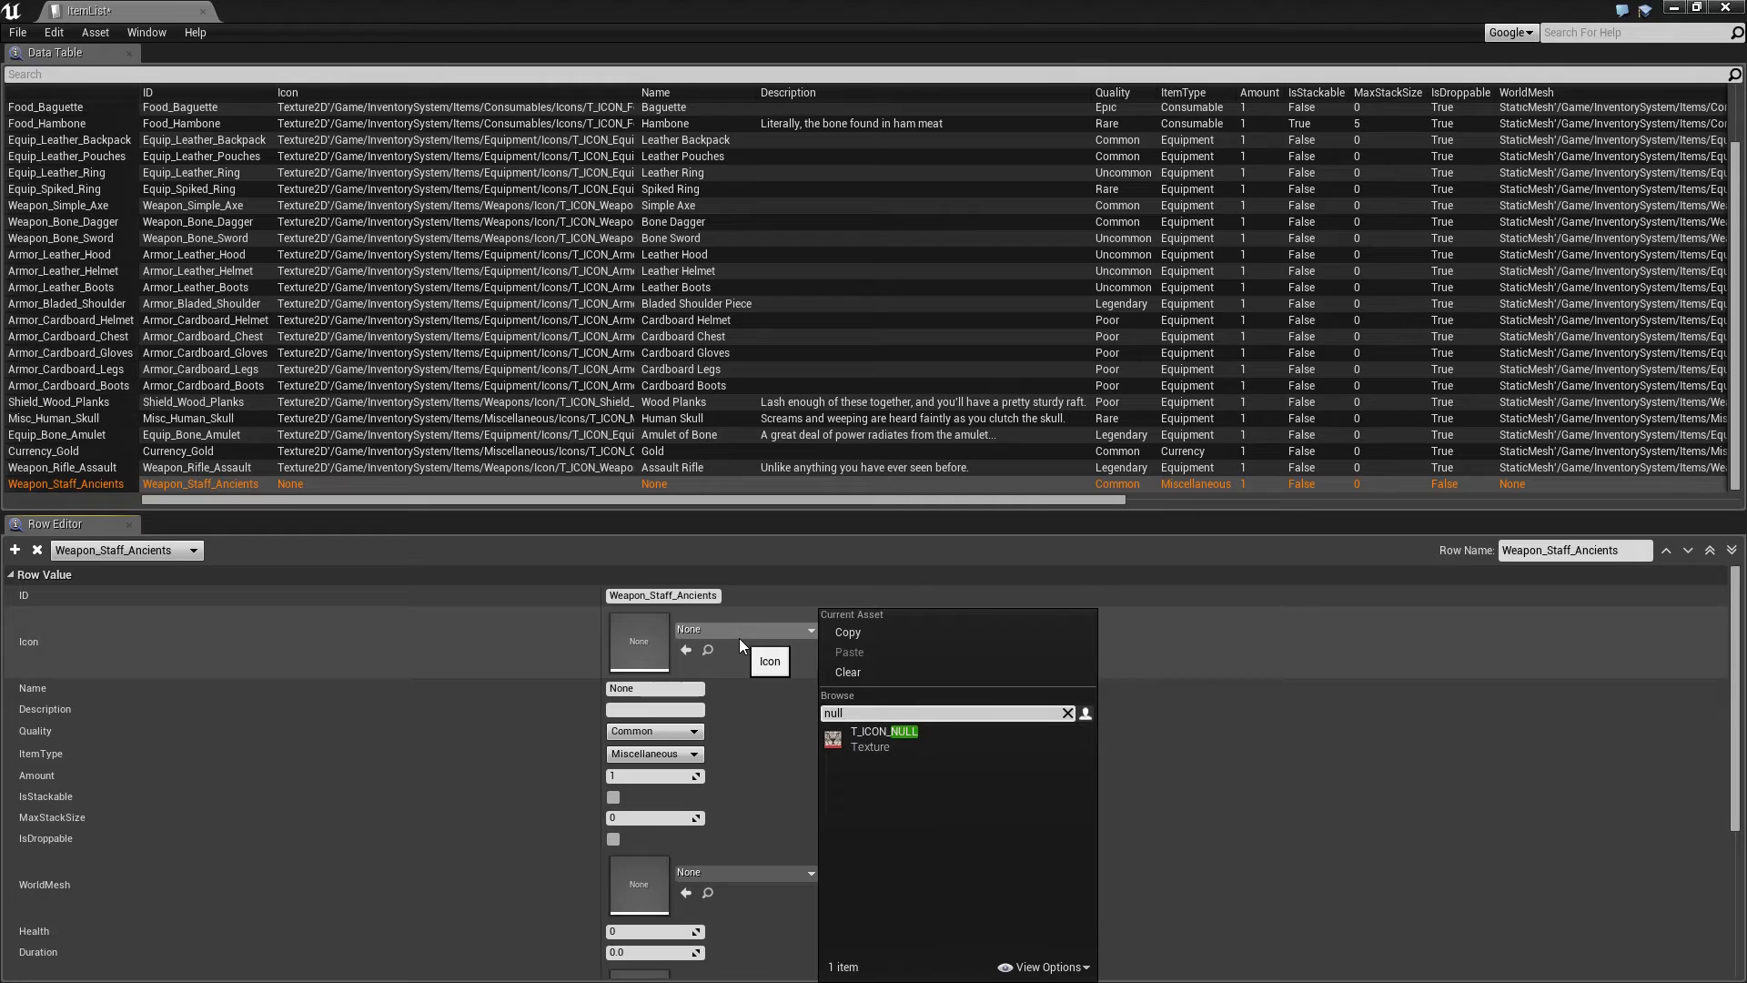
click(898, 733)
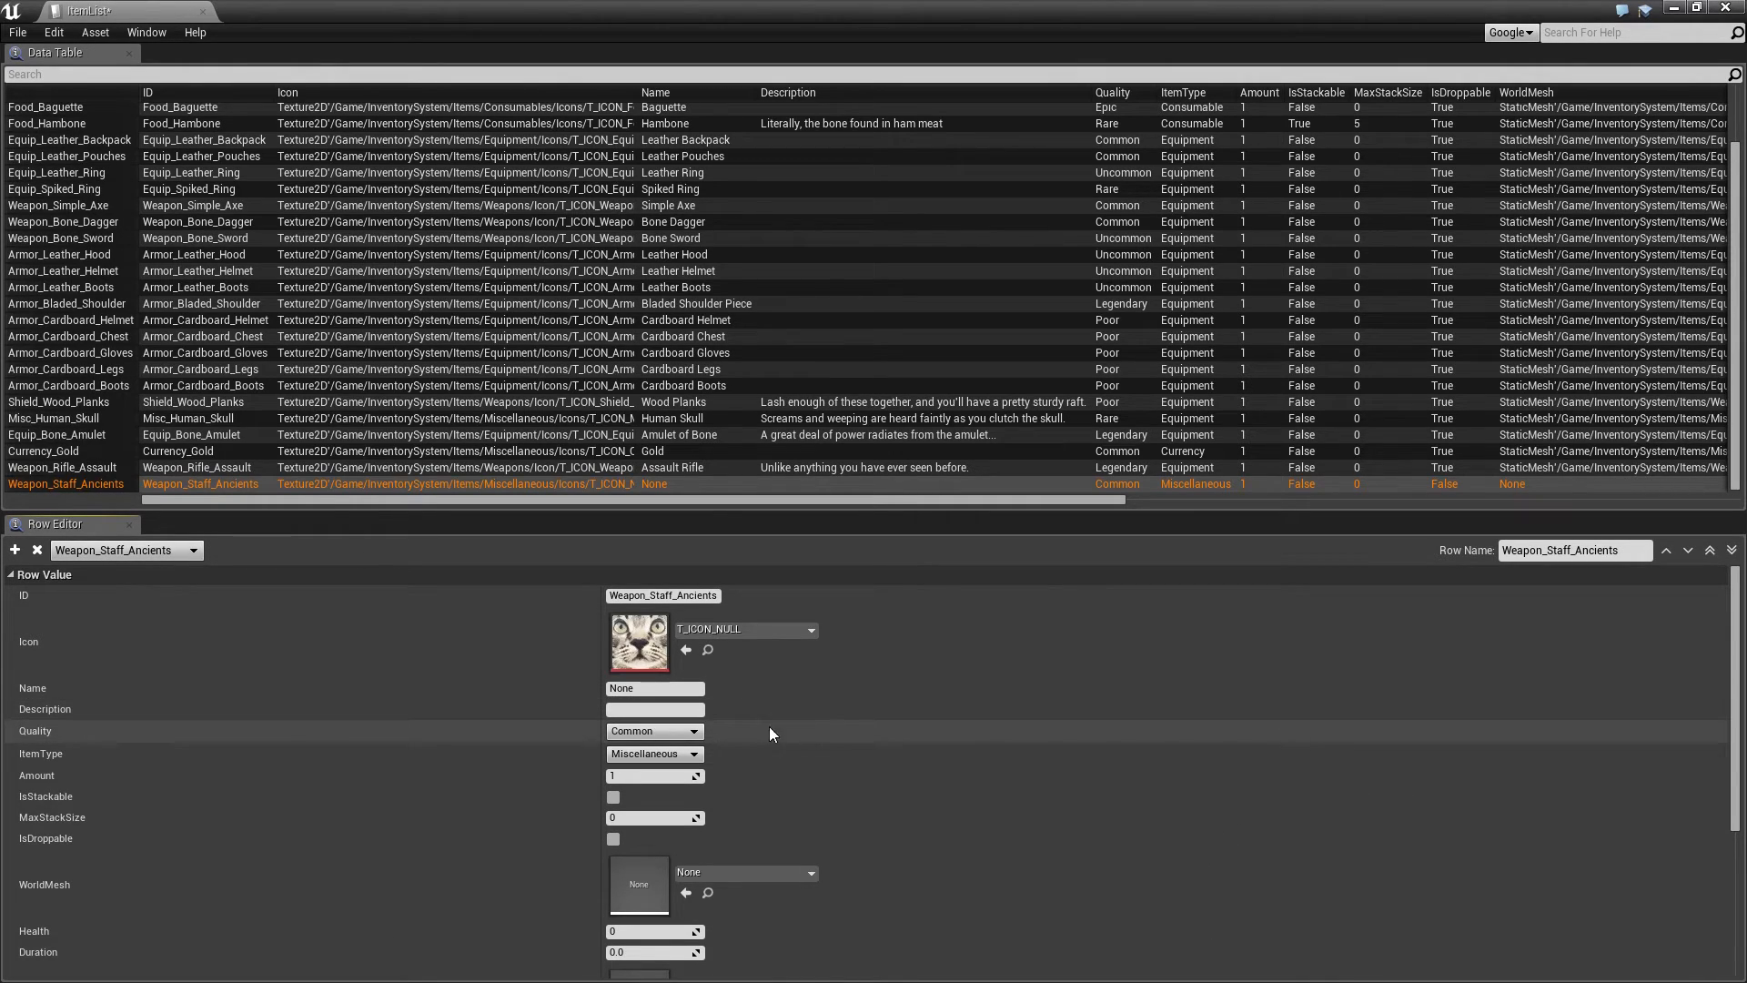
Step: Give the item the name "Staff of Ancients" and the description "Mystical"
click(657, 689)
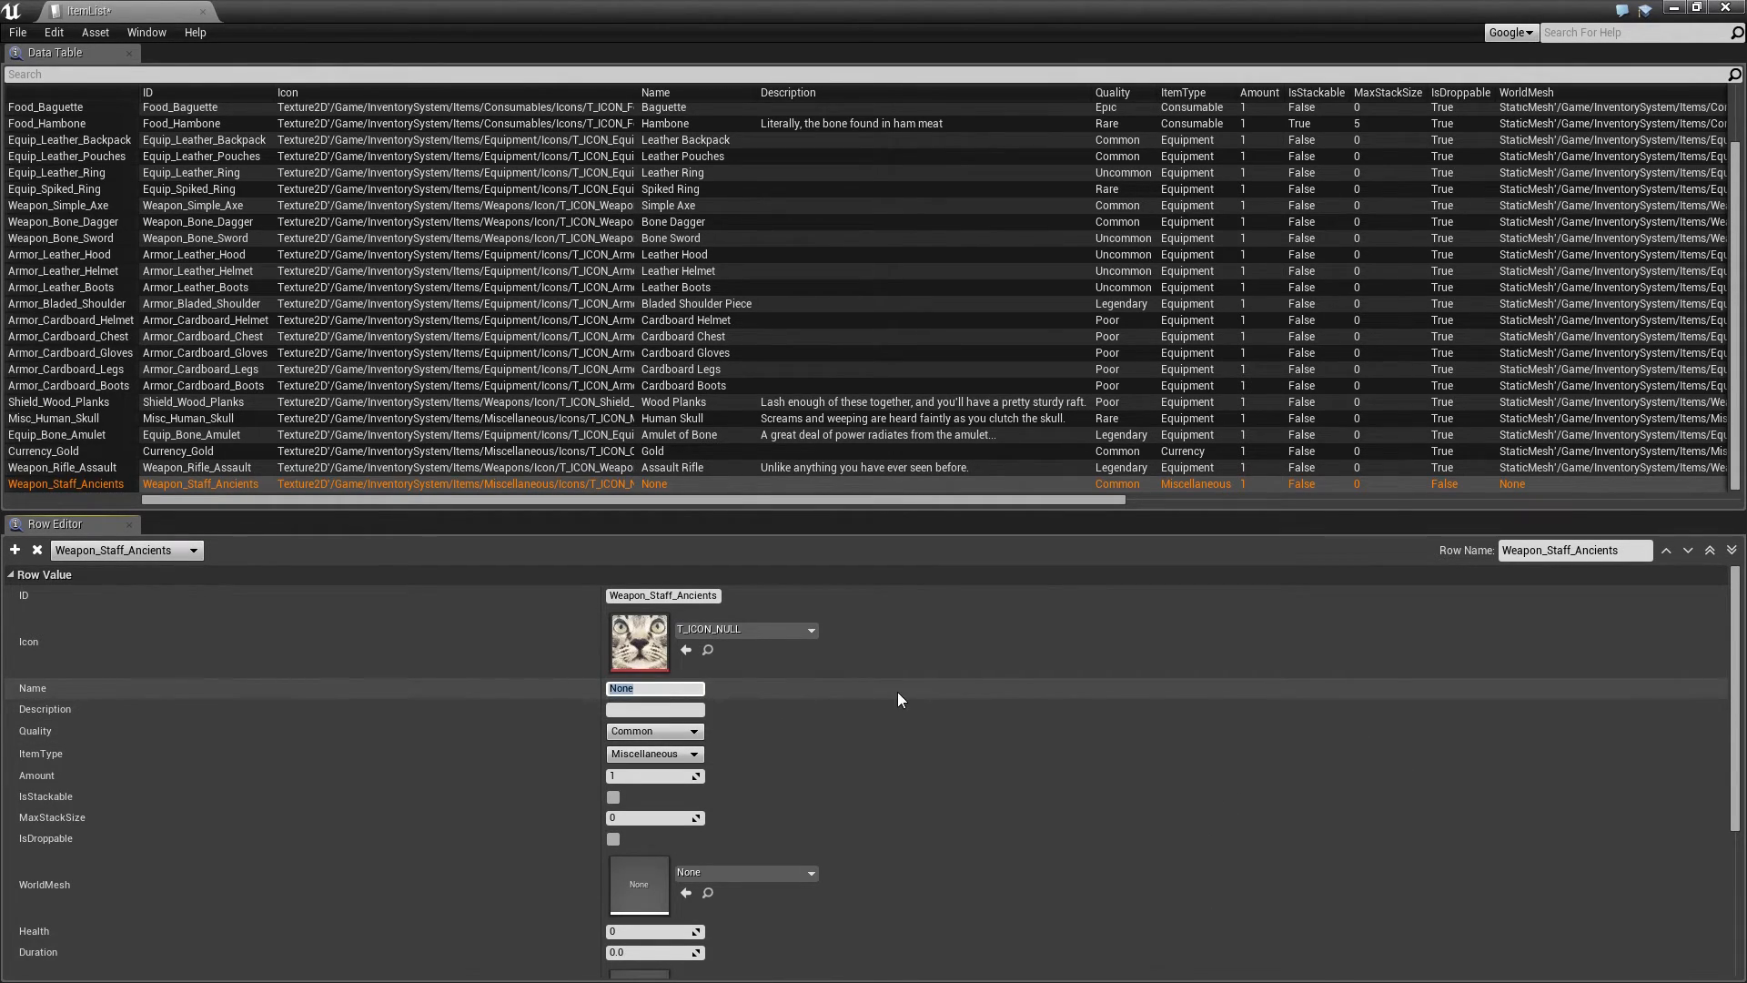
text(Staff of Ancients)
click(697, 709)
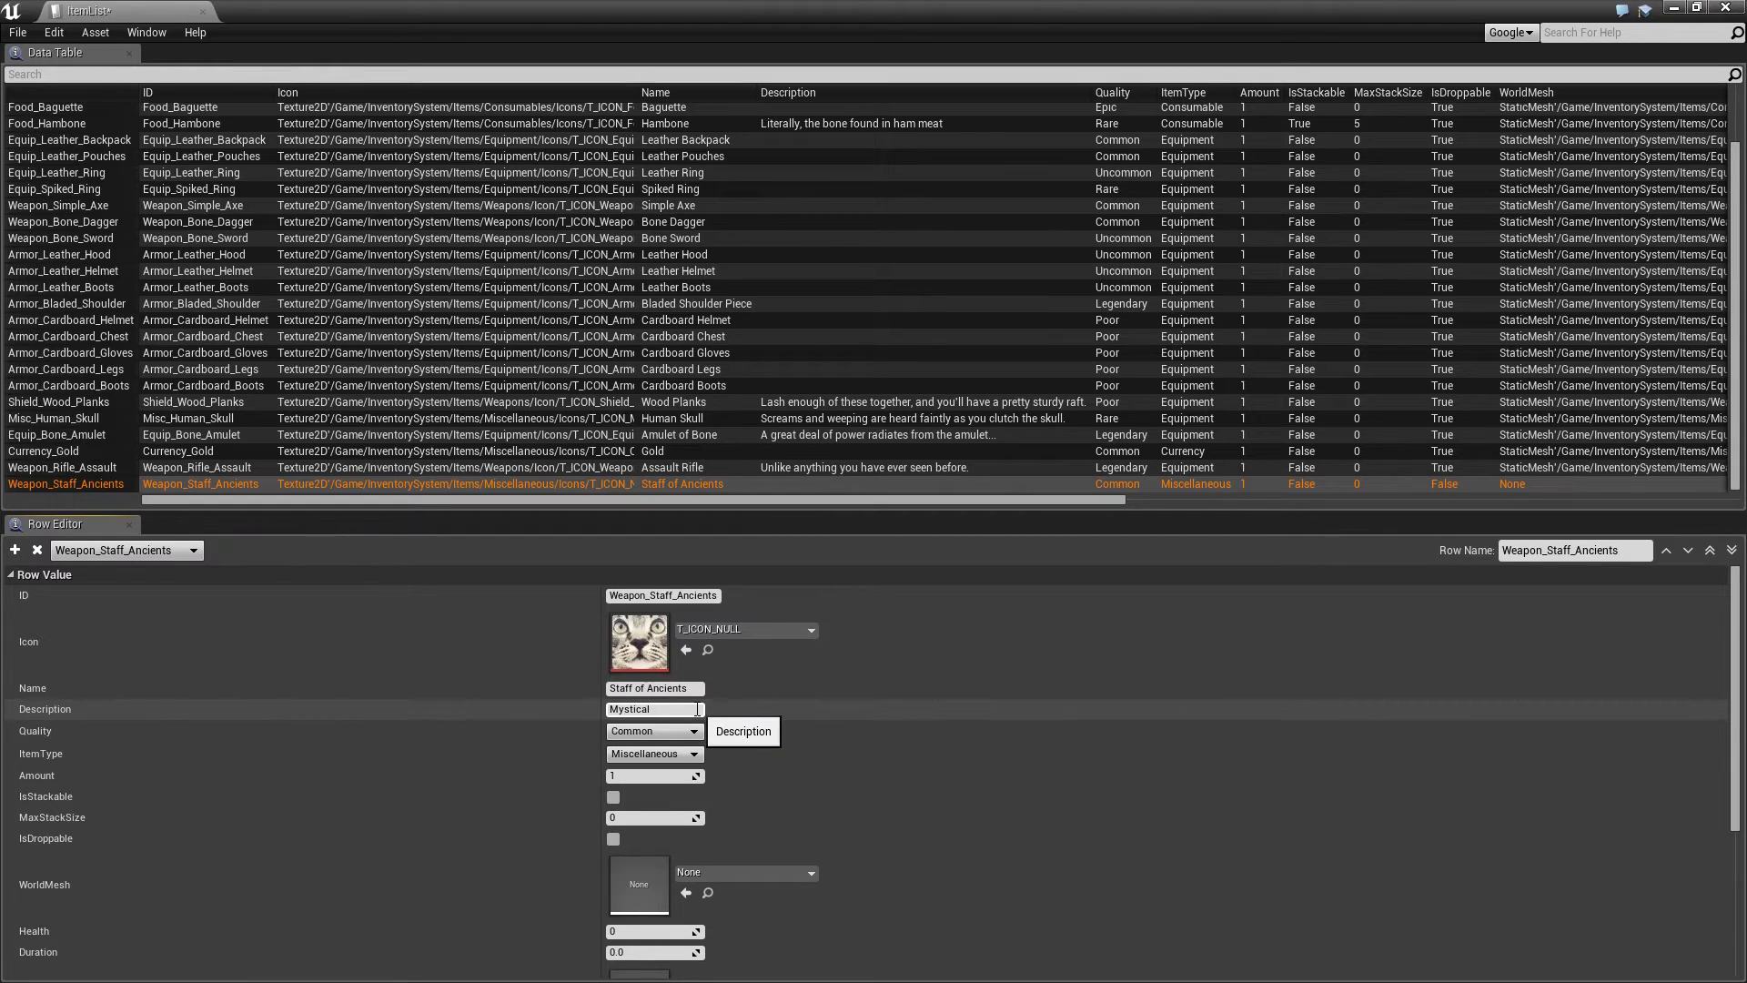
click(664, 762)
Step: Set the staff item's quality to Epic and its item type to Equipment
click(655, 731)
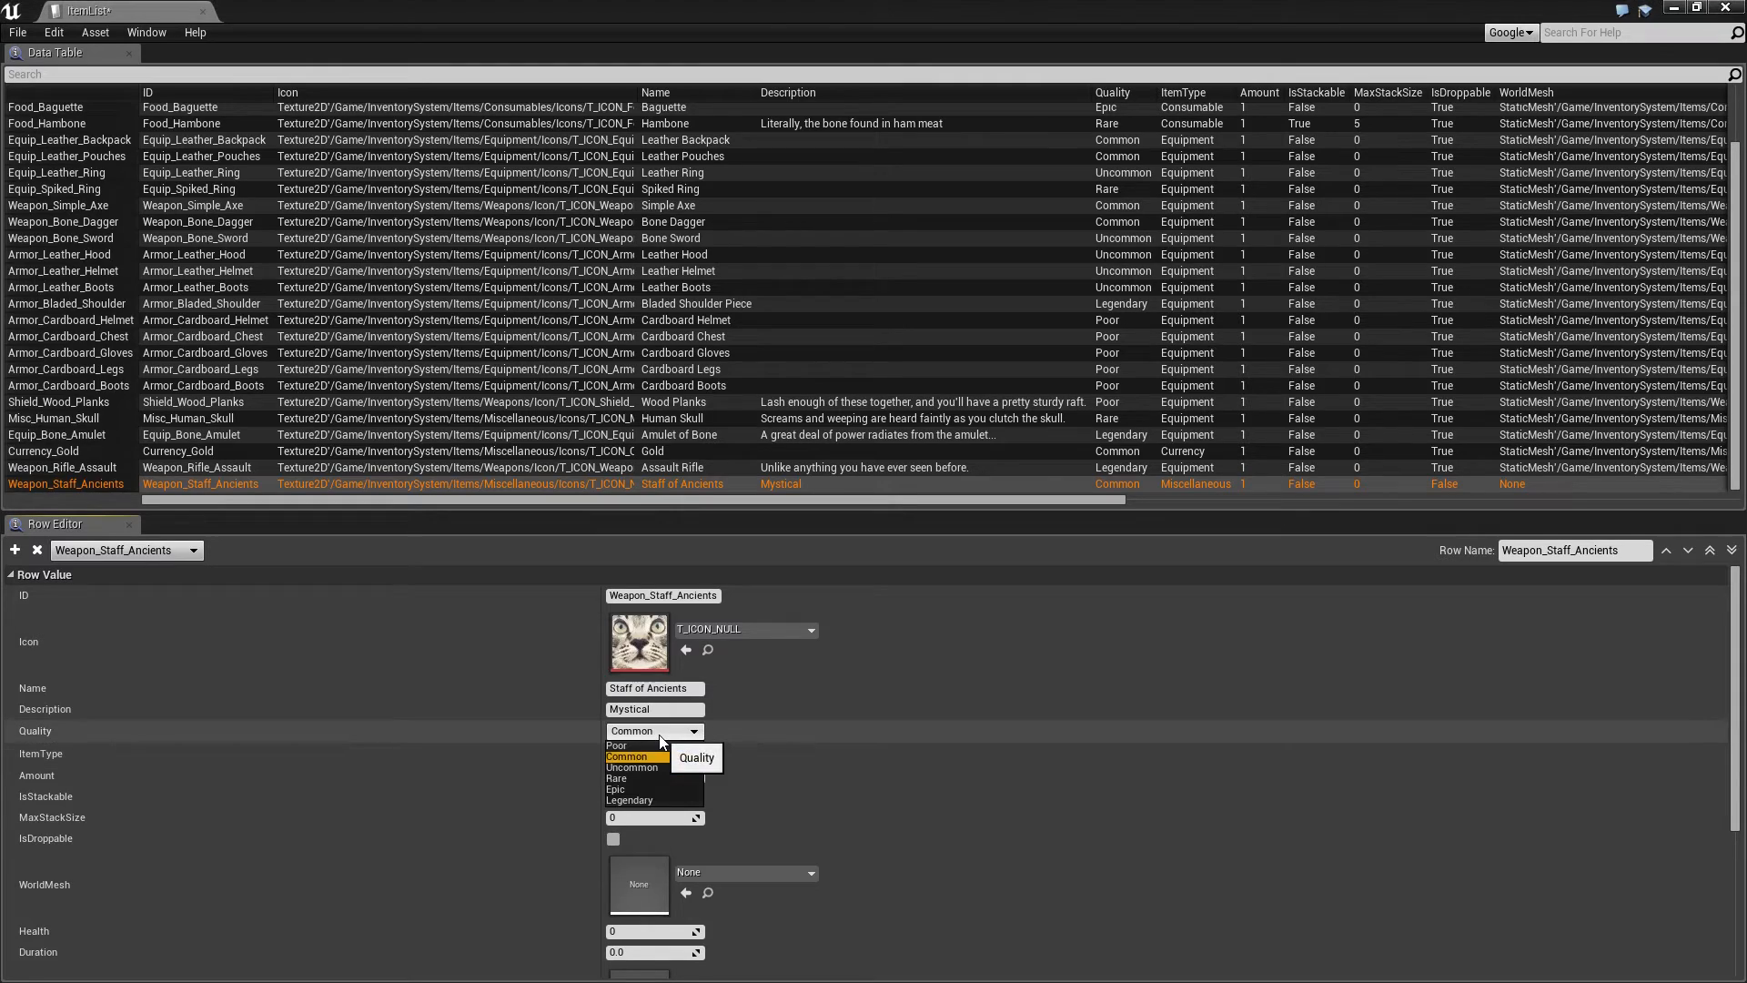
click(629, 788)
click(663, 760)
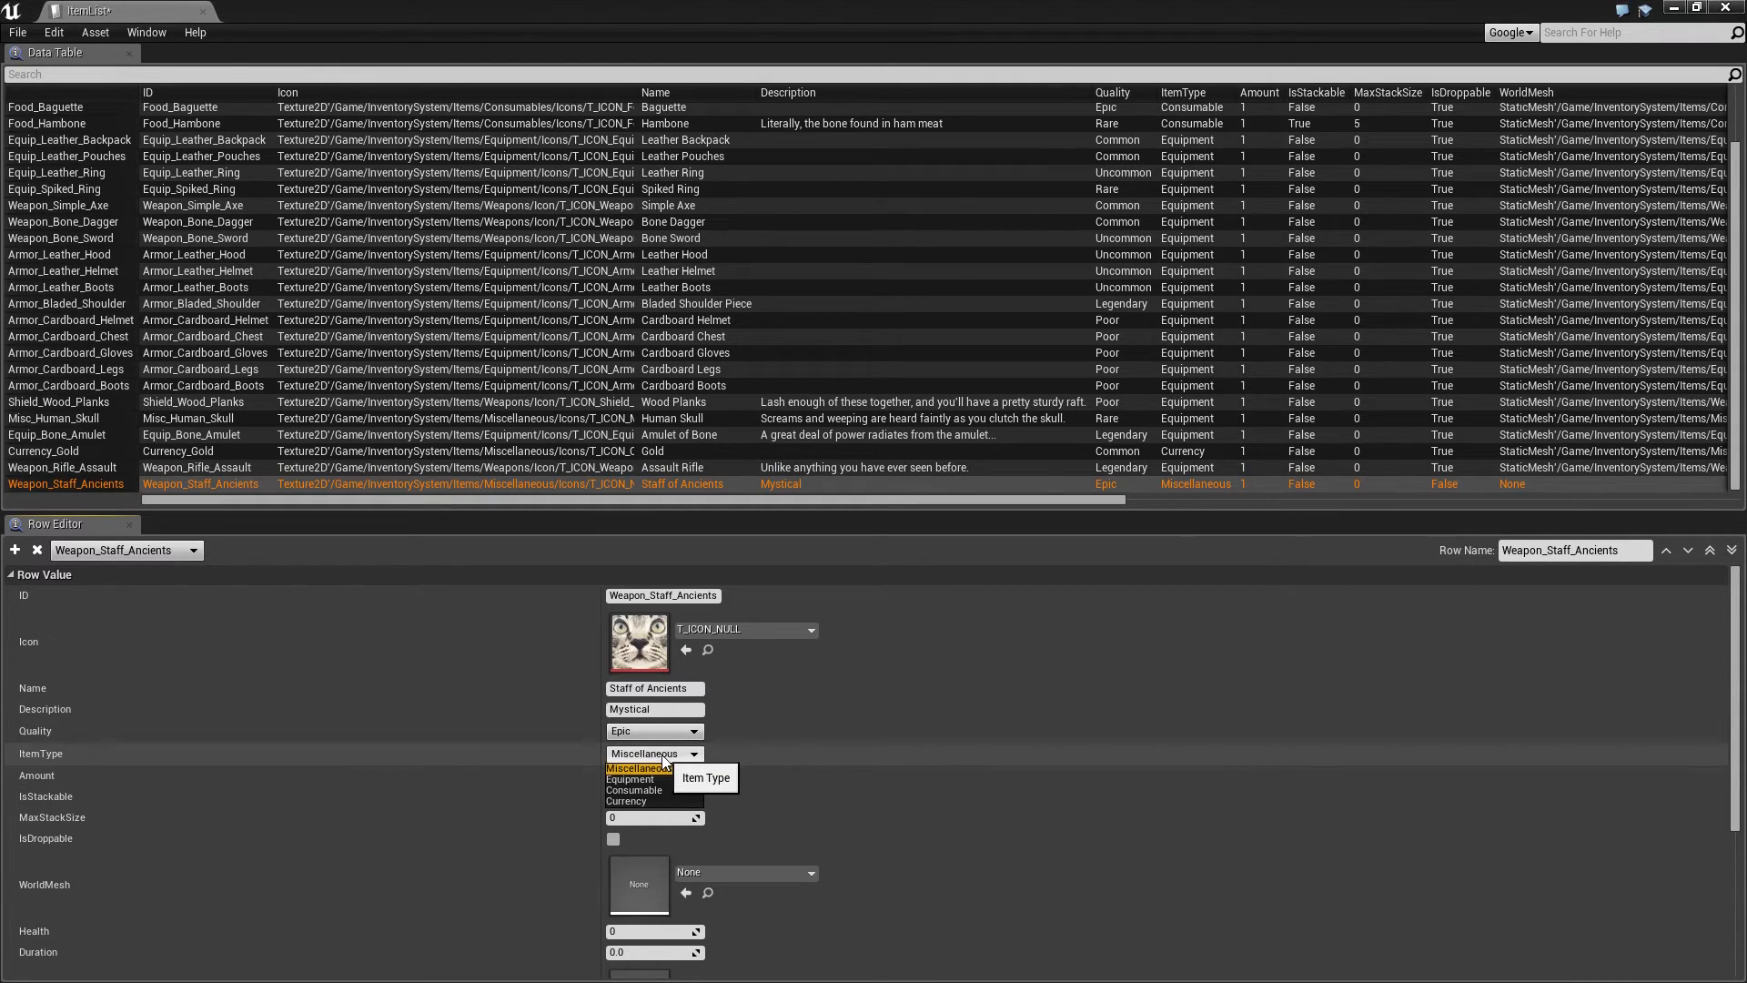
click(655, 779)
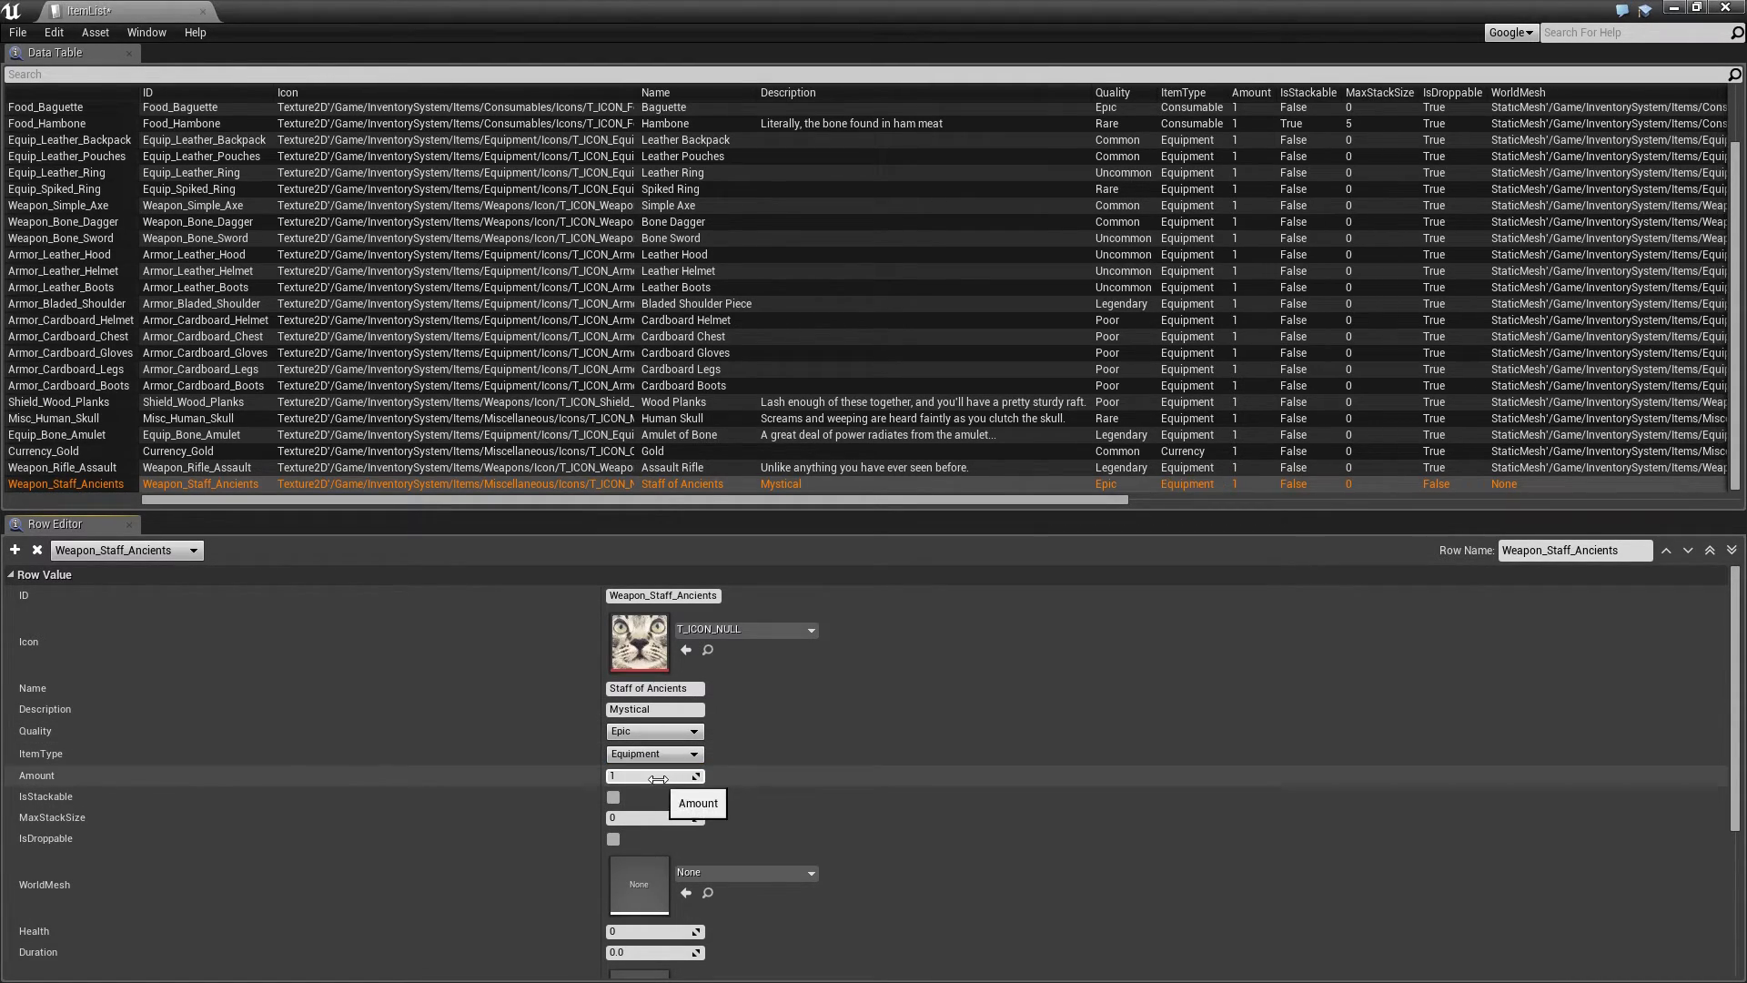
Step: Make the staff item droppable and assign SM_Weapon_Staff_Ancients as its world mesh
click(614, 839)
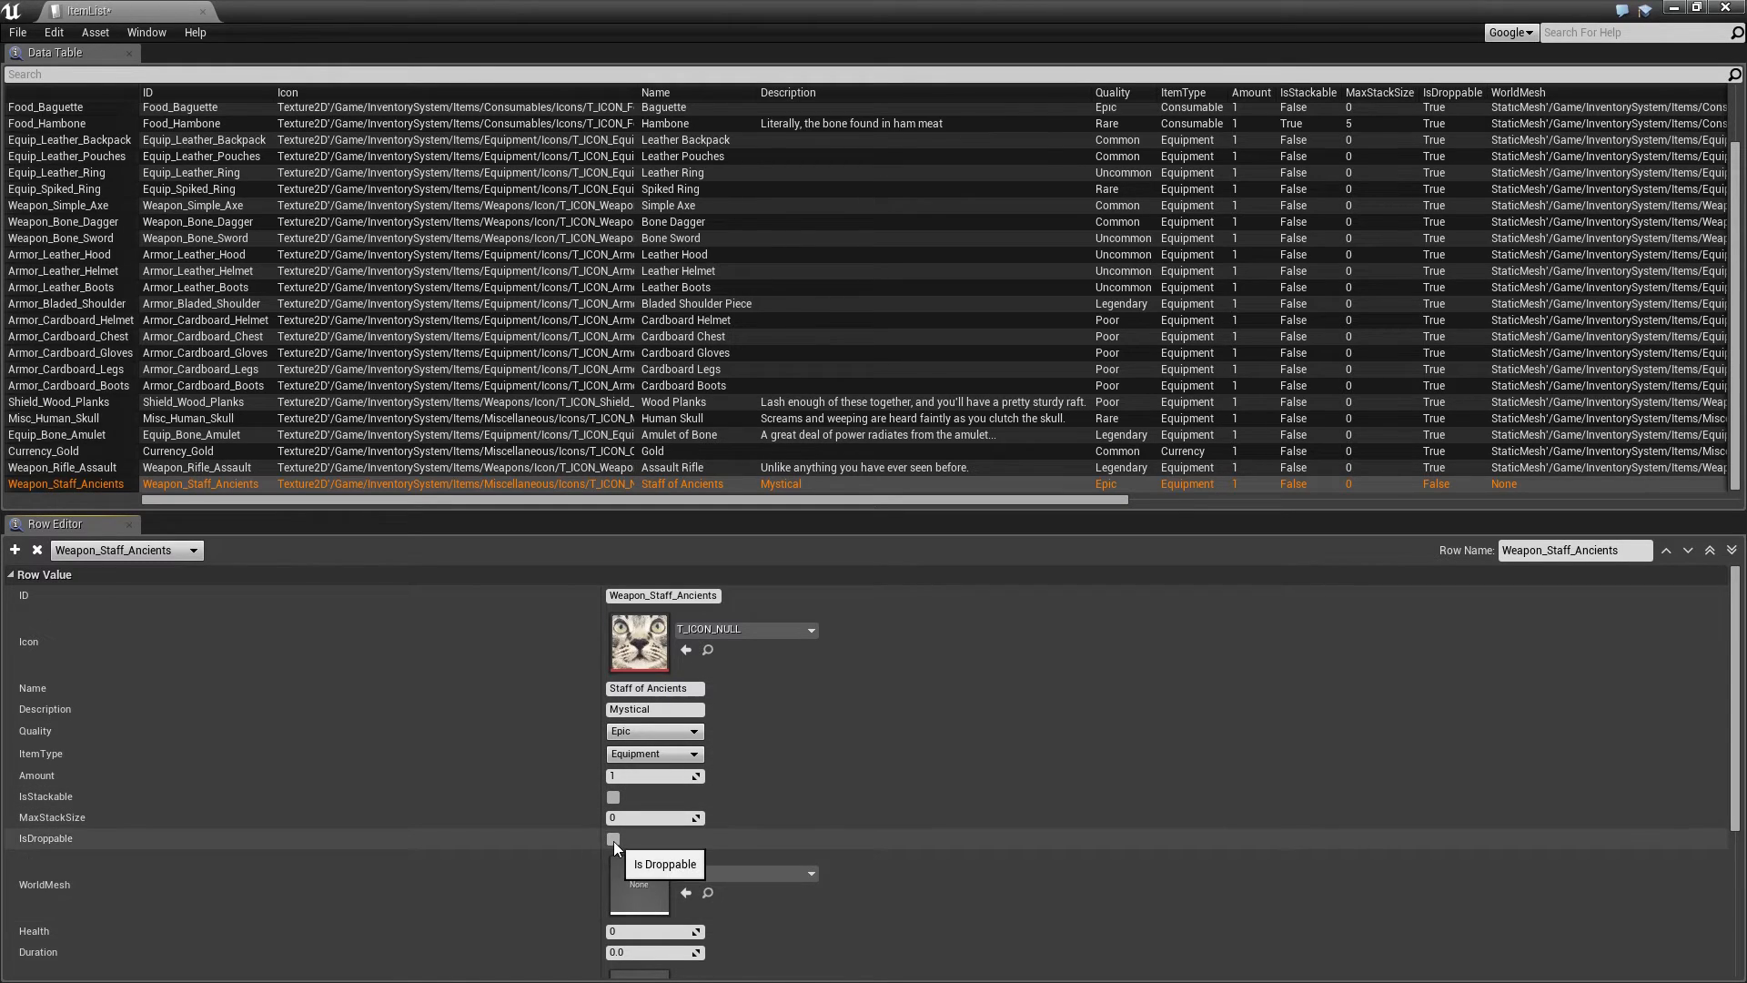
click(723, 872)
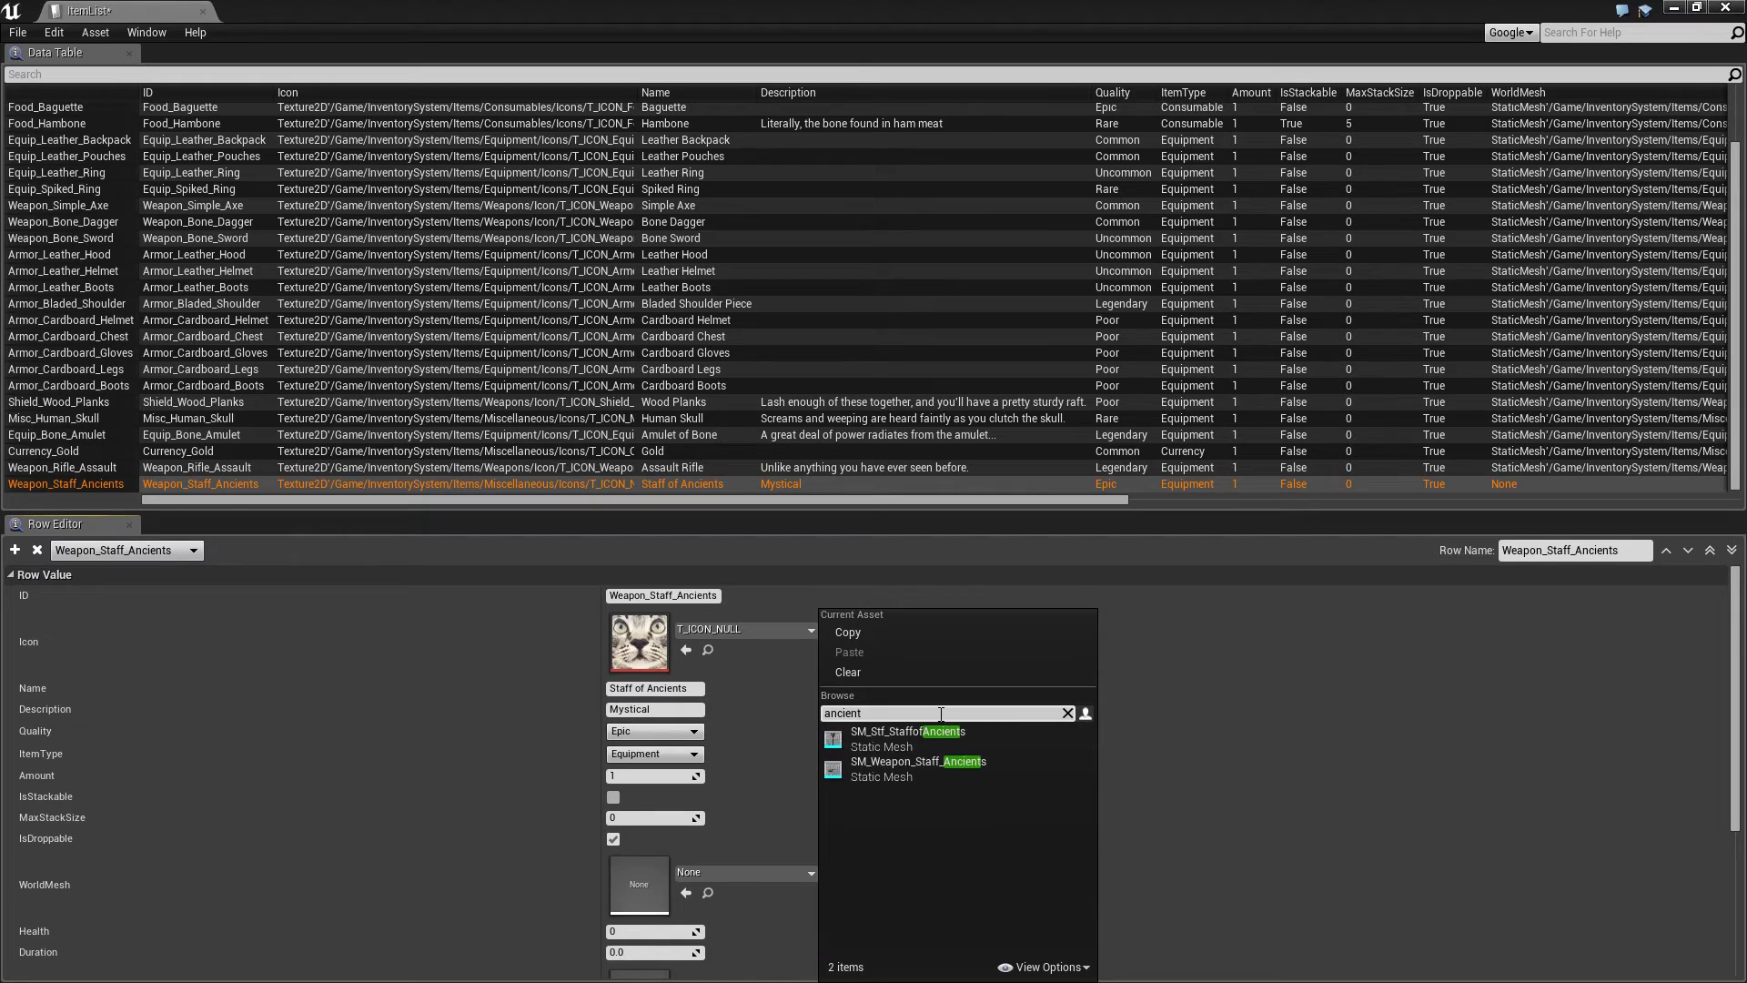
click(937, 761)
Step: Assign SK_Weapon_Staff_Ancients as the staff item's equipment mesh
scroll(936, 773, down, 4)
click(772, 788)
text(ancien)
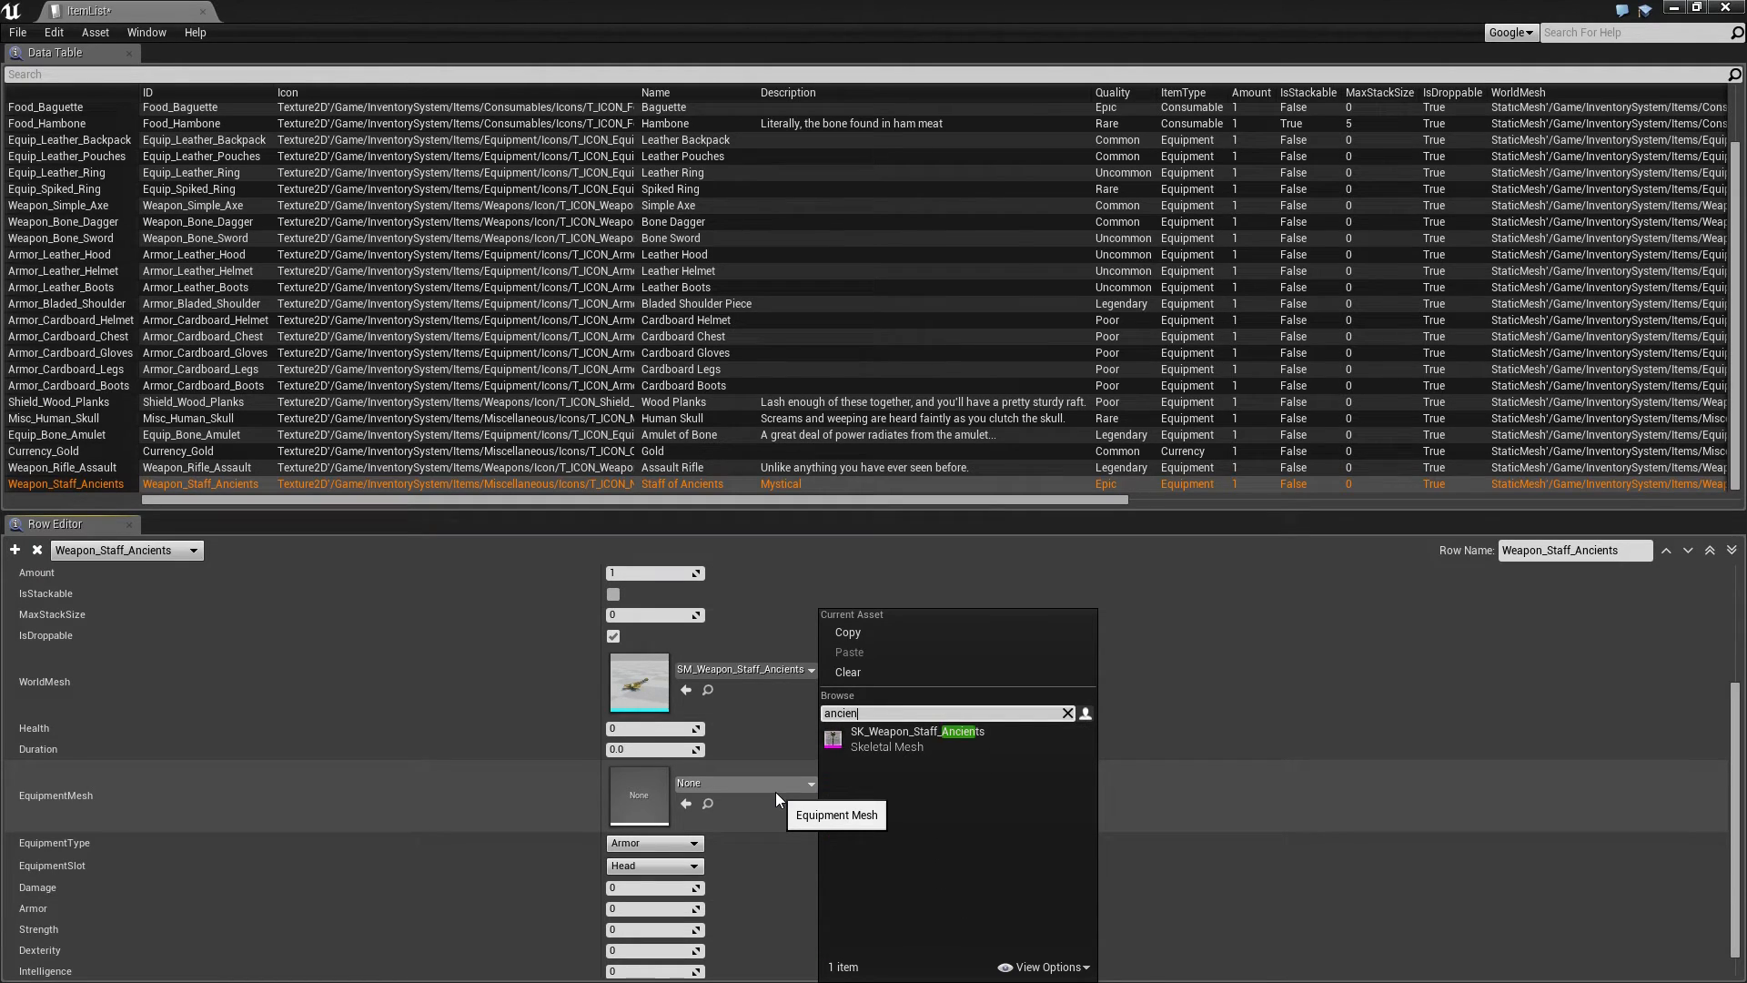
click(906, 740)
Step: Set the staff's equipment type to Weapon and slot to Main-Hand, with 250 damage and 999 intelligence
click(684, 839)
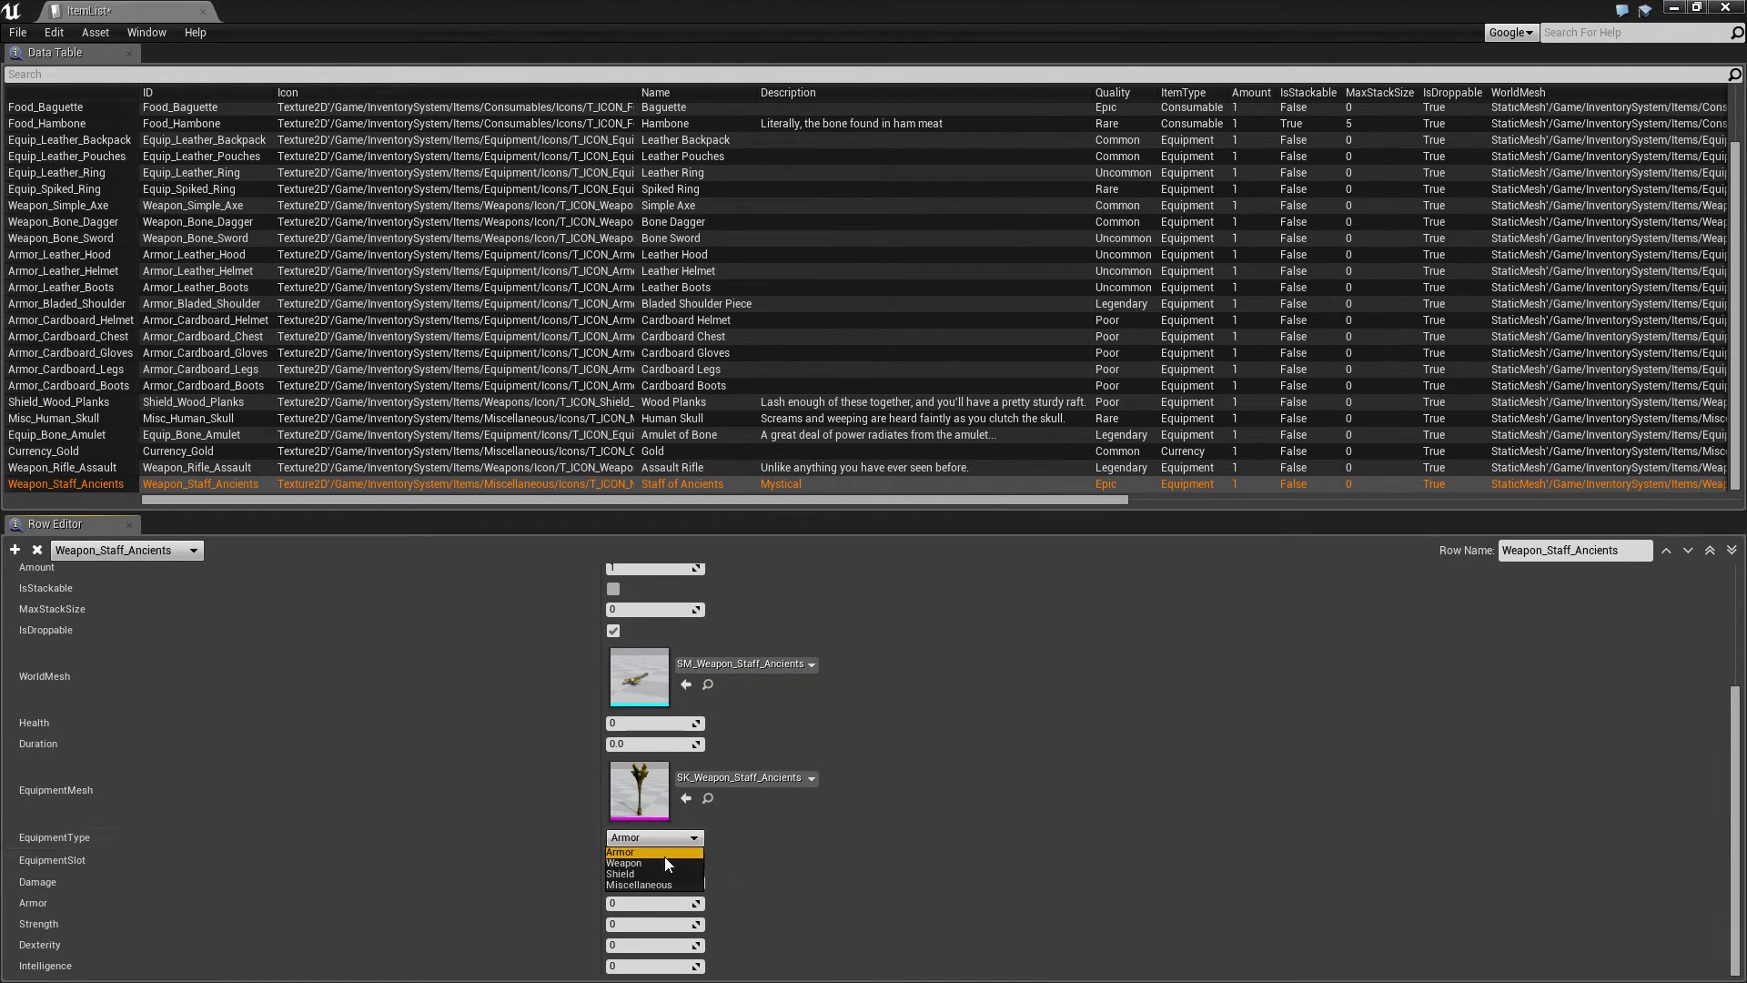
click(664, 862)
click(697, 861)
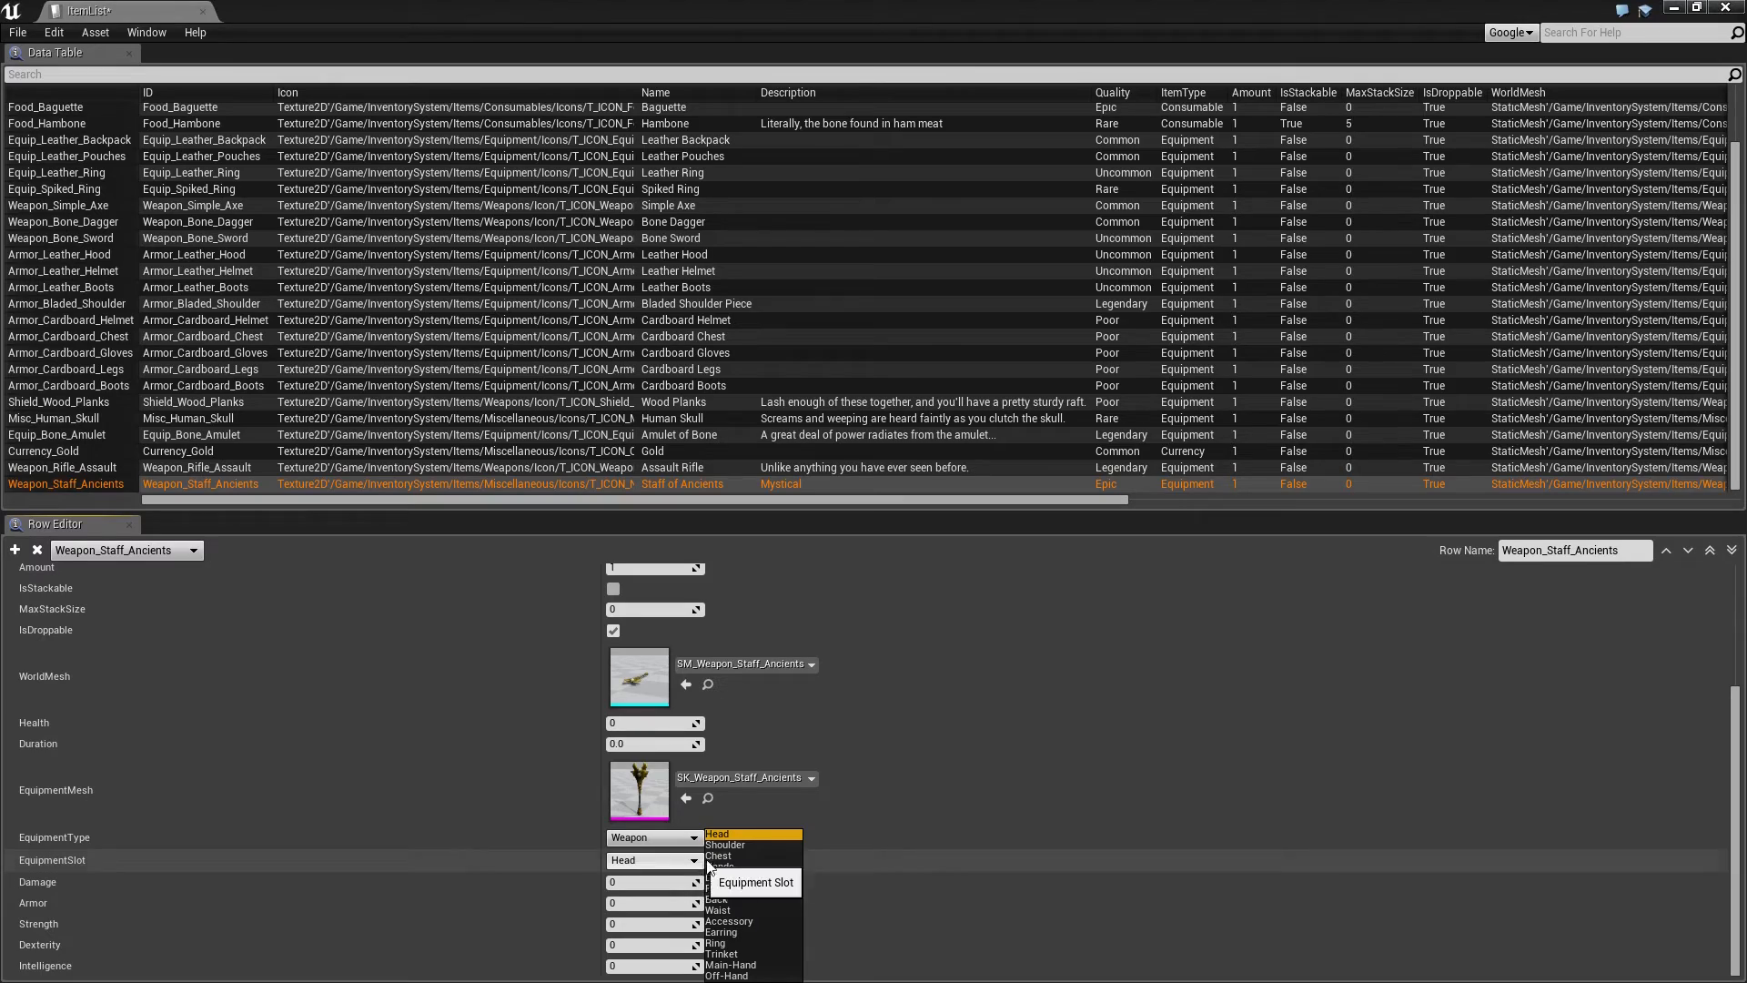
click(733, 966)
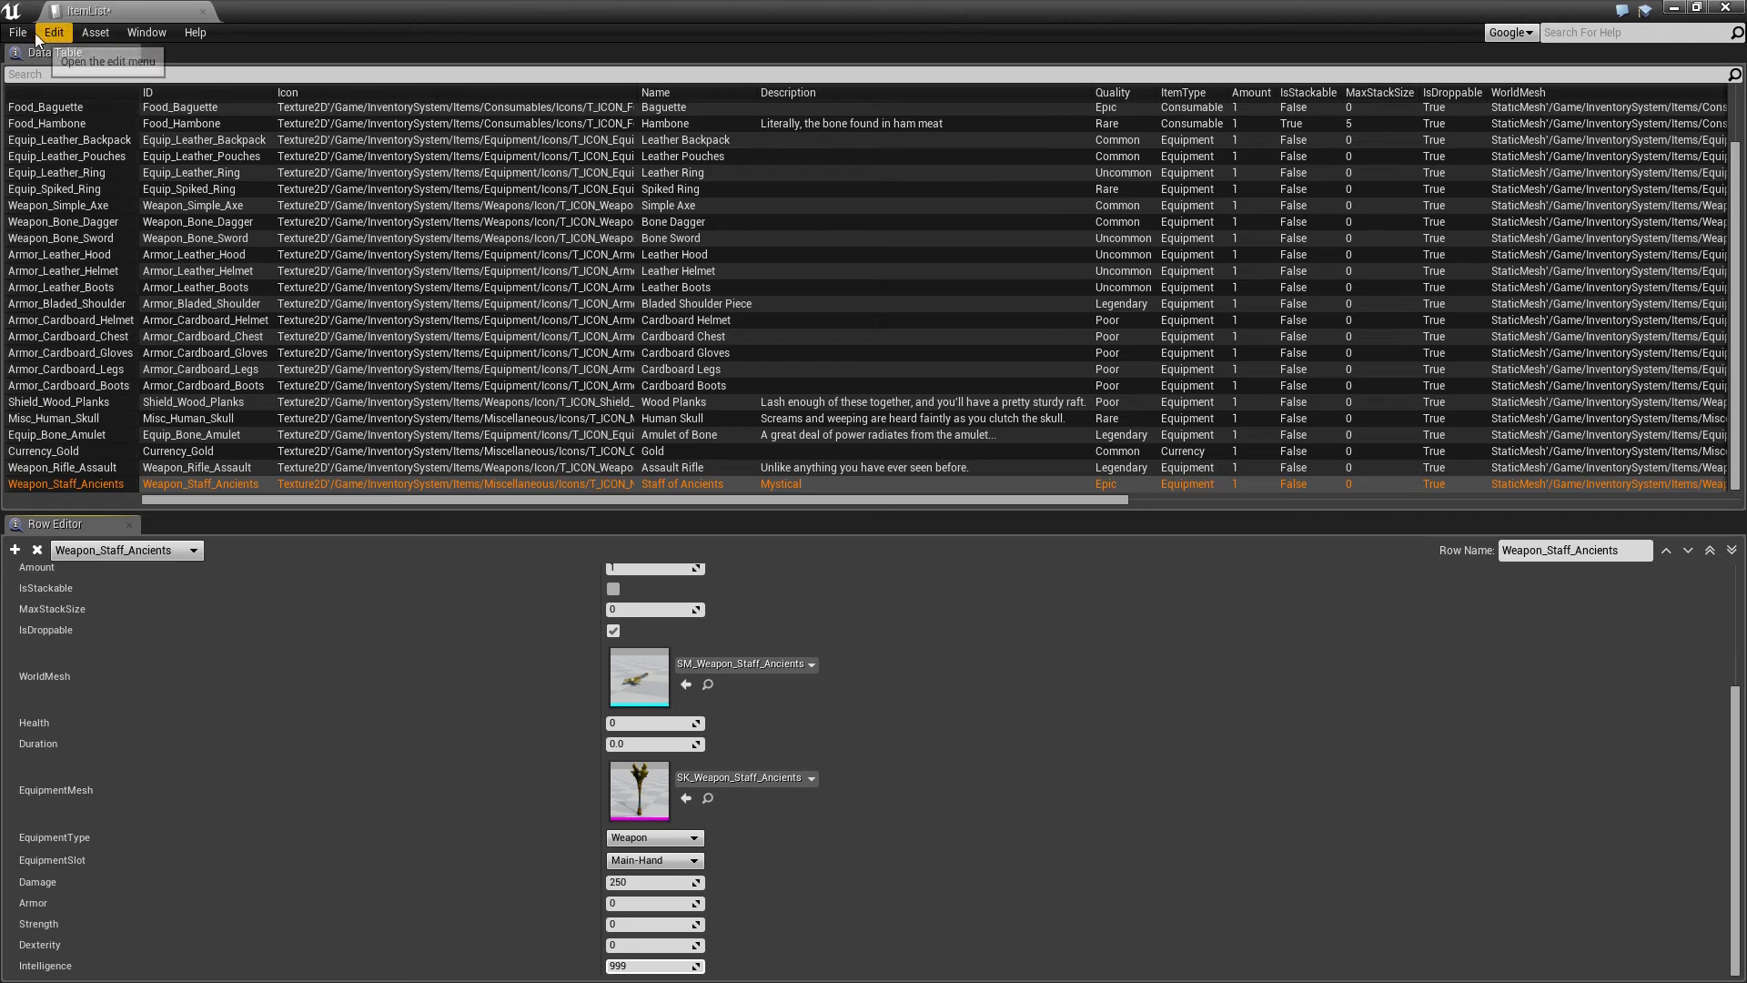
Step: Save the ItemList data table and close its editor
click(17, 32)
click(58, 62)
click(203, 12)
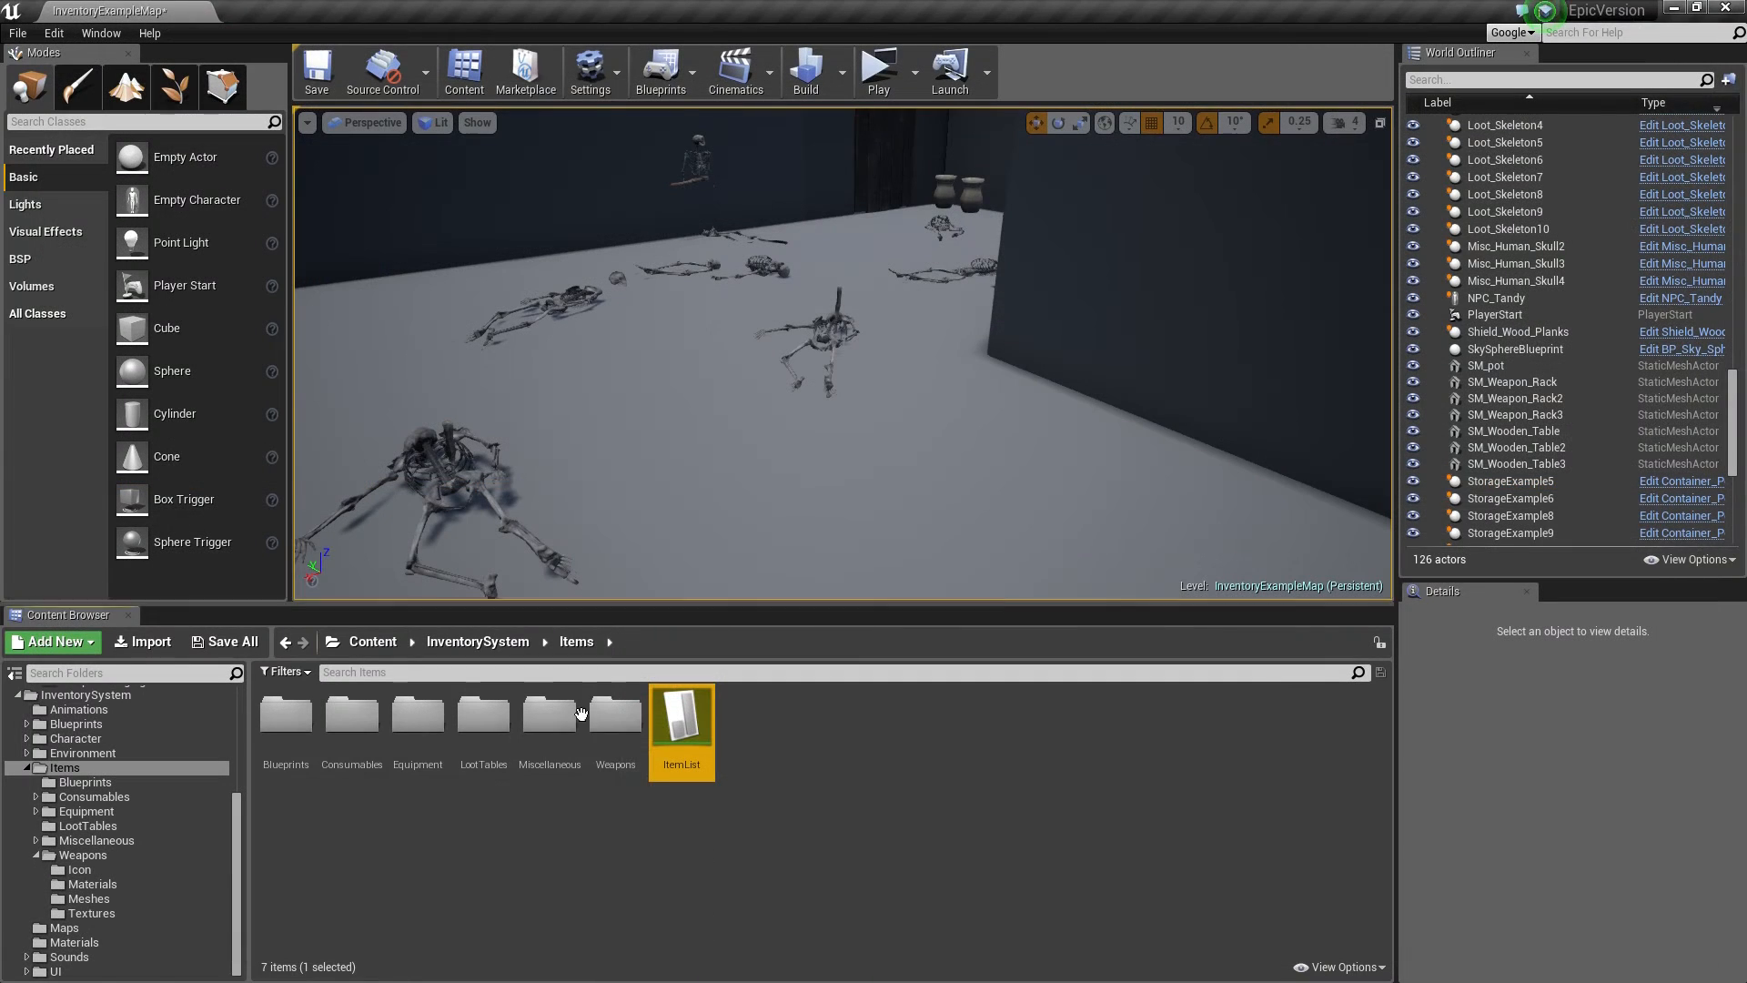
Step: Duplicate the Weapon_Simple_Axe blueprint in the Items Blueprints folder and name the copy Weapon_Staff_Ancients
double_click(285, 715)
click(896, 823)
right_click(896, 823)
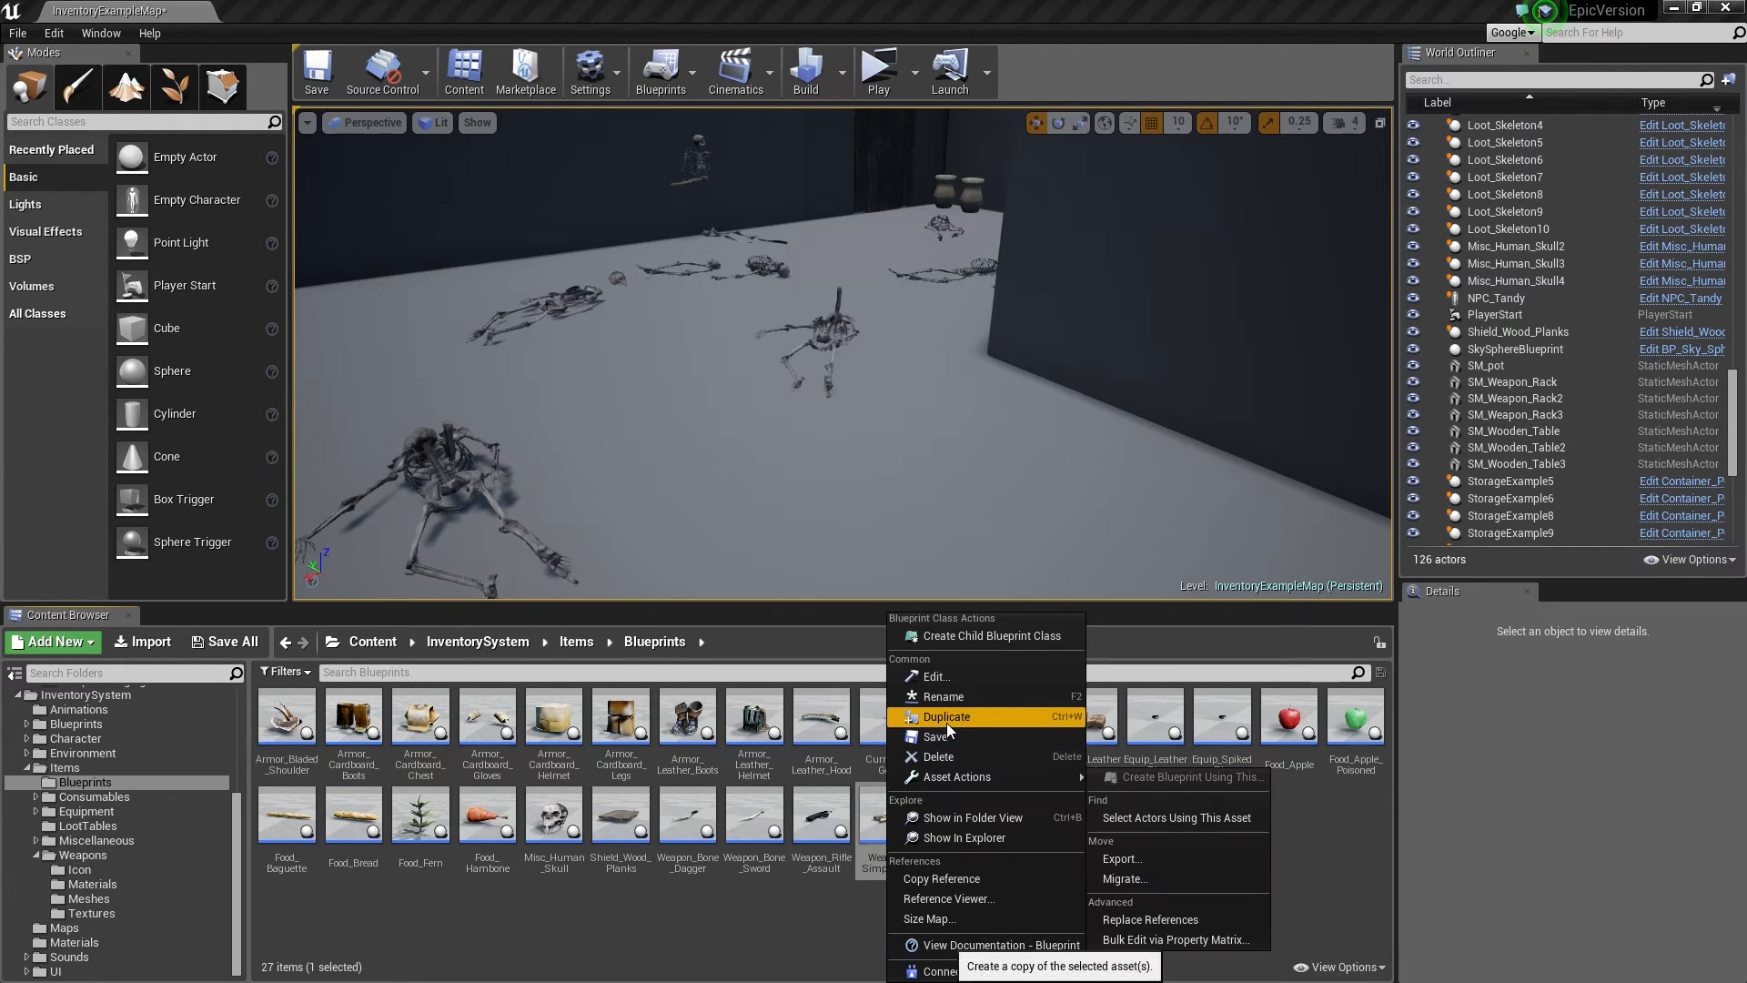
click(946, 722)
text(Weapon_Staff_Ancients)
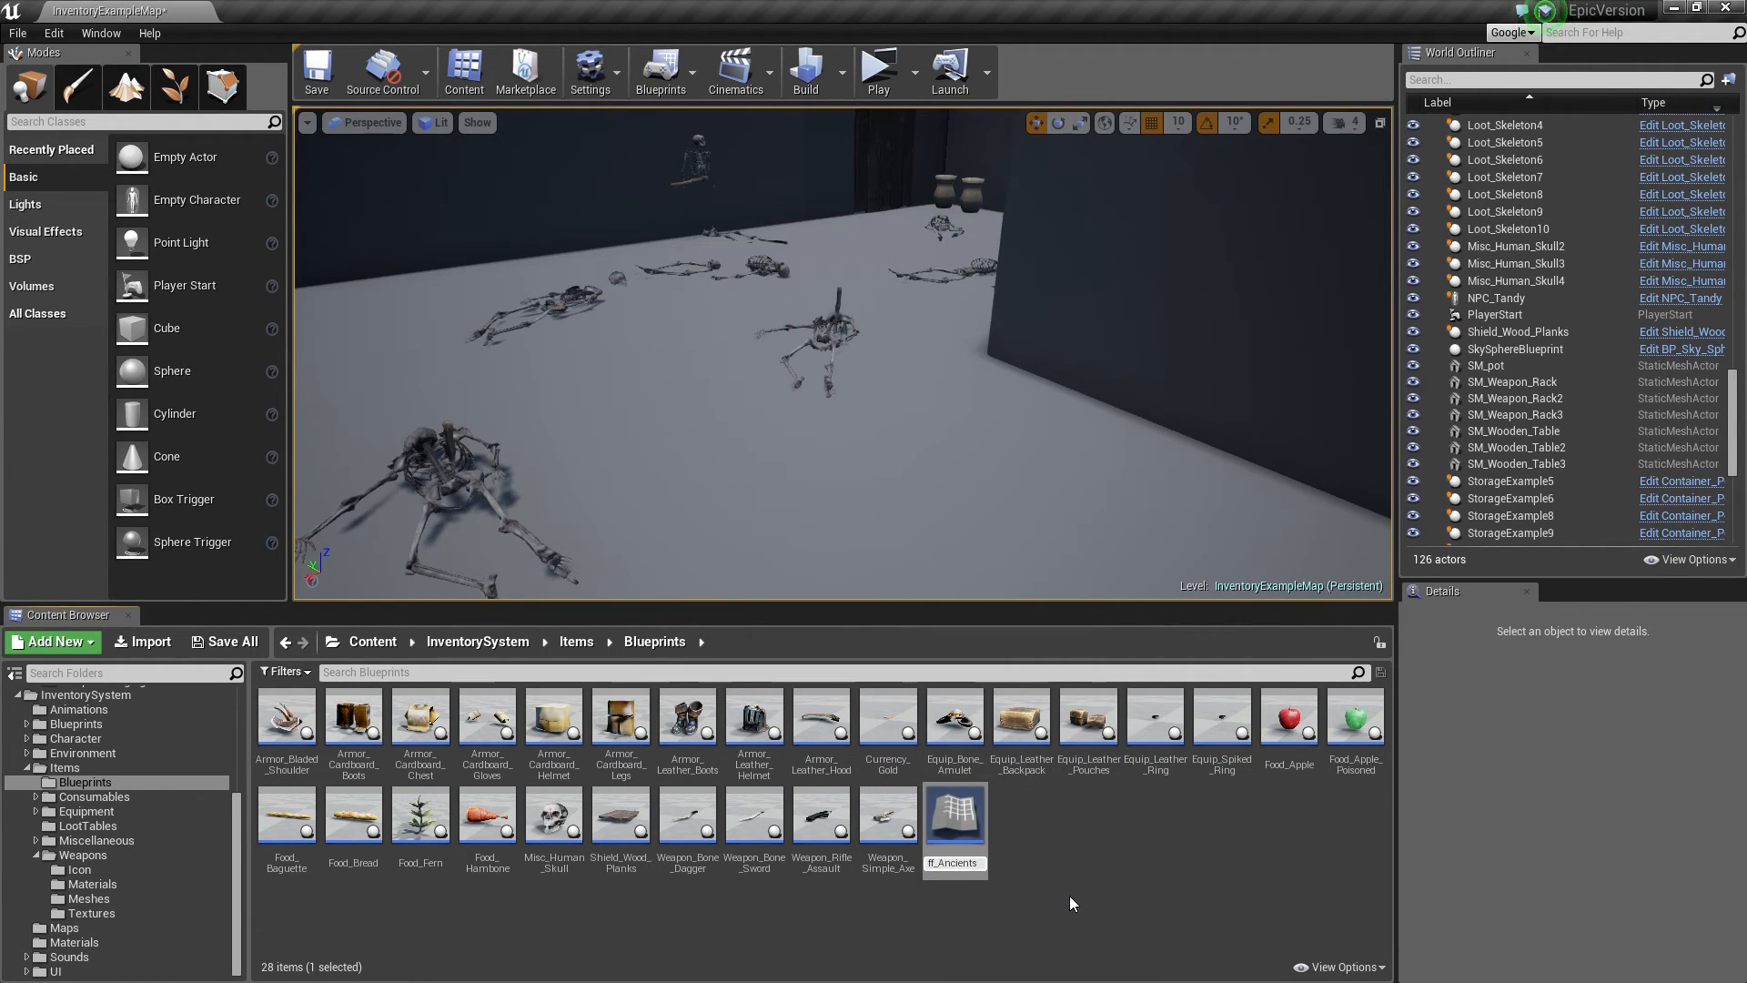
key(Return)
Step: Set the staff blueprint's ID to Weapon_Staff_Ancients, save and close it, and place it in the level near the skeletons
double_click(955, 814)
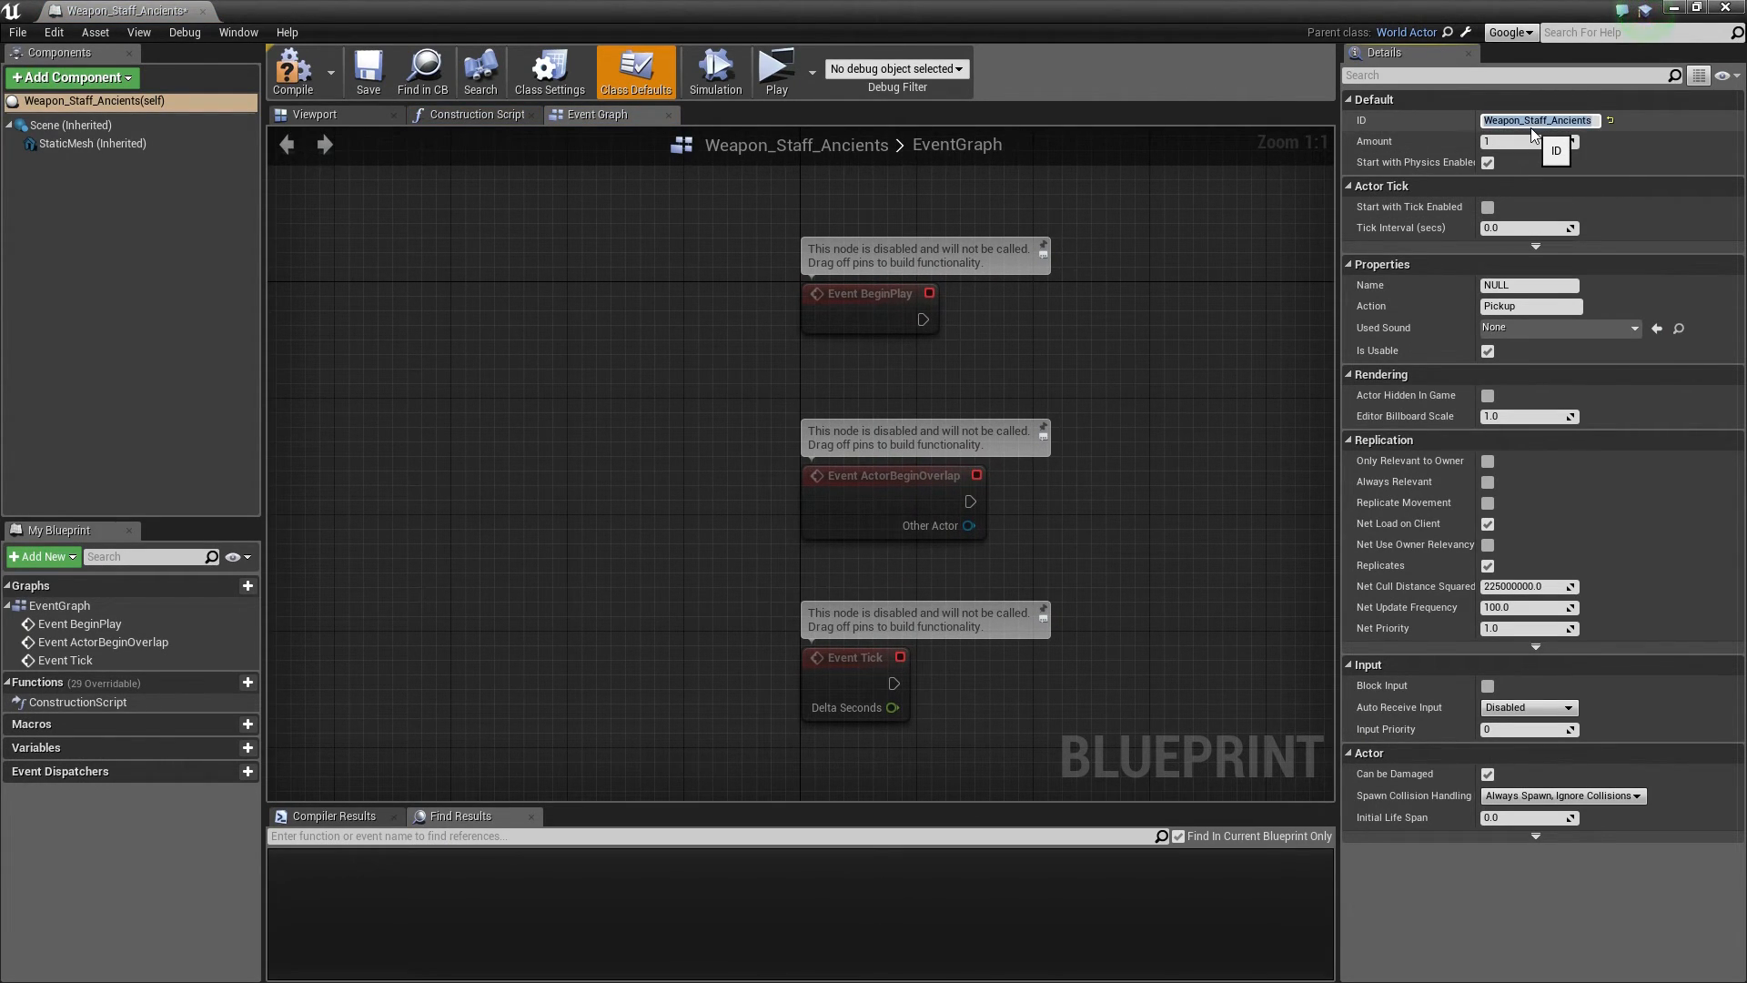
click(369, 72)
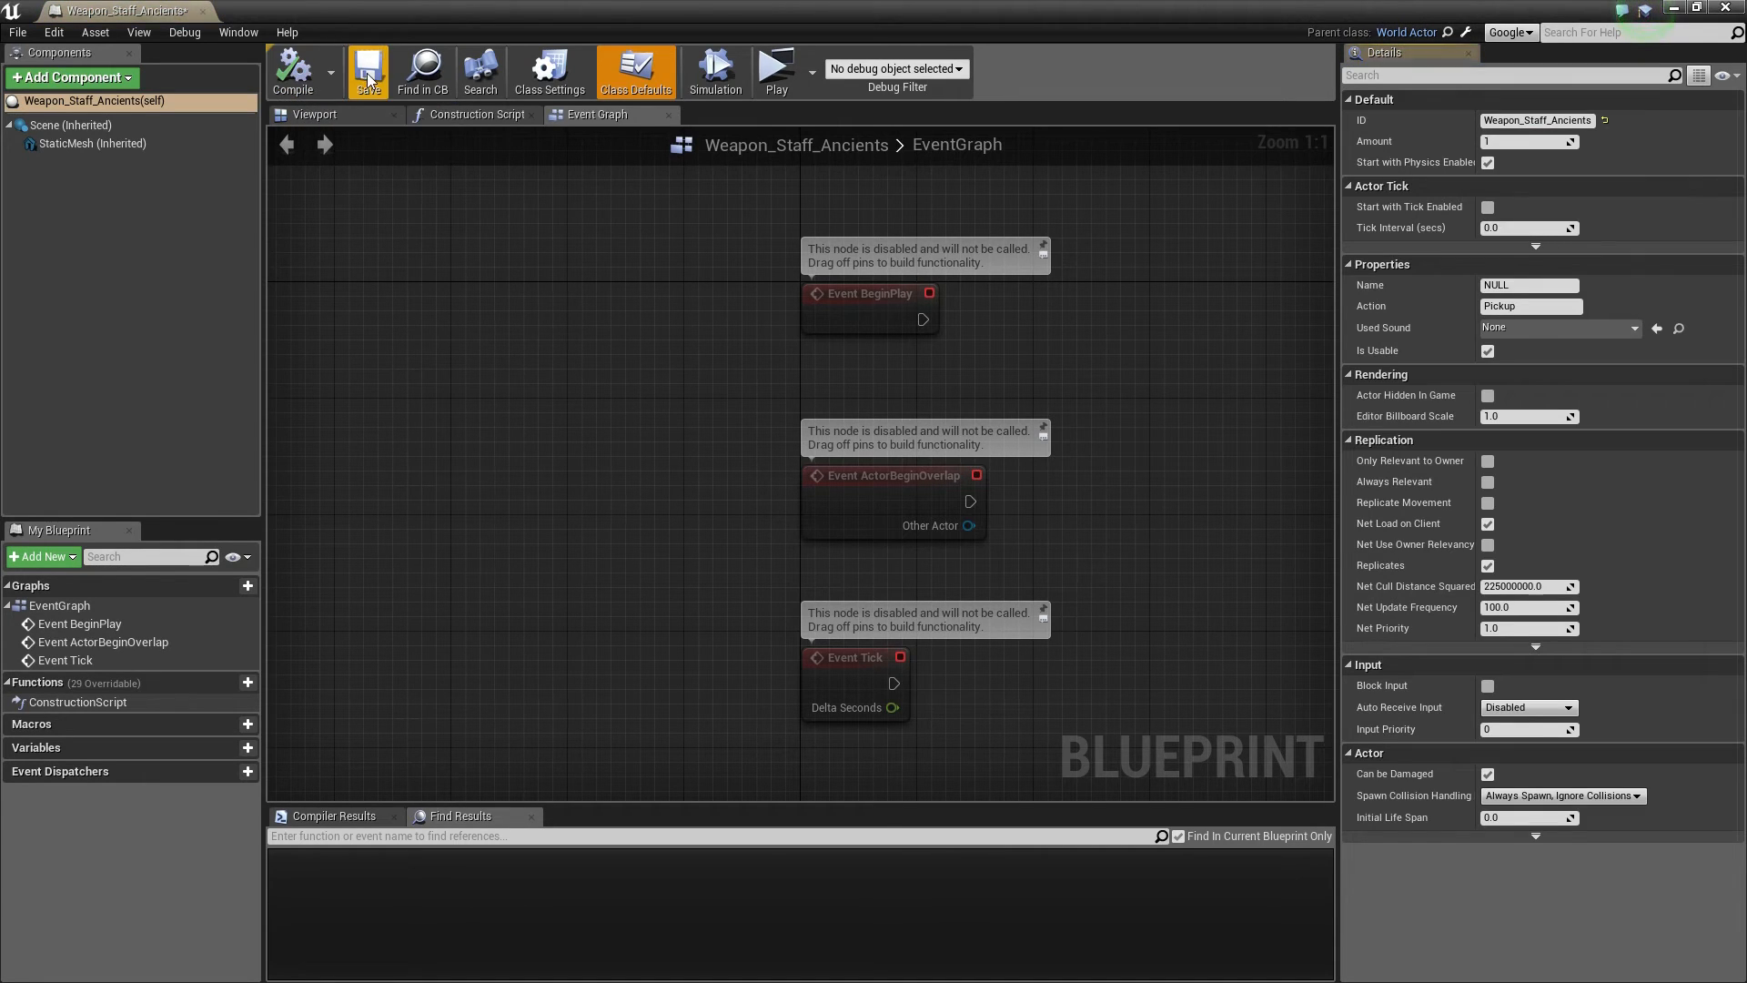
click(202, 12)
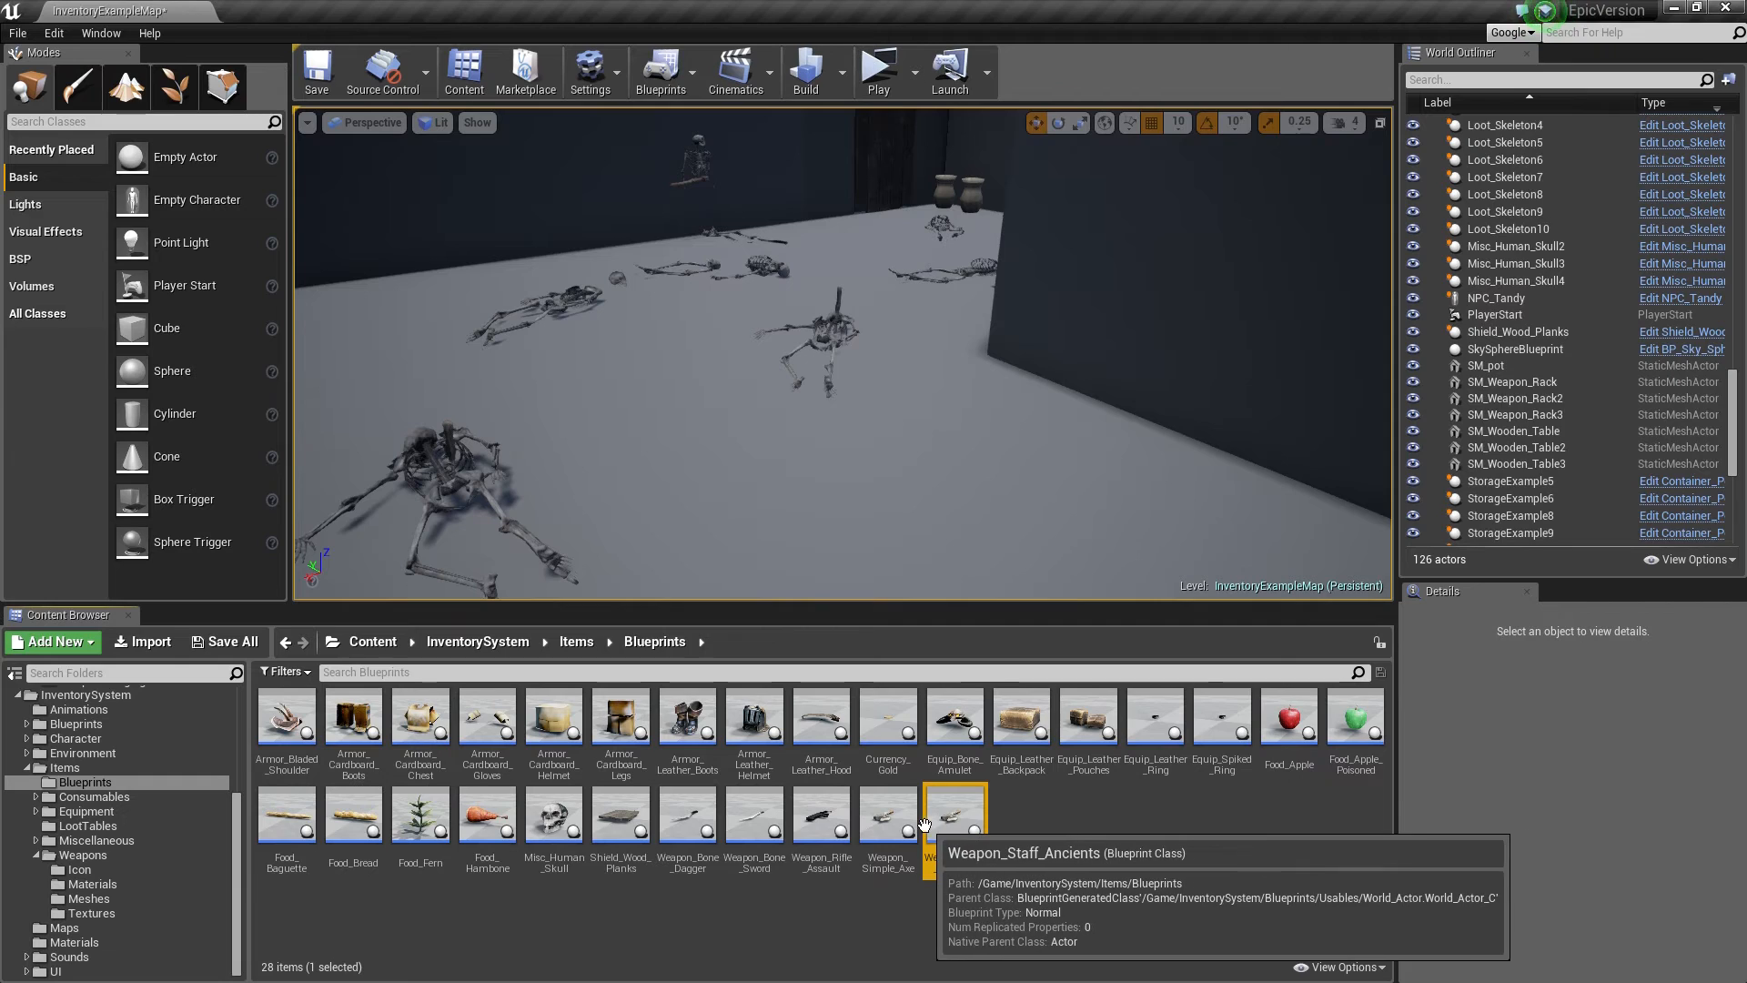
drag(957, 825, 869, 478)
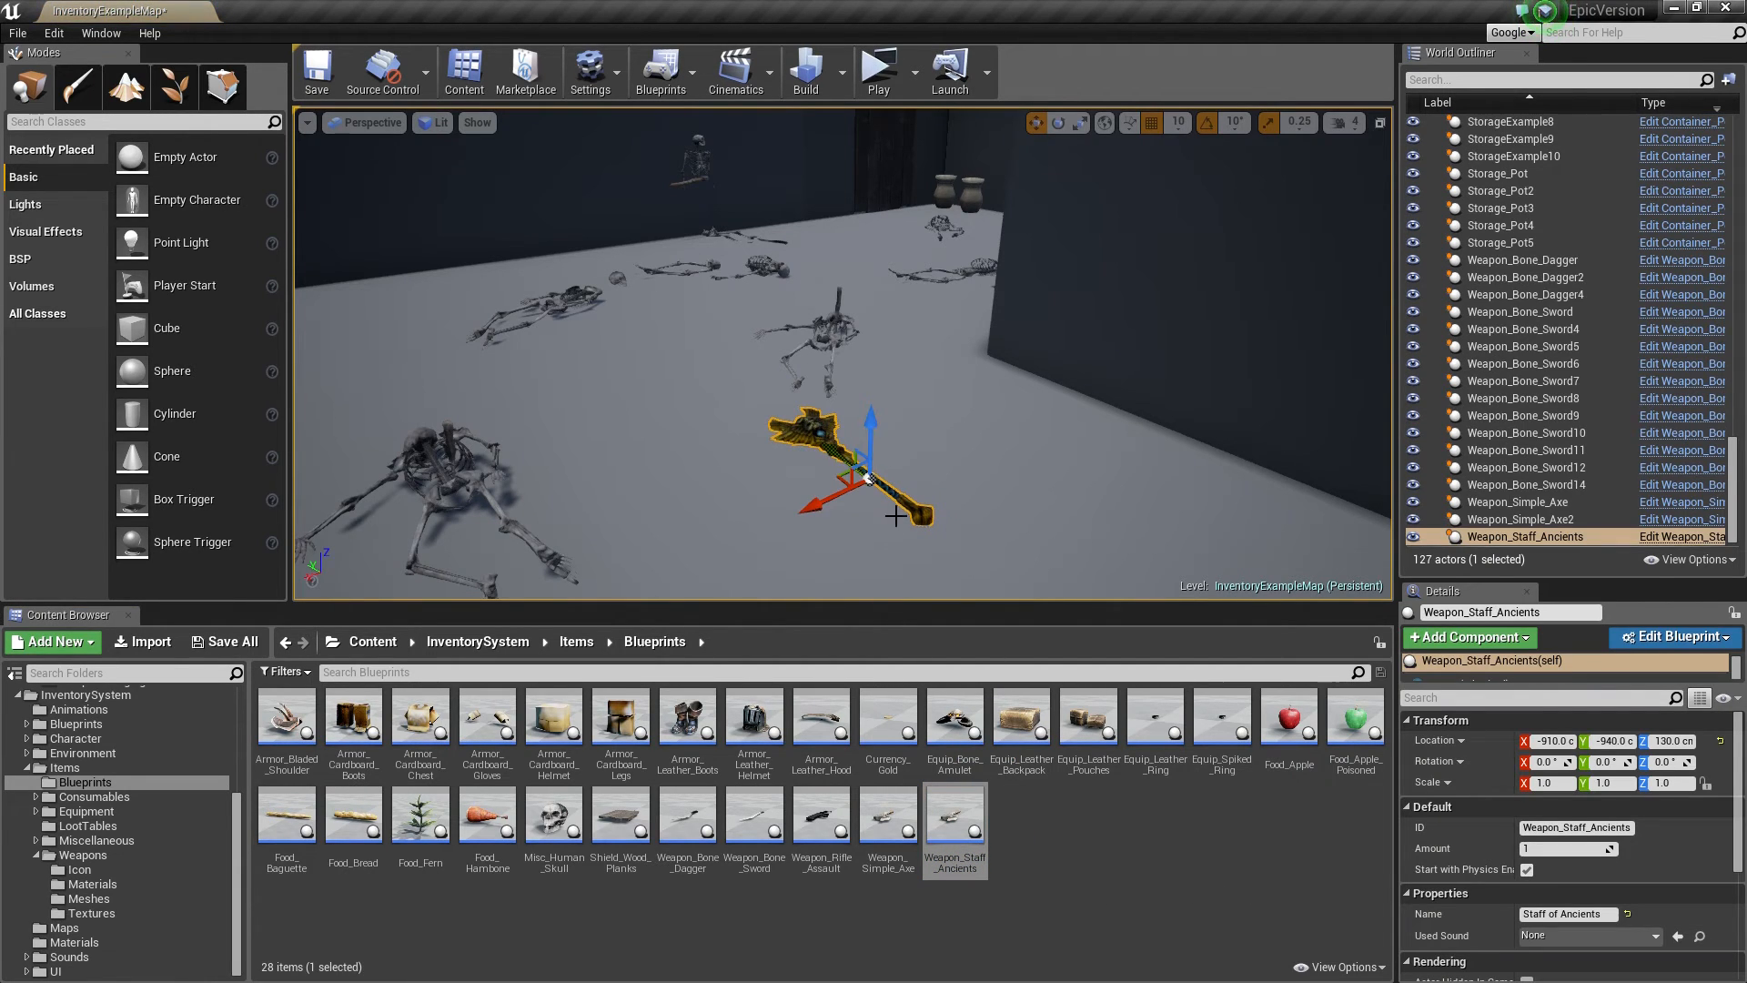
Step: Assign SM_Weapon_Staff_Ancients to the staff blueprint's inherited StaticMesh component, save the blueprint and close it
double_click(952, 828)
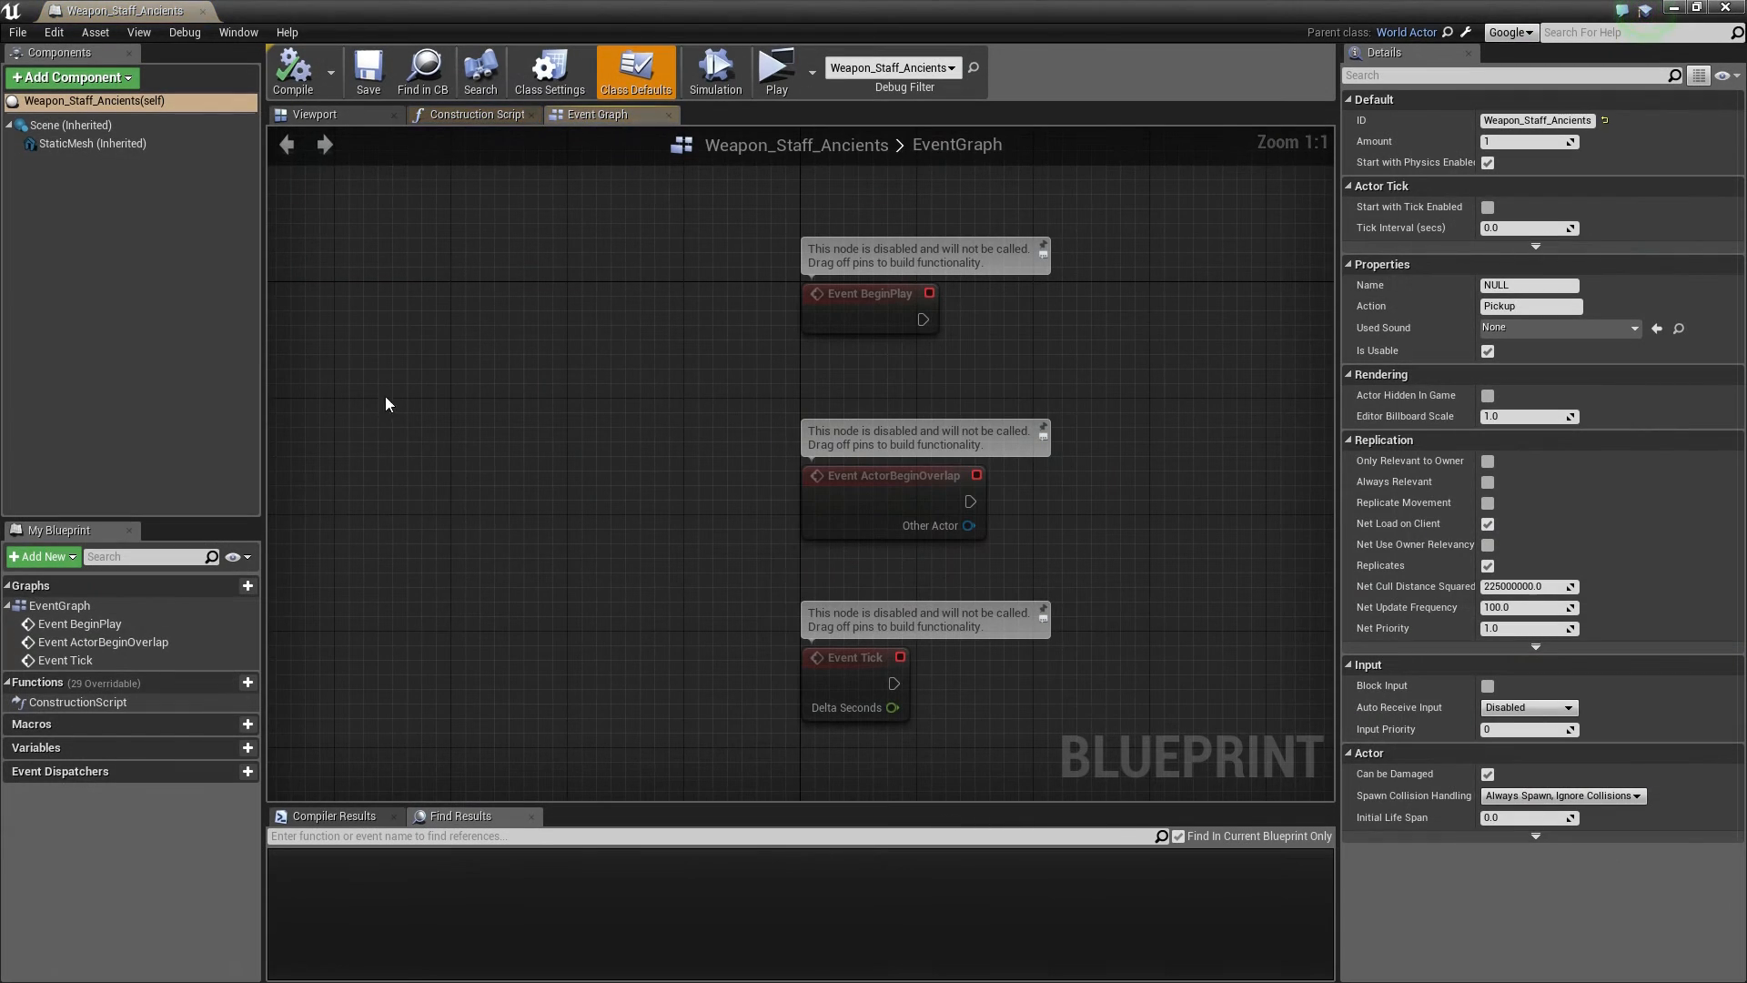
click(315, 113)
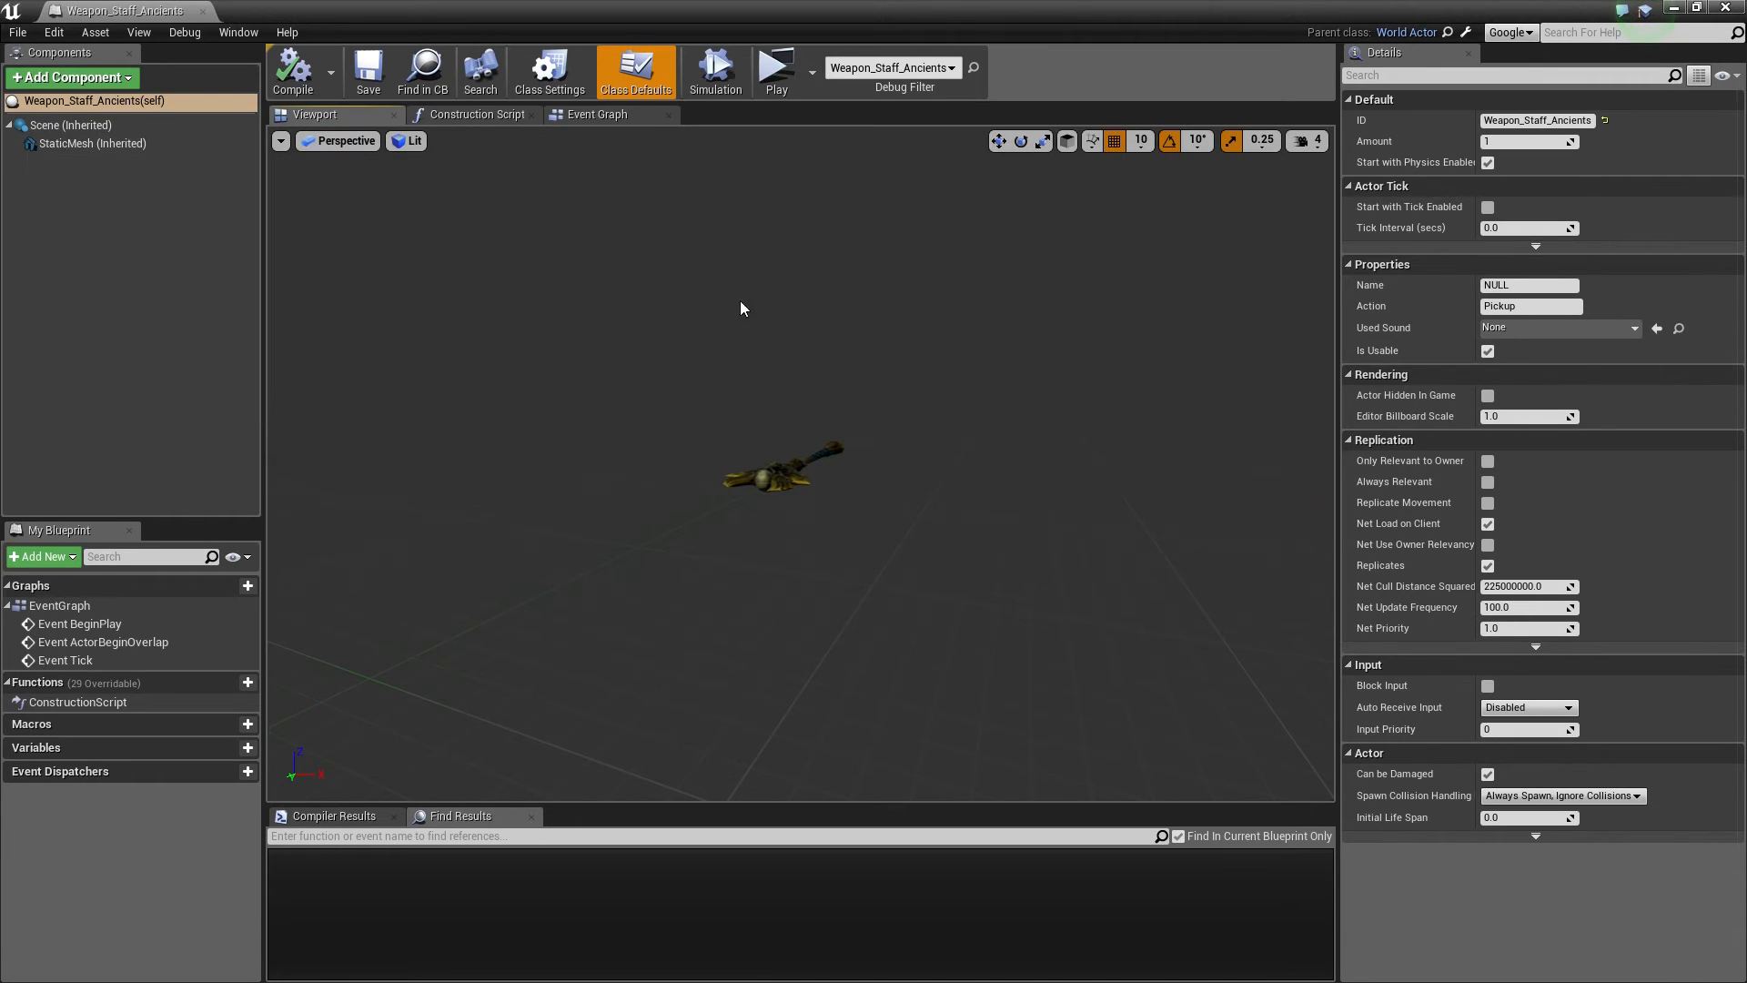
click(150, 146)
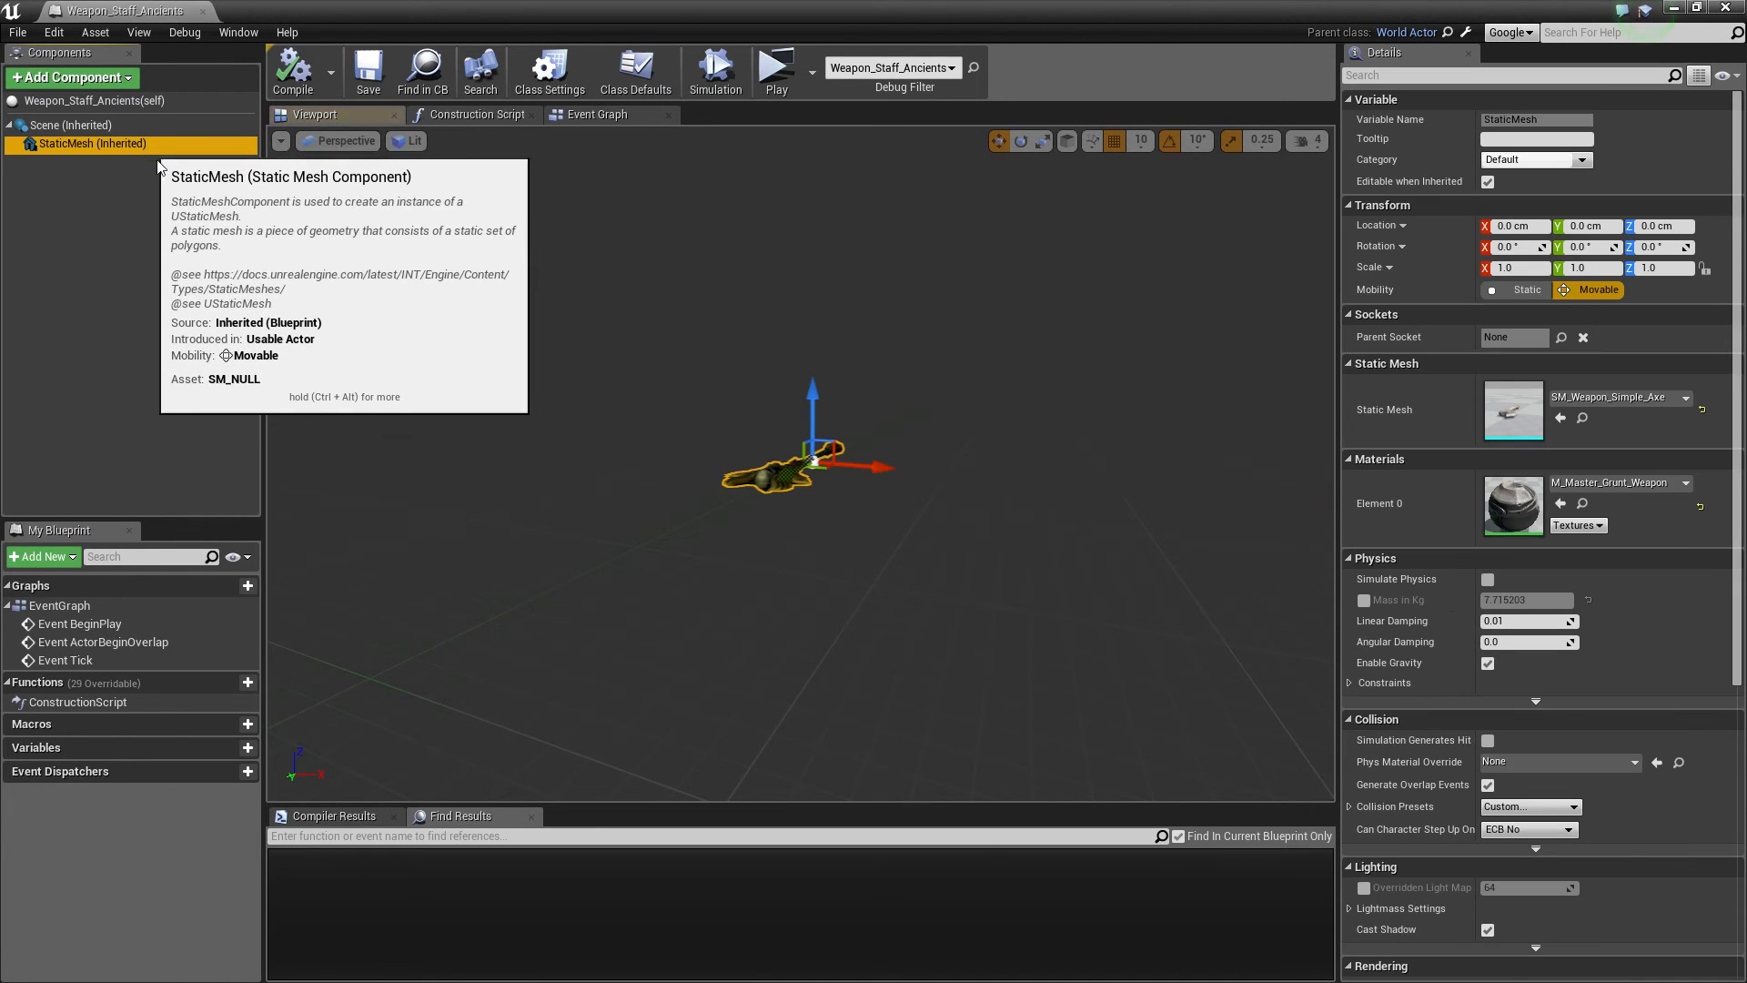
click(1616, 399)
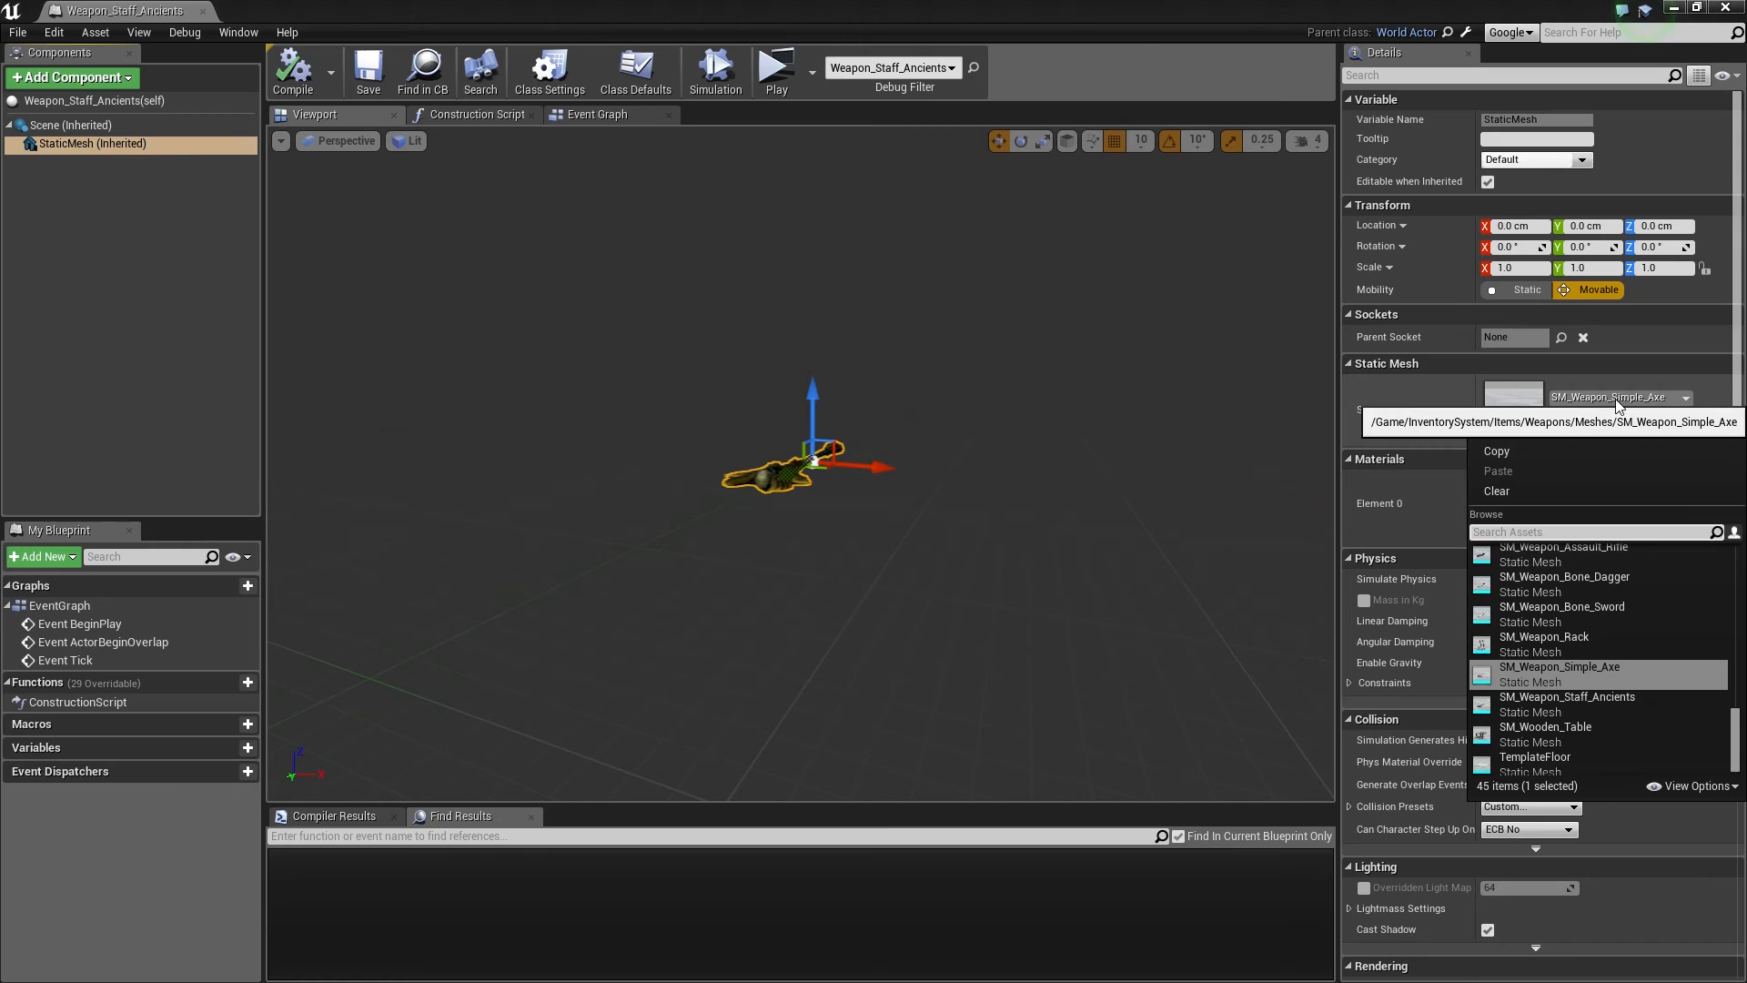
text(ancient)
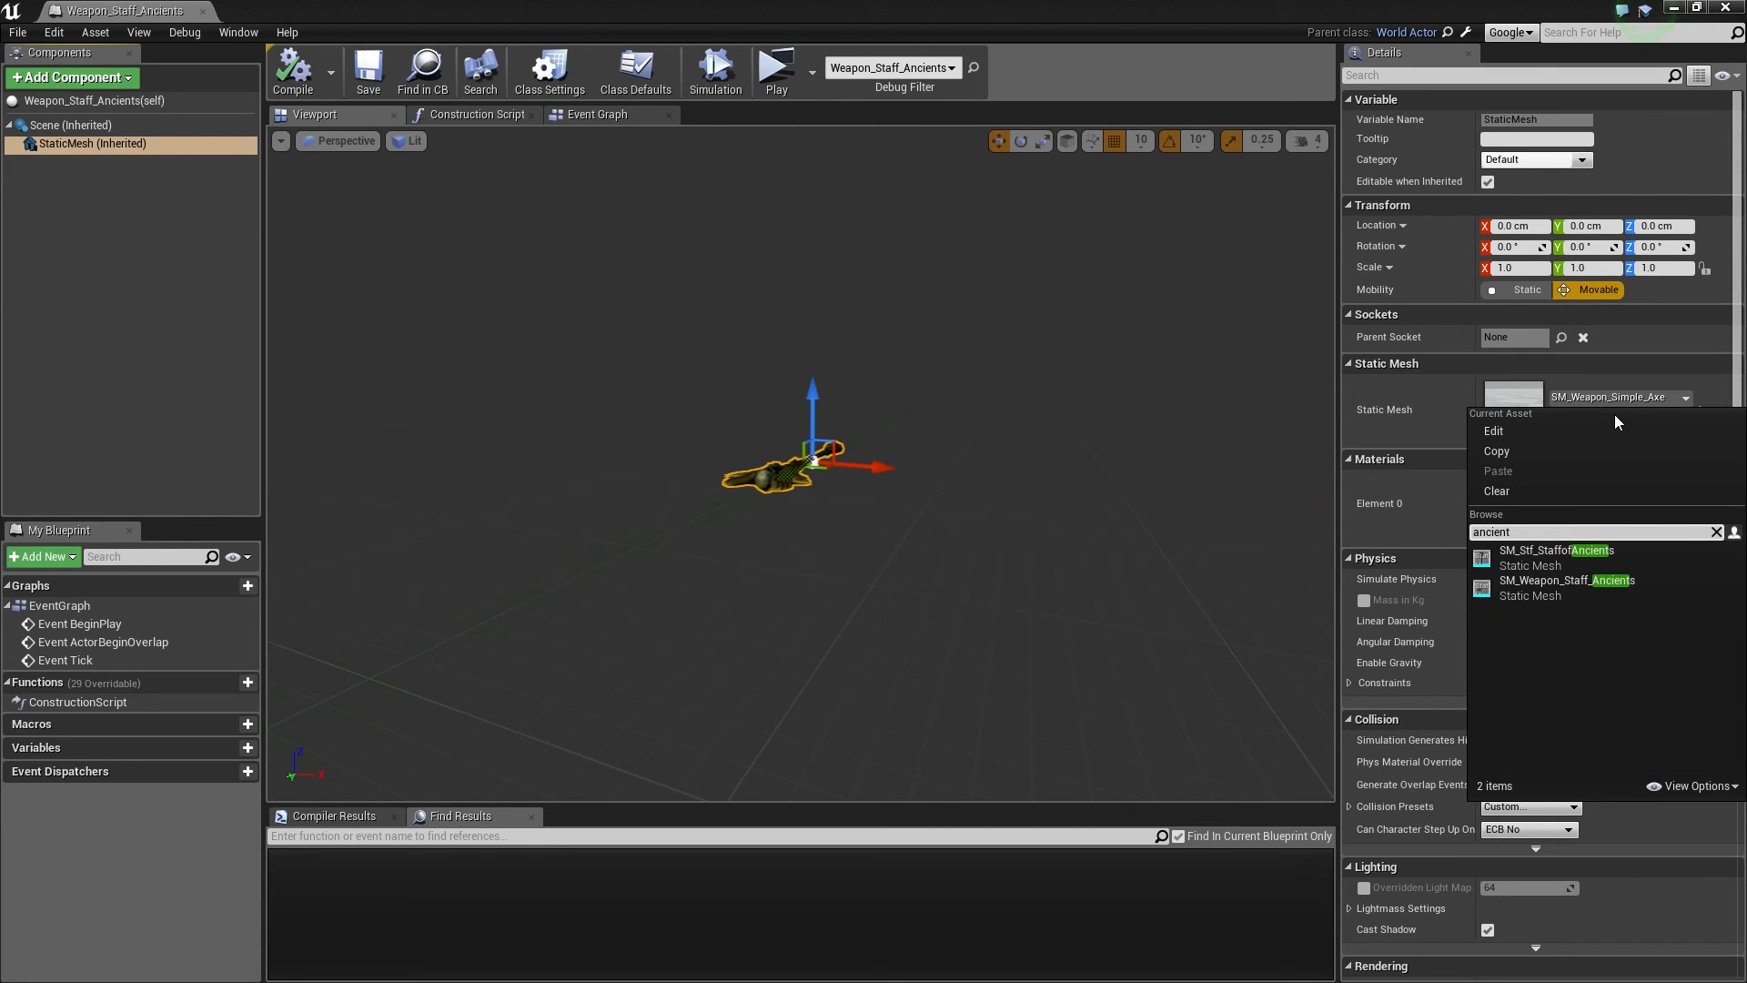
click(1587, 583)
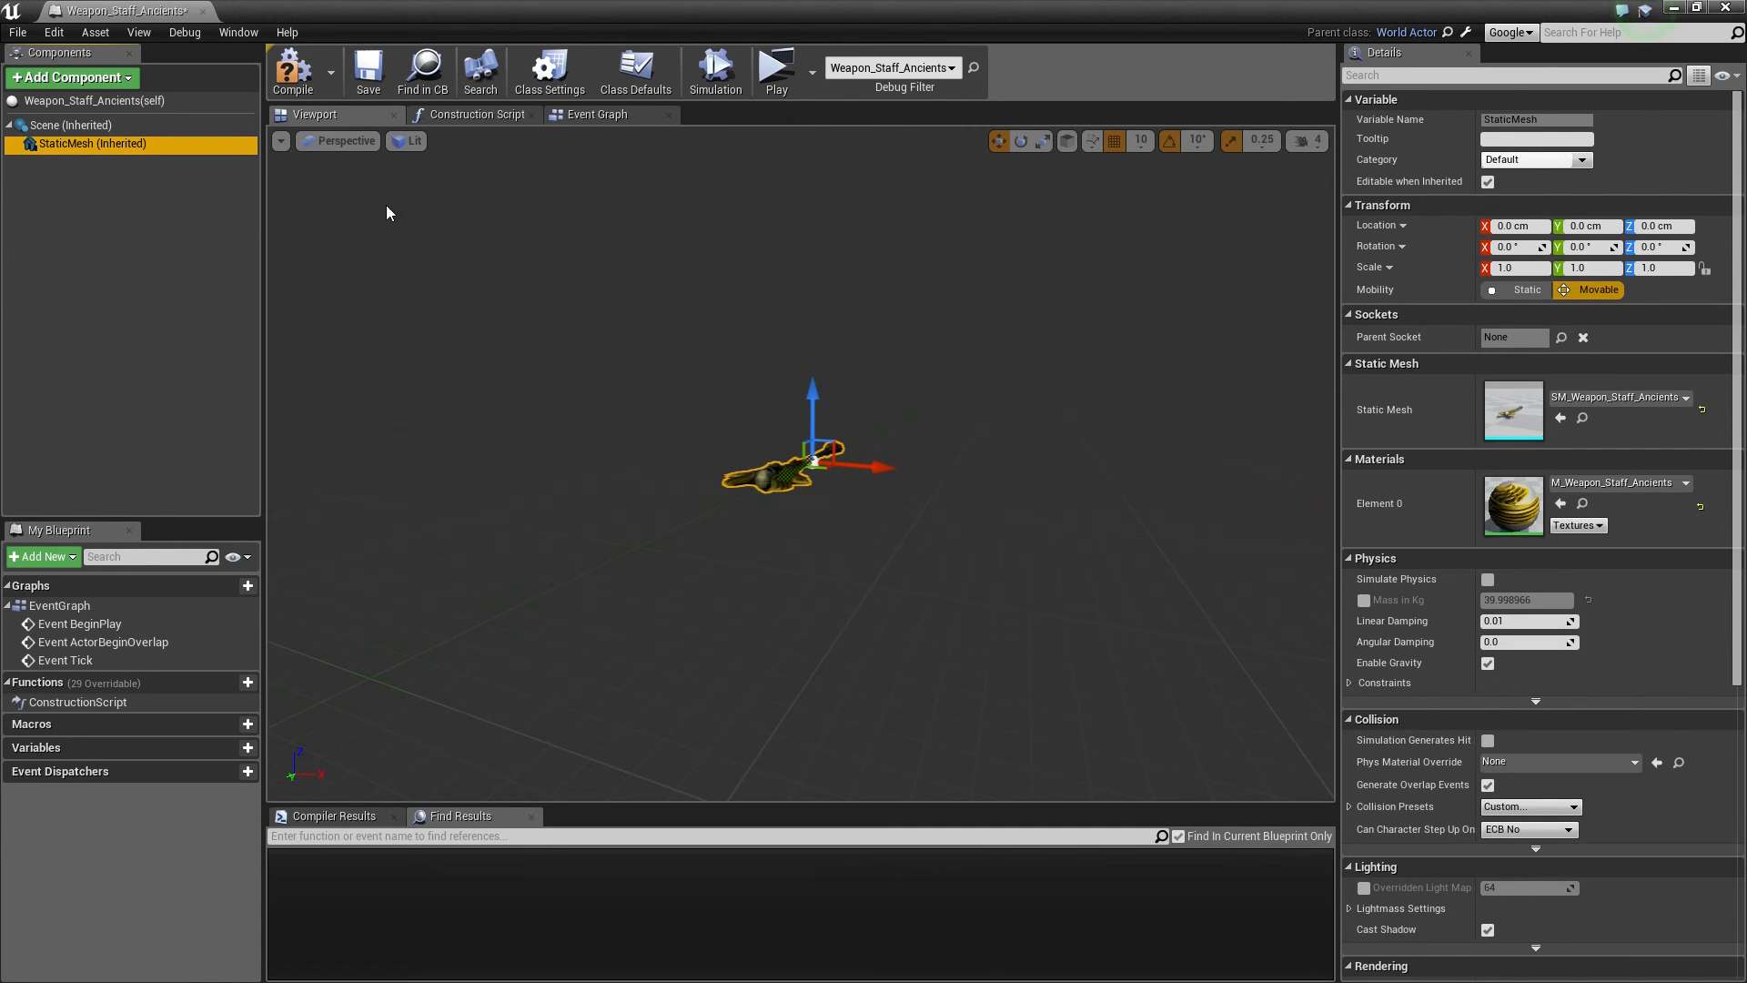
click(368, 73)
click(202, 10)
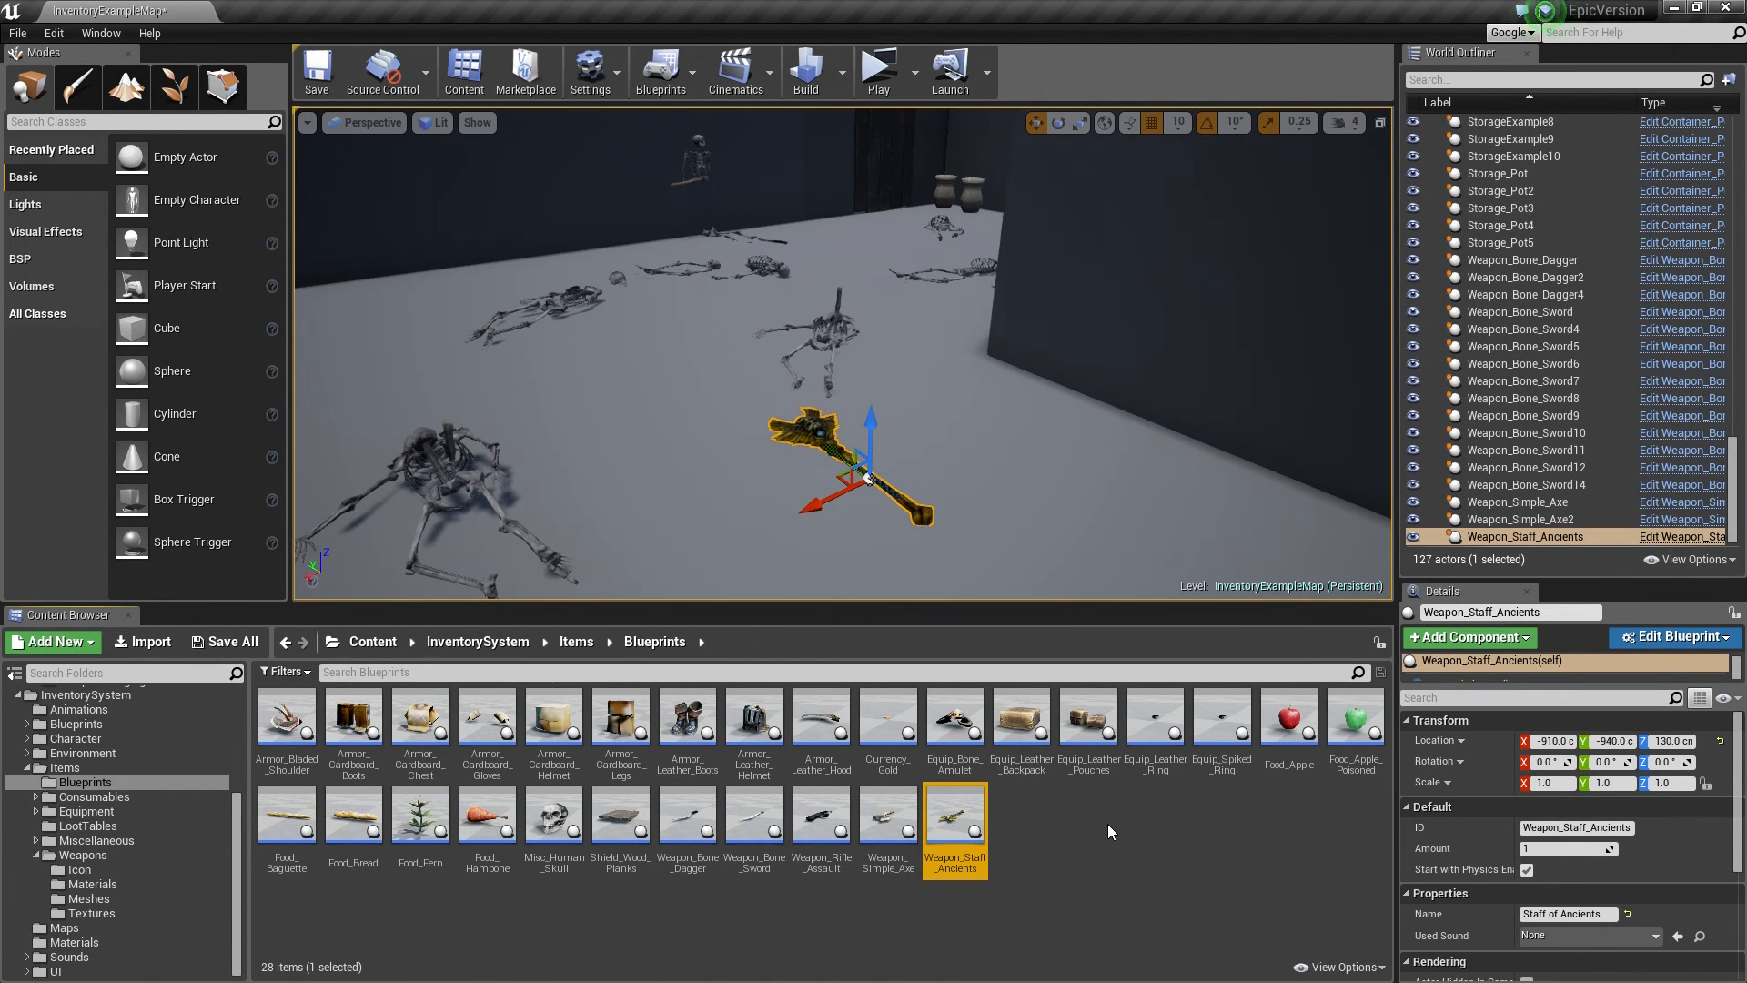
Step: Play-test the level by picking up the Staff of Ancients and equipping it in the main-hand slot
click(878, 73)
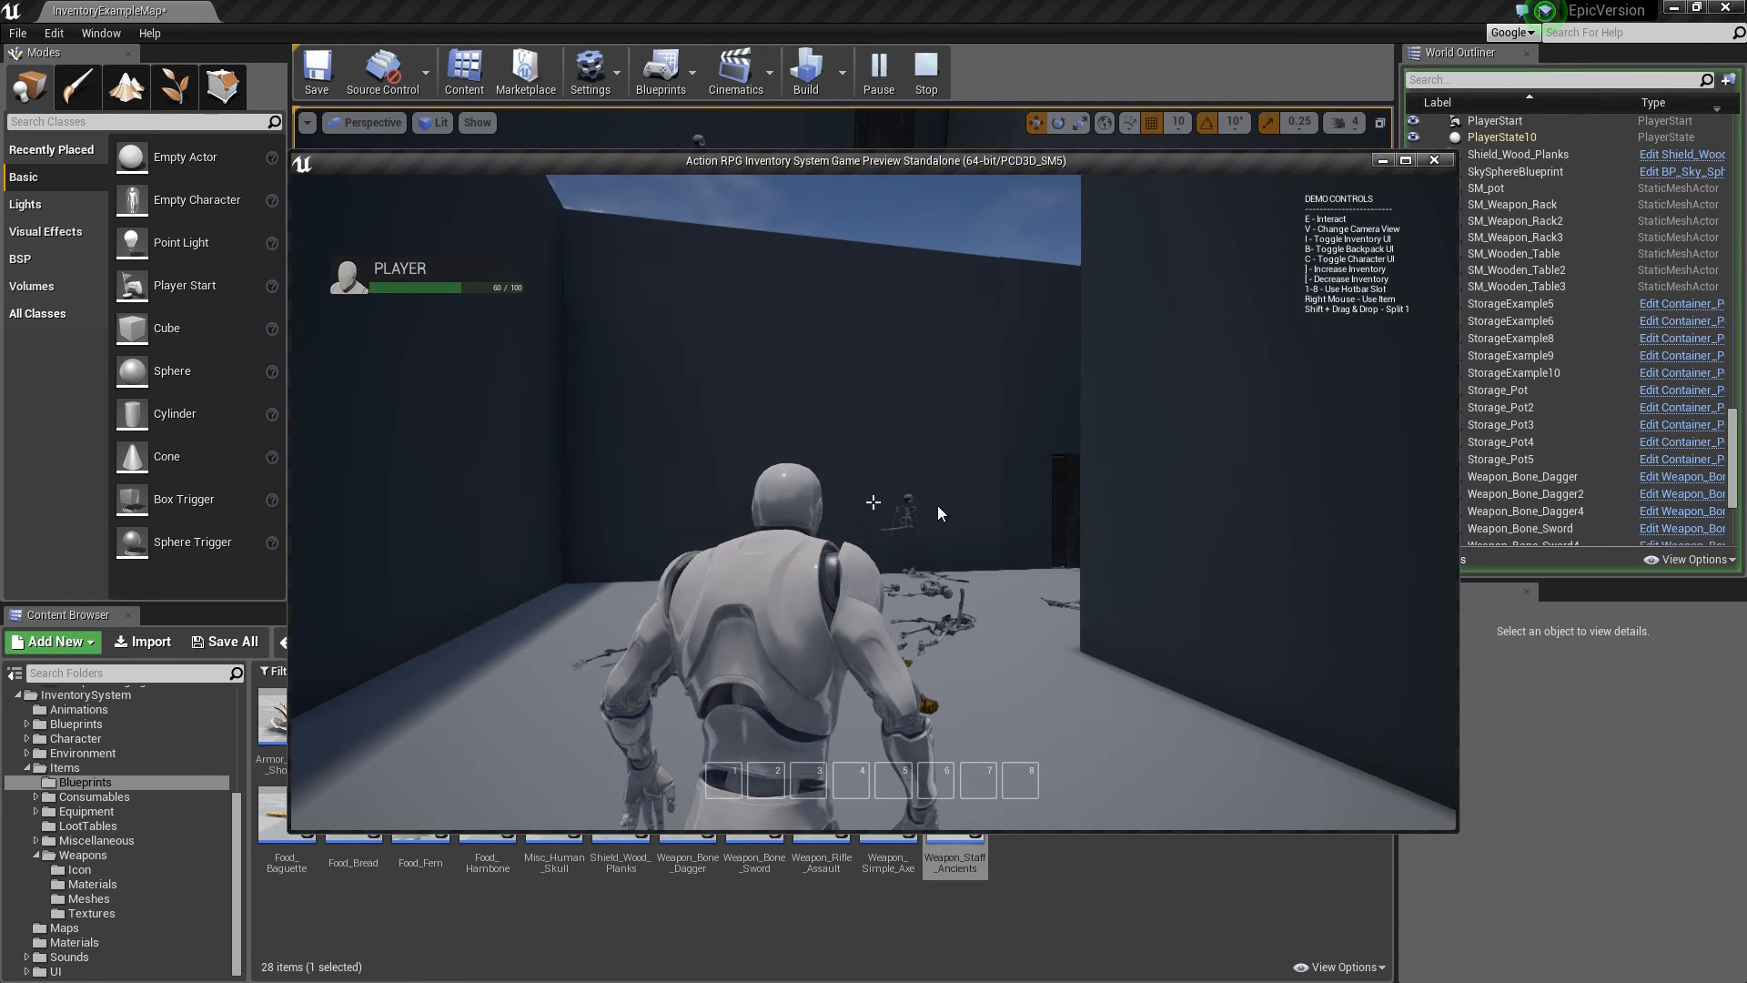
key(w)
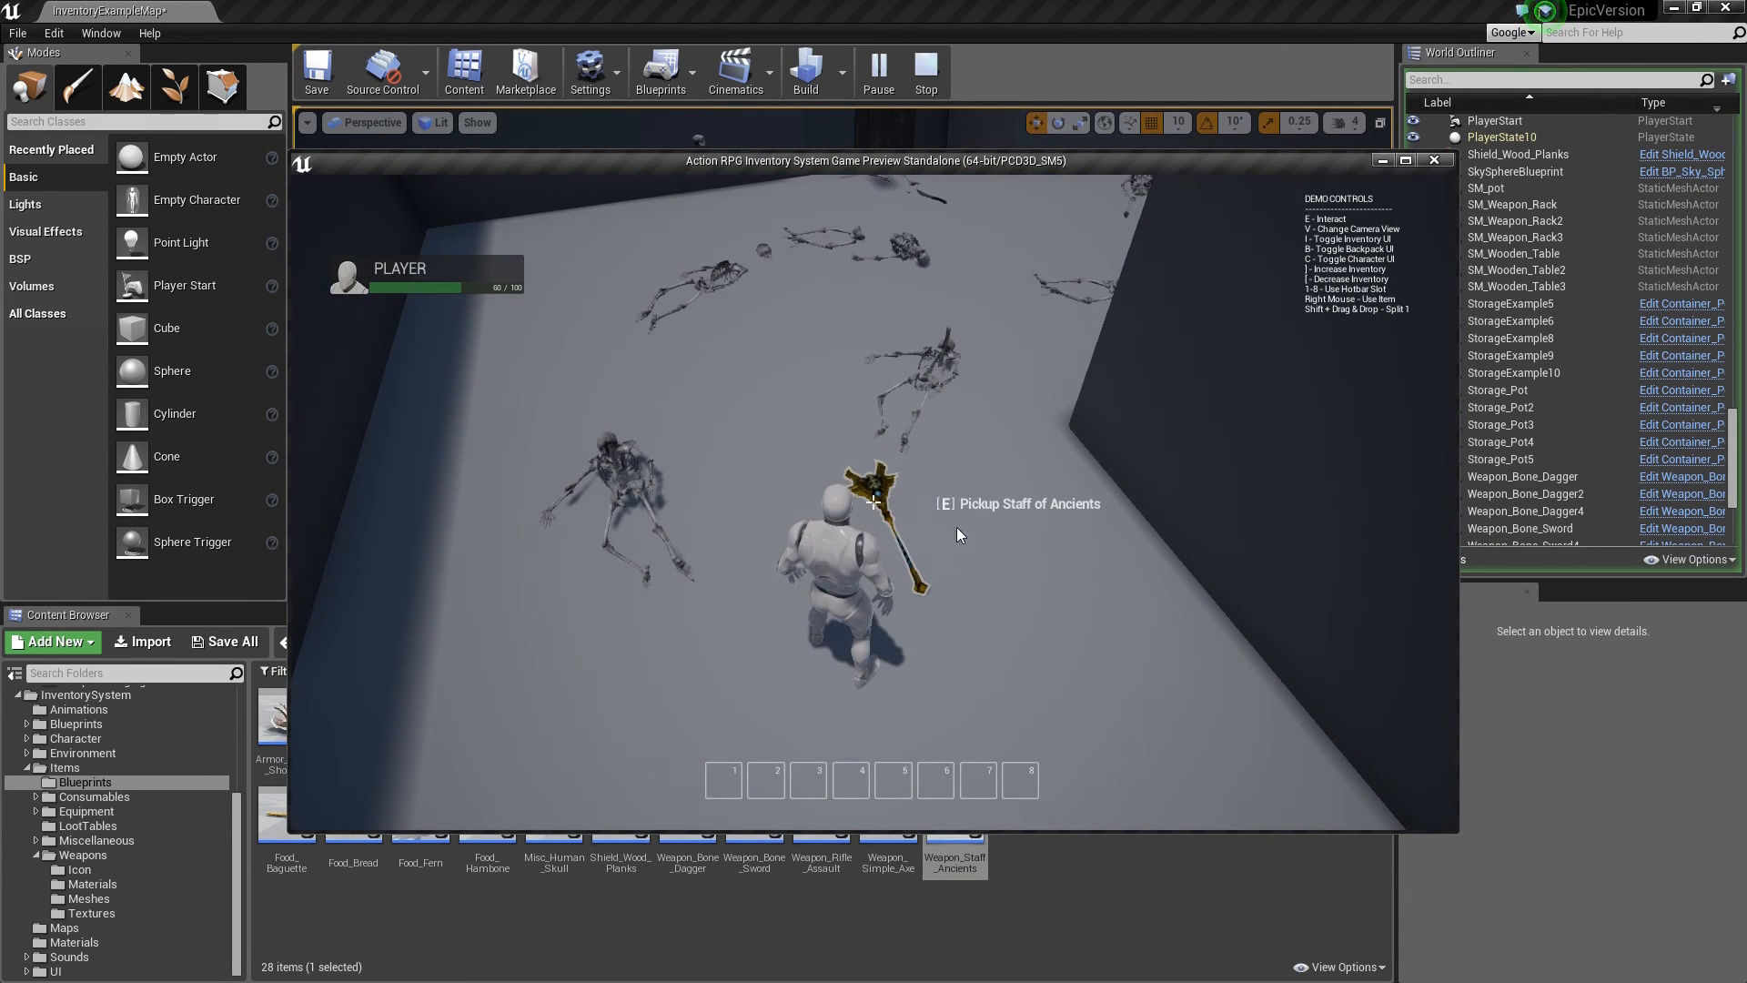
key(e)
key(i)
mouse_move(1200, 457)
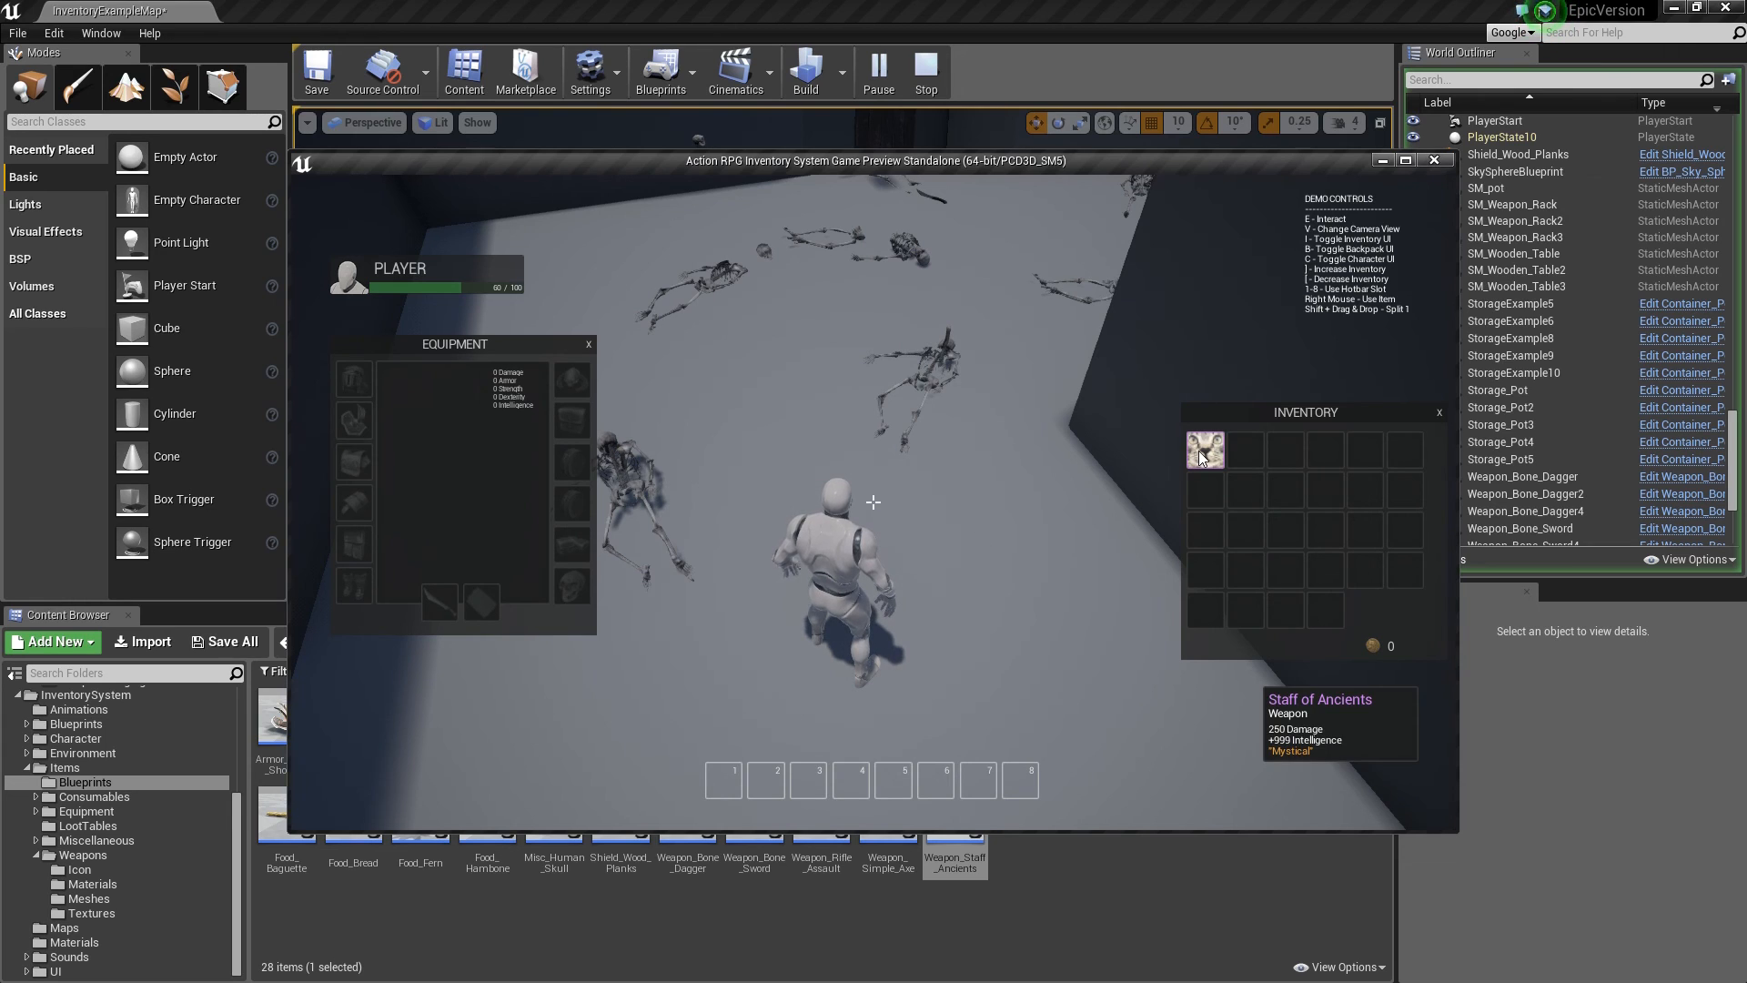
drag(1200, 457, 440, 601)
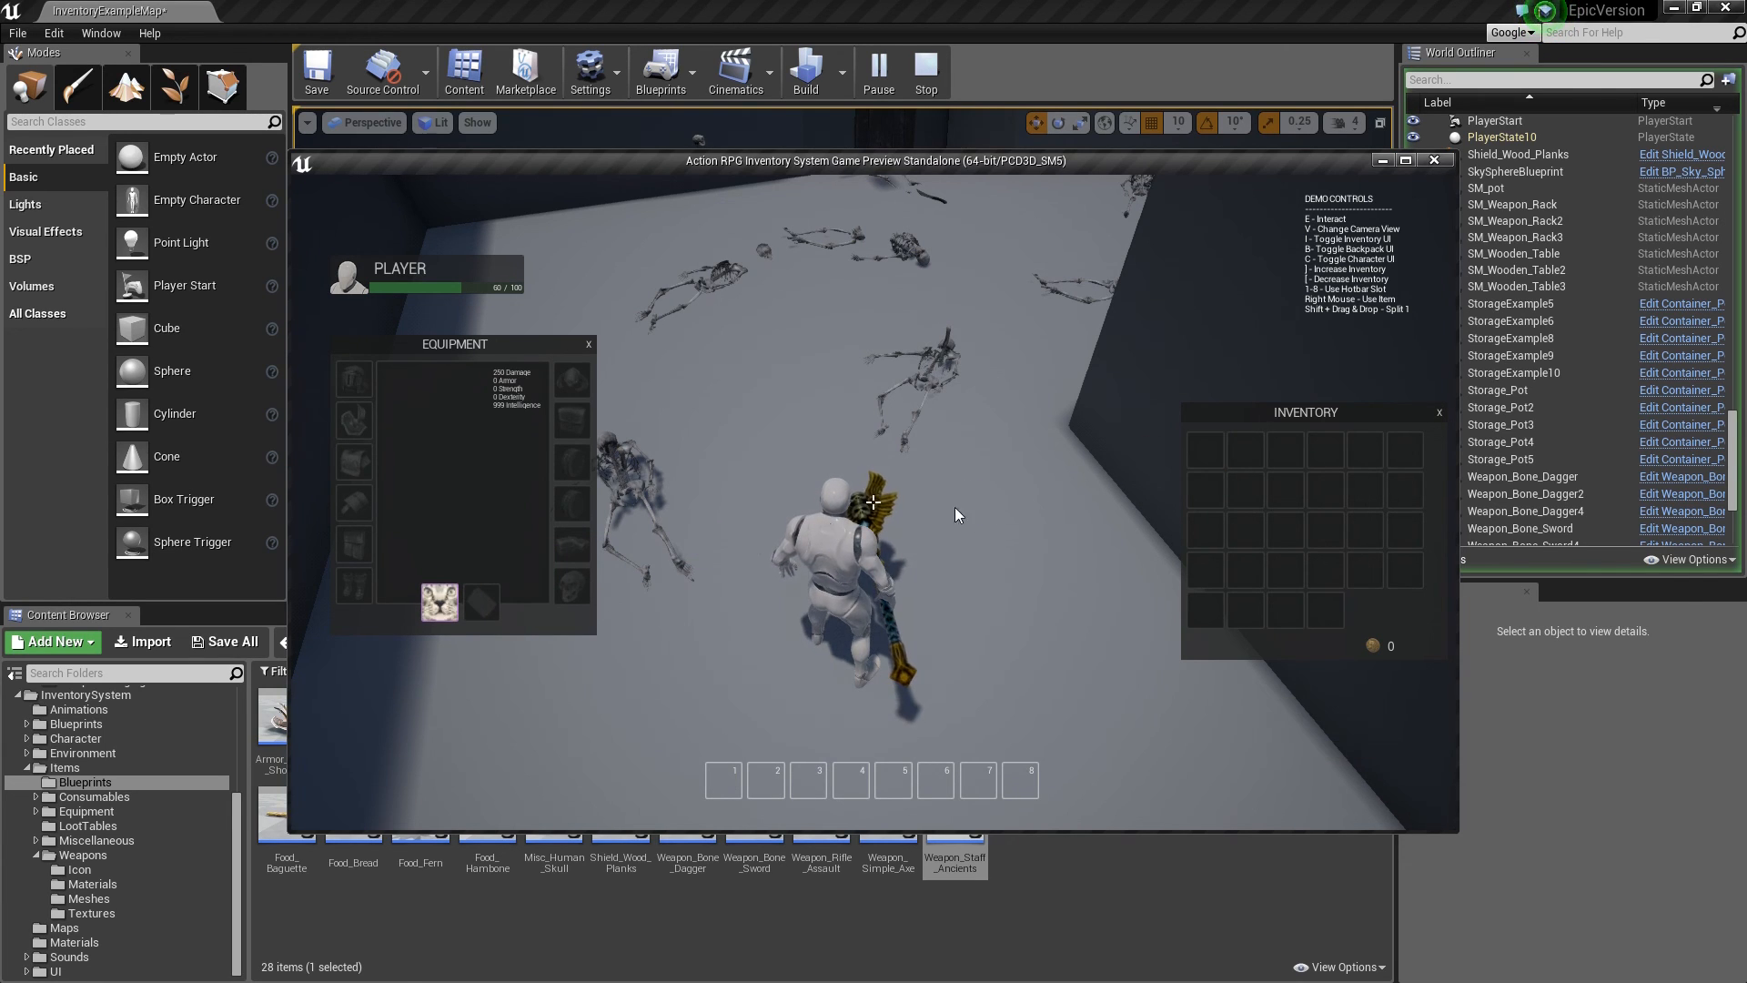
Step: Walk the character around with the staff equipped, and drop it from the main-hand slot onto the ground
key(d)
key(s)
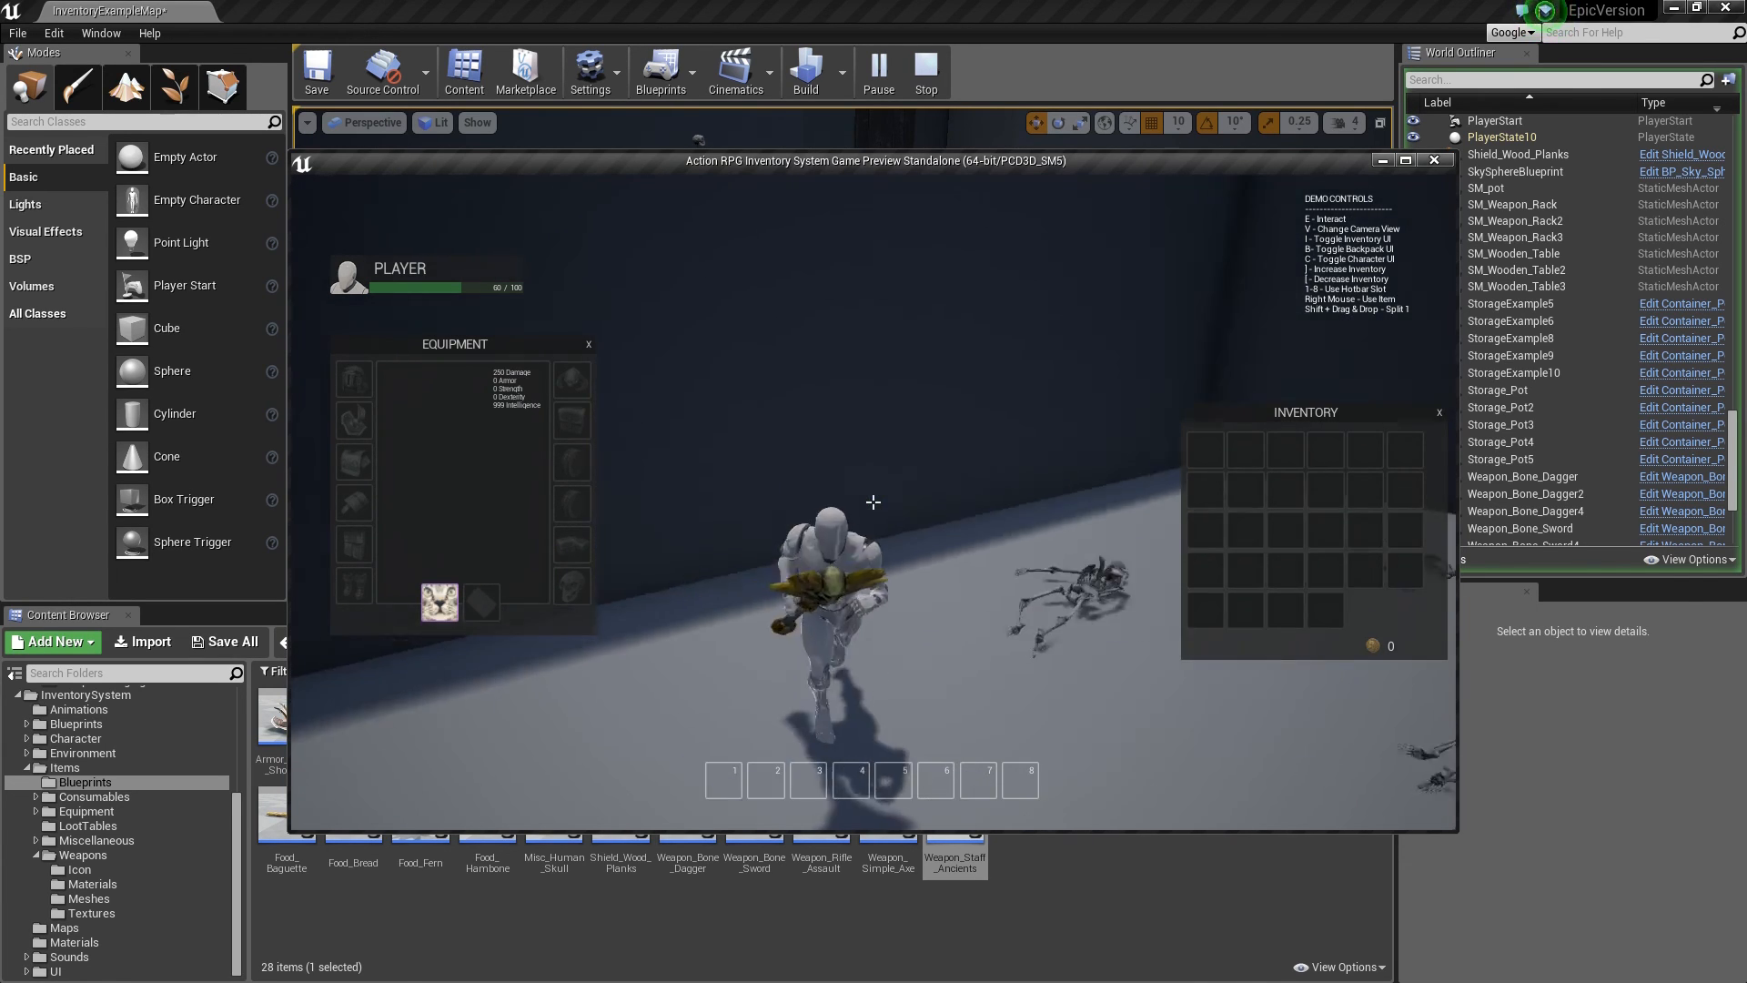
key(w)
mouse_move(445, 608)
drag(445, 608, 1024, 422)
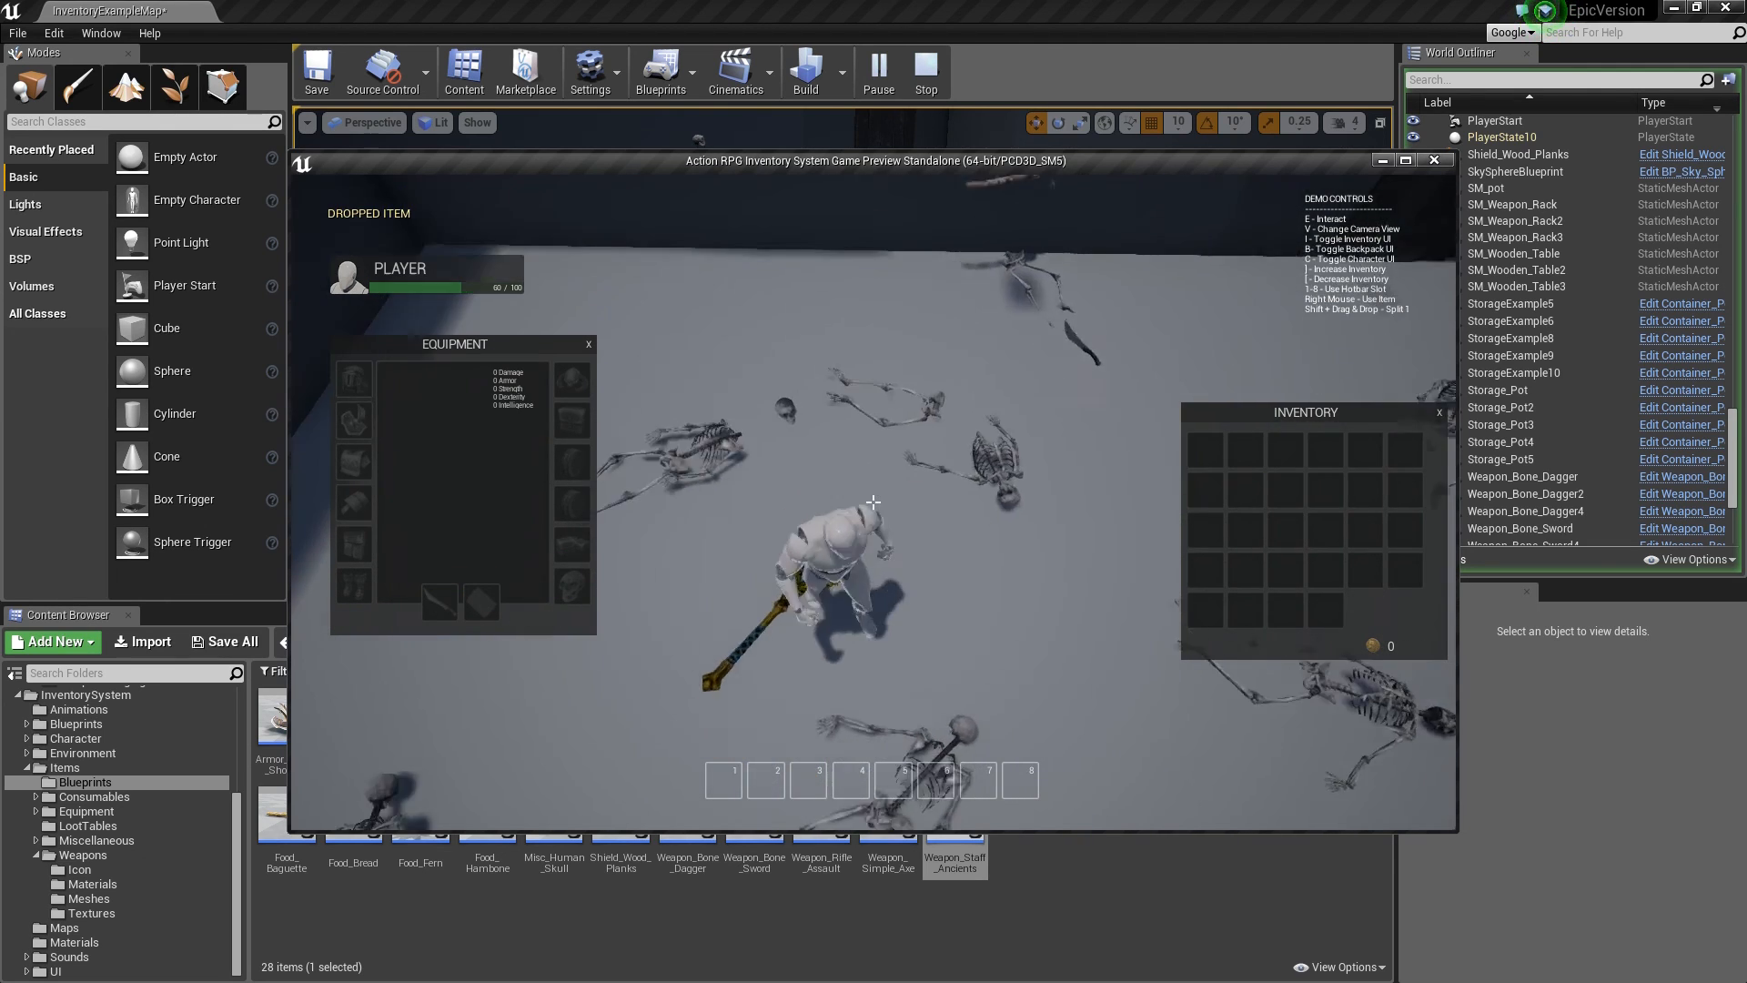
Step: Test the staff's physics by repeatedly picking it up and dropping it from the inventory, ending with a pickup
key(e)
drag(1216, 450, 832, 356)
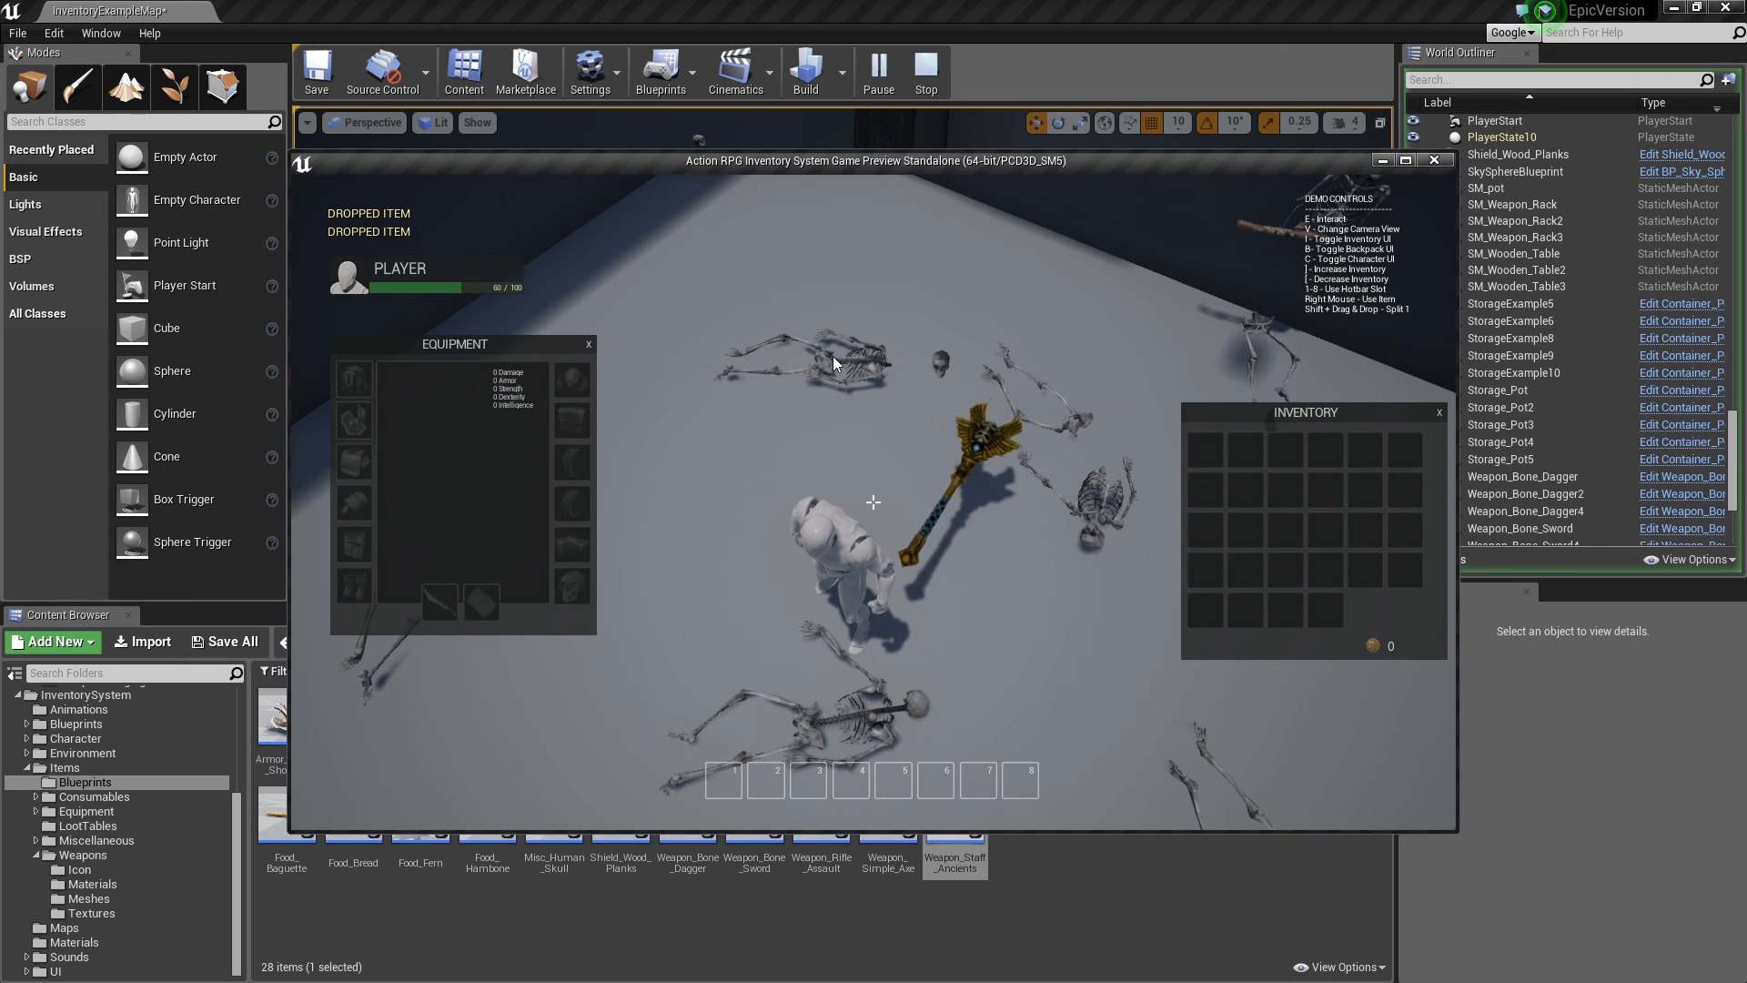
key(e)
drag(1204, 448, 776, 303)
key(e)
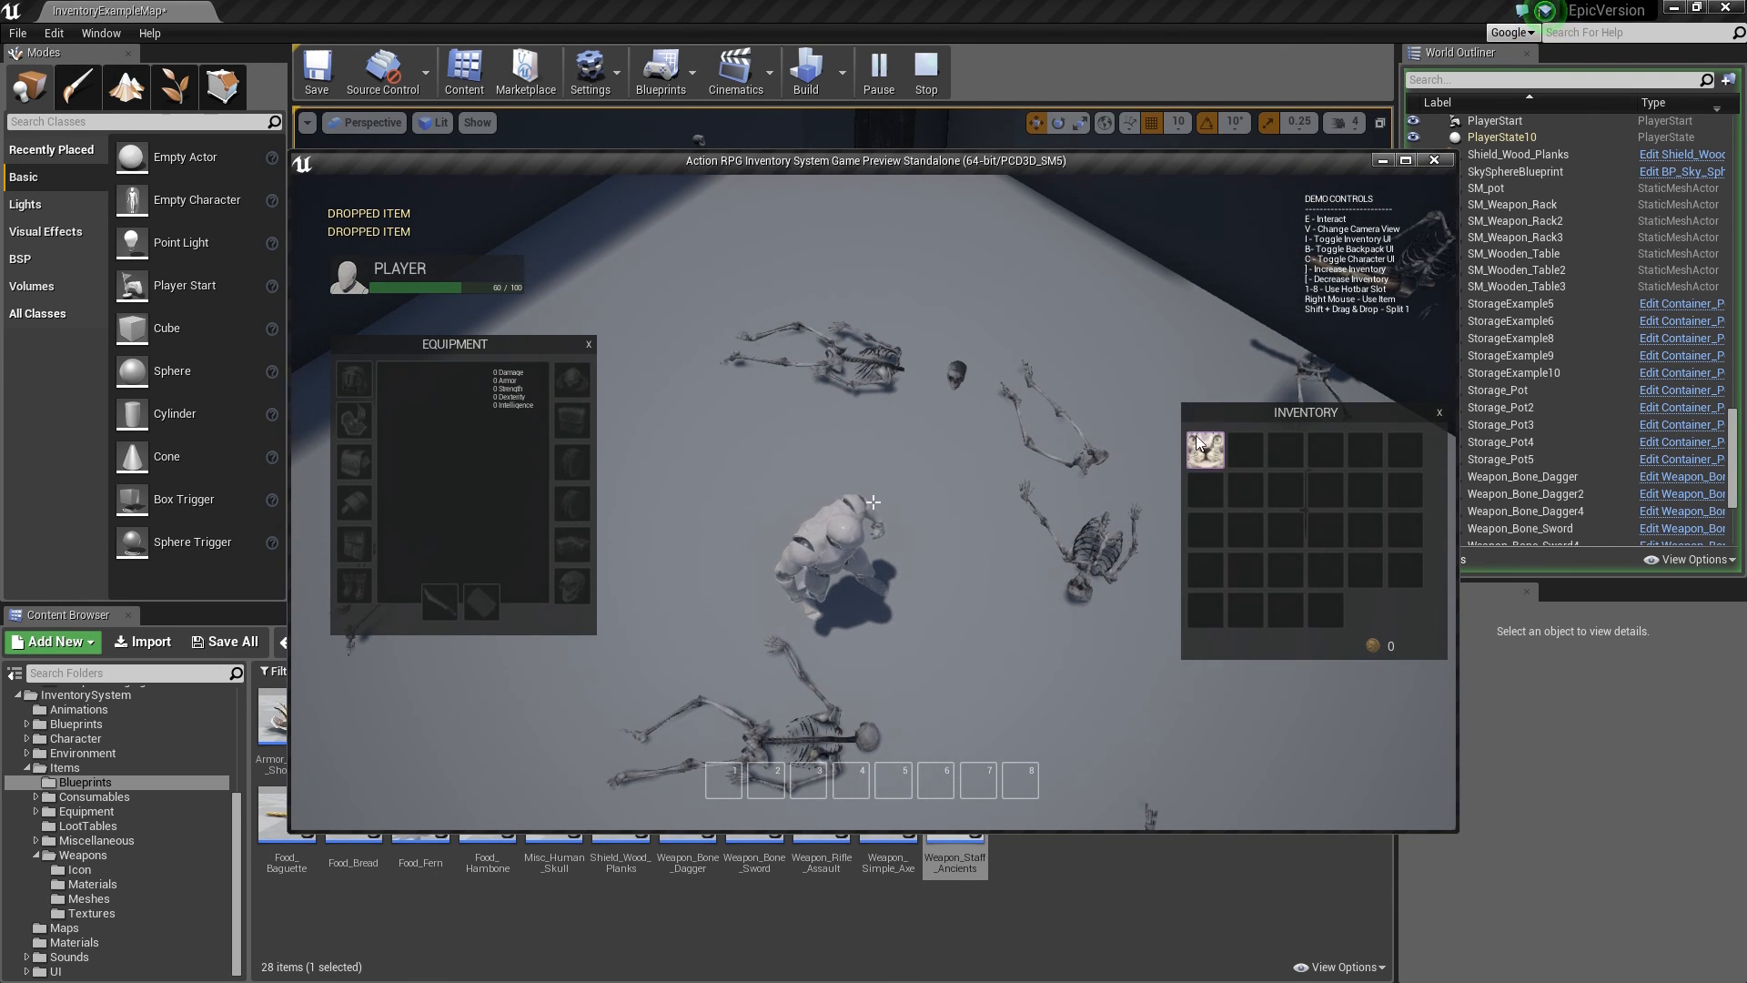